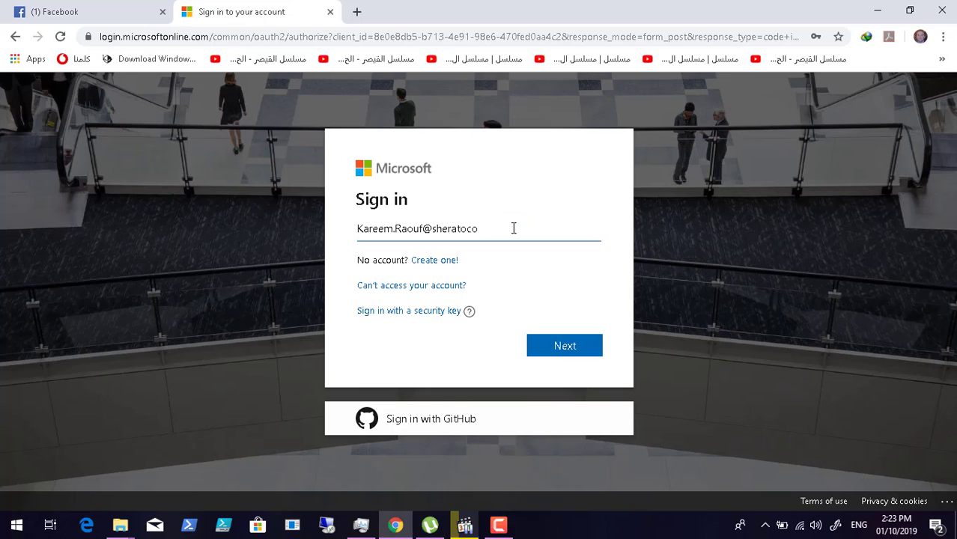
key("BackSpace")
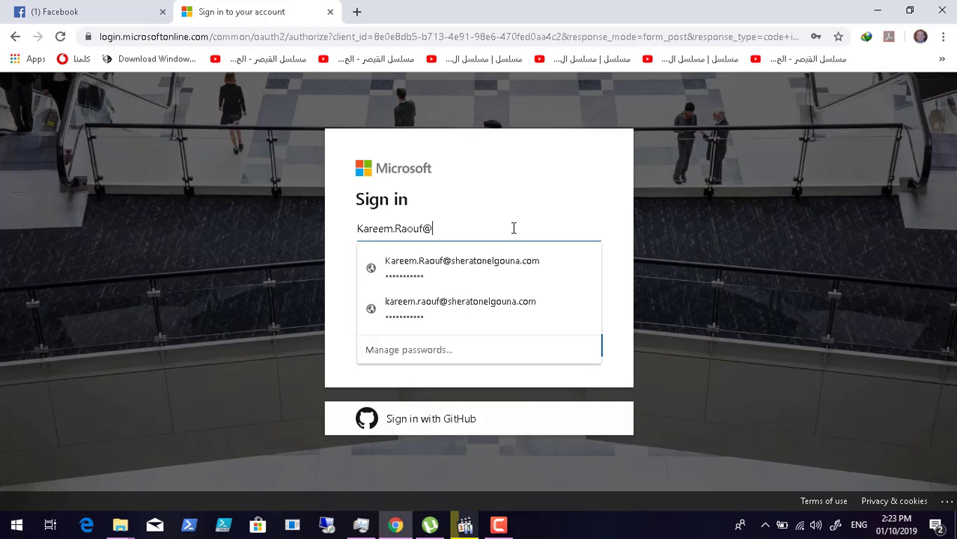
Step: Correct the e-mail domain to outlook.com, sign in with the saved password, and stay signed in
type("outlook")
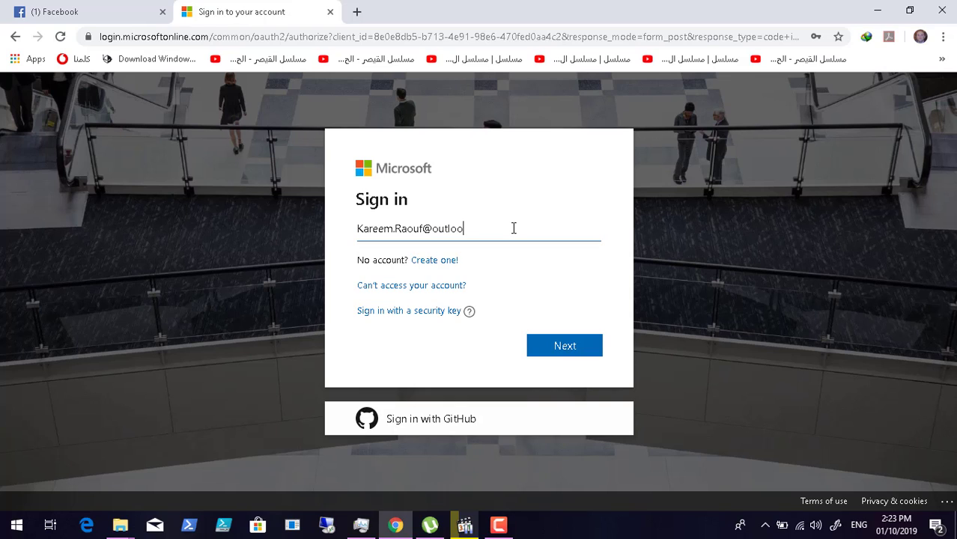
type(".com")
left_click(567, 348)
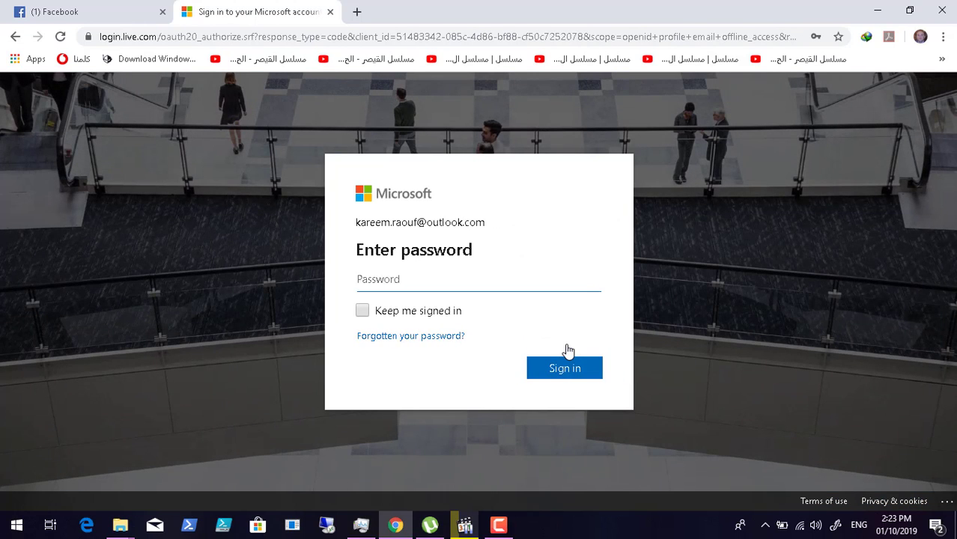
left_click(417, 278)
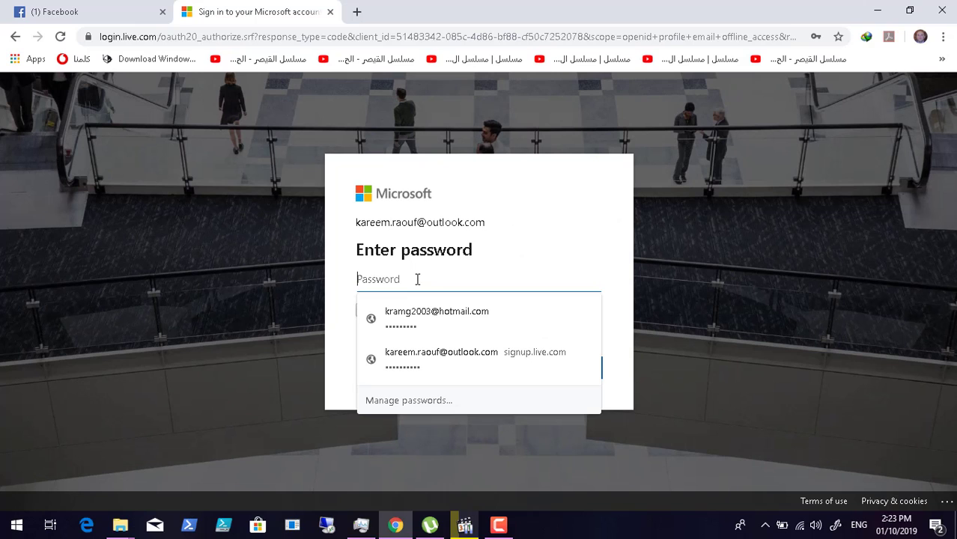
left_click(397, 358)
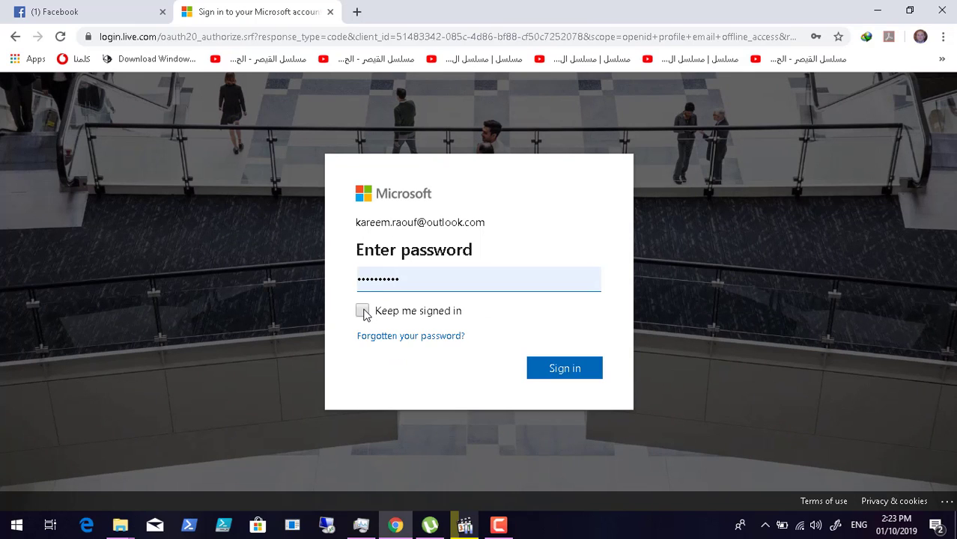
left_click(363, 313)
left_click(571, 369)
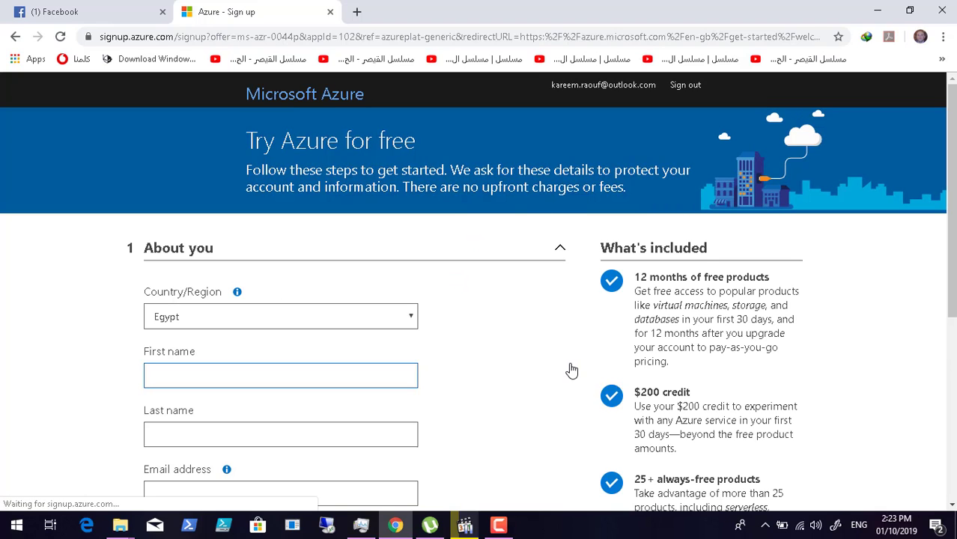
Step: Enter the first name, autofill the last name and e-mail, and type the phone number
left_click(211, 374)
type("K")
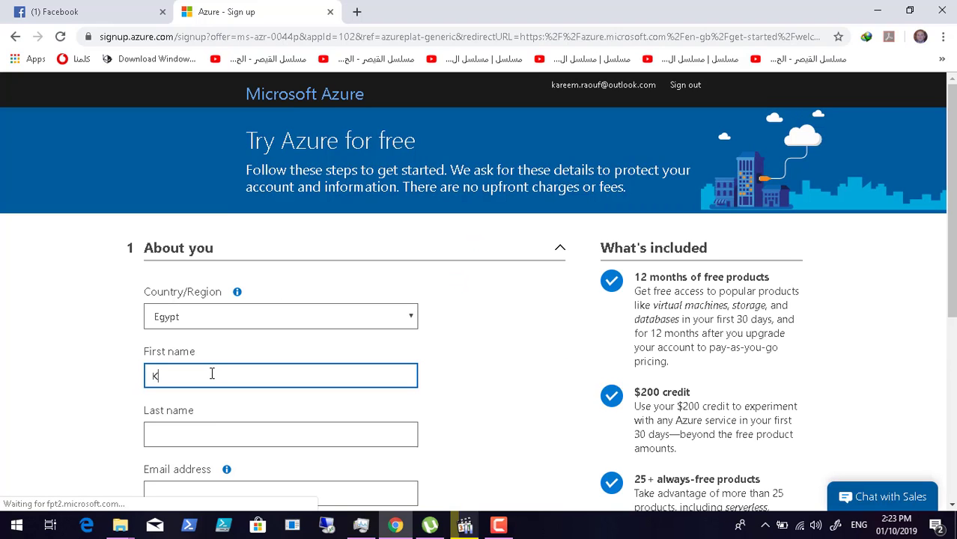
type("areem")
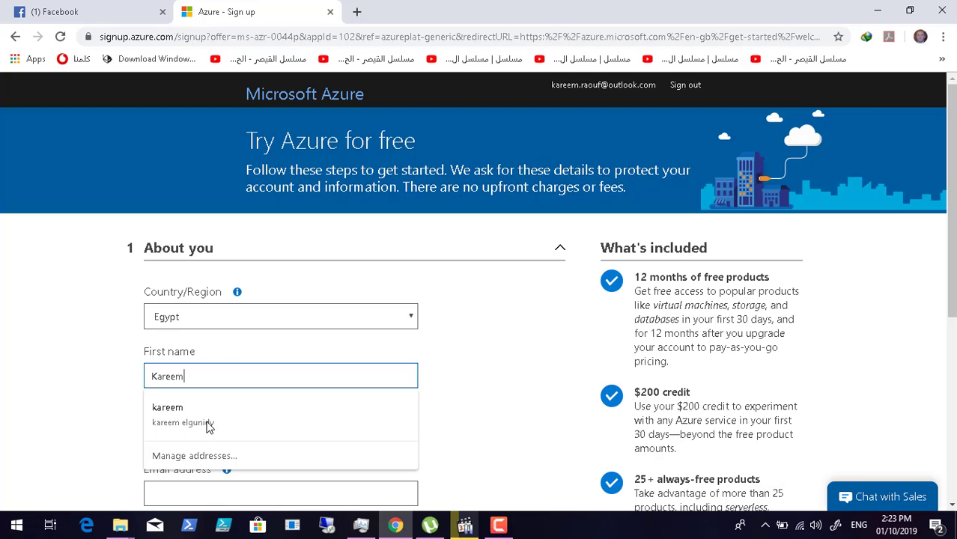
left_click(209, 425)
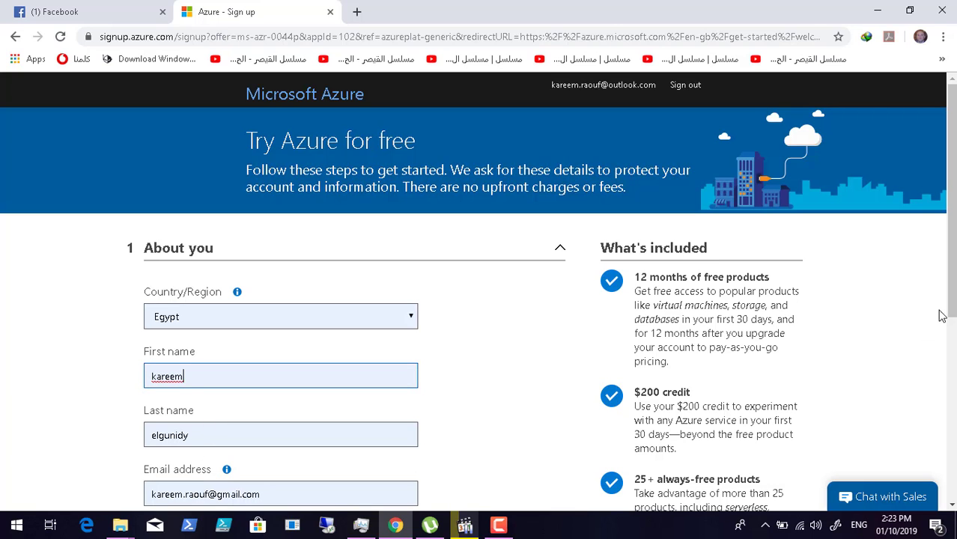
left_click_drag(951, 308, 951, 407)
left_click(252, 367)
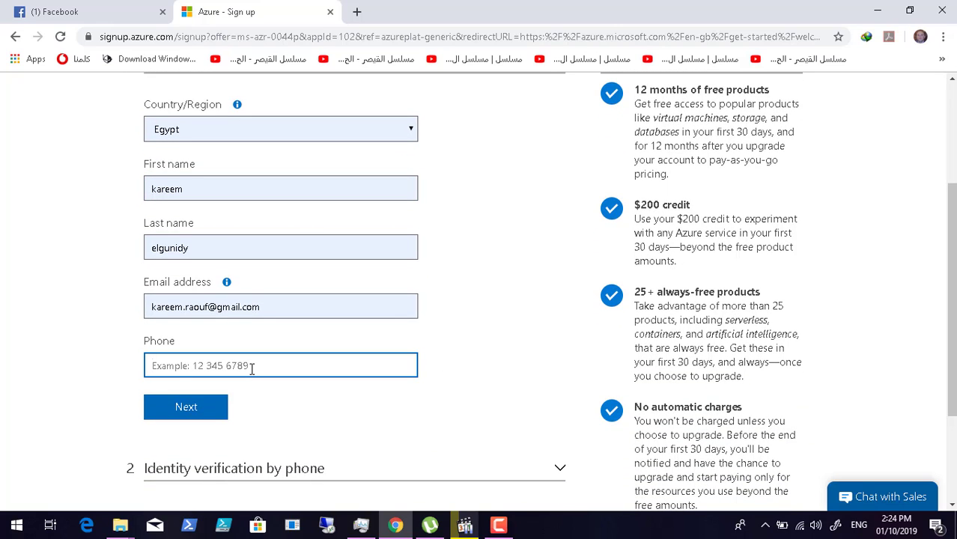
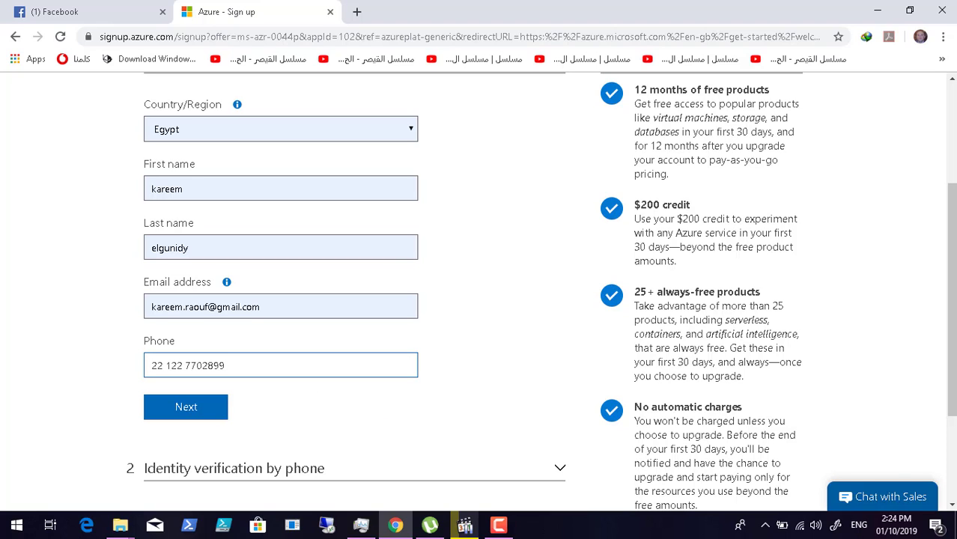
Step: Bring the remaining sign-up sections into view
left_click(952, 507)
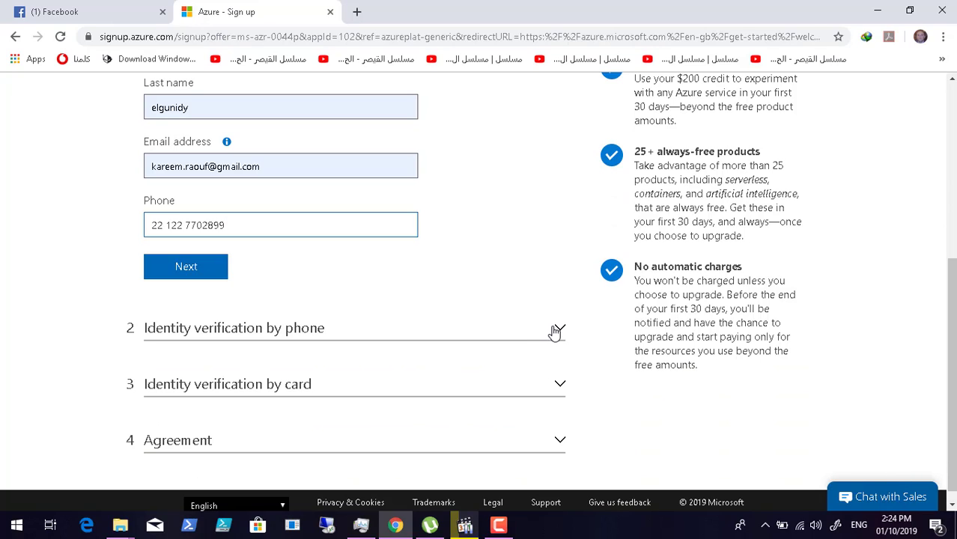
left_click(553, 330)
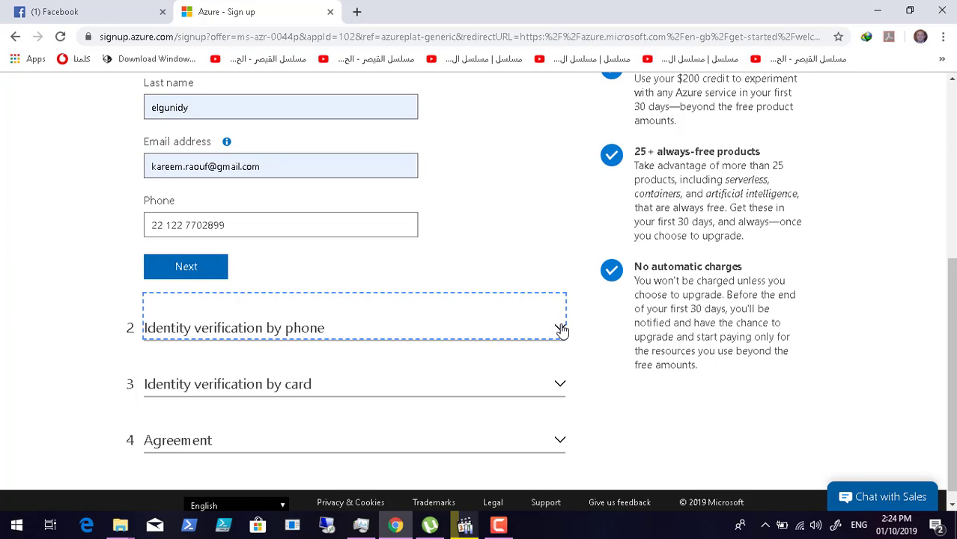
left_click(951, 508)
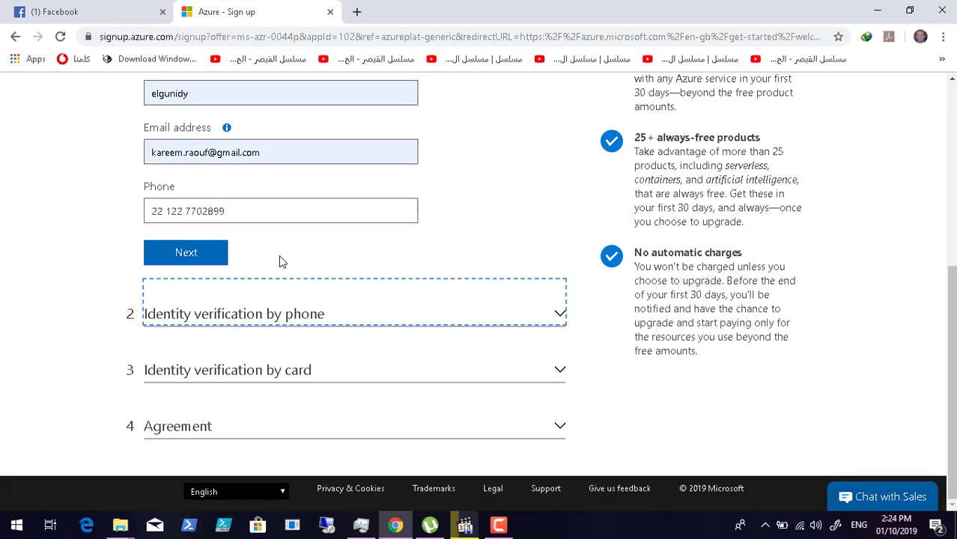
left_click(241, 246)
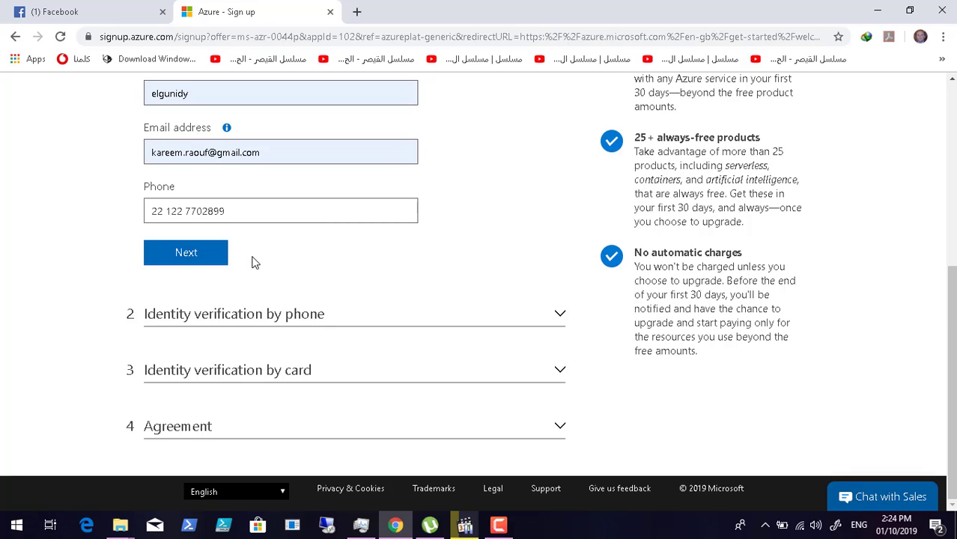
Step: Continue to phone verification and correct the phone number
left_click(192, 259)
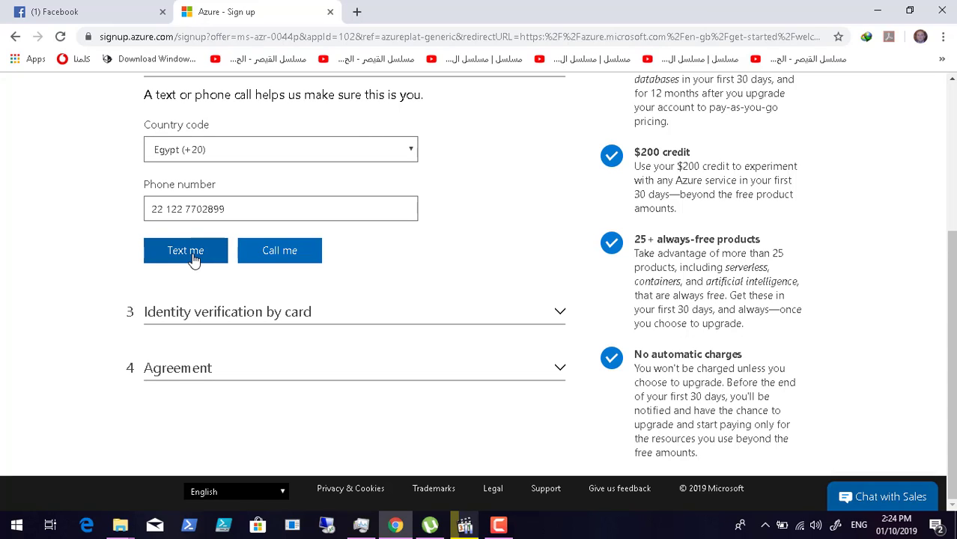
left_click(168, 208)
key("BackSpace")
key("BackSpace")
key("BackSpace")
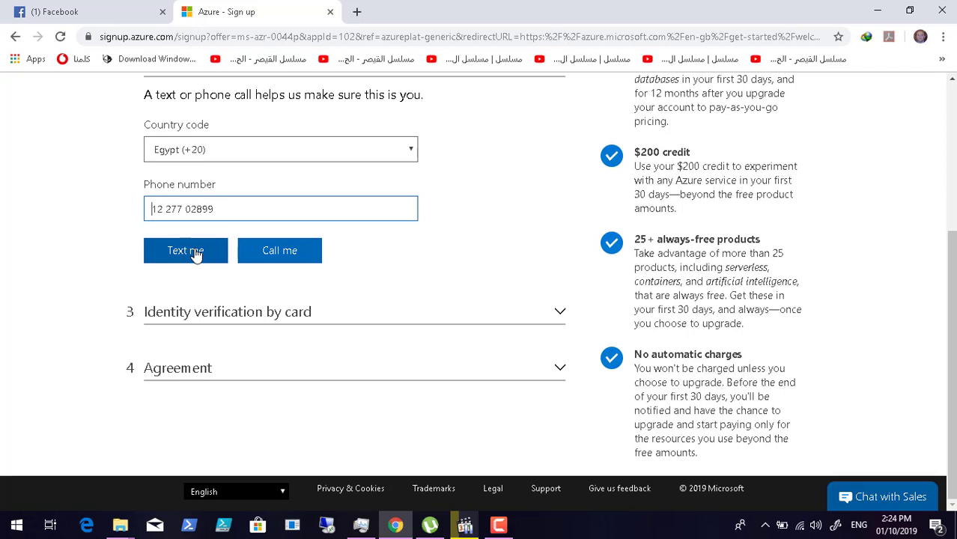
type("0")
key("Right")
type("2")
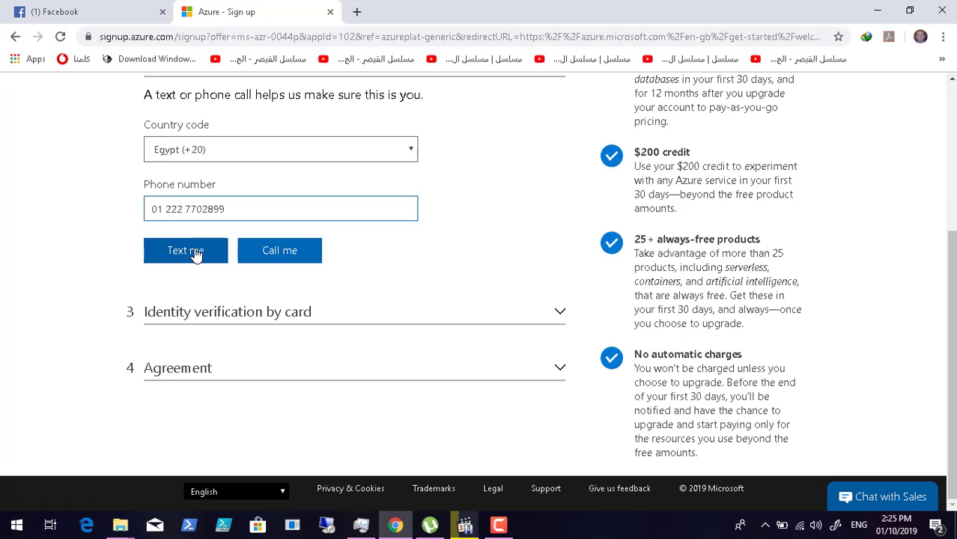
left_click(257, 208)
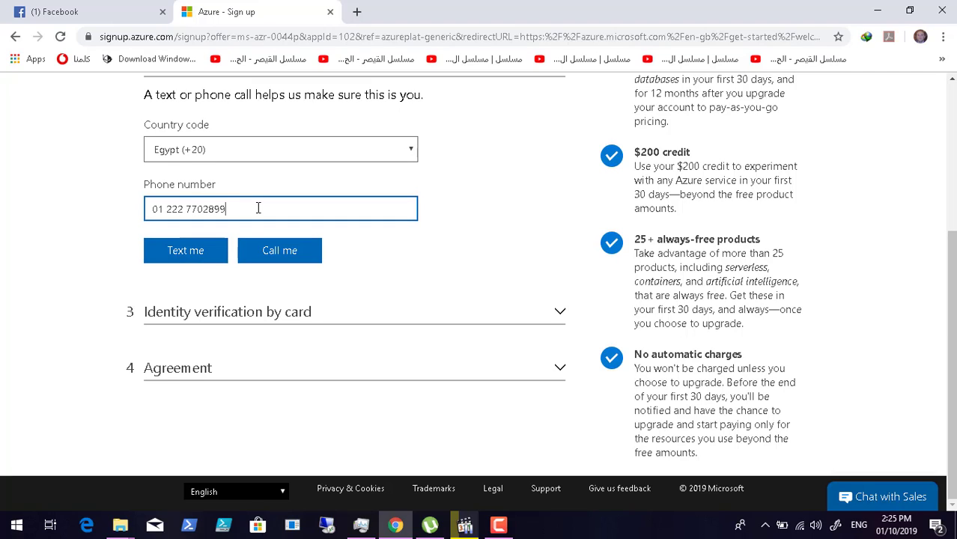
key("BackSpace")
key("BackSpace")
key("BackSpace")
key("BackSpace")
key("BackSpace")
key("BackSpace")
key("BackSpace")
key("BackSpace")
key("BackSpace")
key("BackSpace")
key("BackSpace")
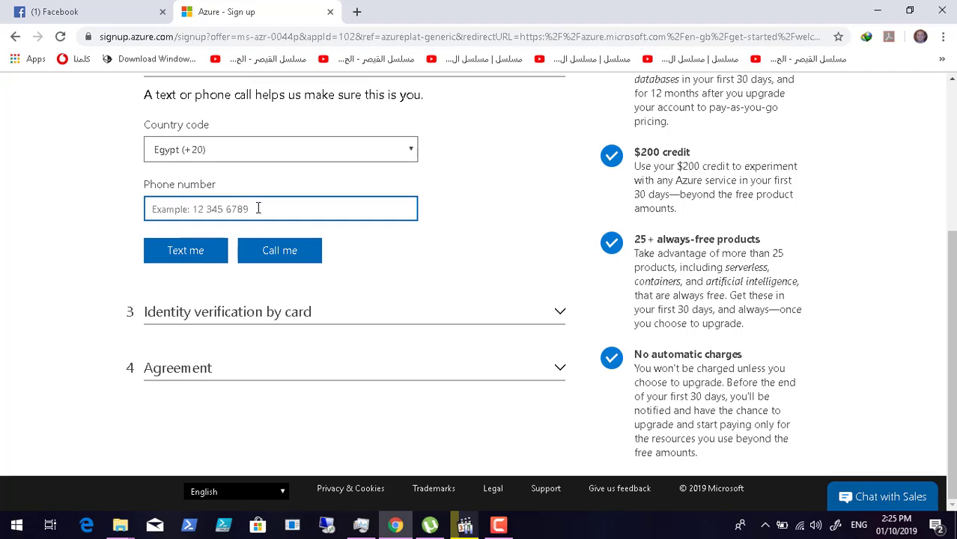
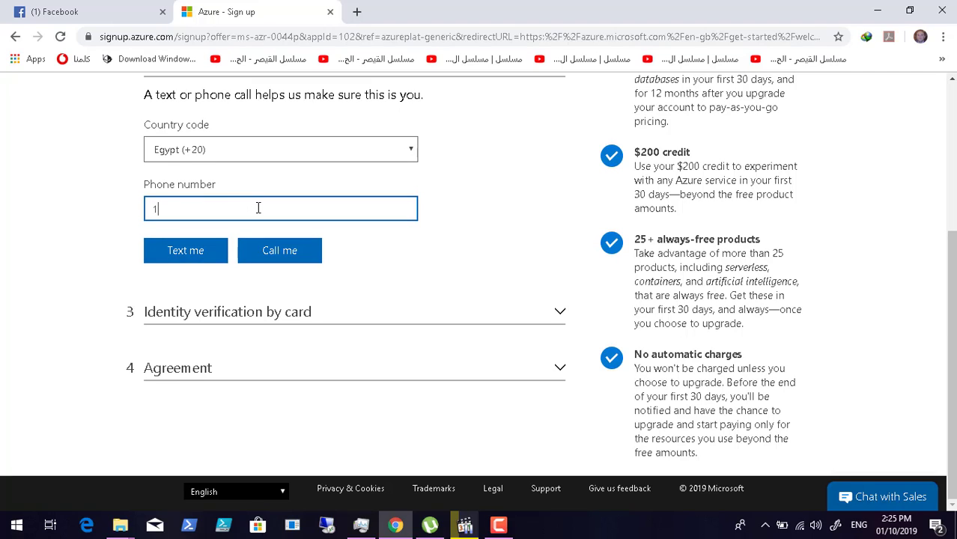
Step: Request a verification code by text, enter the received code and verify it
left_click(196, 254)
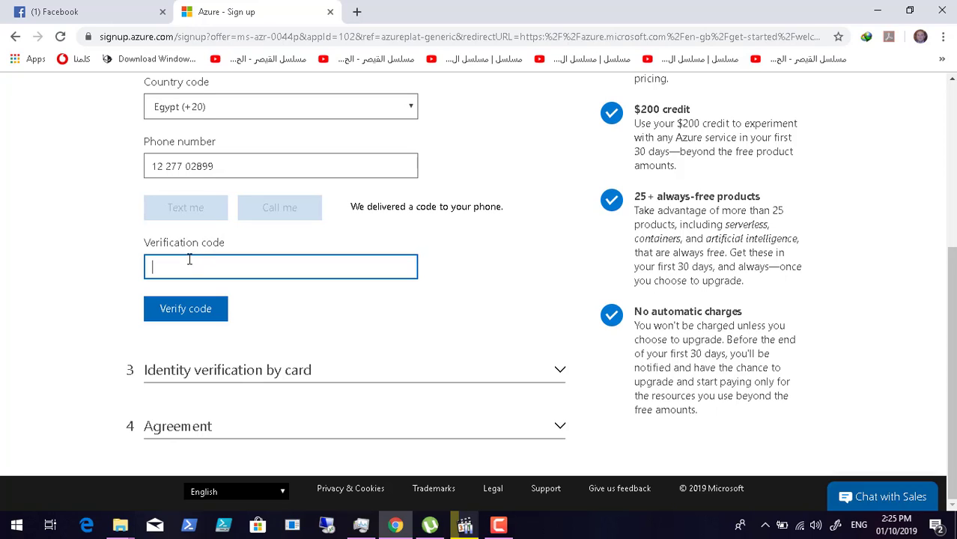
left_click(189, 309)
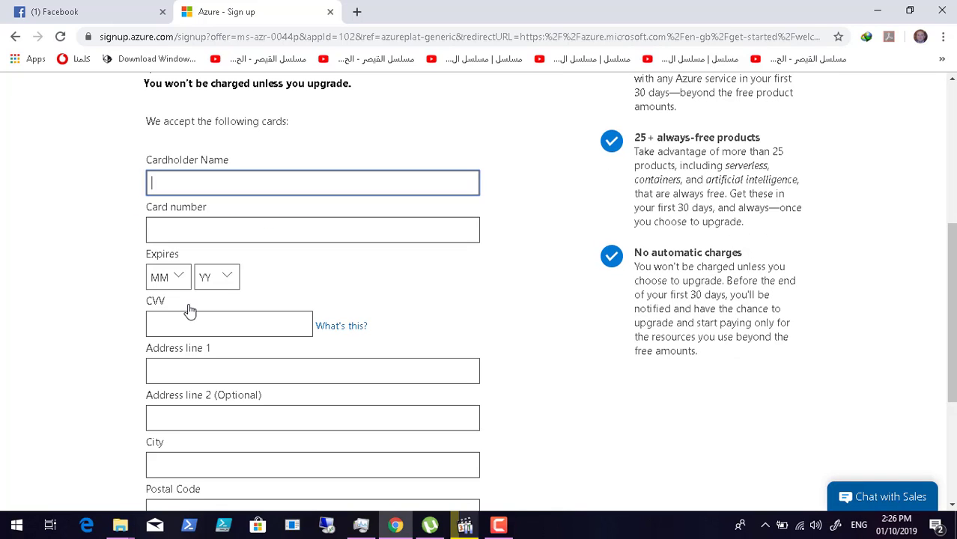
Step: Agree to the subscription agreement and privacy terms and submit the Azure trial sign-up
left_click(499, 527)
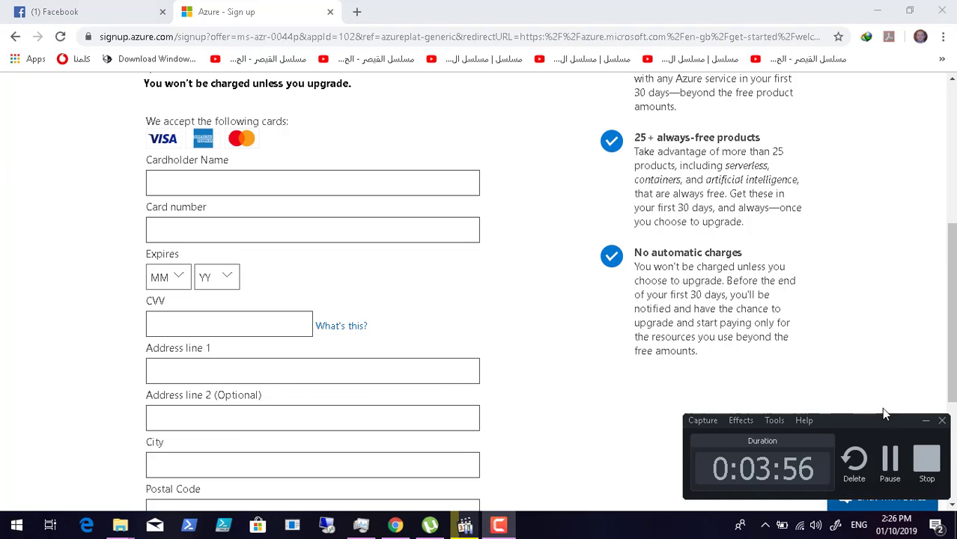
left_click(891, 458)
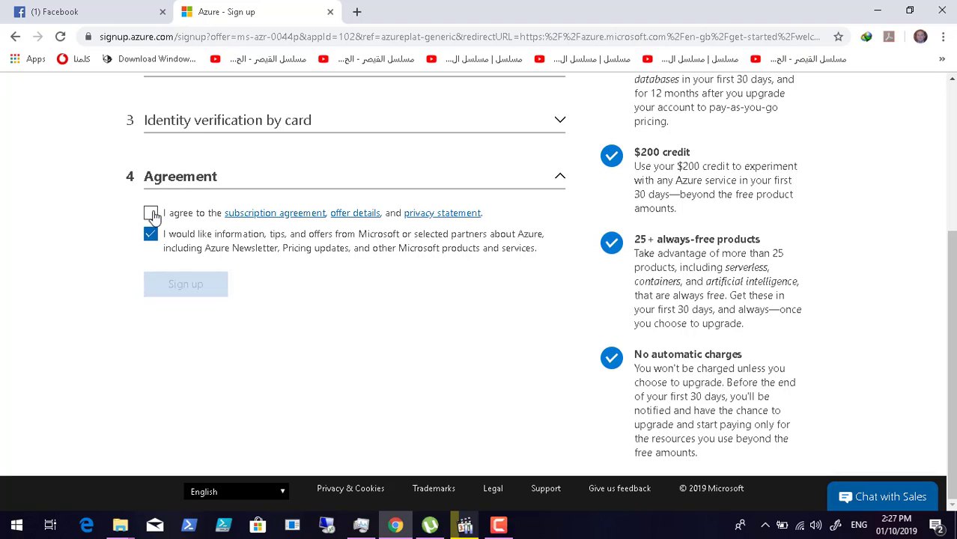
left_click(152, 214)
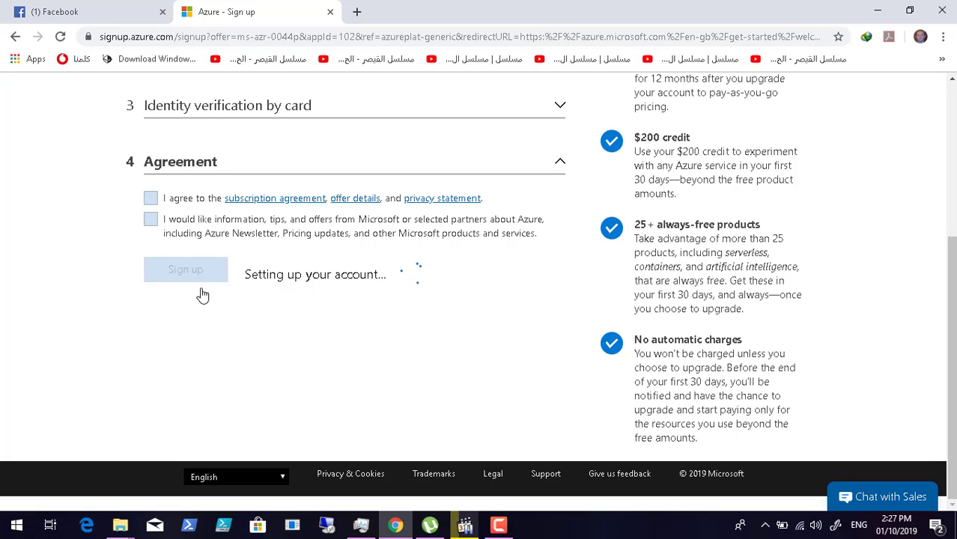
Step: Scroll through the Welcome to Azure page and go to the Azure portal
left_click(952, 80)
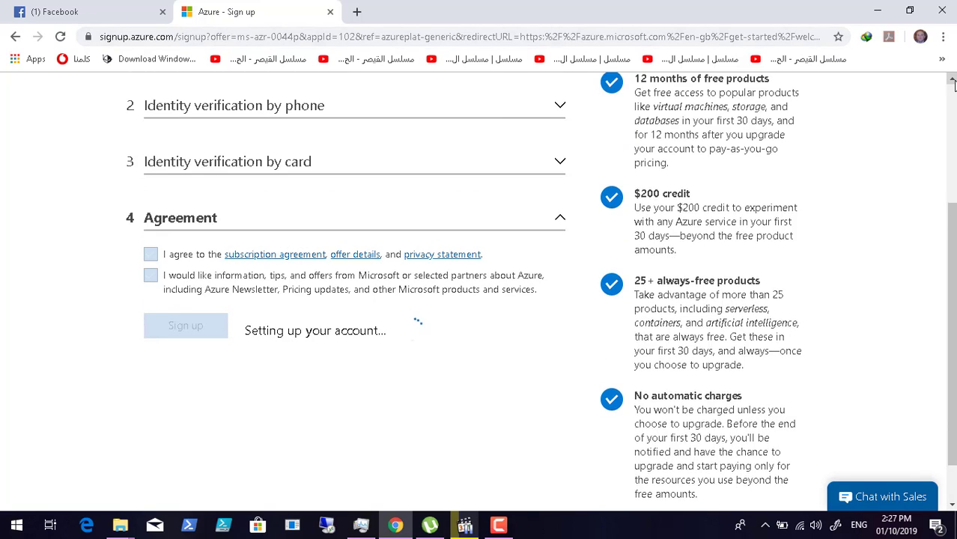
left_click(952, 81)
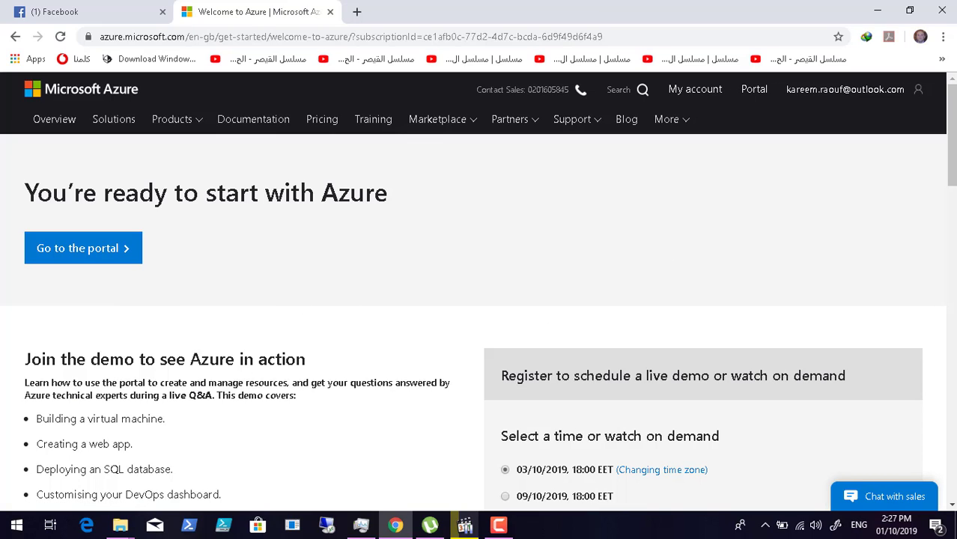
scroll(953, 194, "down", 3)
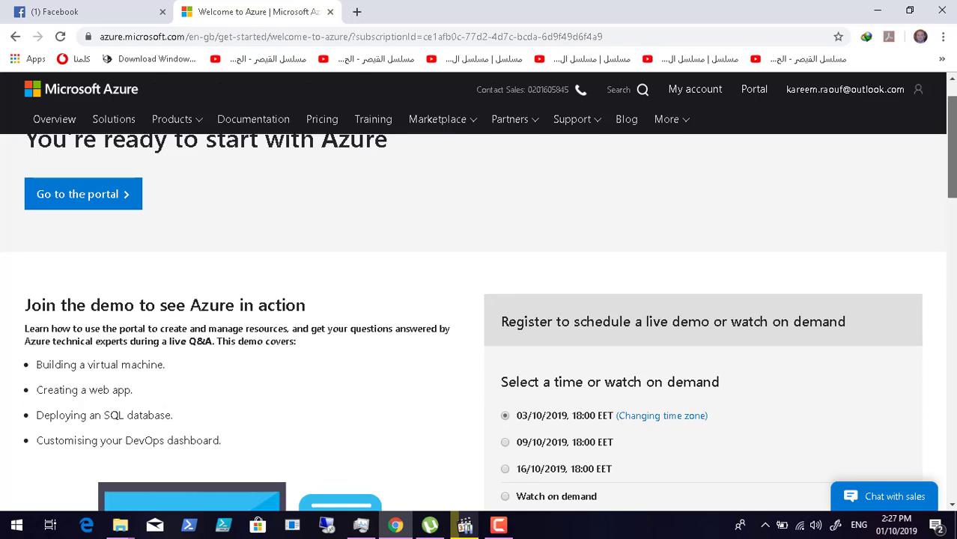
scroll(478, 299, "down", 3)
scroll(478, 300, "up", 6)
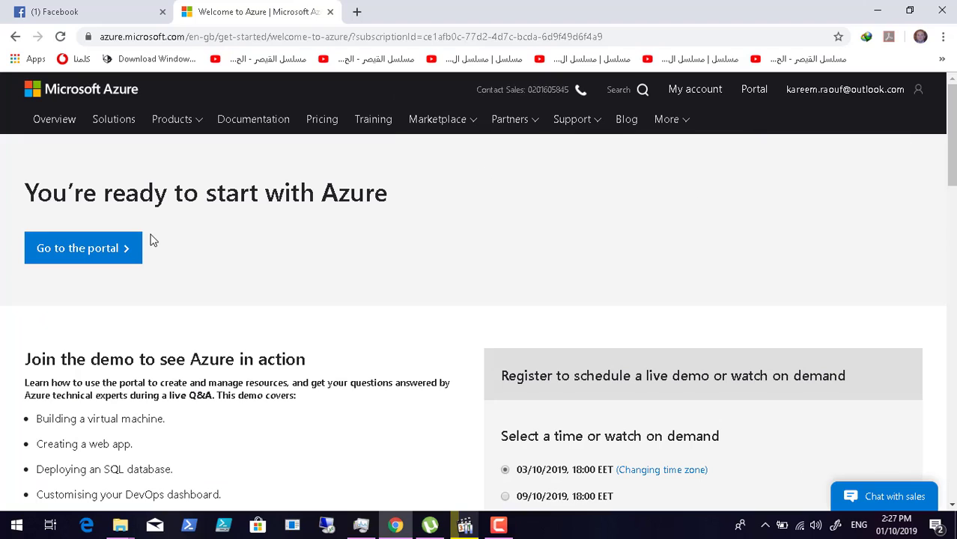
left_click(101, 254)
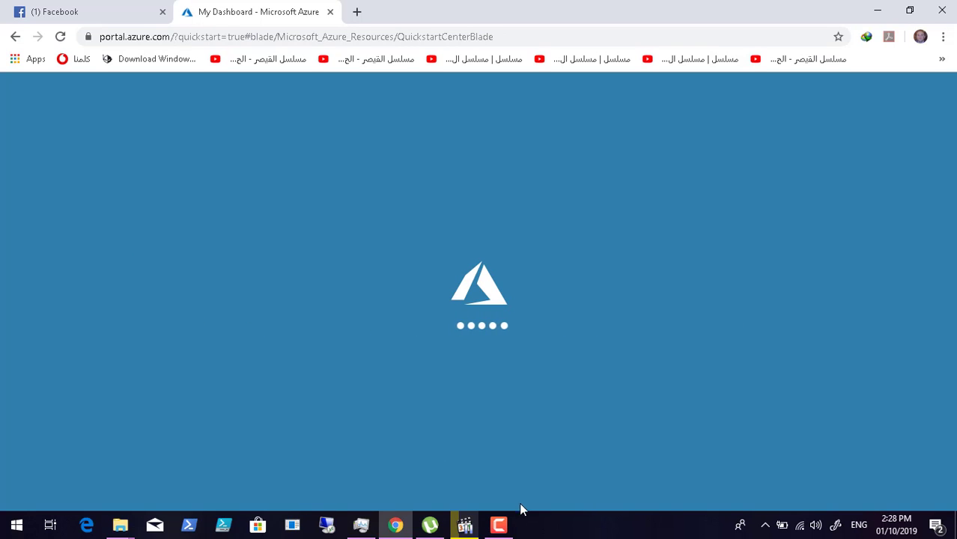
Step: Choose Maybe later on the welcome tour, check the account details and the $200.00 credit notification
left_click(503, 524)
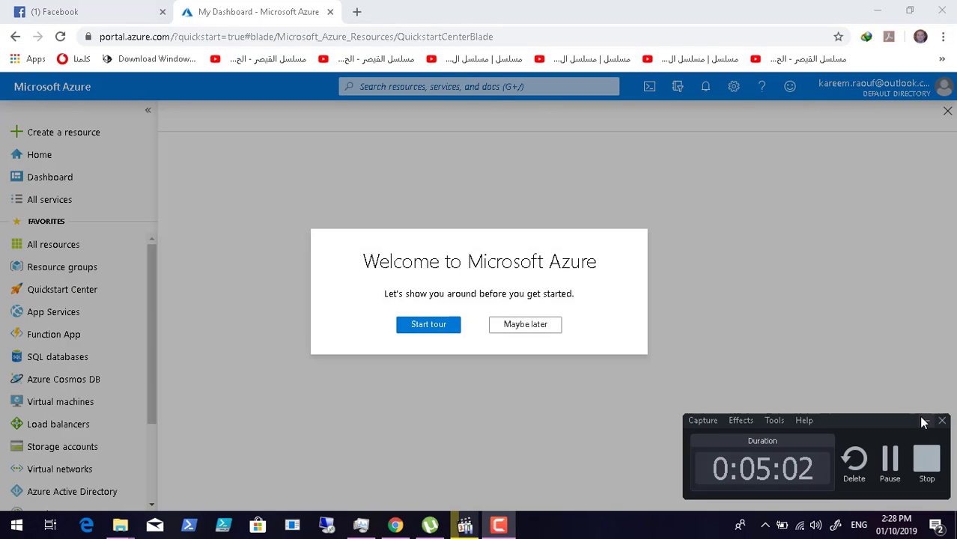
left_click(925, 420)
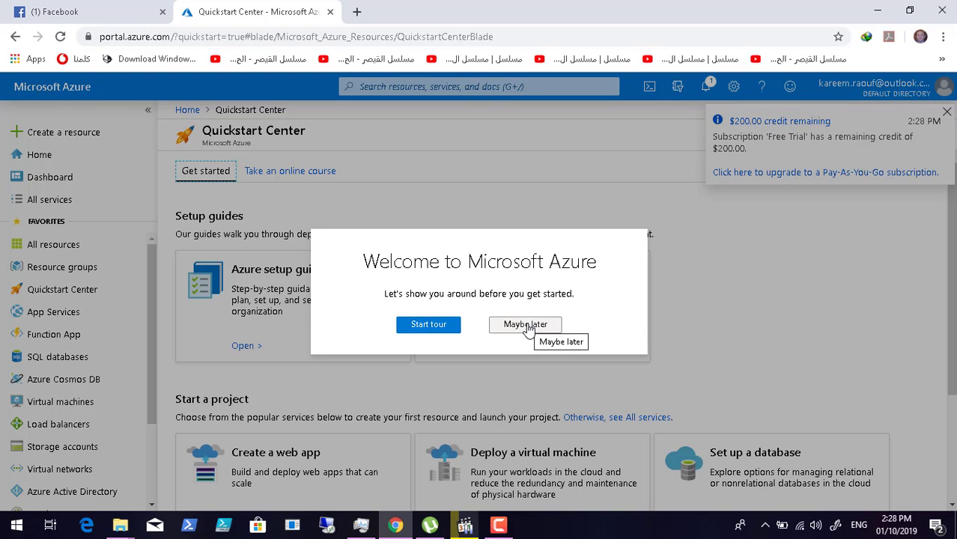
left_click(527, 326)
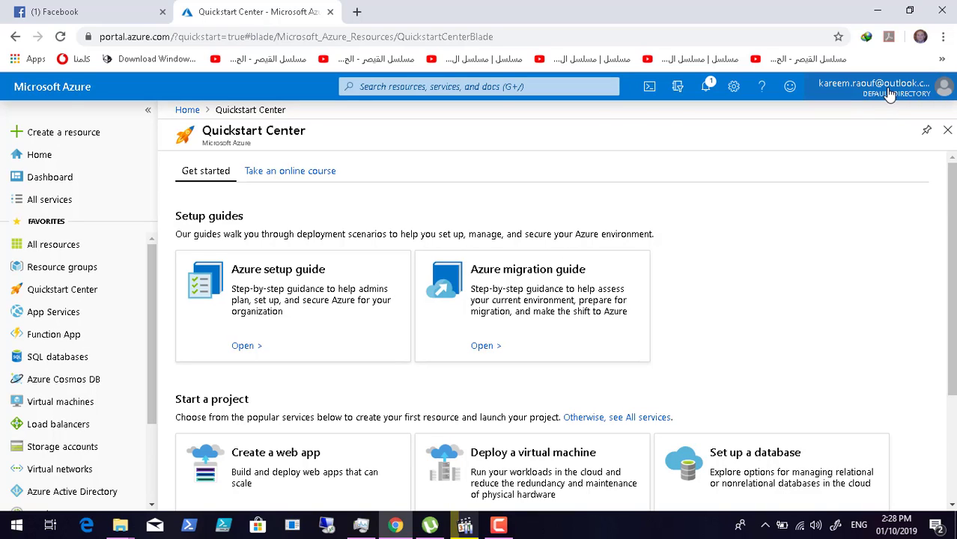
left_click(944, 91)
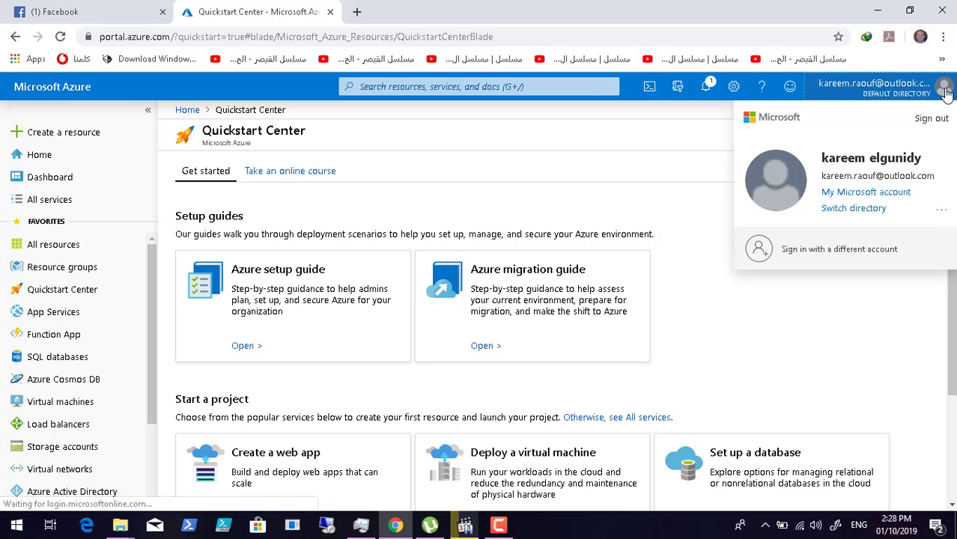
left_click(709, 88)
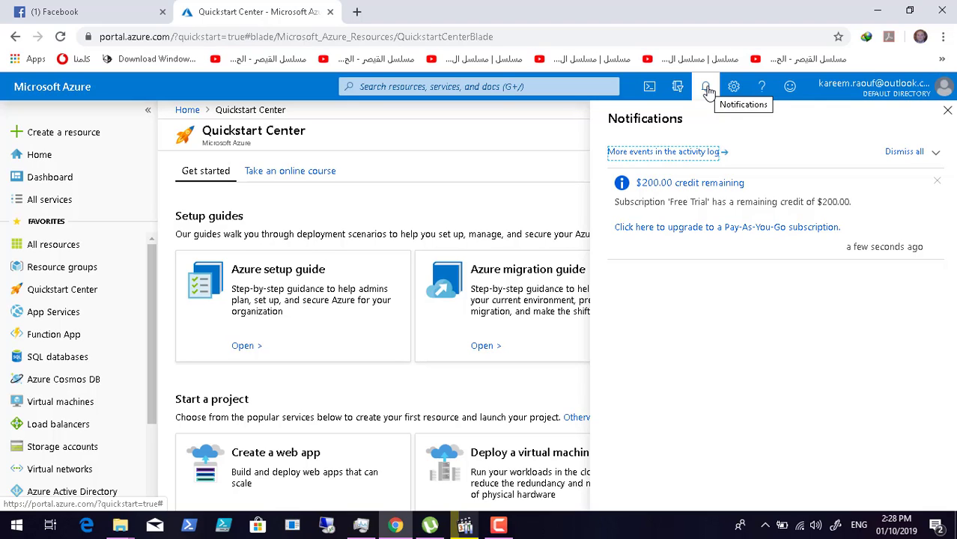
Step: Open the Free Trial subscription from the $200.00 credit notice, then Cost Management + Billing
left_click(709, 187)
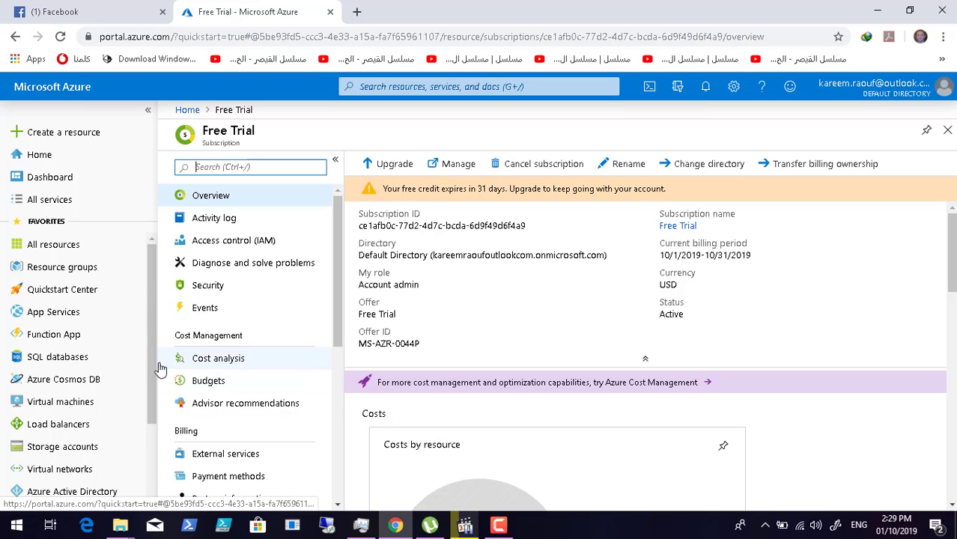
left_click_drag(152, 350, 159, 448)
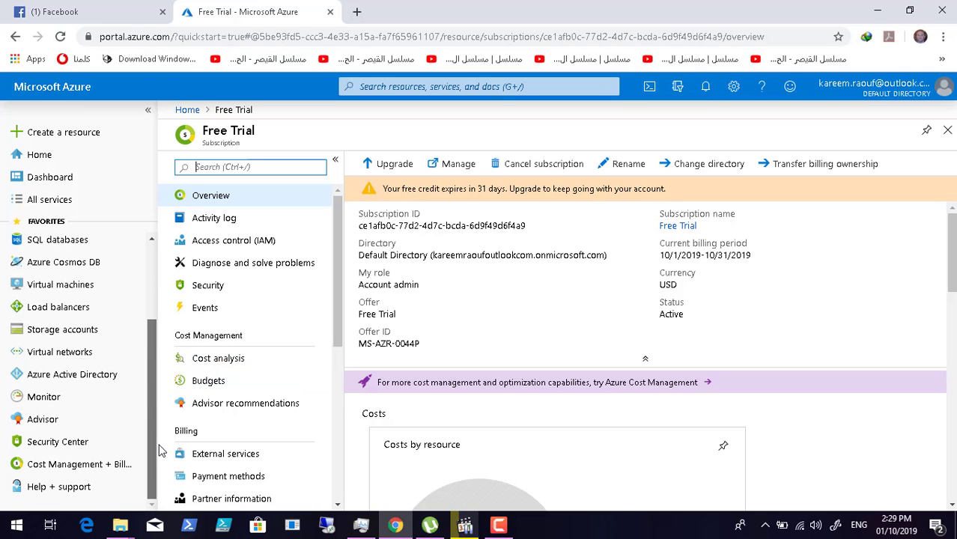
left_click(102, 466)
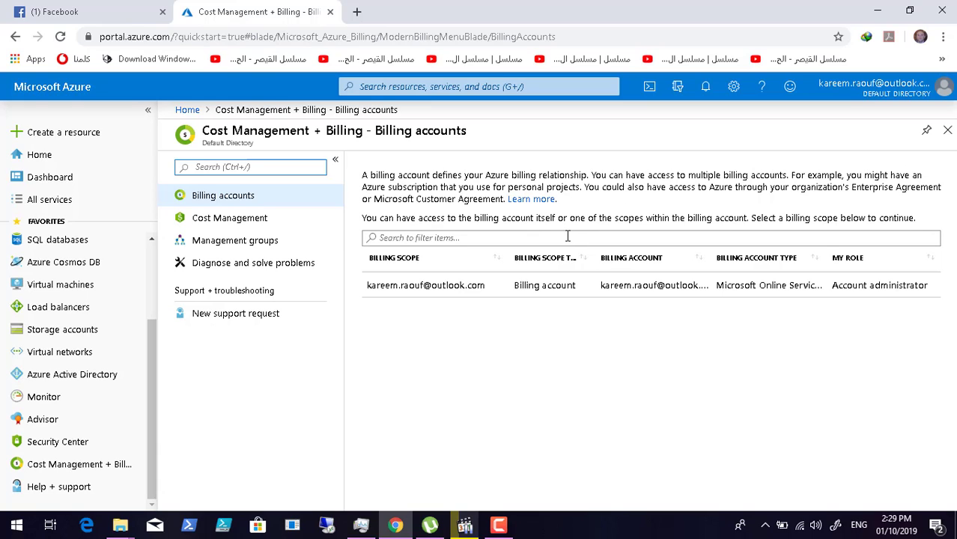
Step: Open the Microsoft Online Services billing account overview showing the Active Free Trial at $0.00
left_click(513, 294)
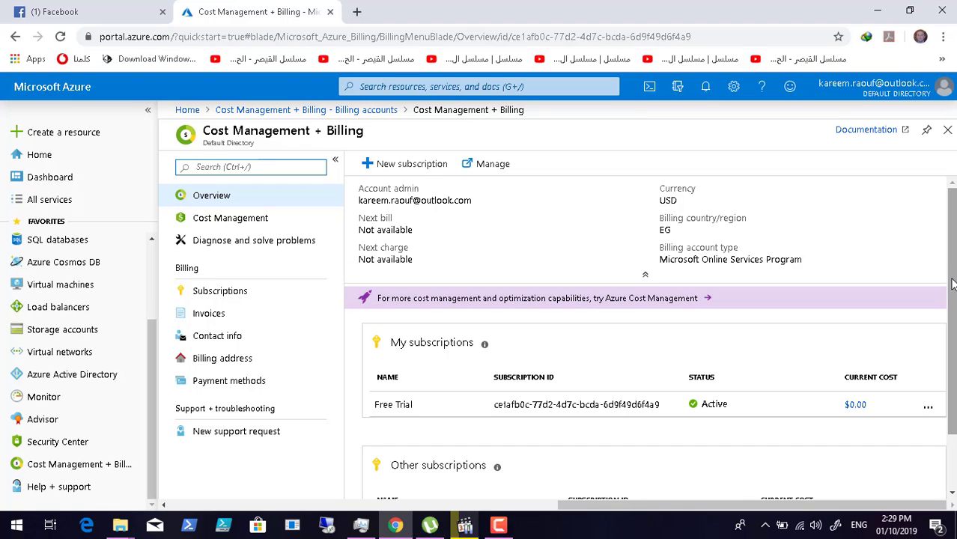
mouse_move(952, 281)
left_mouse_down()
mouse_move(952, 334)
mouse_move(952, 282)
left_mouse_up()
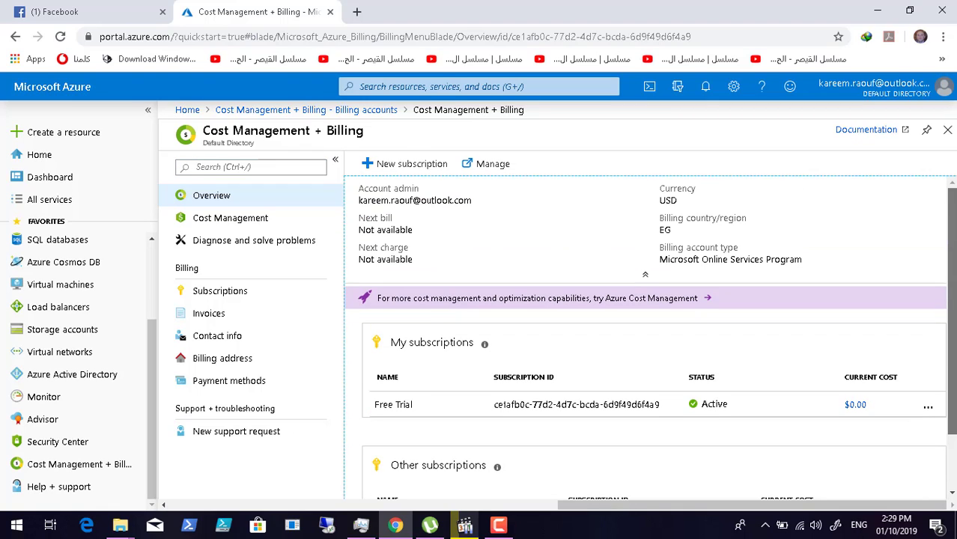
Step: Browse the Free Trial's Cost Management, Create budget and Cost alerts pages, then return to the subscription
left_click(229, 226)
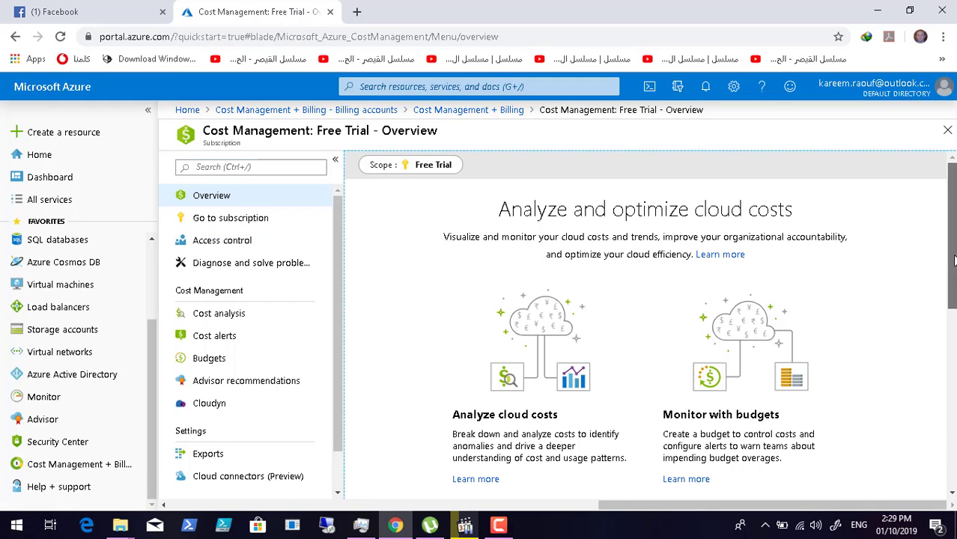
left_click_drag(952, 259, 953, 350)
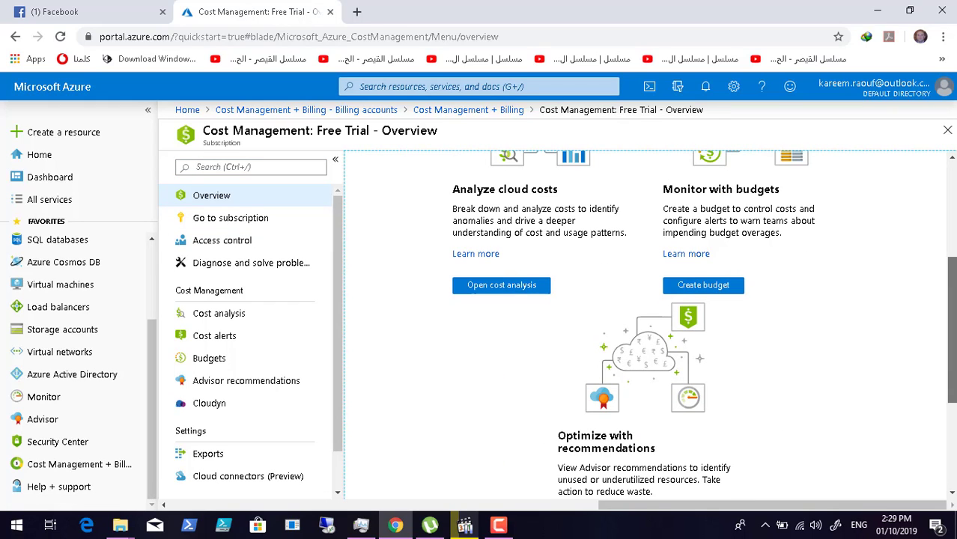
scroll(472, 293, "down", 3)
scroll(471, 293, "up", 4)
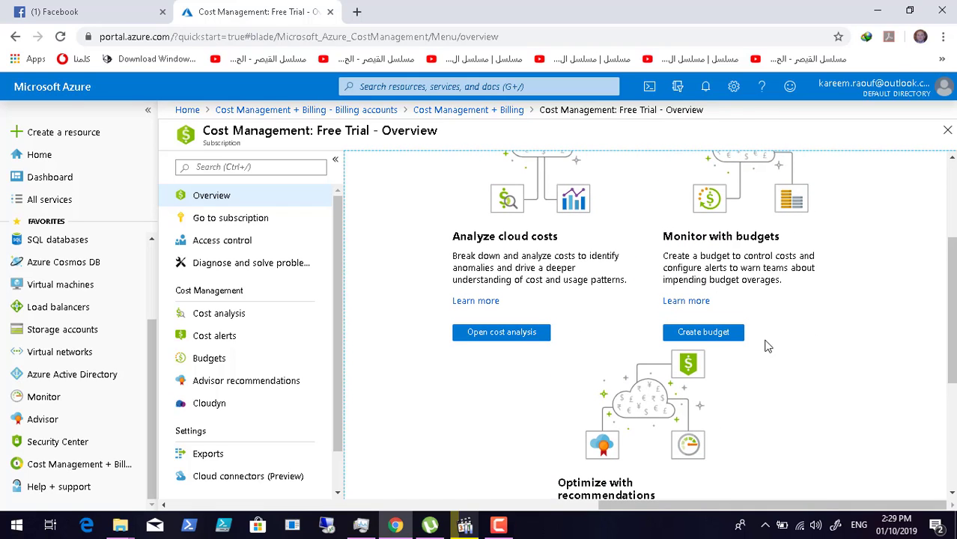
left_click(703, 333)
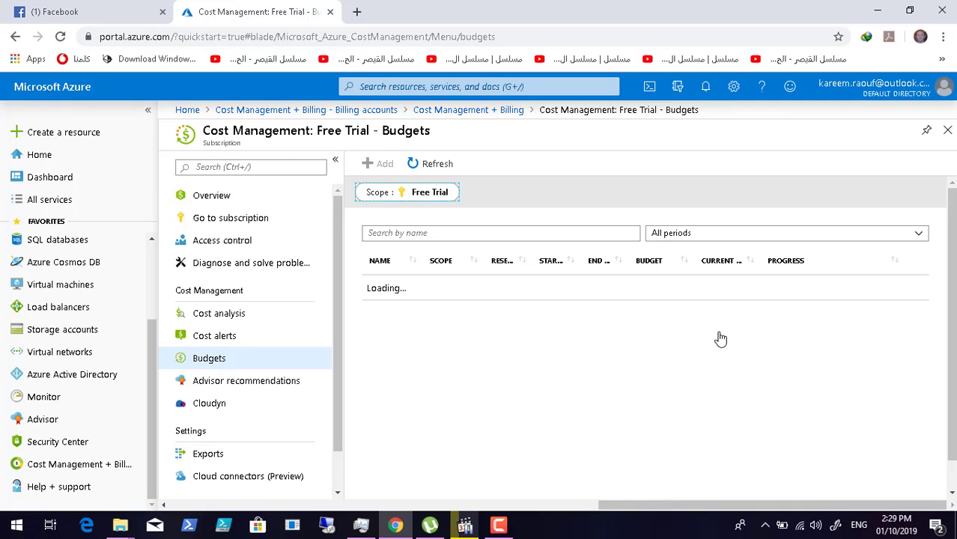
left_click(208, 340)
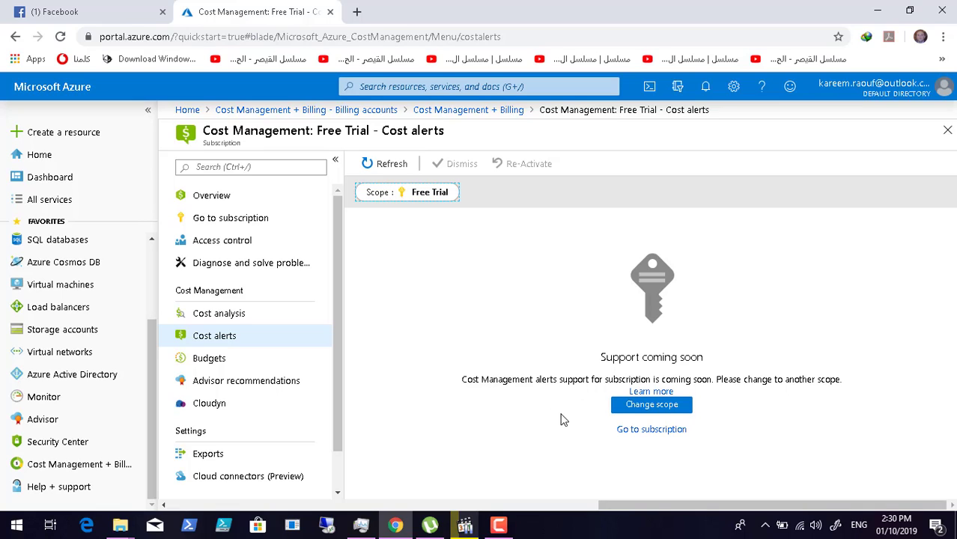
left_click(251, 223)
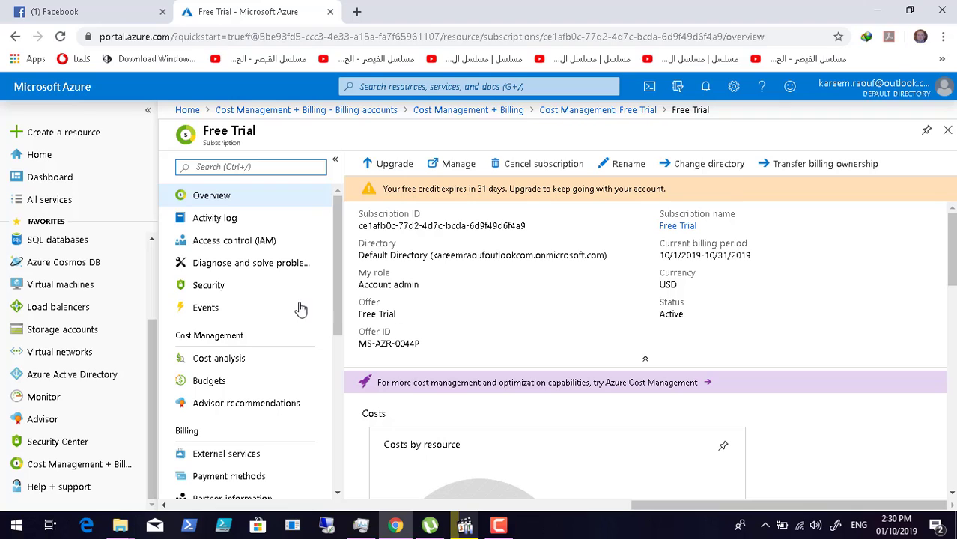
Step: View the Free Trial's Usage + quotas, then open its Cost analysis for Sep 2019
left_click_drag(340, 288, 342, 413)
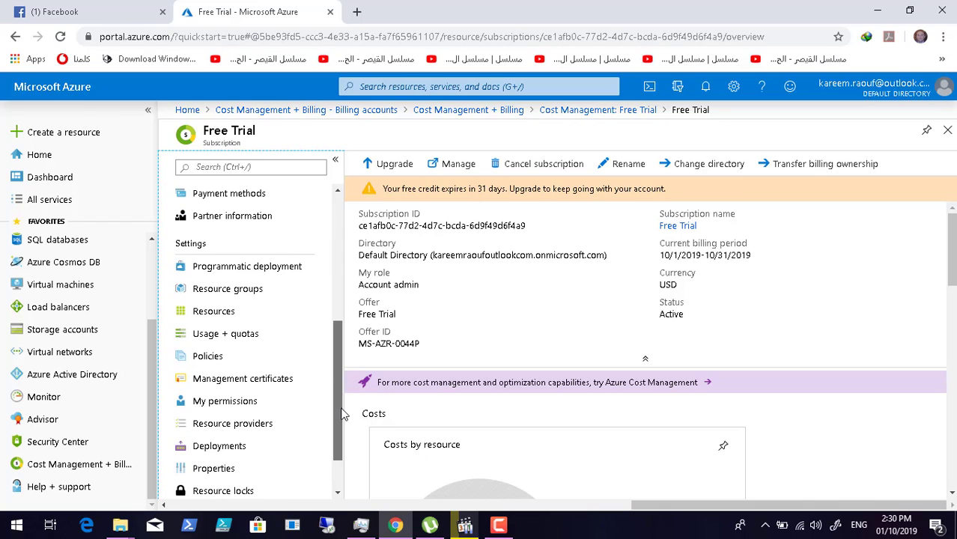
left_click(247, 336)
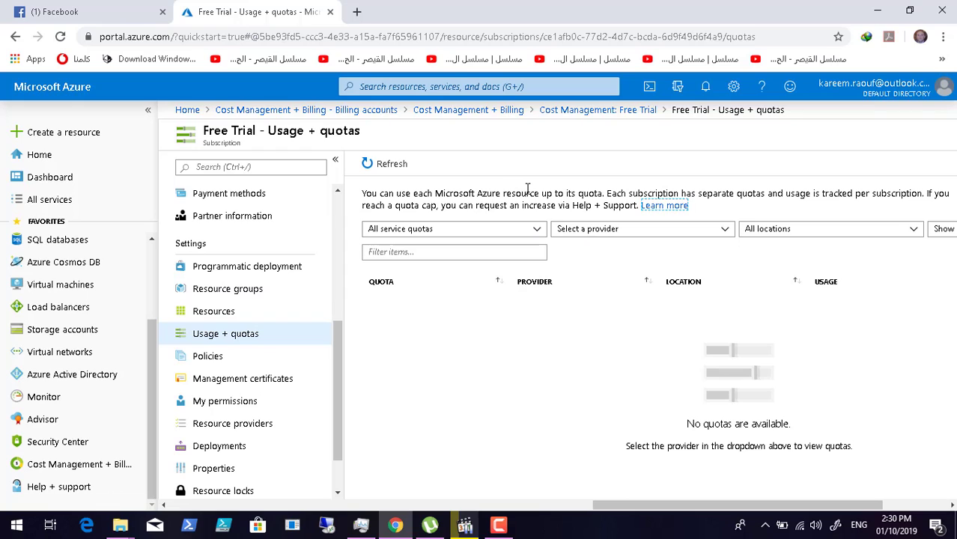
left_click(340, 487)
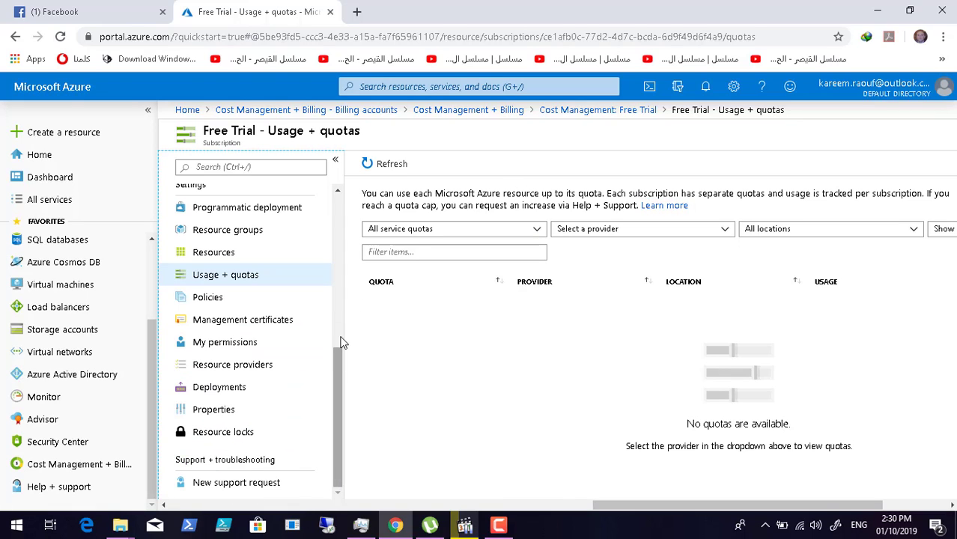
left_click(336, 228)
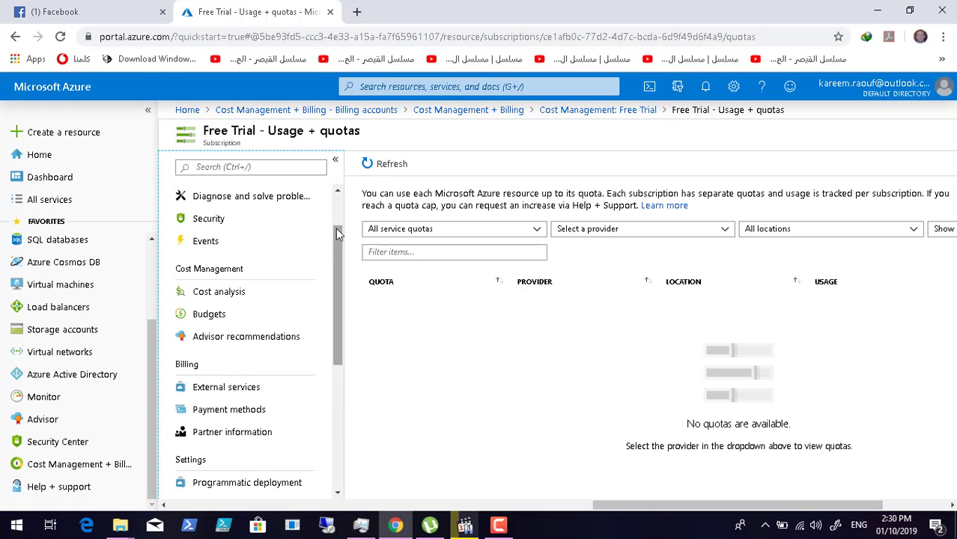
left_click(224, 298)
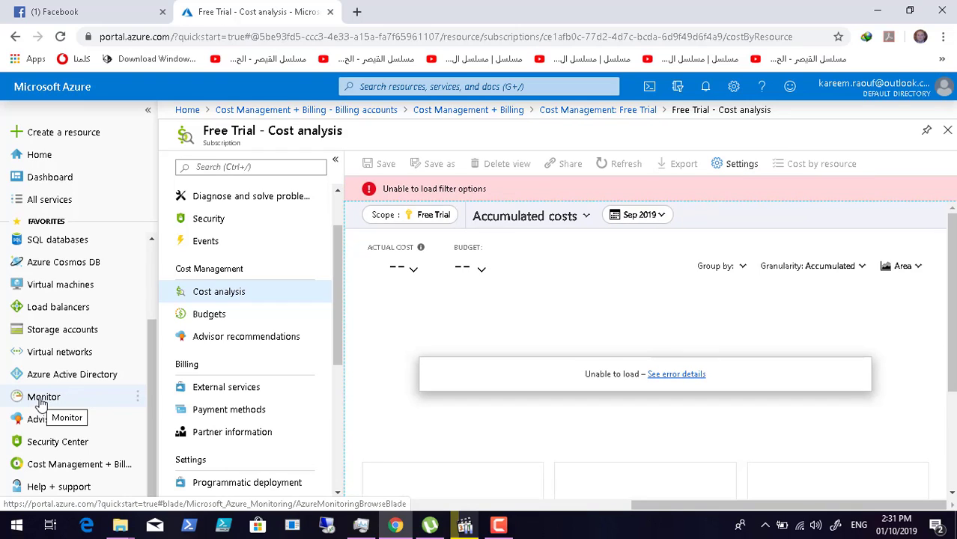
Step: Open Azure Monitor alerts for the Free Trial subscription, confirming no alert rules exist
left_click(43, 402)
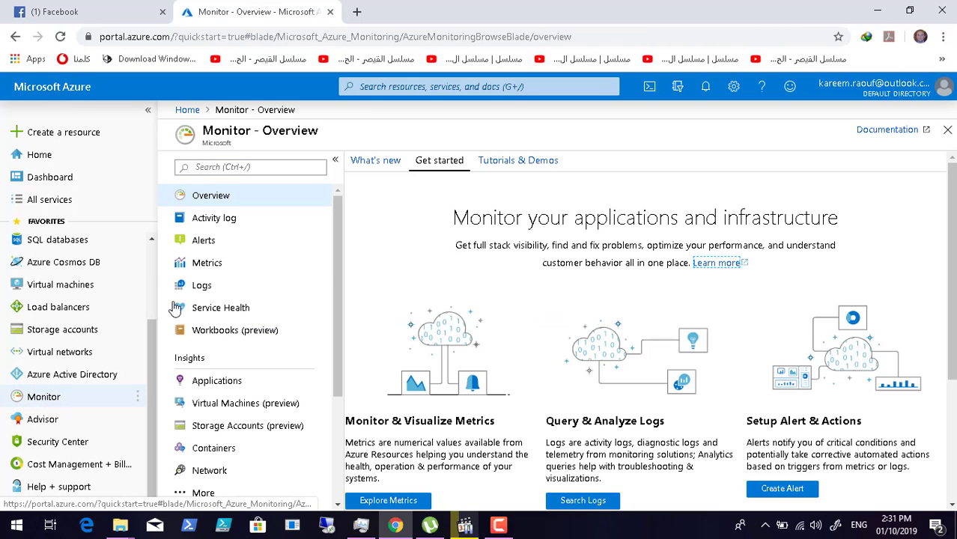
left_click(235, 244)
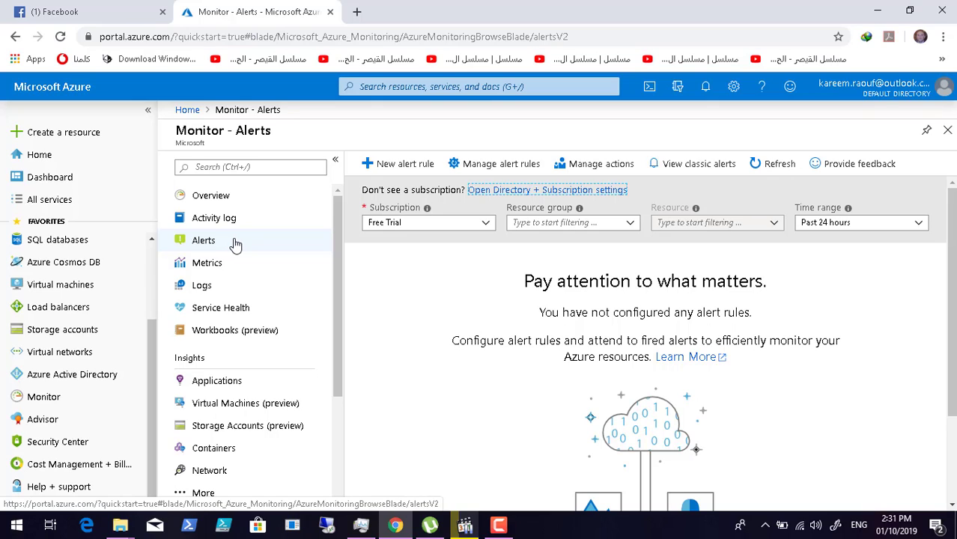
left_click(485, 224)
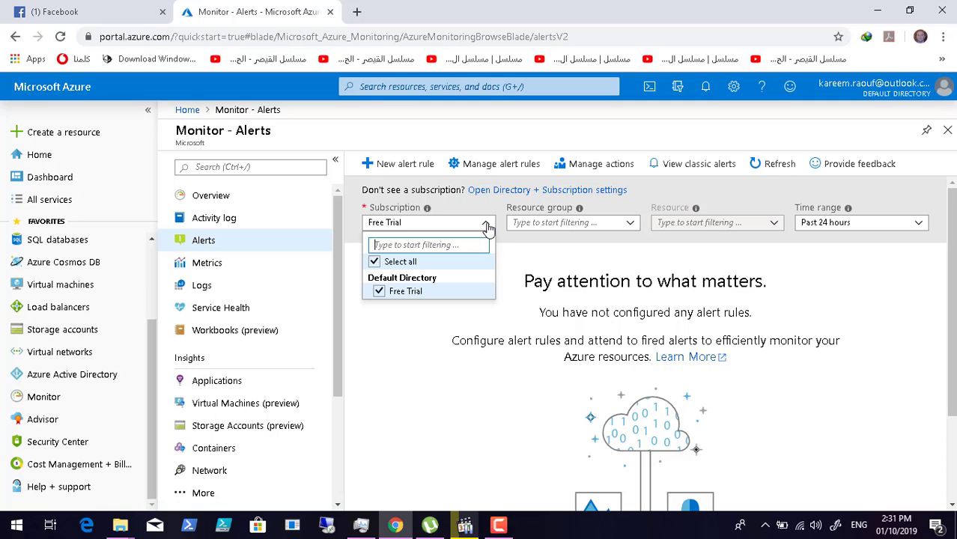
left_click(486, 224)
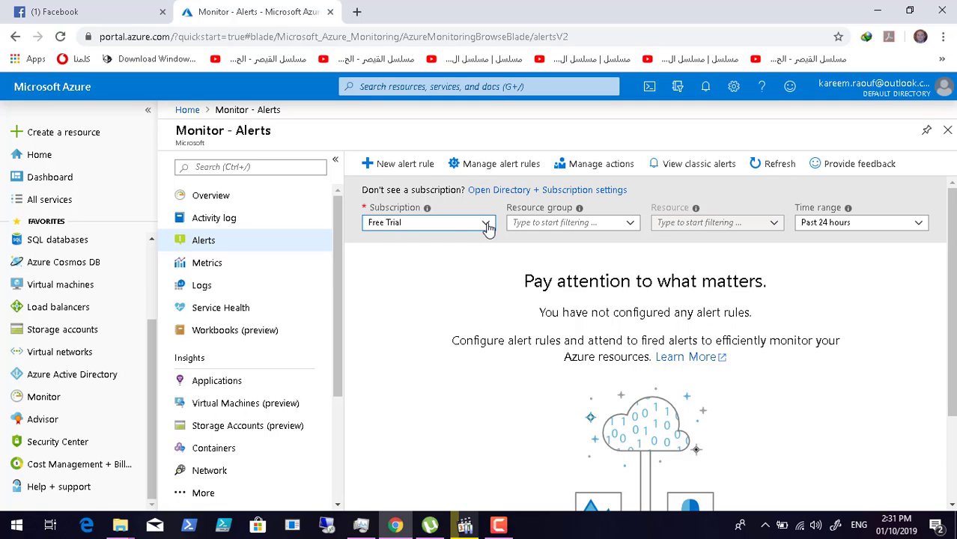
left_click(499, 526)
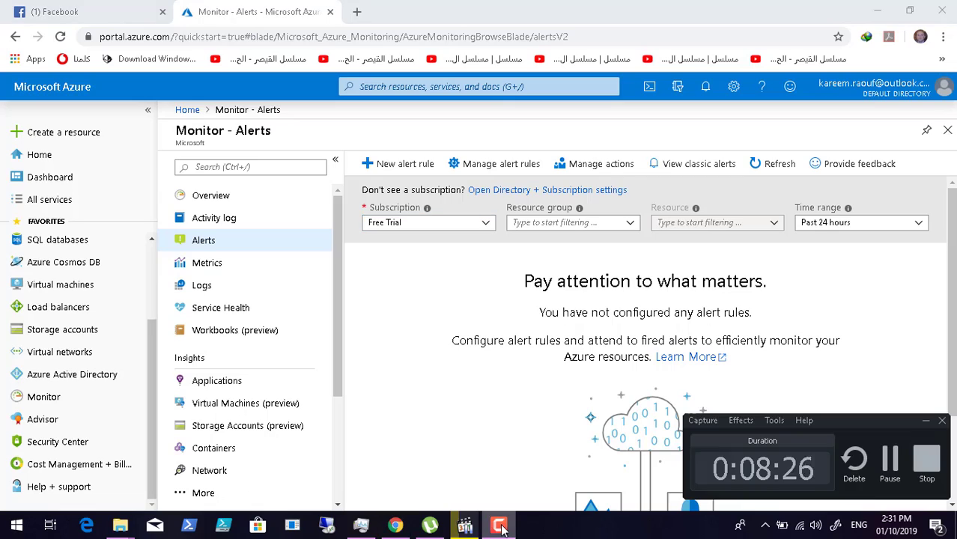
Step: Return to the Home - Microsoft Azure tab and open Resource groups, which lists 0 items
left_click(889, 458)
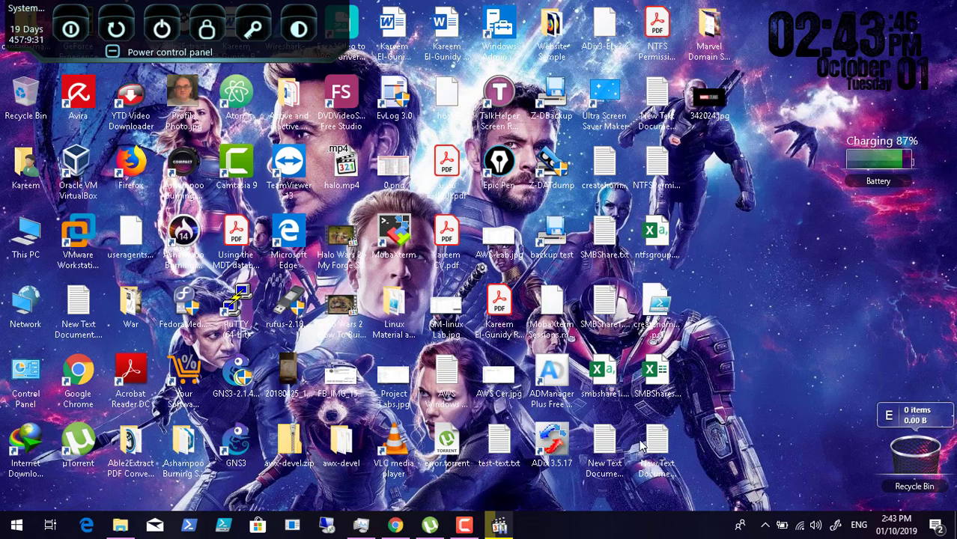
left_click(395, 526)
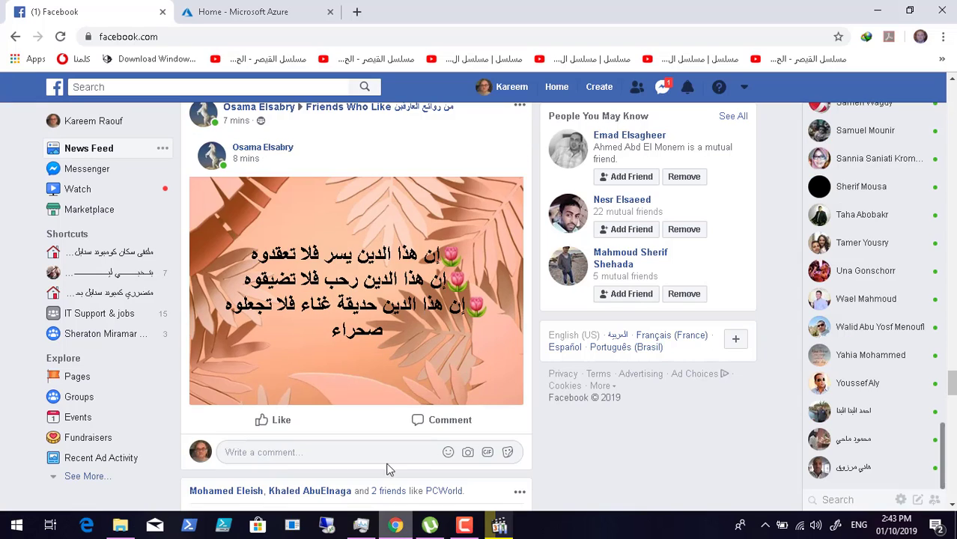
left_click(229, 8)
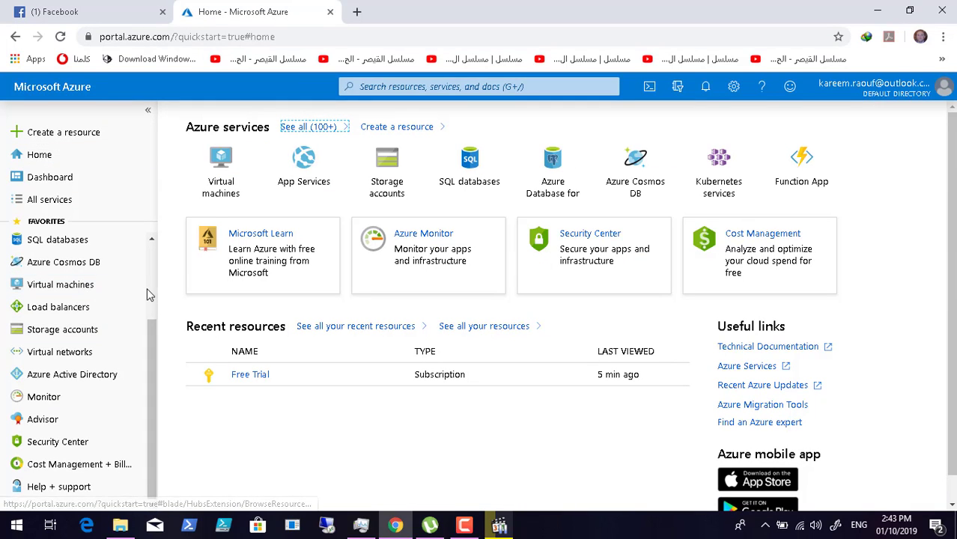
scroll(152, 269, "up", 3)
left_click(81, 274)
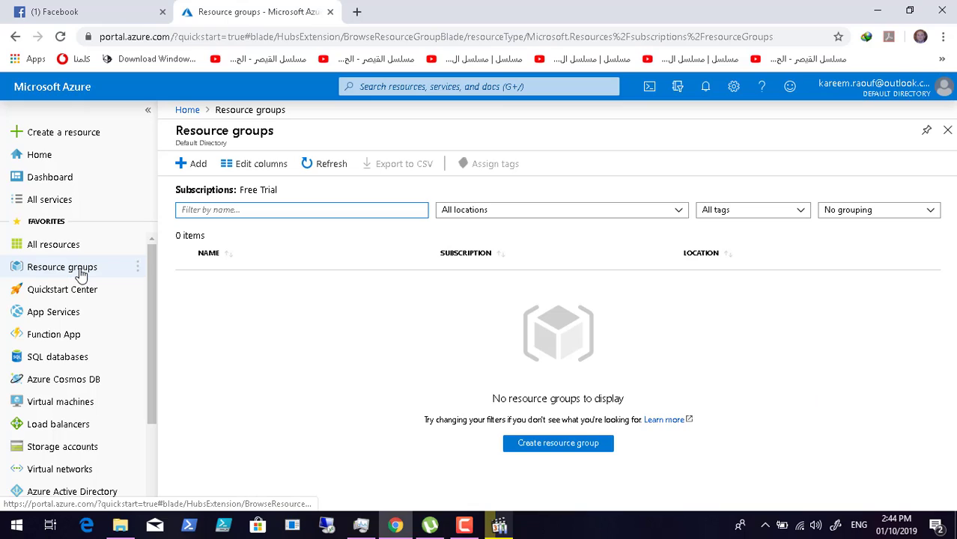
Step: Start a new resource group and enter the name MRST-LAB-RG
left_click(190, 165)
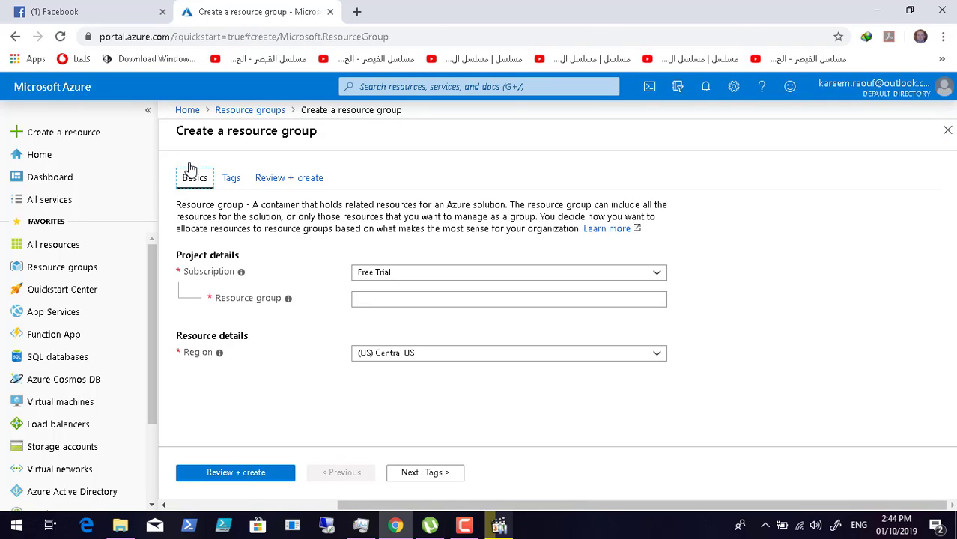
left_click(361, 300)
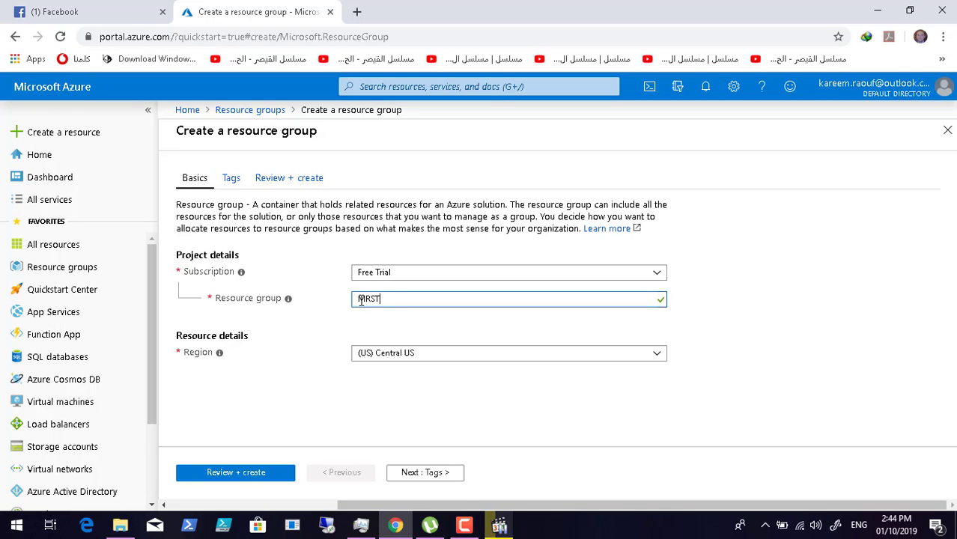
type("FIRST-L")
key("BackSpace")
Step: Choose (Middle East) UAE North as the resource group's region
mouse_move(221, 360)
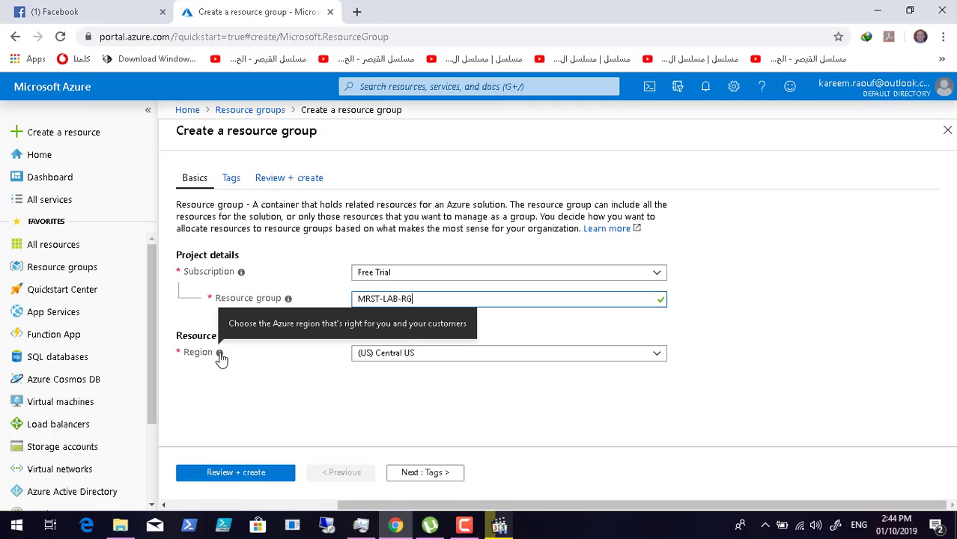
left_click(656, 358)
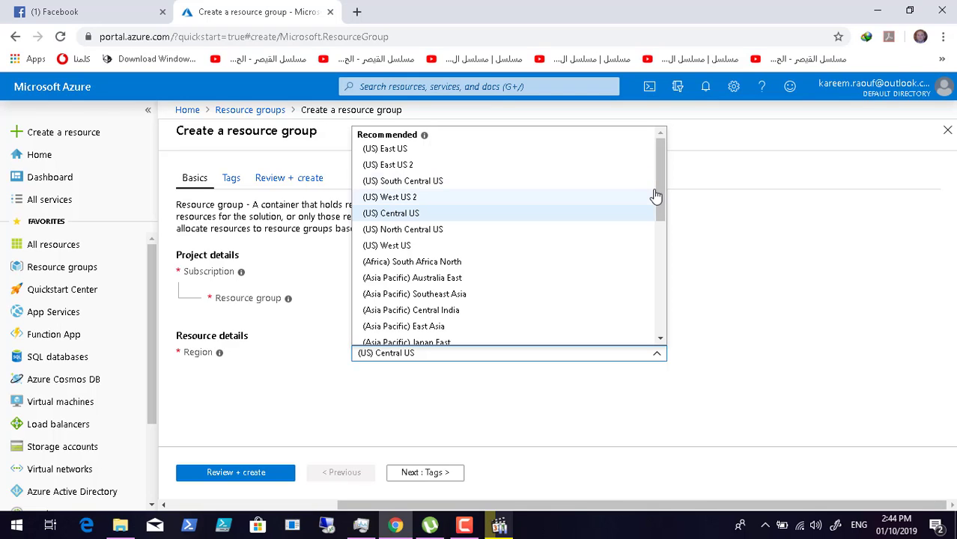
left_click_drag(655, 188, 669, 310)
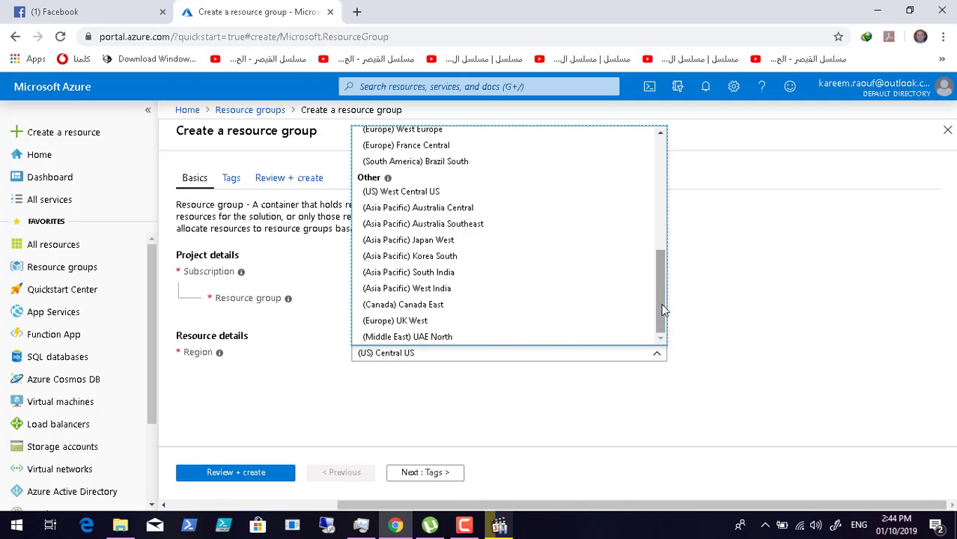
left_click_drag(666, 303, 671, 171)
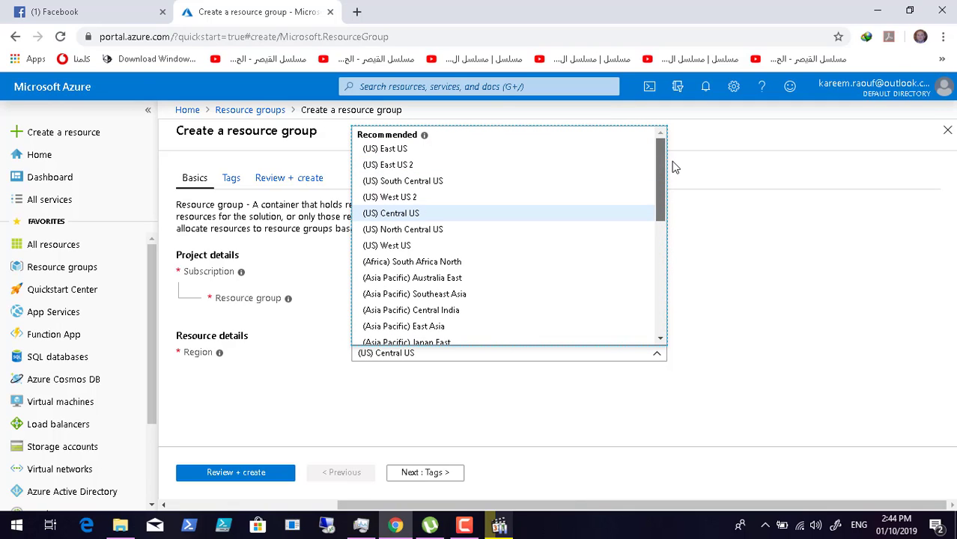
left_click_drag(673, 197, 649, 172)
left_click_drag(652, 219, 659, 337)
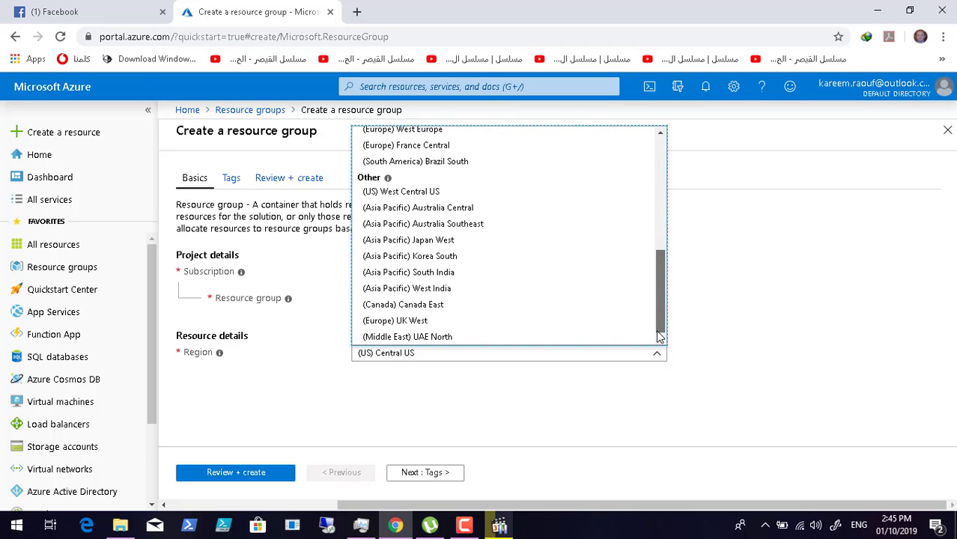
left_click(441, 337)
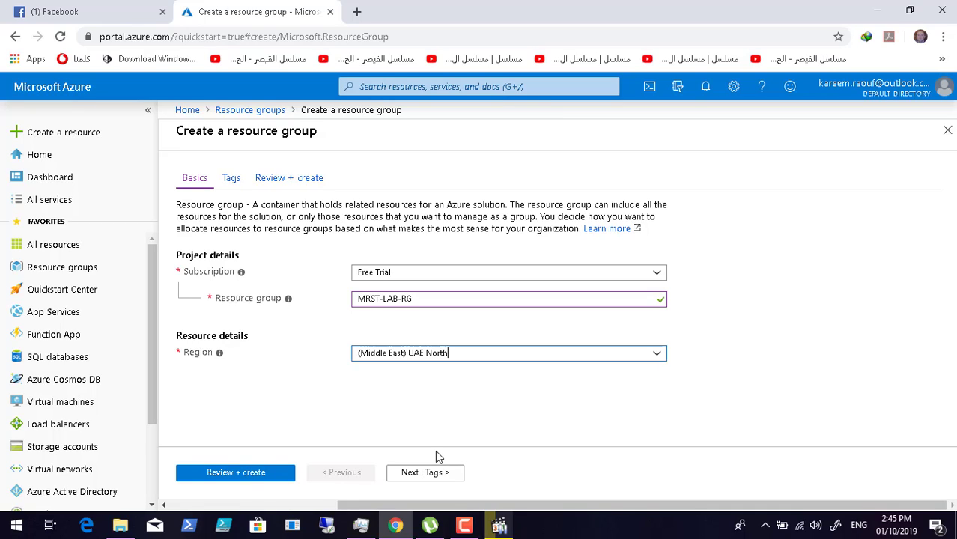
Step: Pass through Tags and Review + create, then create MRST-LAB-RG once validation passes
left_click(434, 475)
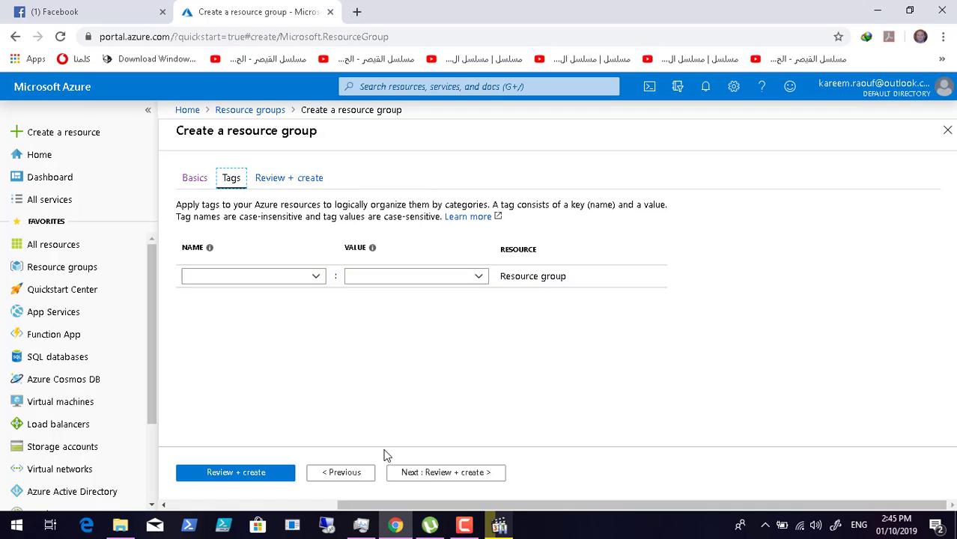
left_click(443, 472)
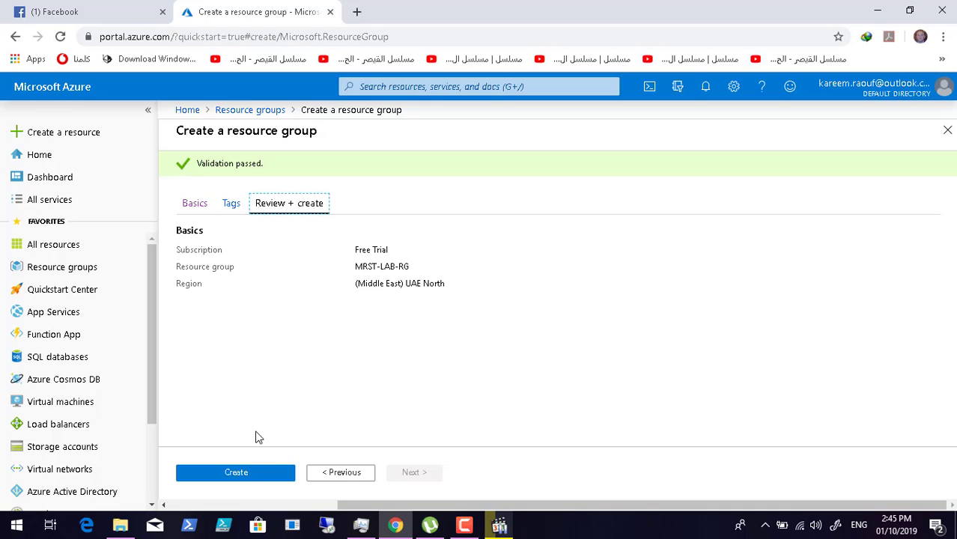
left_click(243, 474)
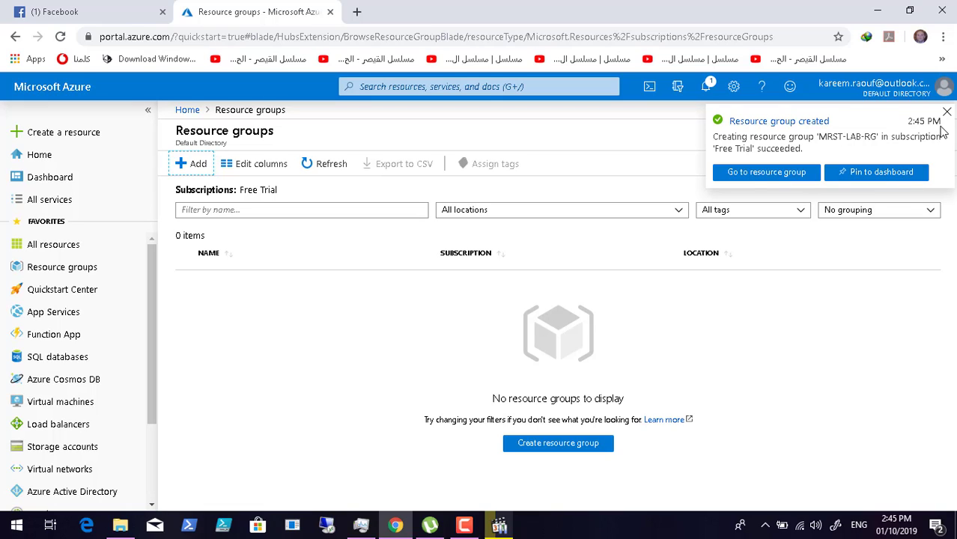
Step: Open MRST-LAB-RG from the notification and check its Deployments and empty Activity log
left_click(759, 175)
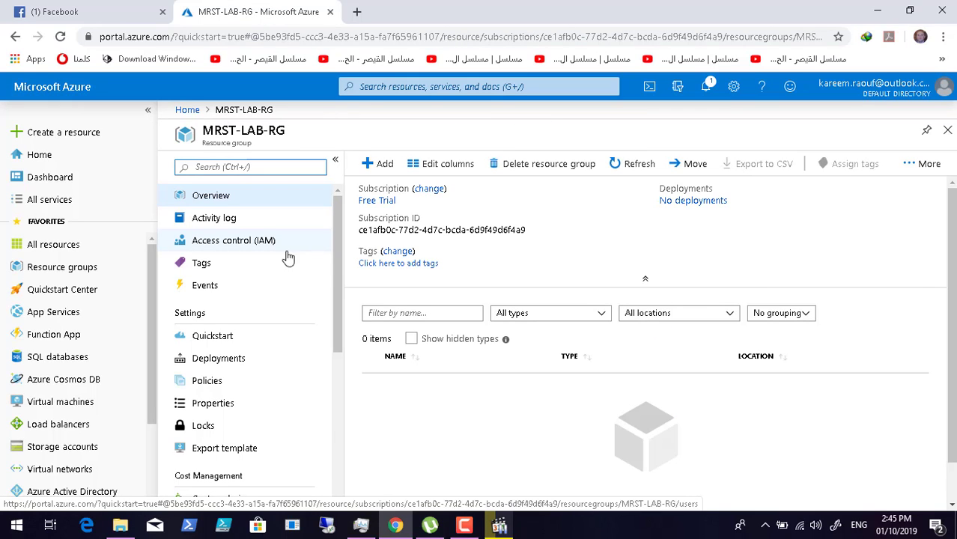
left_click(219, 360)
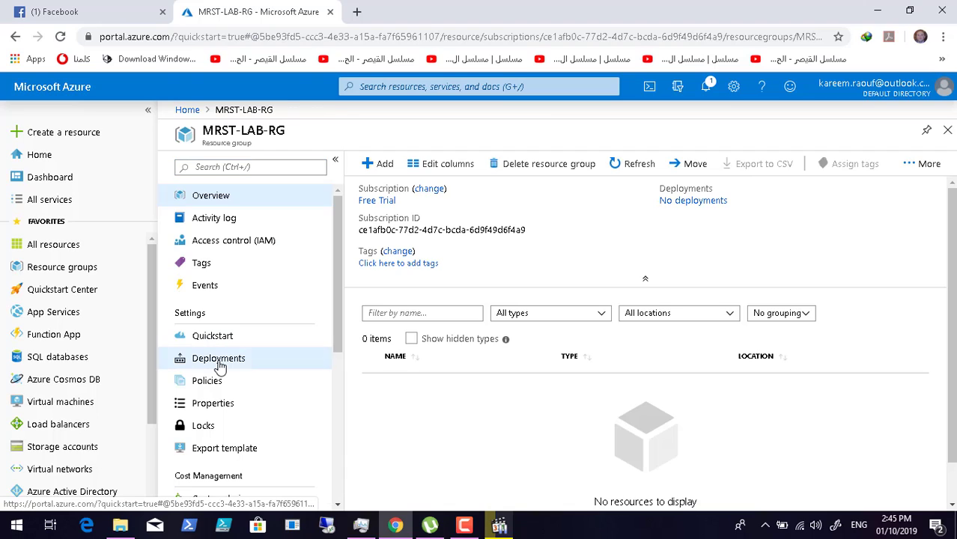
left_click(226, 218)
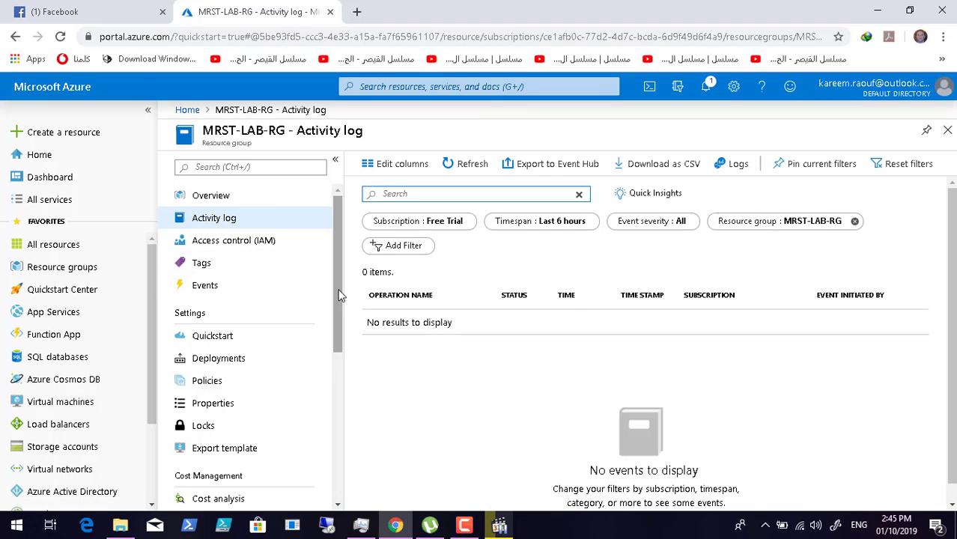
left_click_drag(338, 295, 338, 266)
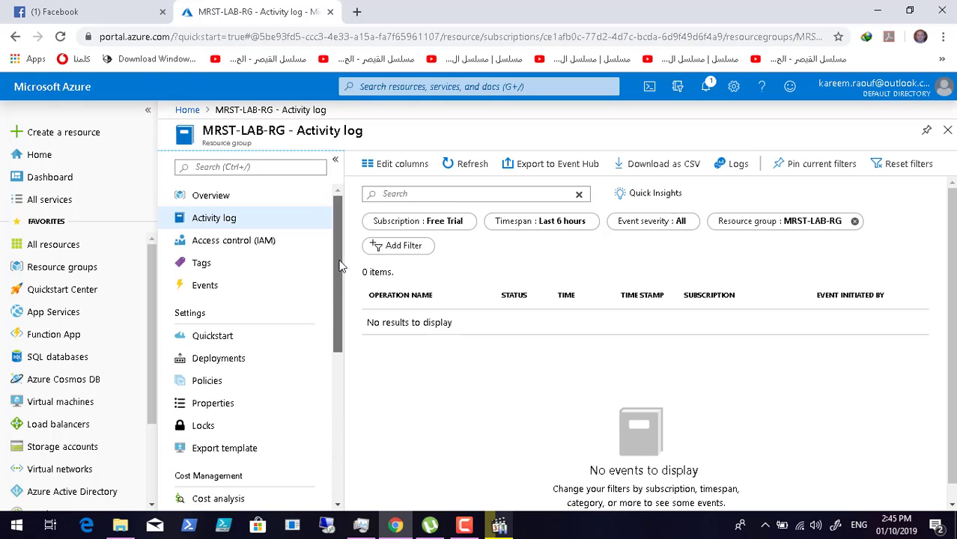
left_click(464, 524)
left_click(890, 458)
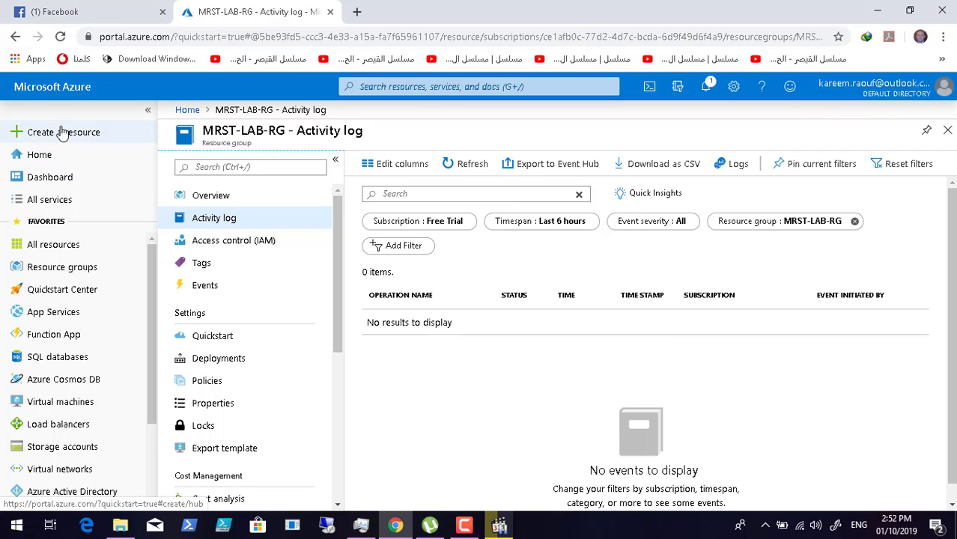
Step: Search the Marketplace for 'Network' and open the Virtual Network offering
left_click(64, 133)
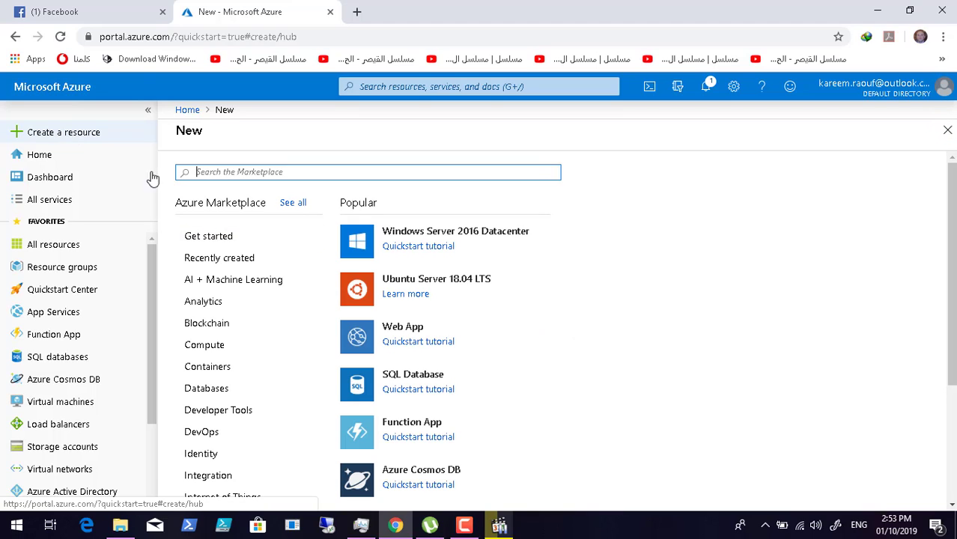
type("Network")
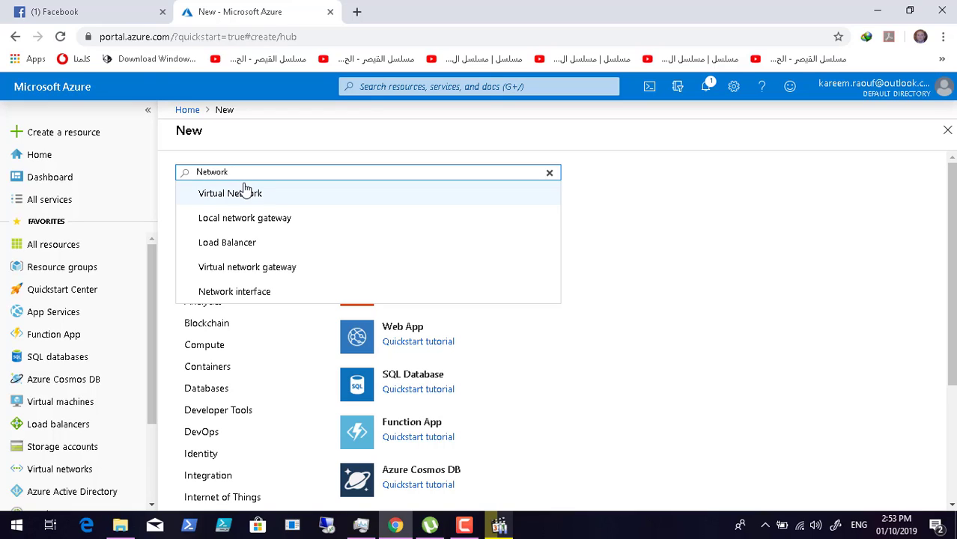
key("Return")
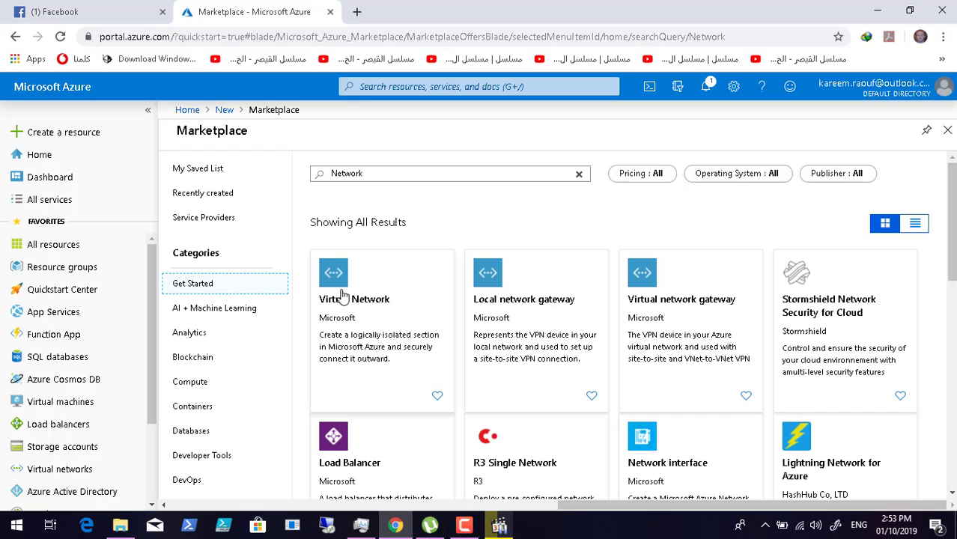
left_click(341, 298)
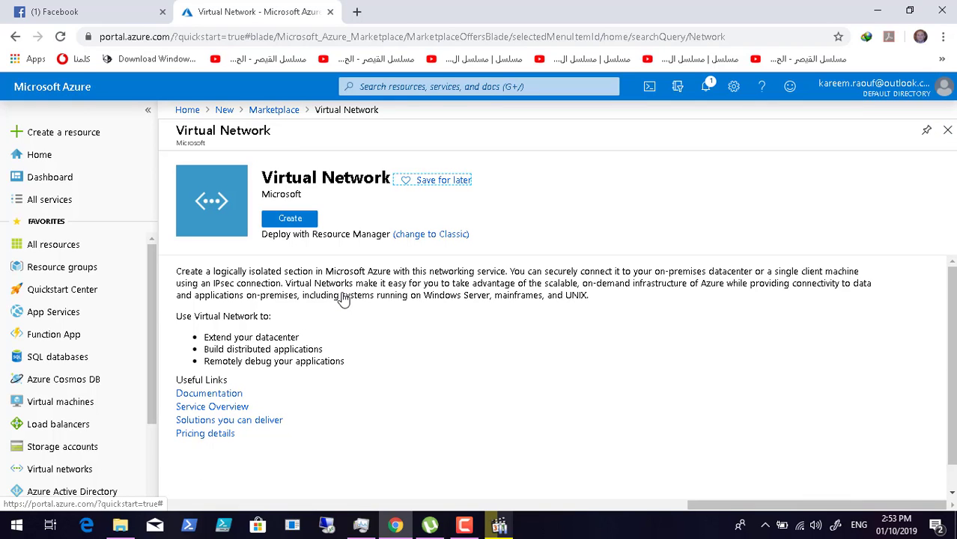
Step: Start a virtual network named MarvelVNET01 with address space 192.168.0.0/16
left_click(293, 223)
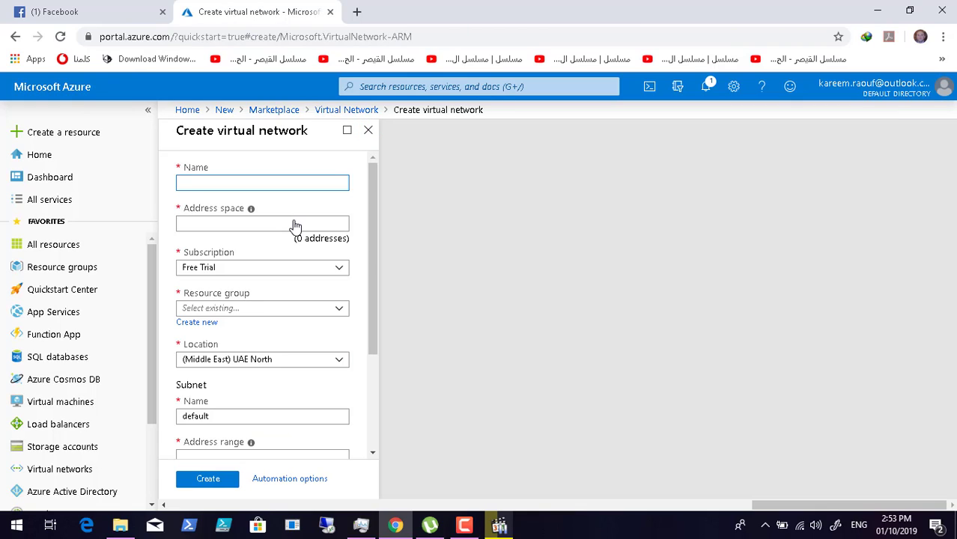
type("MarvelVNET01")
left_click(287, 222)
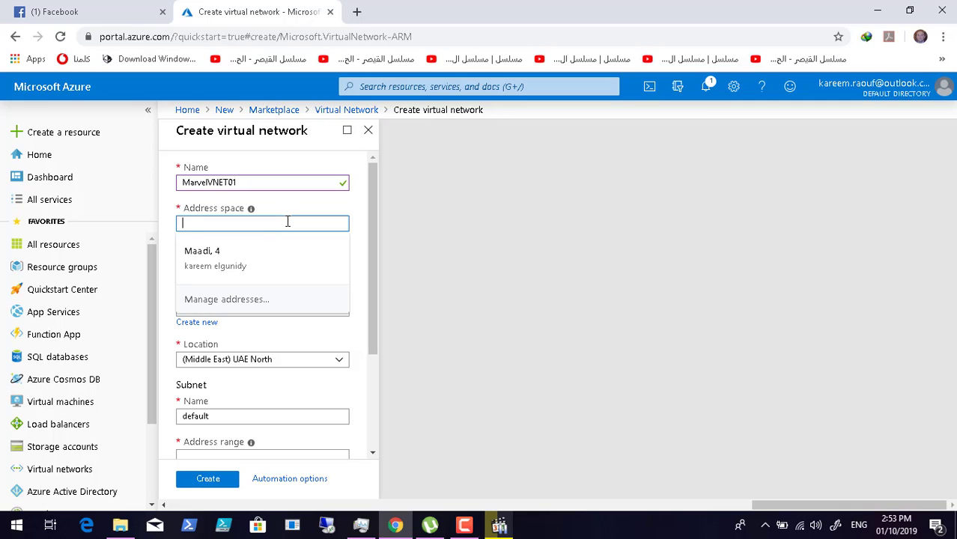
type("192")
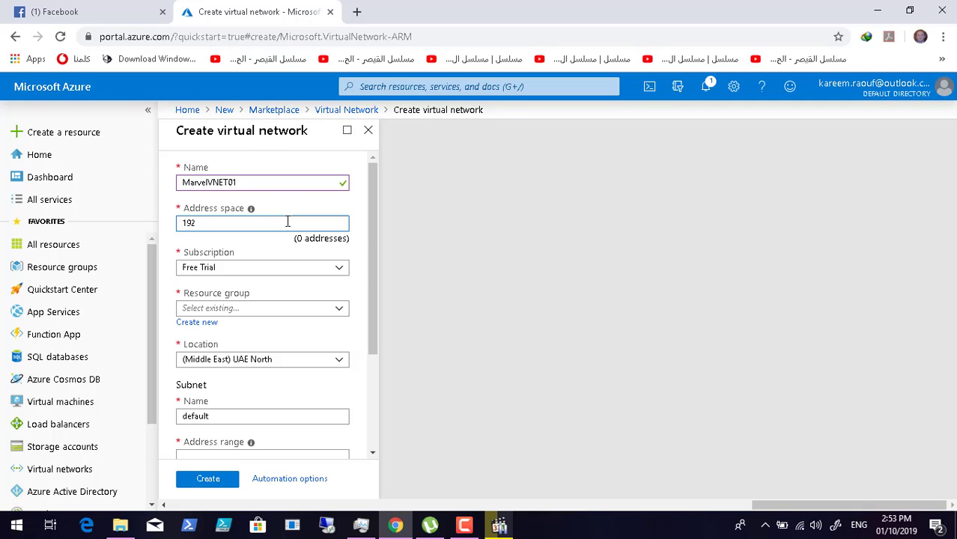
type(".168.0.0/16")
Step: Keep the Free Trial subscription and select resource group MRST-LAB-RG
left_click(292, 267)
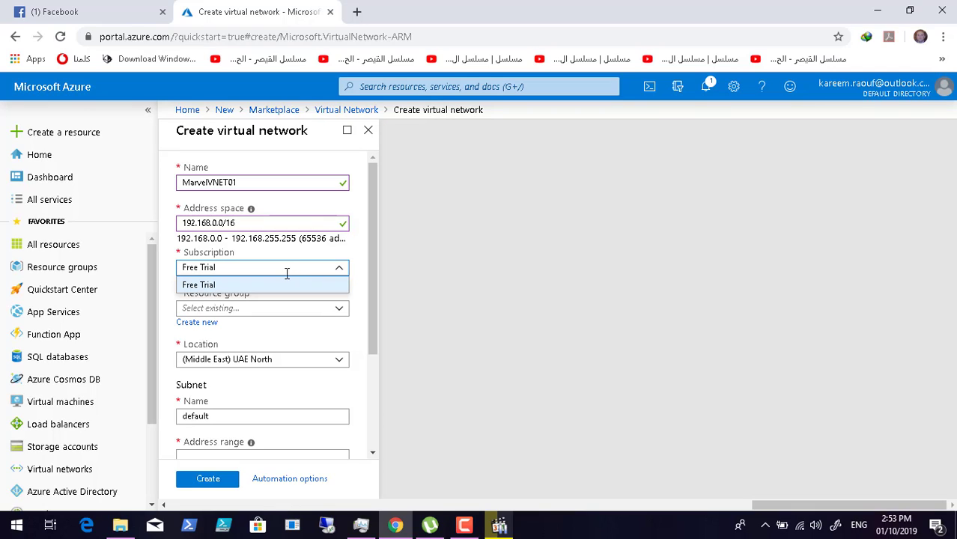
left_click(264, 309)
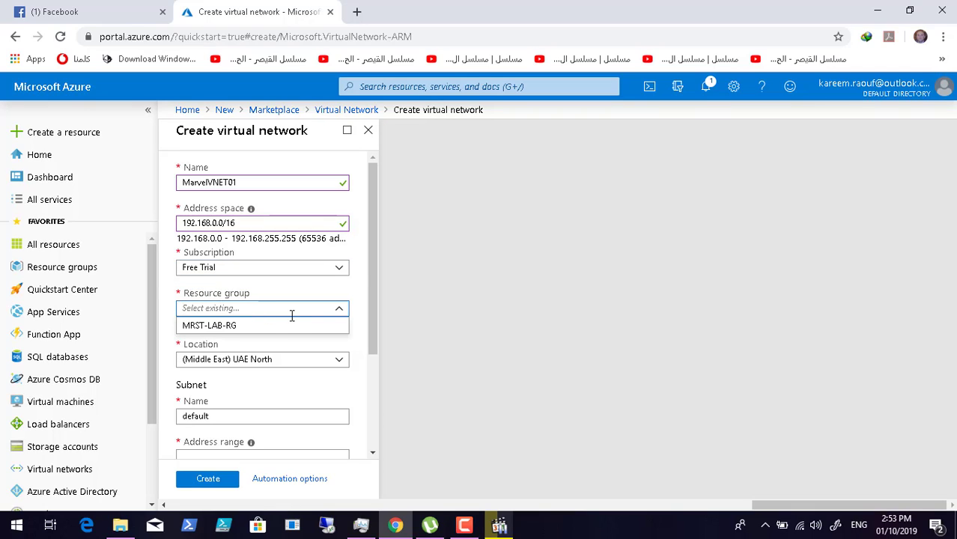
left_click(268, 328)
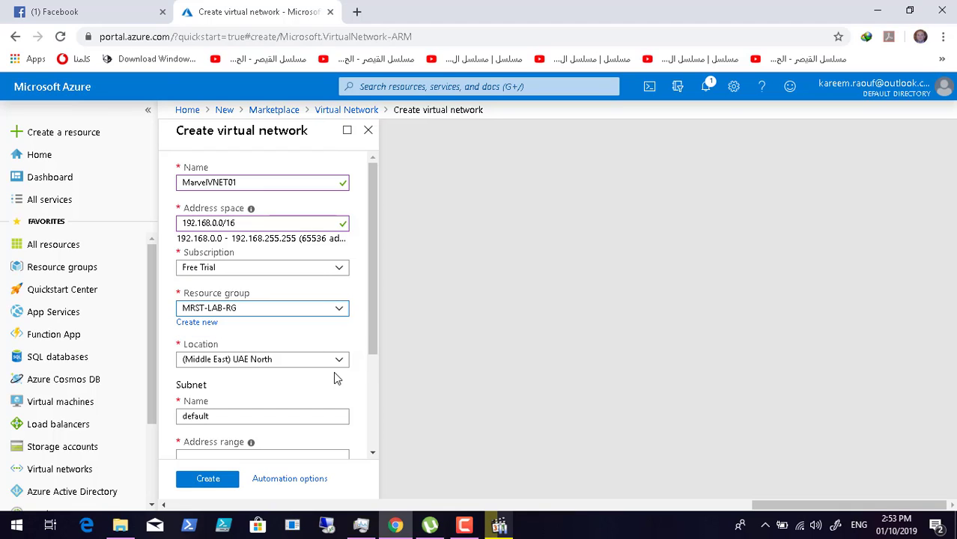
left_click_drag(375, 352, 367, 334)
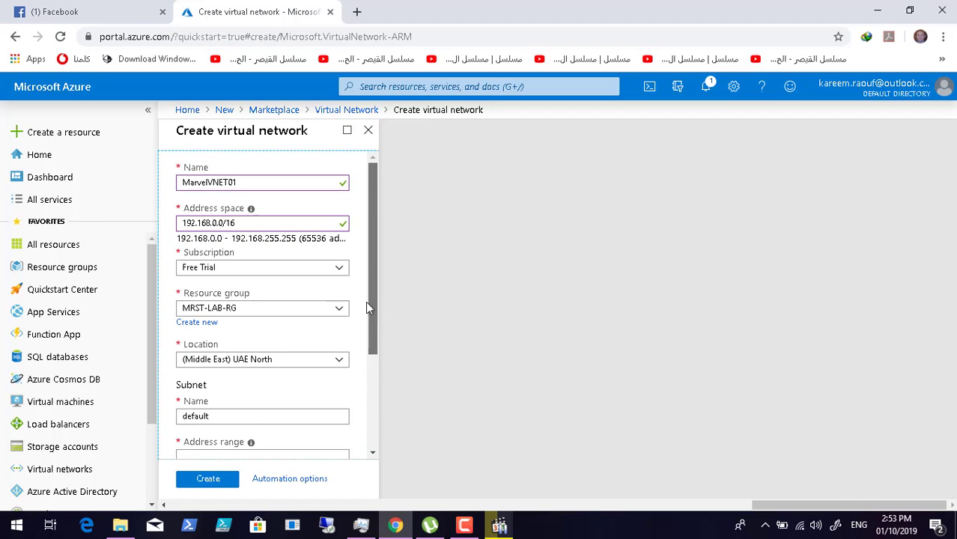
Step: Rename the default subnet to MarvelRAIP with address range 192.168.1.0/24
scroll(365, 348, "down", 2)
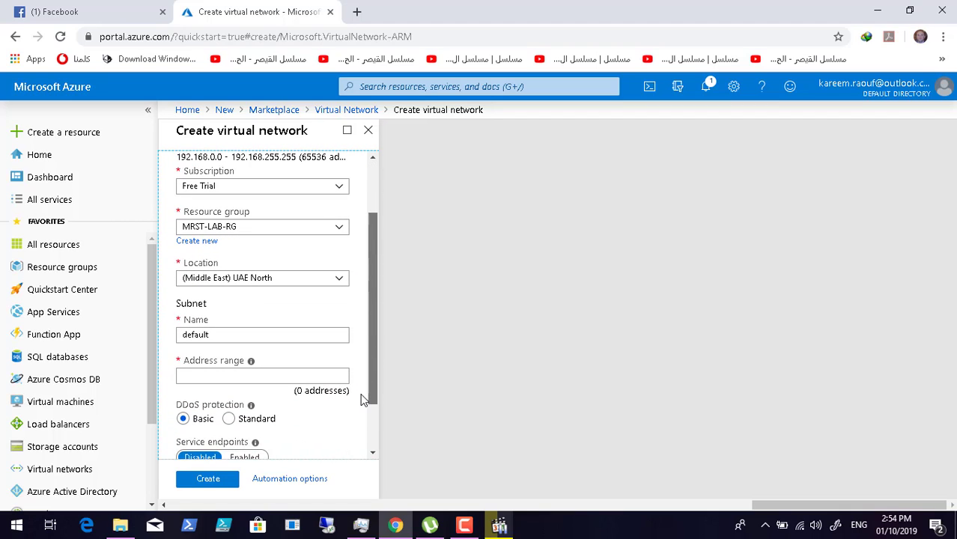
left_click(234, 336)
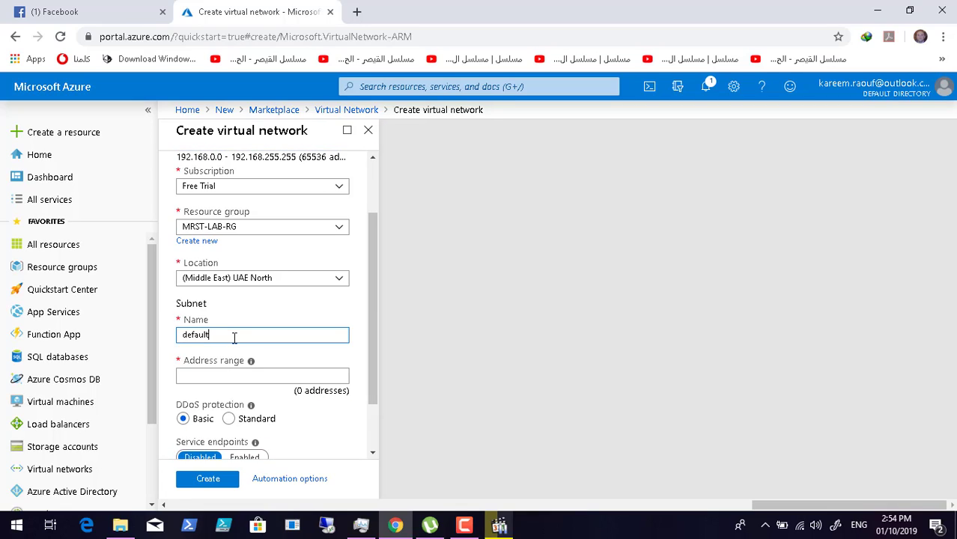
key("BackSpace")
key("BackSpace")
key("BackSpace")
key("BackSpace")
key("BackSpace")
key("BackSpace")
key("BackSpace")
type("MOMT")
key("BackSpace")
key("BackSpace")
key("BackSpace")
type("arvelRAIP")
left_click(222, 373)
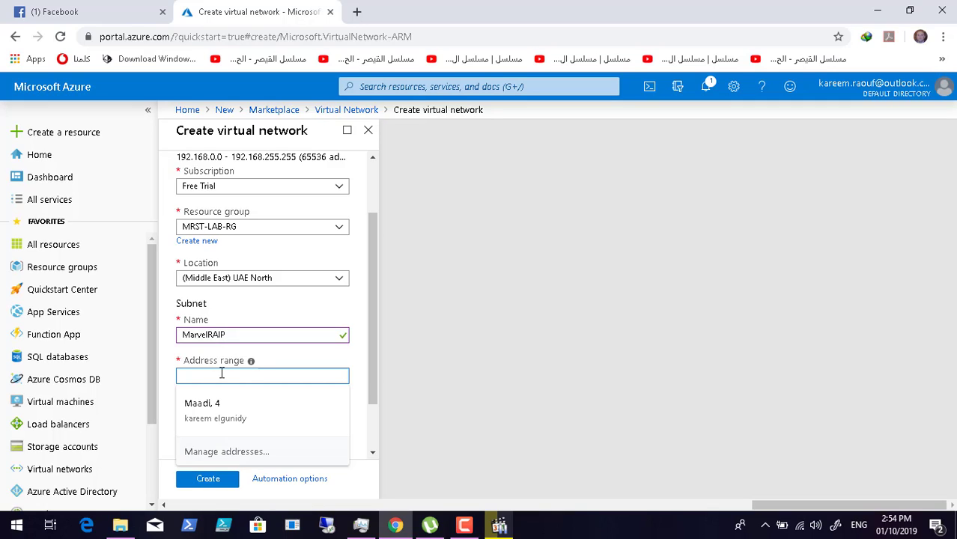
type("192.16")
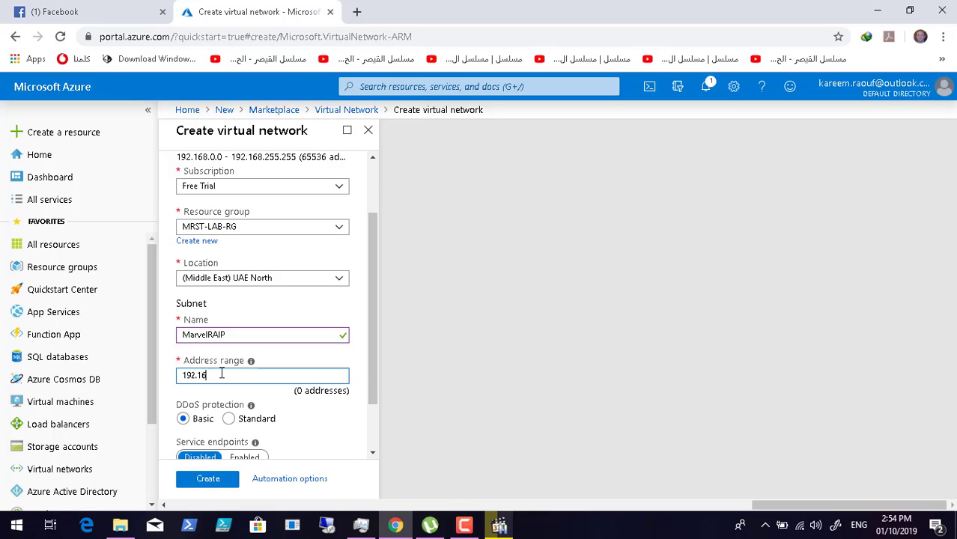
type("8.1.0/24")
Step: View the network's ARM template under Automation options (7 parameters, 1 resource)
mouse_move(251, 404)
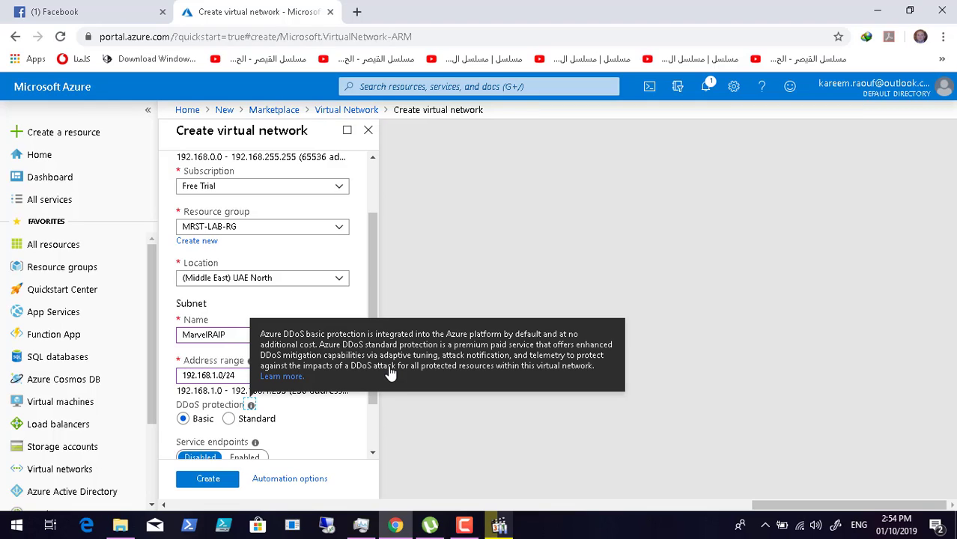
scroll(376, 274, "down", 2)
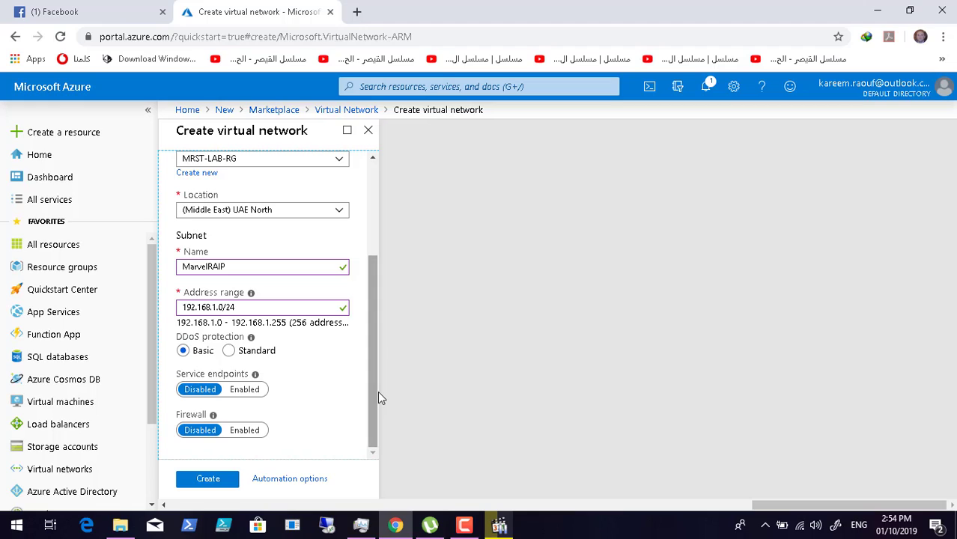
left_click(299, 480)
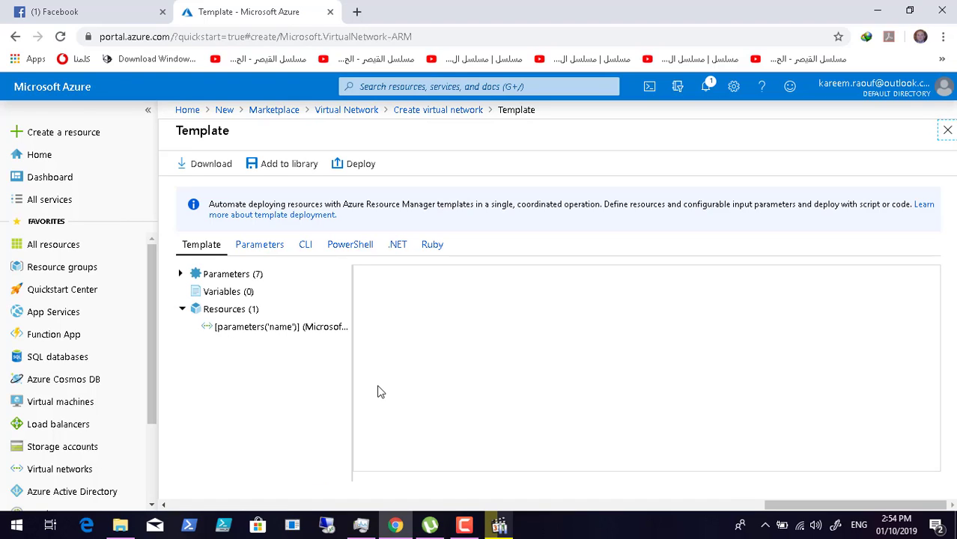
Step: Go back, discard the unsaved virtual network edits, and reopen the Virtual Network offering
left_click(13, 38)
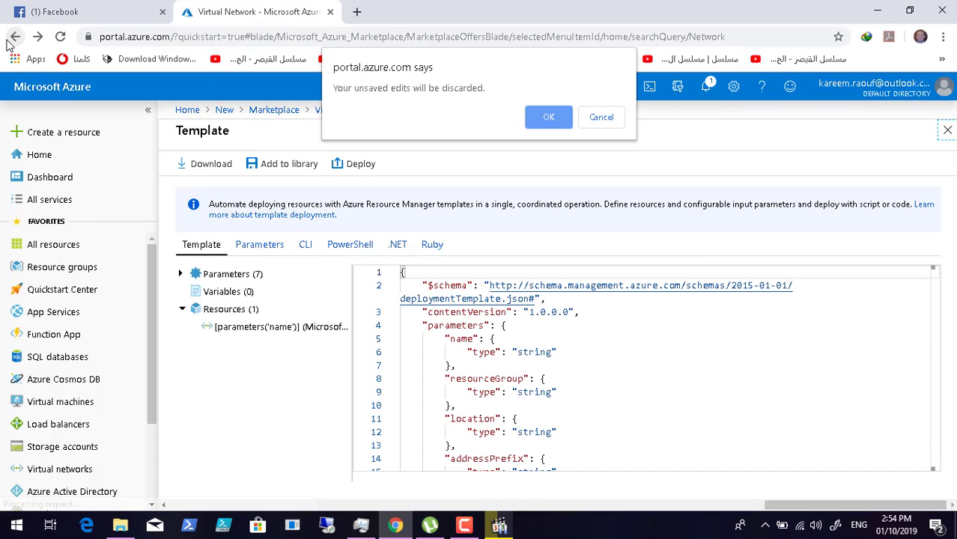
left_click(548, 118)
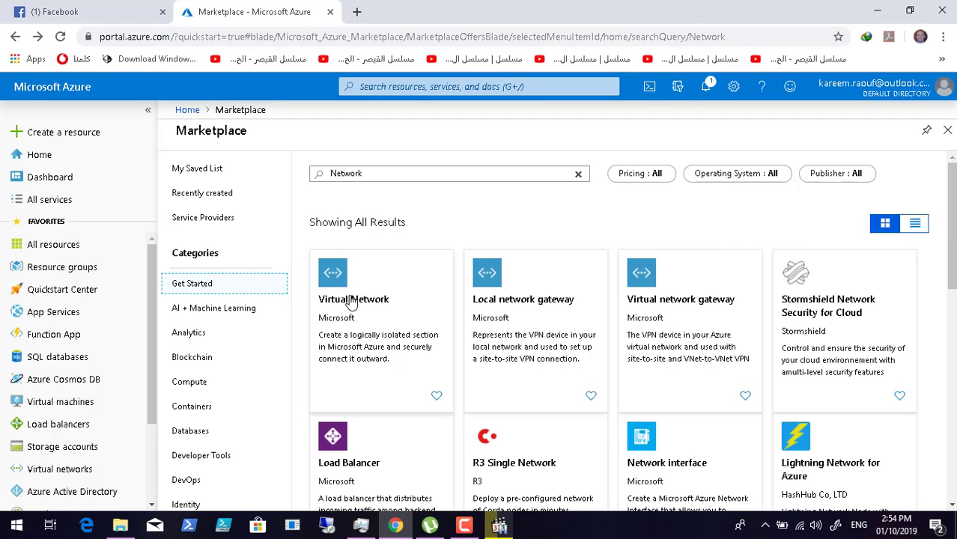
left_click(350, 302)
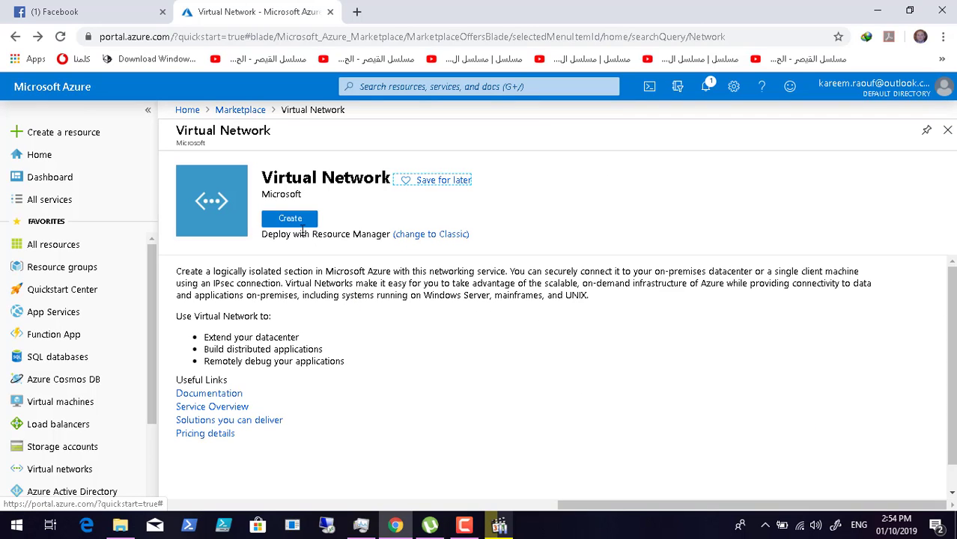
Step: Start a fresh virtual network named MarvelVNET01 with address space 192.168.0.0/16
left_click(292, 223)
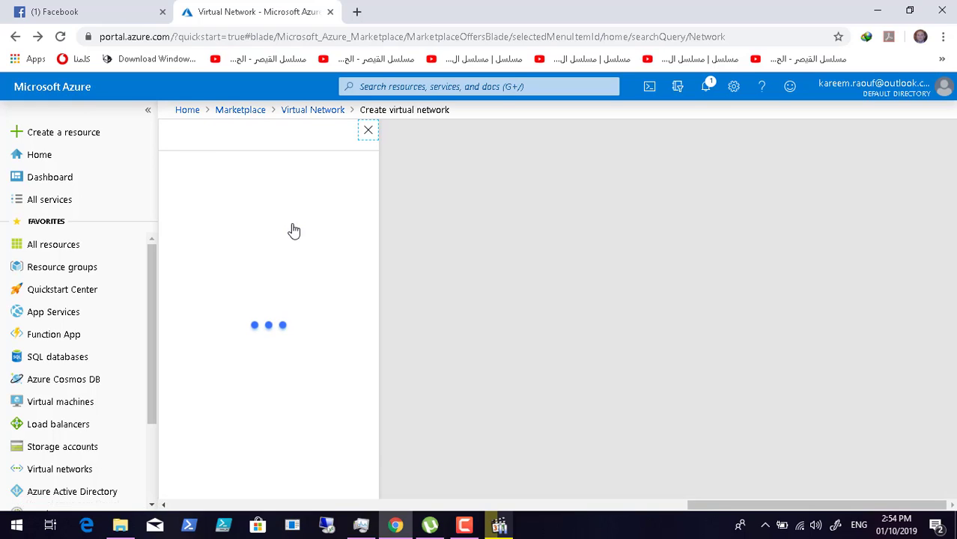
left_click(238, 188)
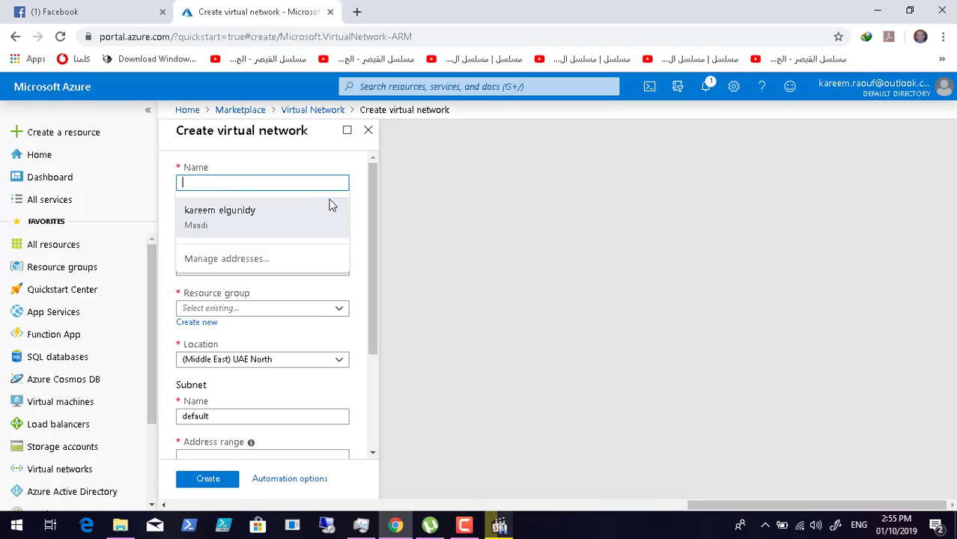
left_click(373, 225)
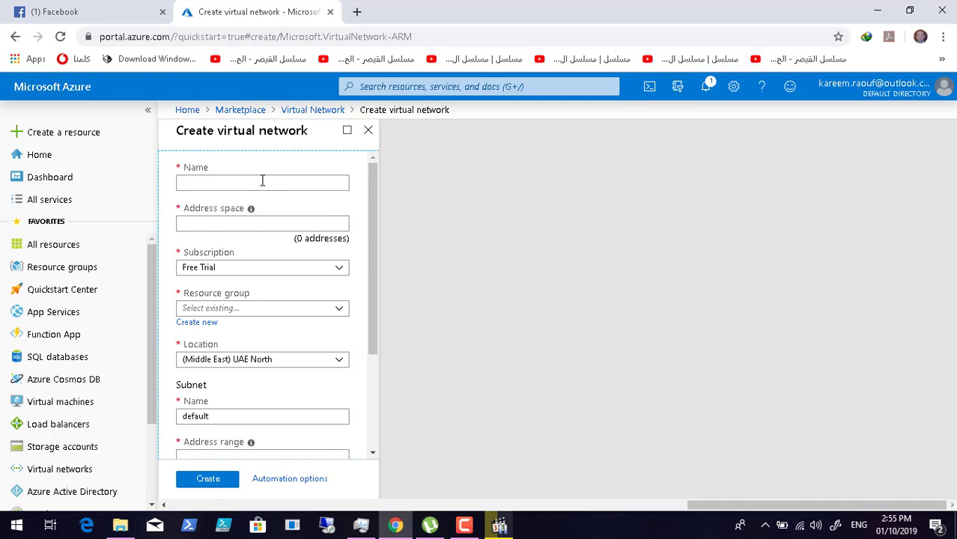
left_click(261, 181)
type("Marve")
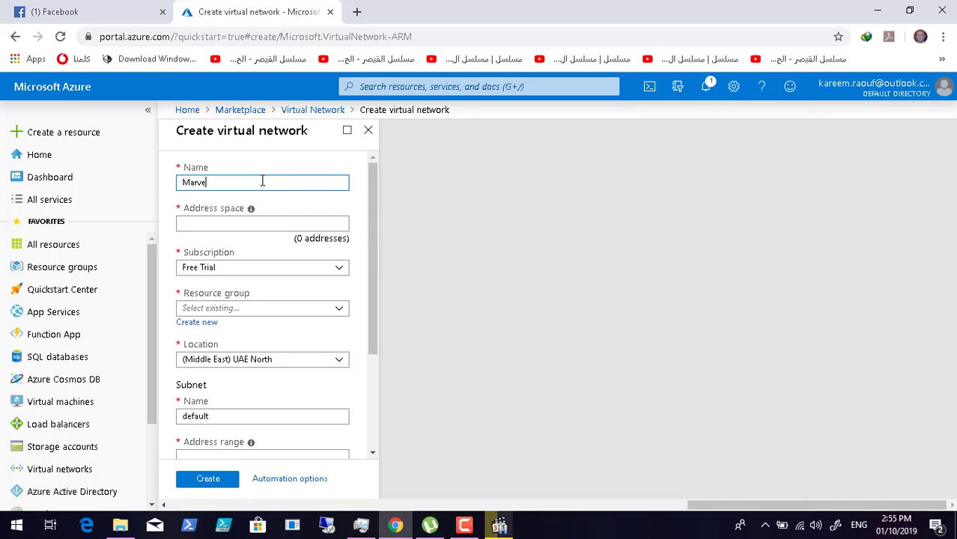
type("lVNET01")
left_click(238, 223)
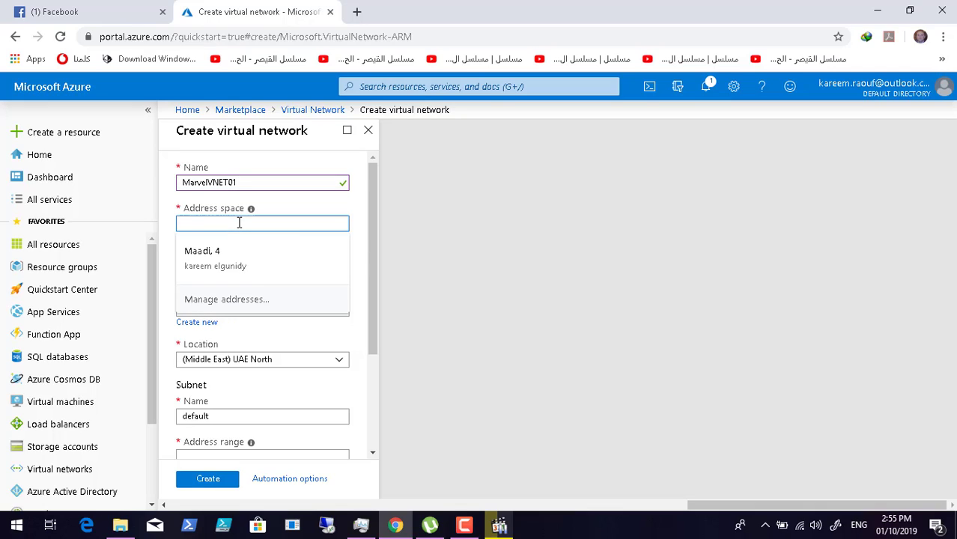
type("192.168")
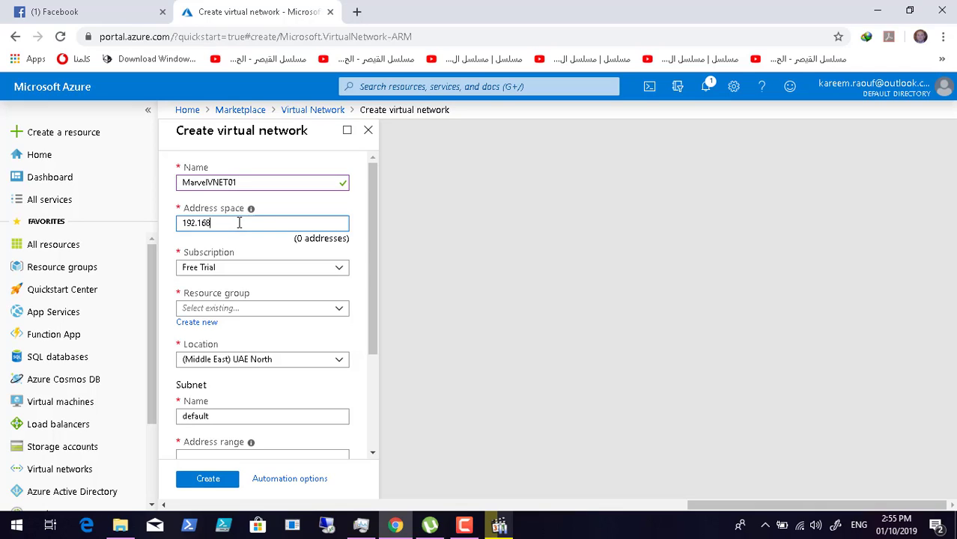
type(".0.0/16")
Step: Place the new network in resource group MRST-LAB-RG
left_click(464, 524)
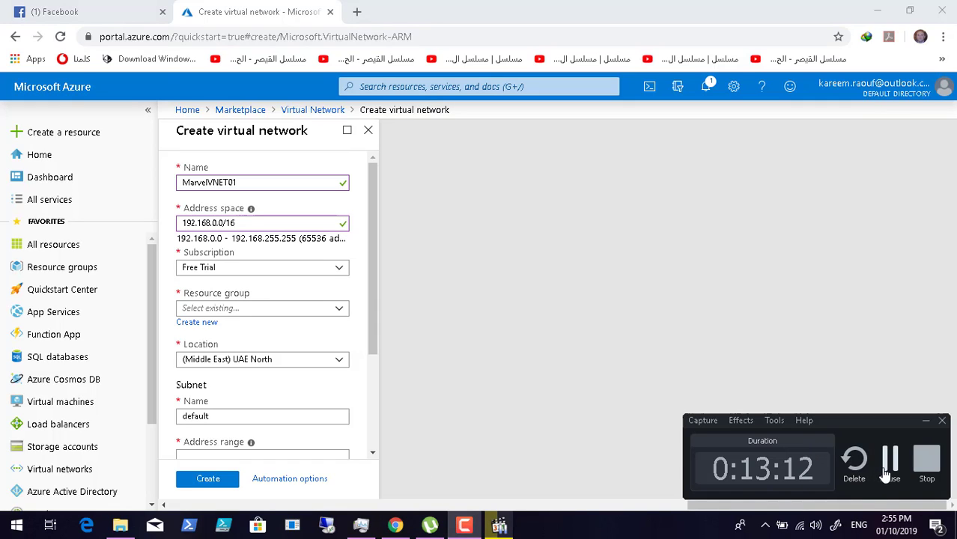
left_click(887, 460)
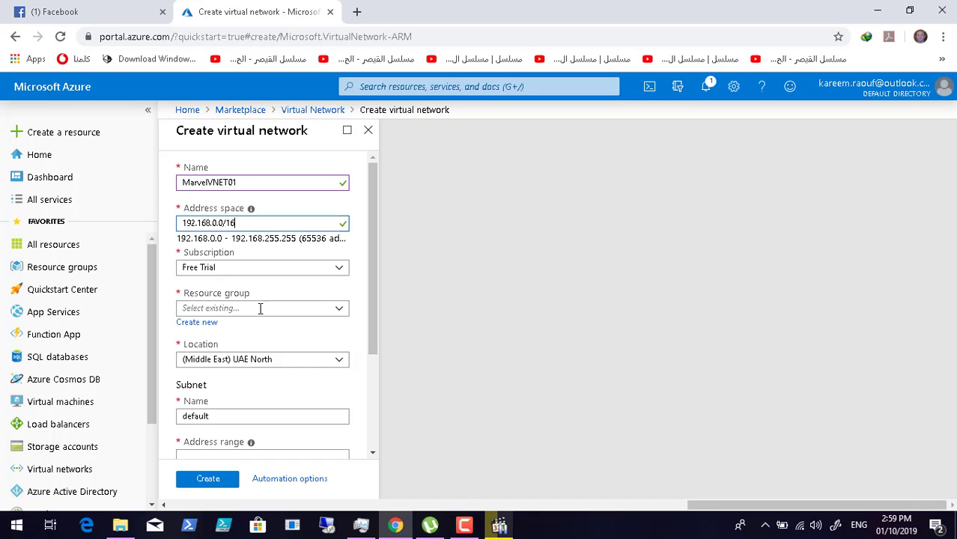
left_click(260, 308)
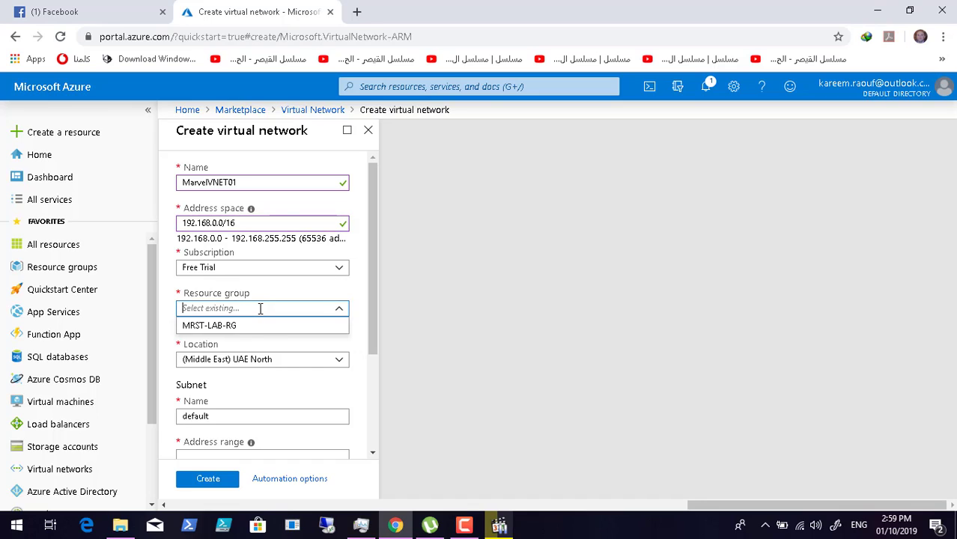
left_click(257, 324)
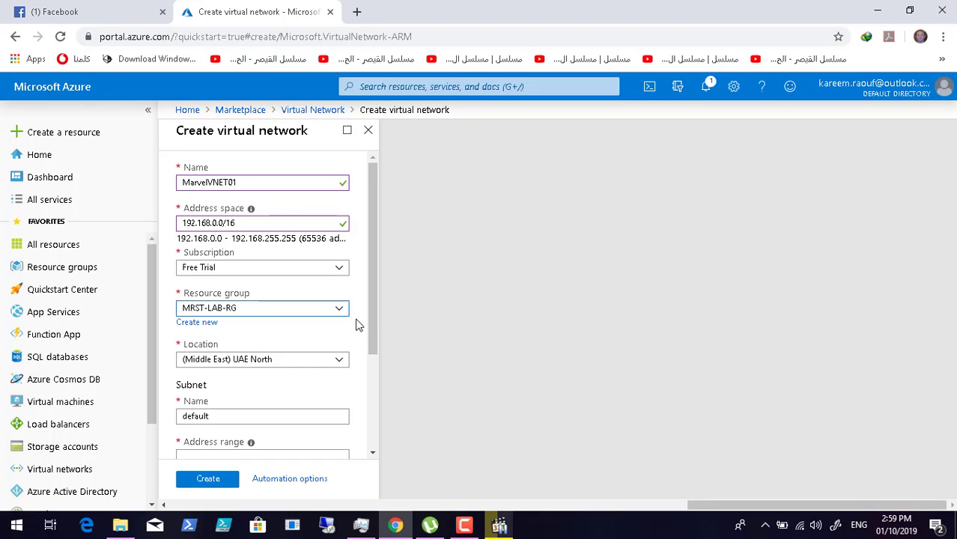
Step: Rename the subnet to MRSTRA-IP with address range 192.168.1.0/24, then run validation
left_click_drag(371, 322, 371, 373)
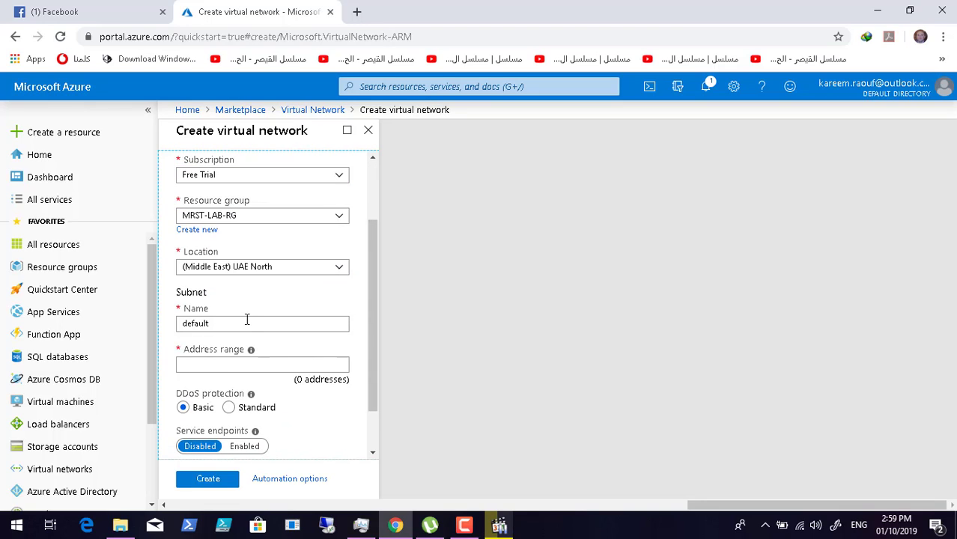
left_click(246, 320)
key("BackSpace")
key("BackSpace")
key("BackSpace")
key("BackSpace")
key("BackSpace")
key("BackSpace")
key("BackSpace")
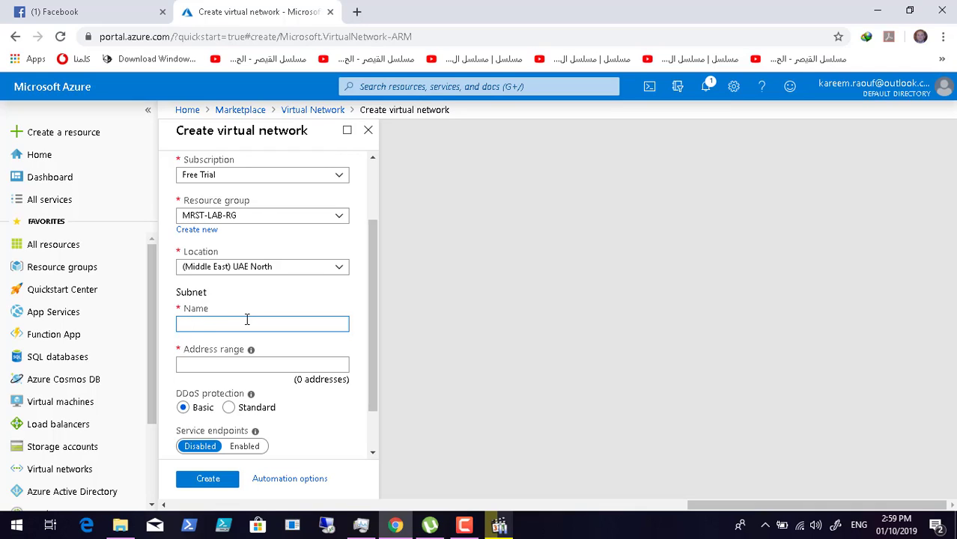
type("MRSTRA-IP")
left_click(234, 363)
type("192.168")
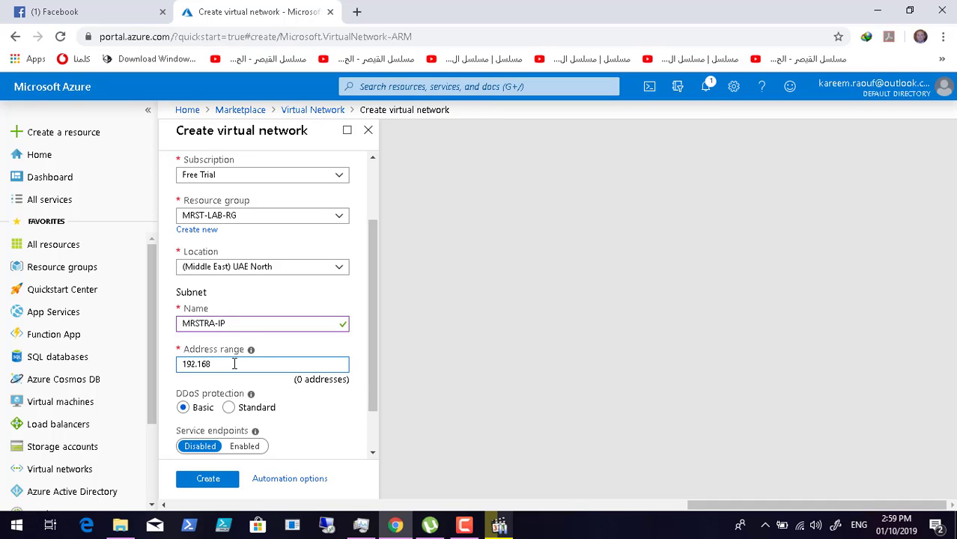
type(".1.0/24")
left_click(314, 425)
left_click_drag(372, 410, 377, 448)
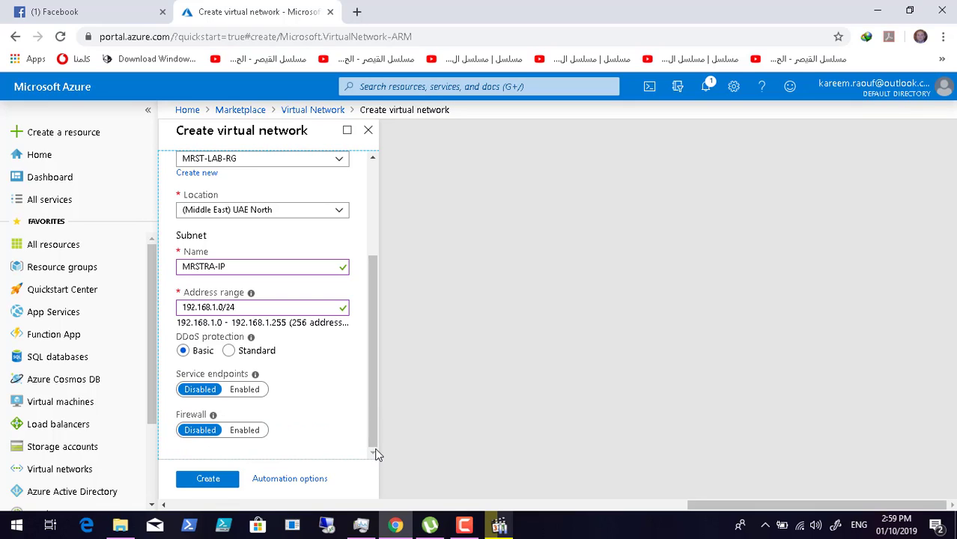
left_click(213, 481)
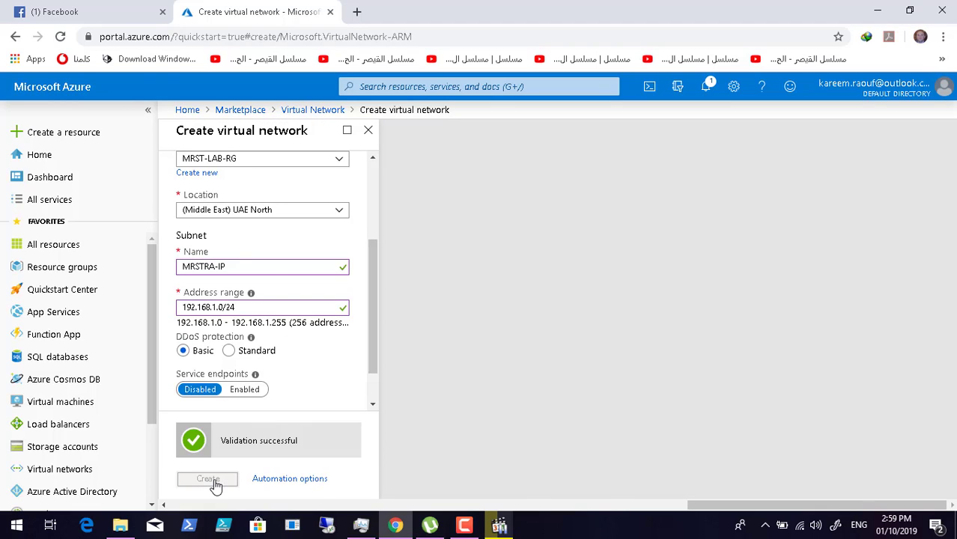
Step: Create the validated MarvelVNET01 virtual network
left_click(210, 480)
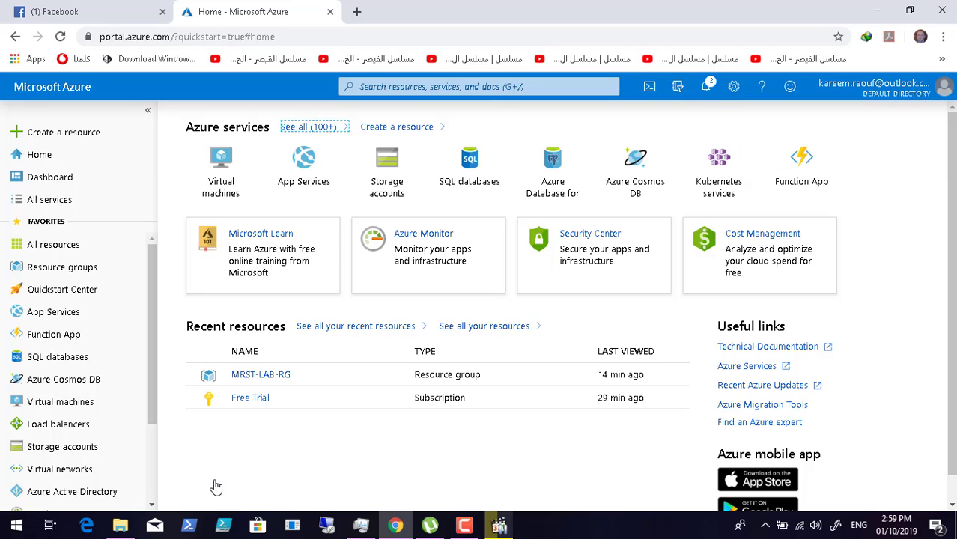
Step: Check the deployment notifications, then open the full activity log from them
left_click(707, 87)
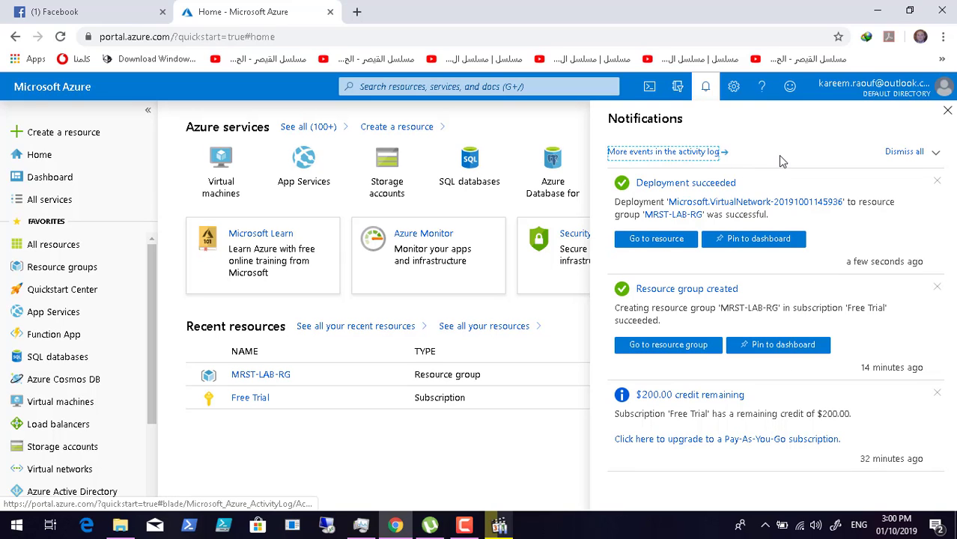
left_click(925, 154)
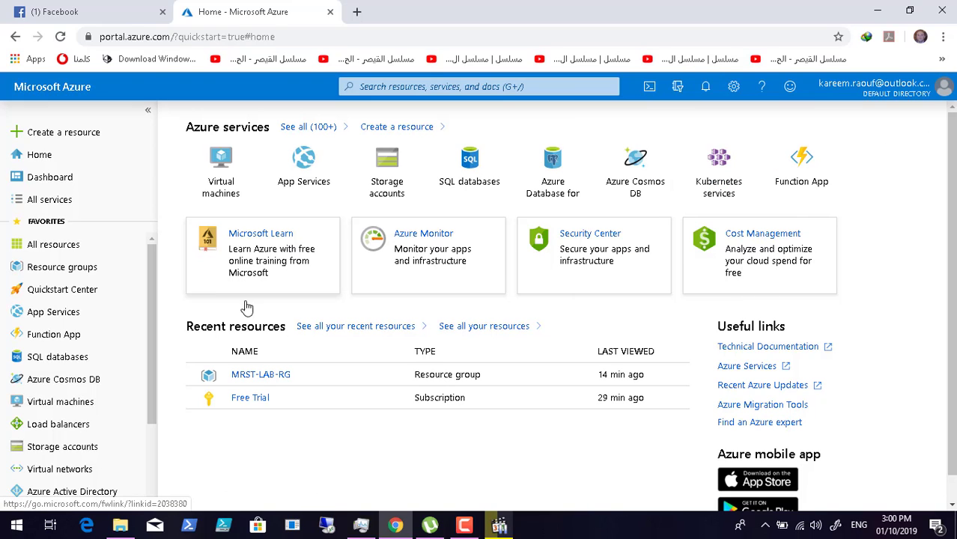
left_click(471, 530)
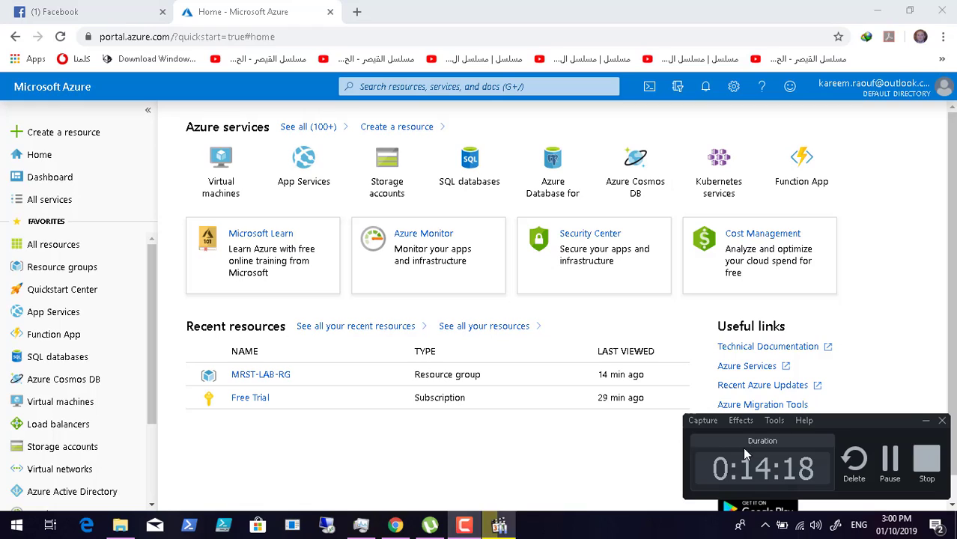
left_click(890, 462)
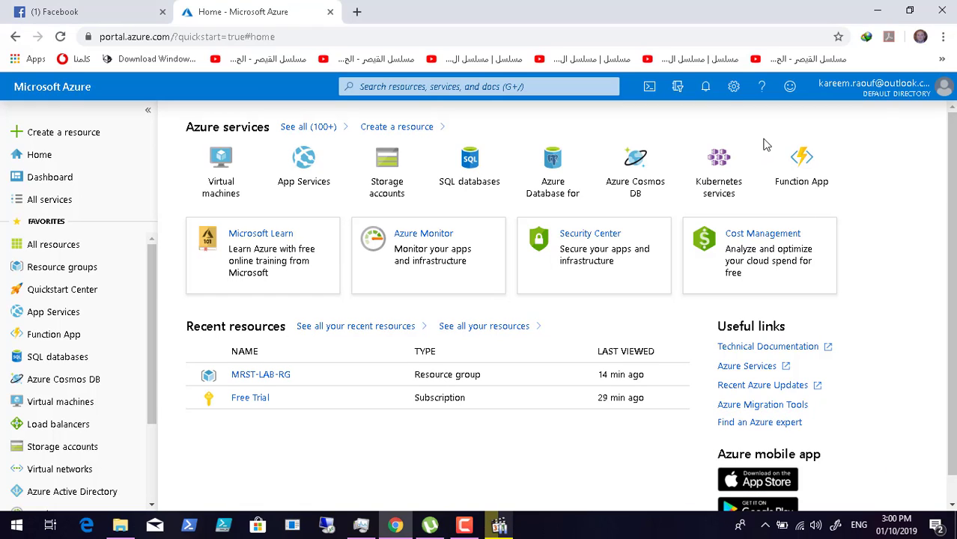
left_click(705, 88)
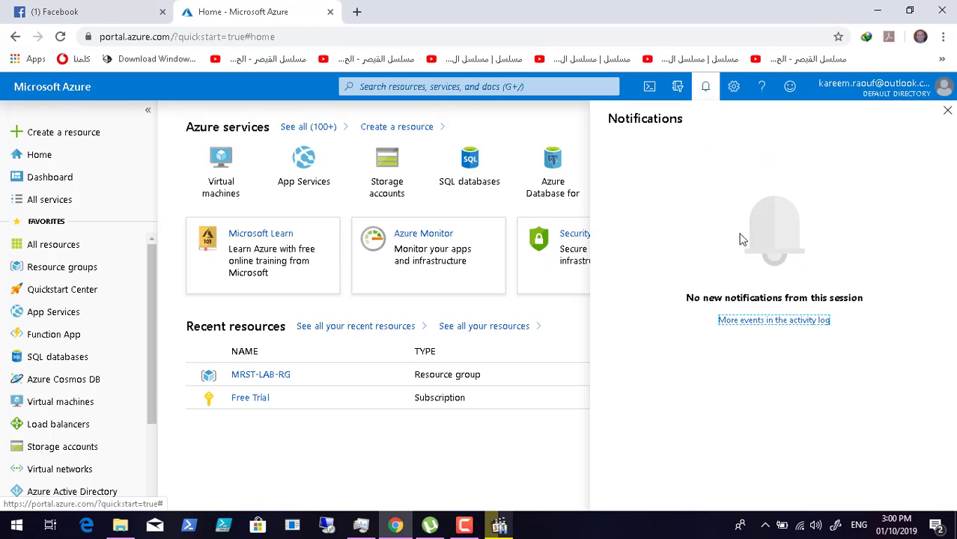
left_click(758, 327)
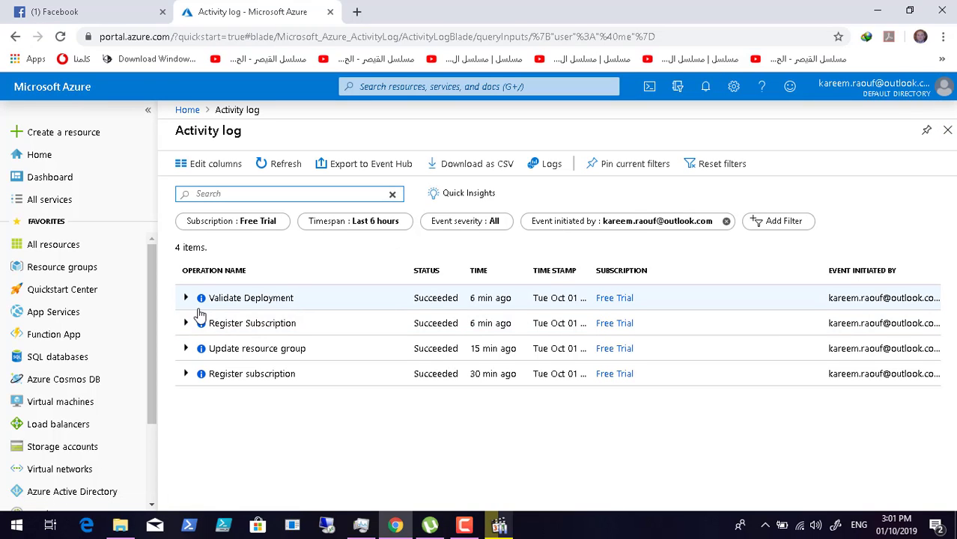
Step: Expand the Validate Deployment event and review the JSON of its Started sub-event
left_click(187, 300)
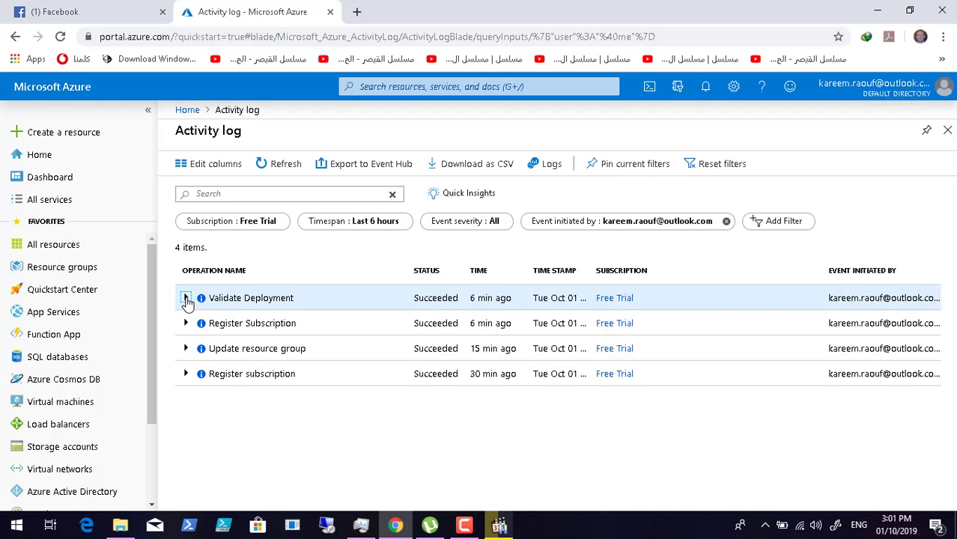
left_click(252, 324)
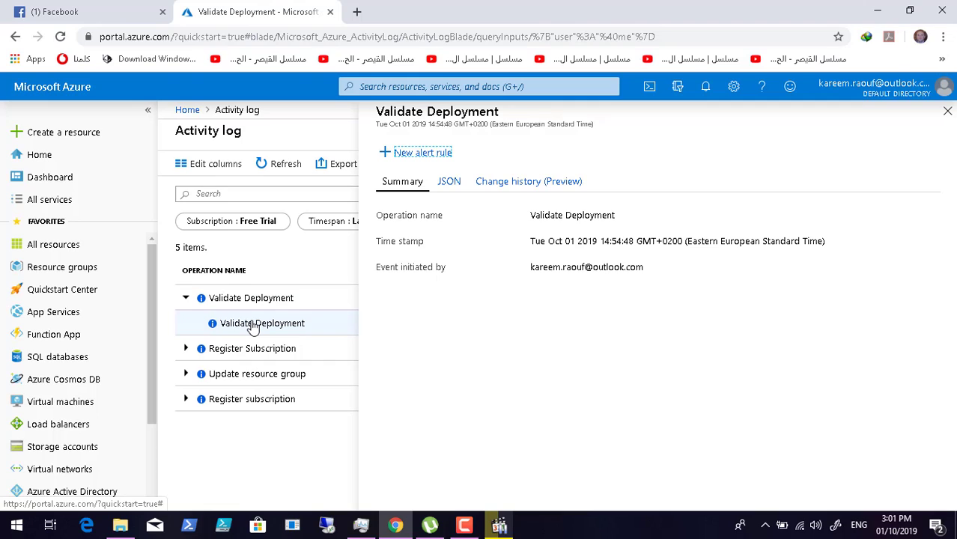
left_click(452, 185)
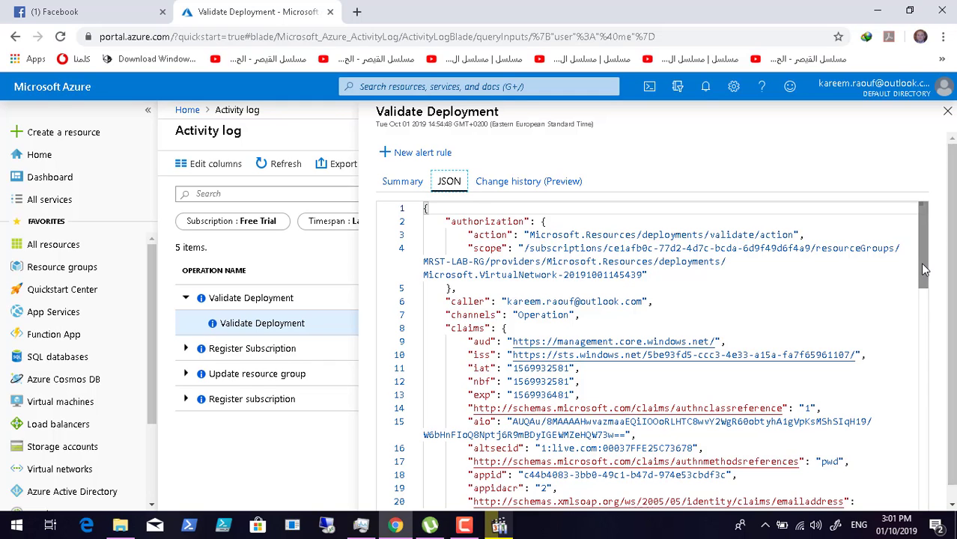
left_click_drag(923, 269, 948, 164)
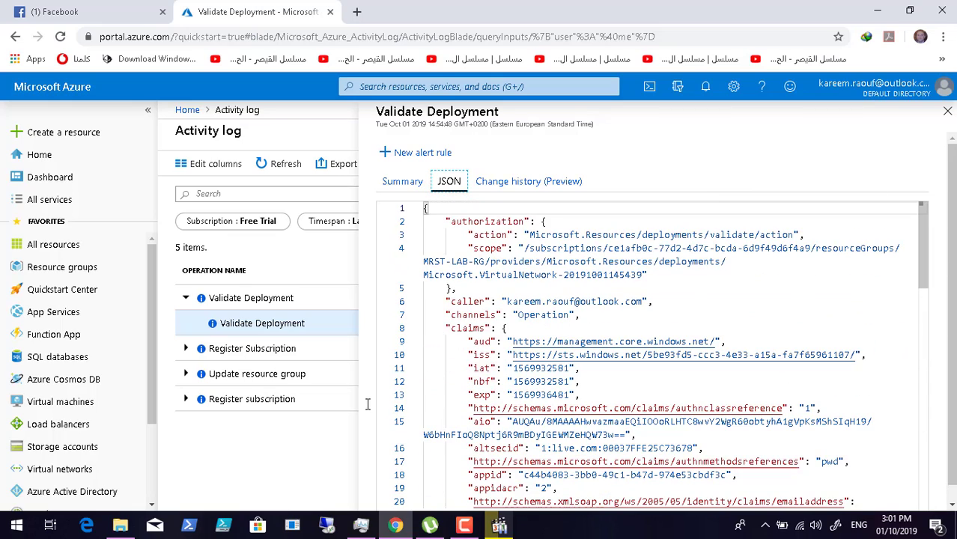
left_click(278, 470)
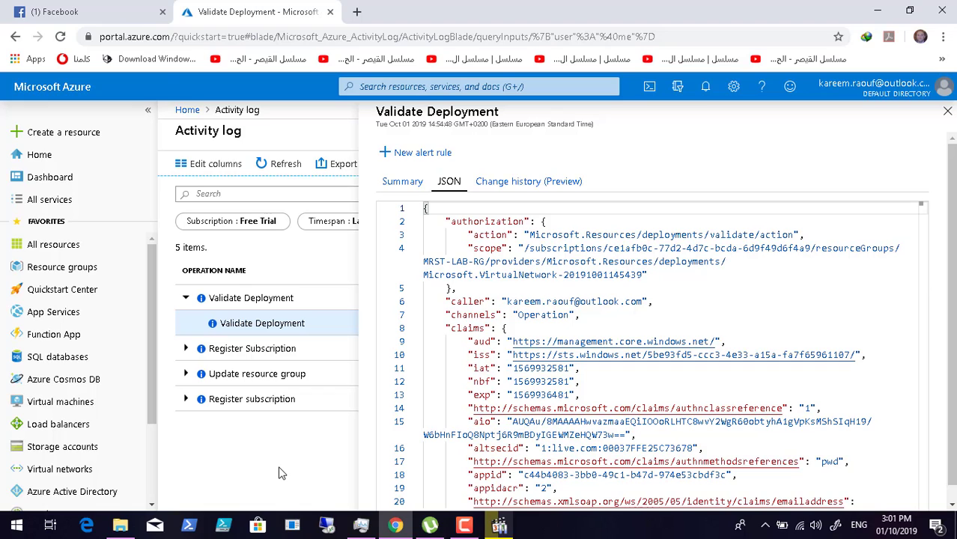
left_click(945, 113)
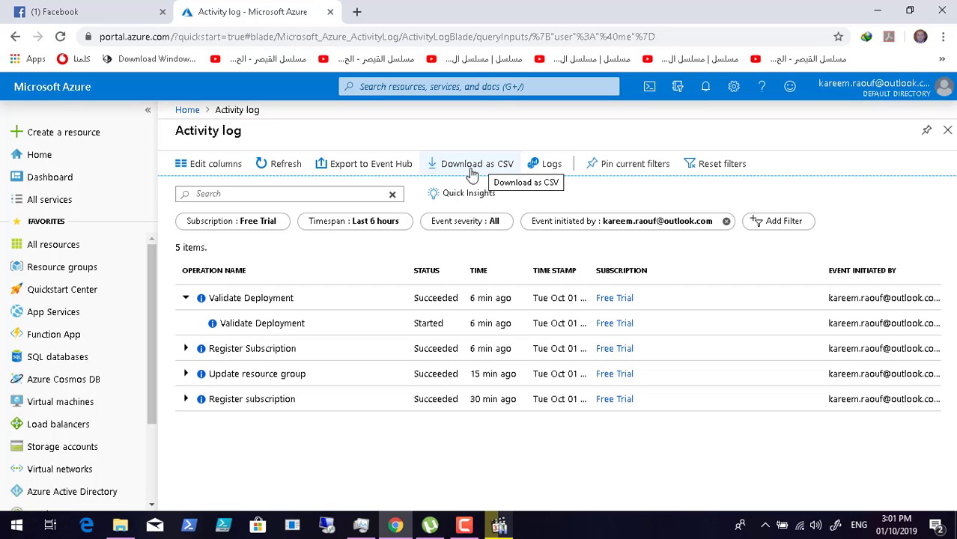
Step: Export the activity log events to QueryResult.csv, open it, and check the download notification
left_click(249, 297)
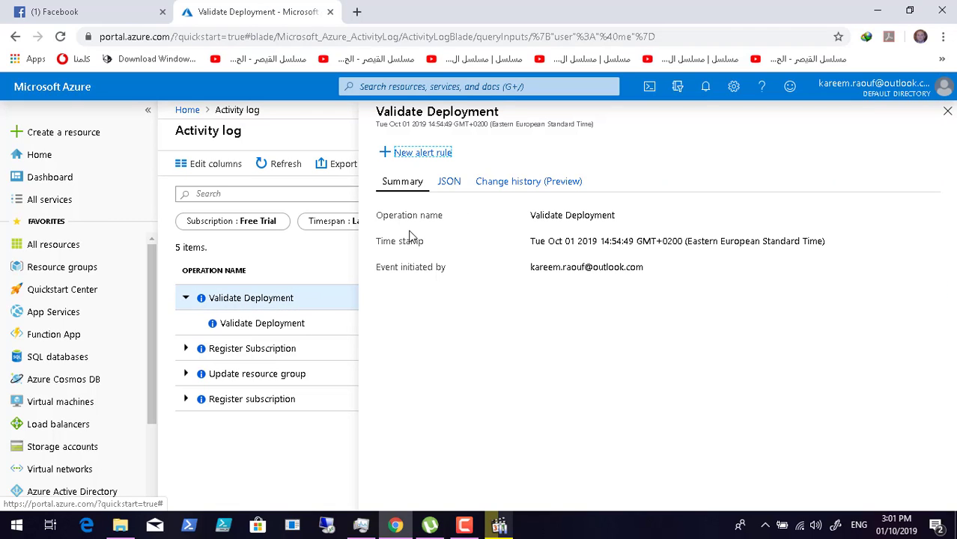
left_click(947, 111)
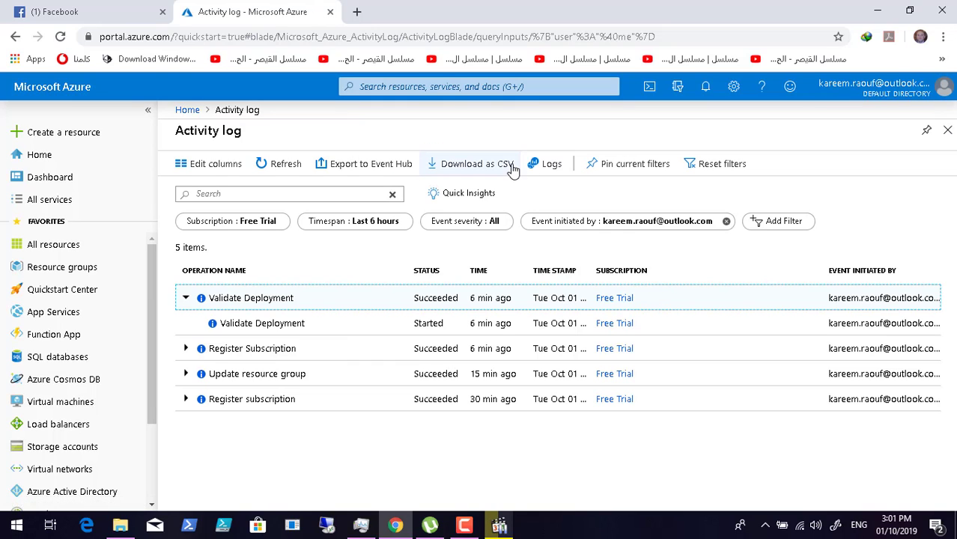
left_click(481, 171)
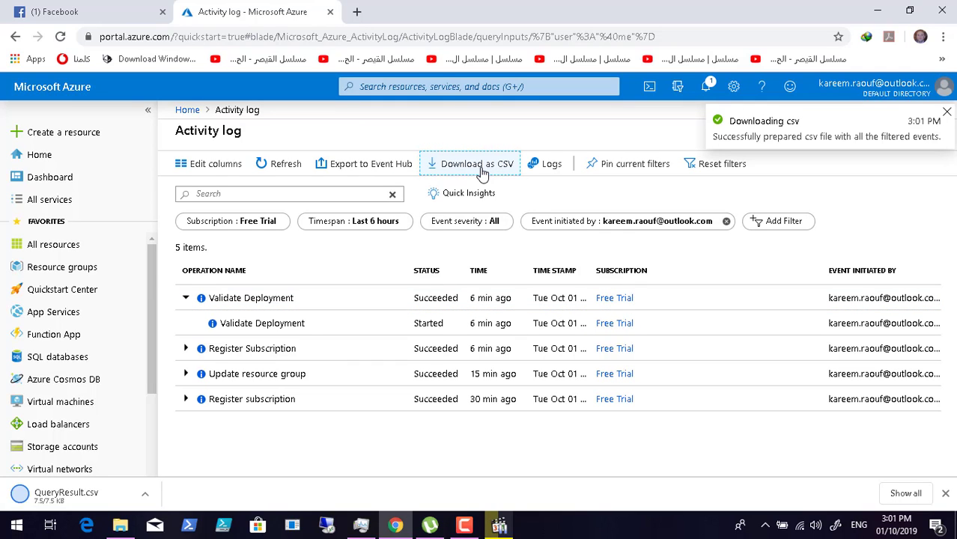
left_click(46, 500)
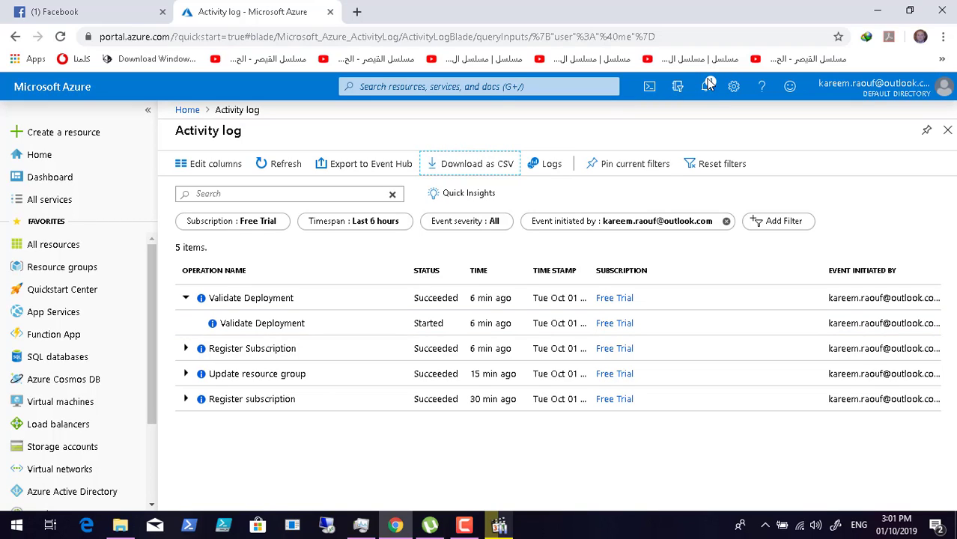
left_click(708, 84)
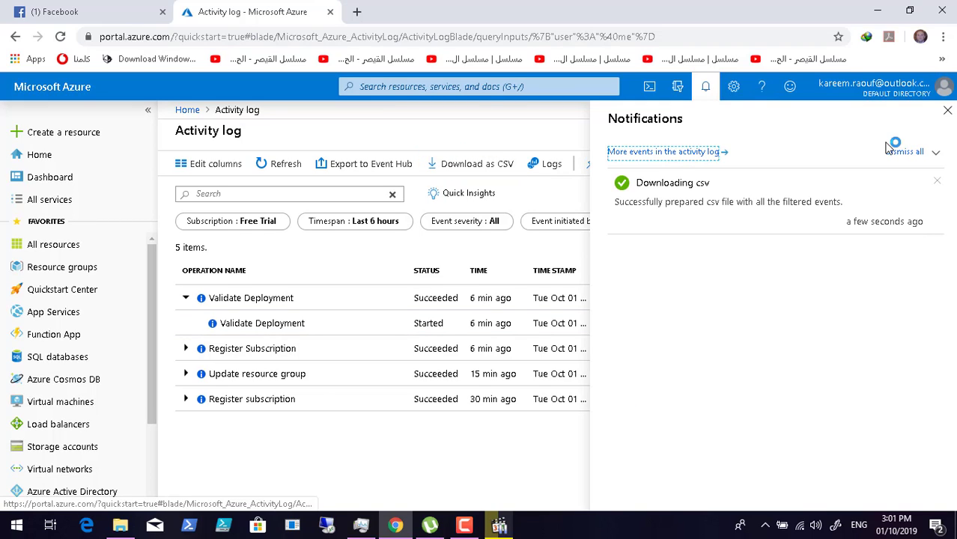
left_click(947, 111)
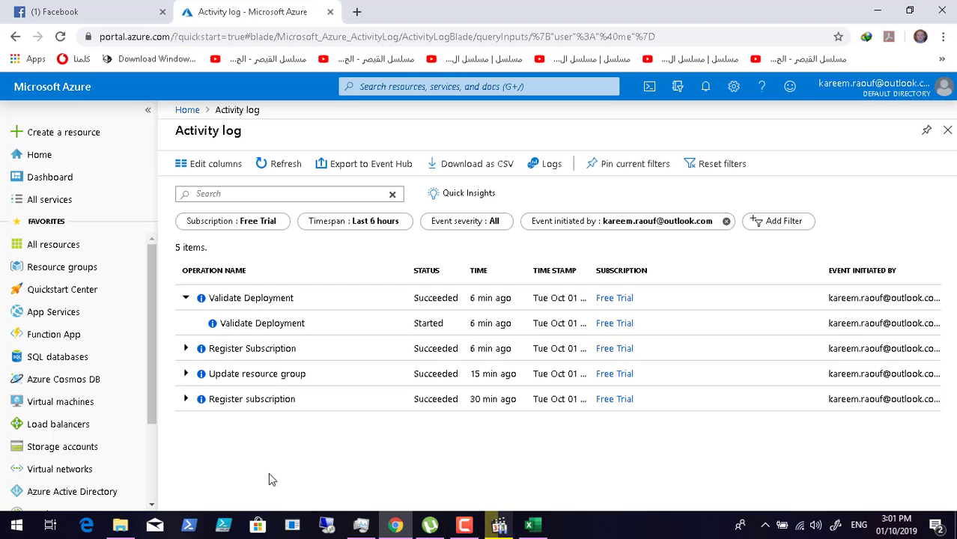
Step: AutoFit columns A–K of QueryResult.csv in Excel, then close it without saving
left_click(535, 527)
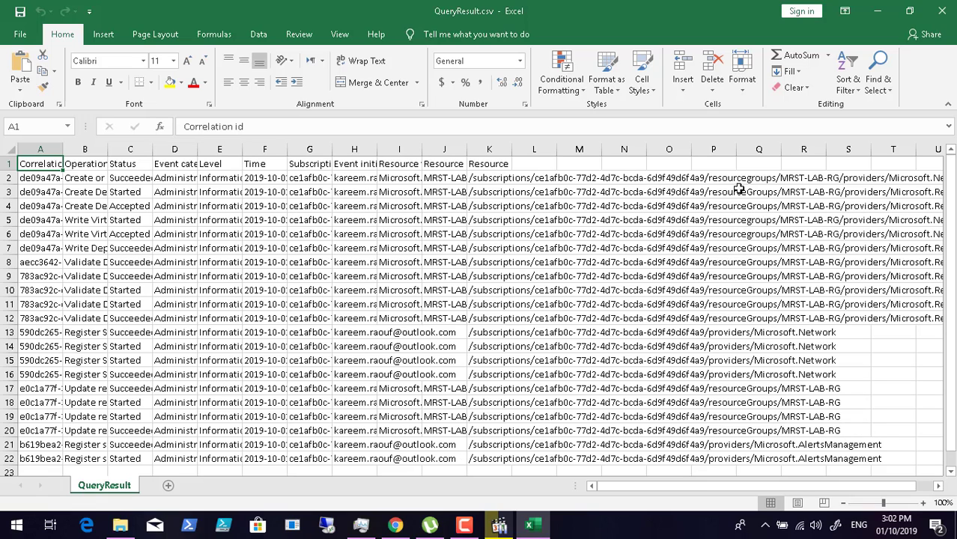
left_click(44, 150)
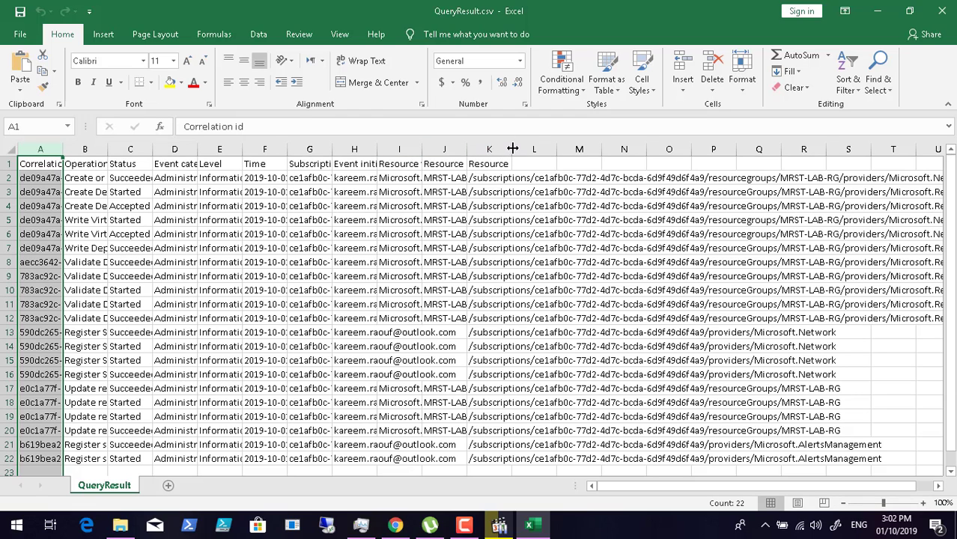
left_click_drag(56, 140, 488, 167)
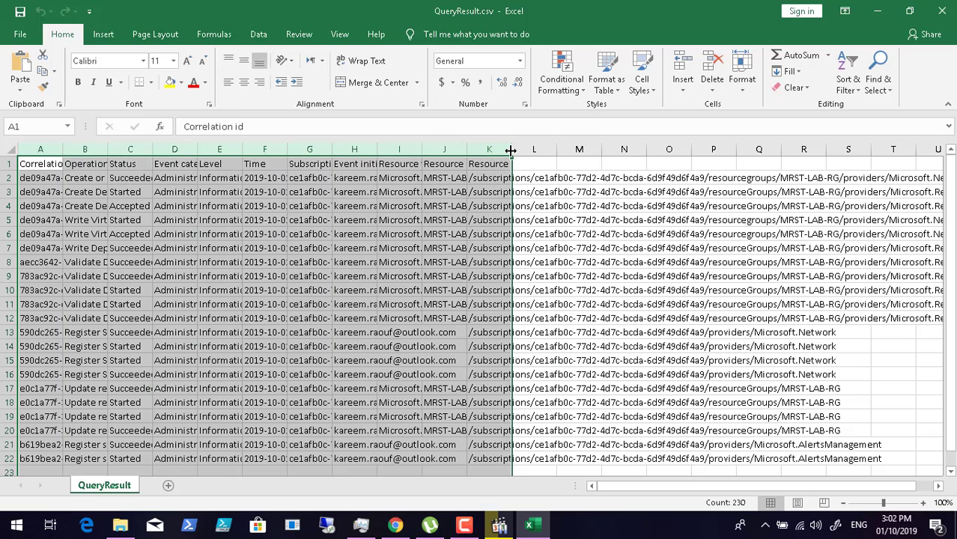
double_click(510, 150)
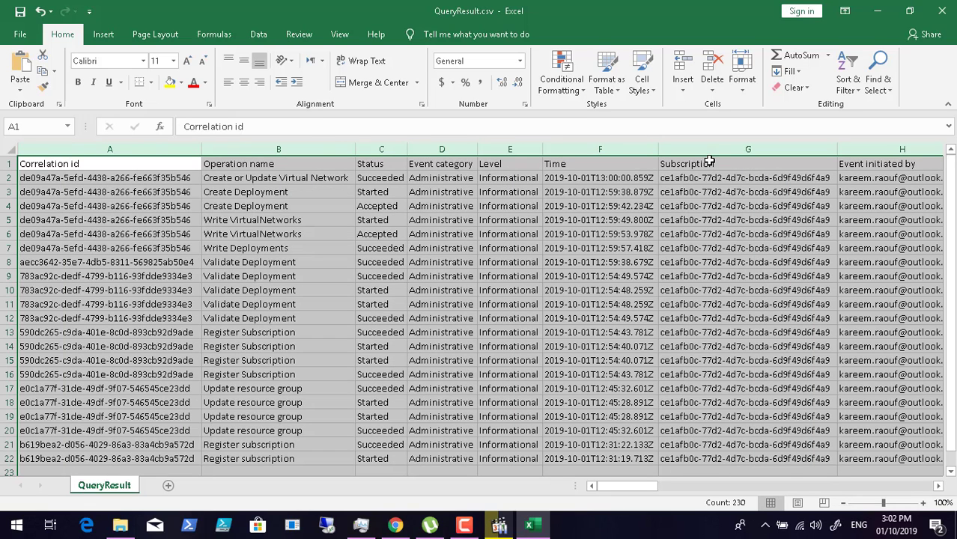
left_click(941, 12)
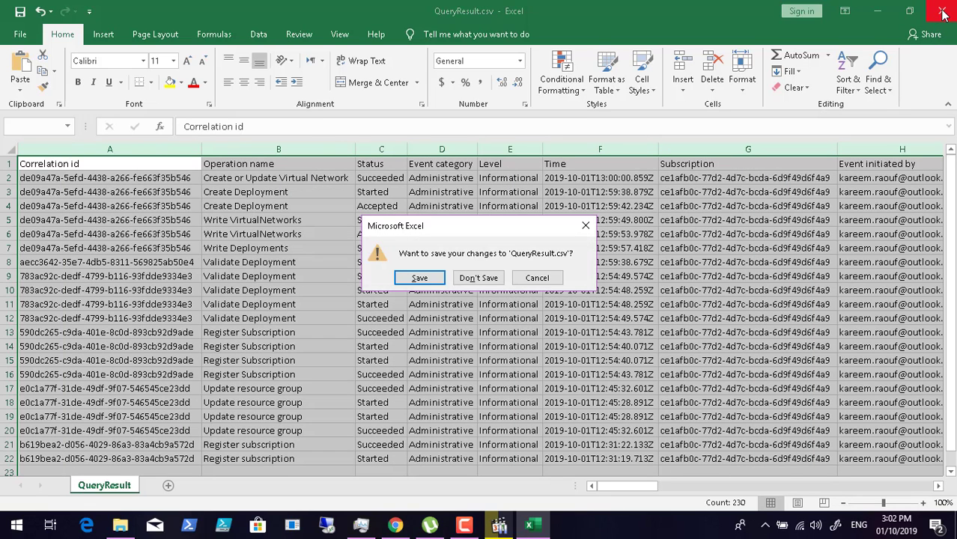
left_click(481, 279)
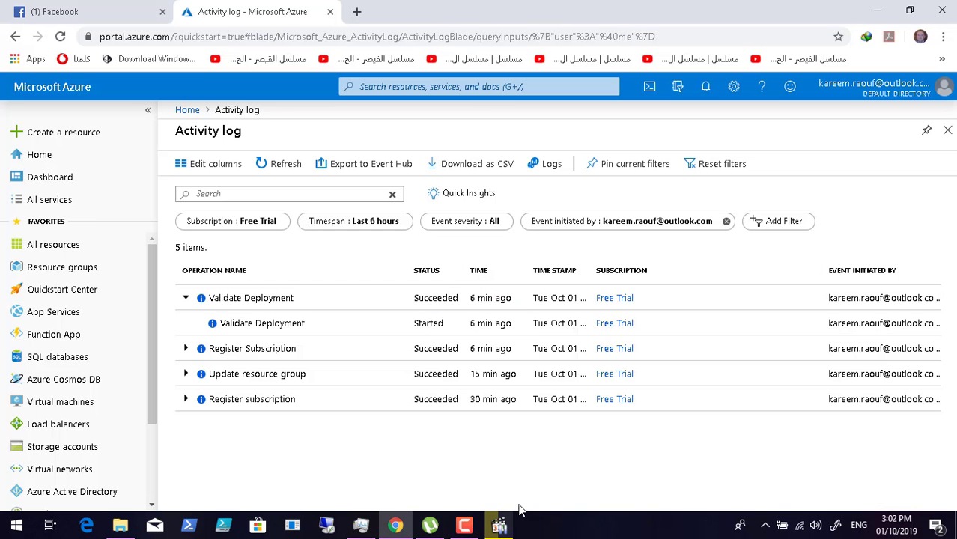
Step: Open MarvelVNET01 through the MRST-LAB-RG resource group, then go to All resources
left_click(462, 529)
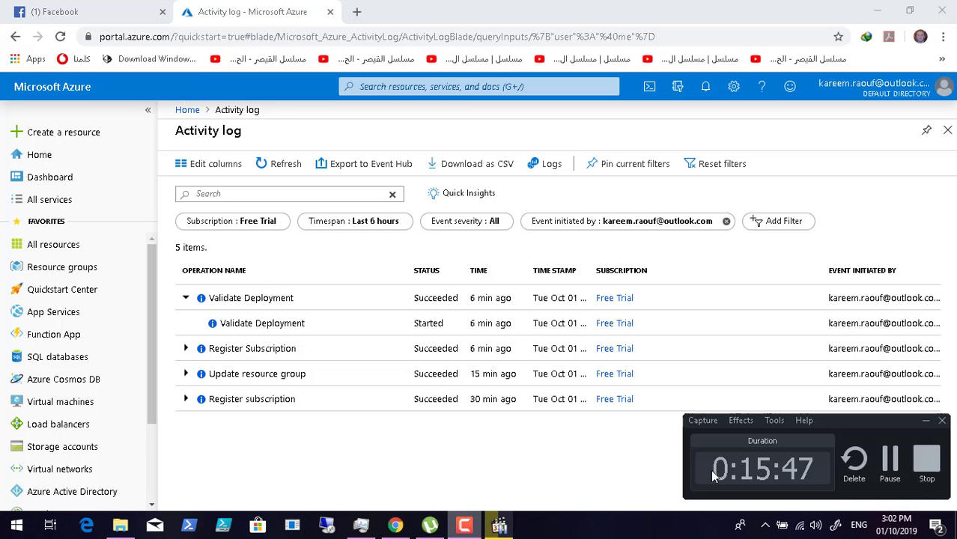
left_click(894, 460)
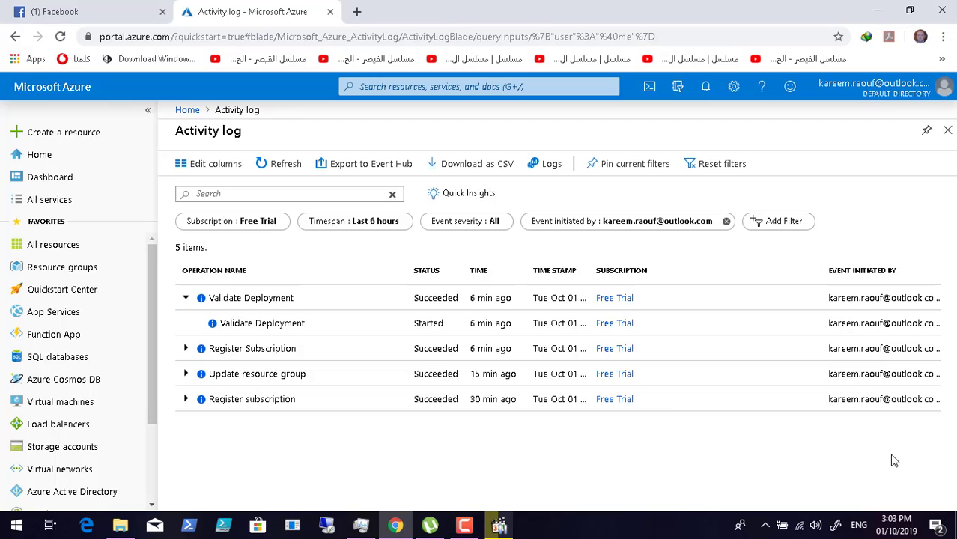
left_click(57, 271)
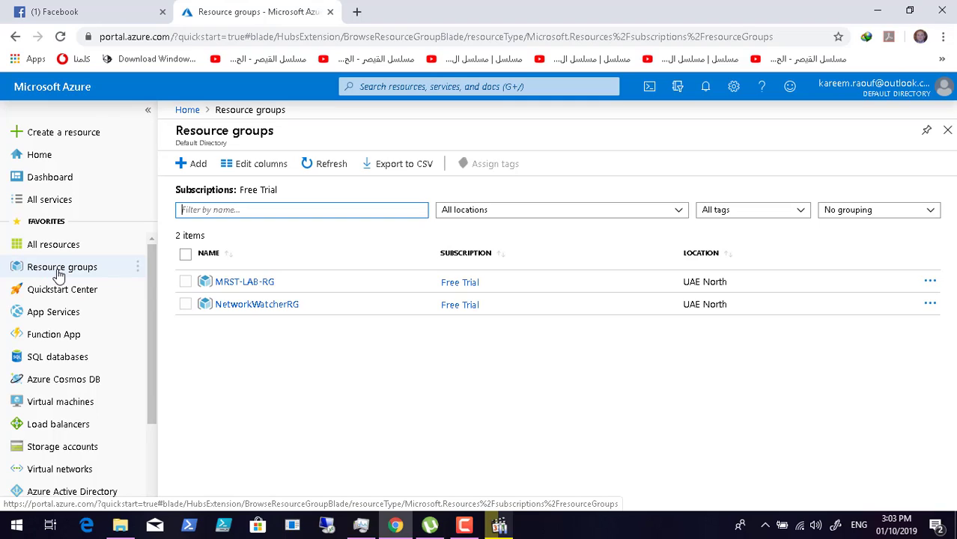
left_click(227, 282)
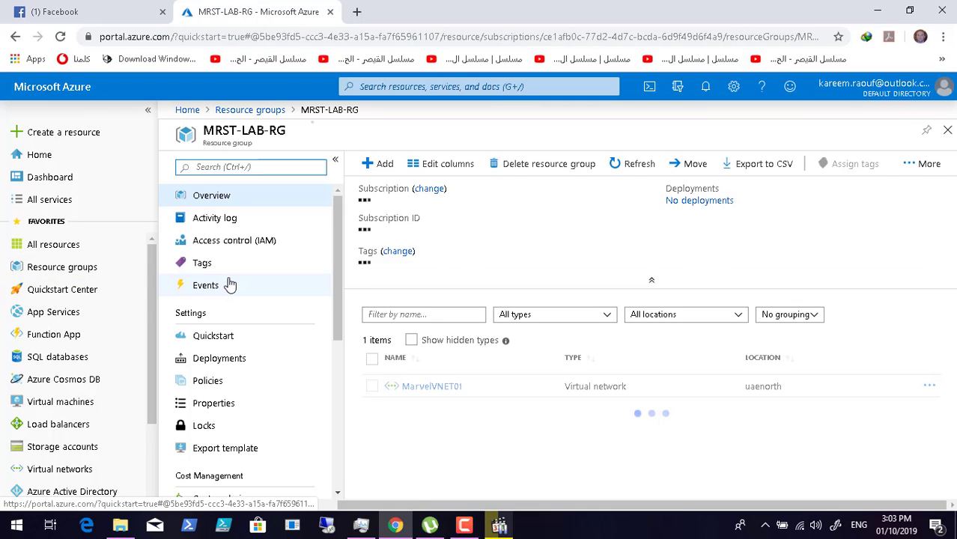
left_click(449, 384)
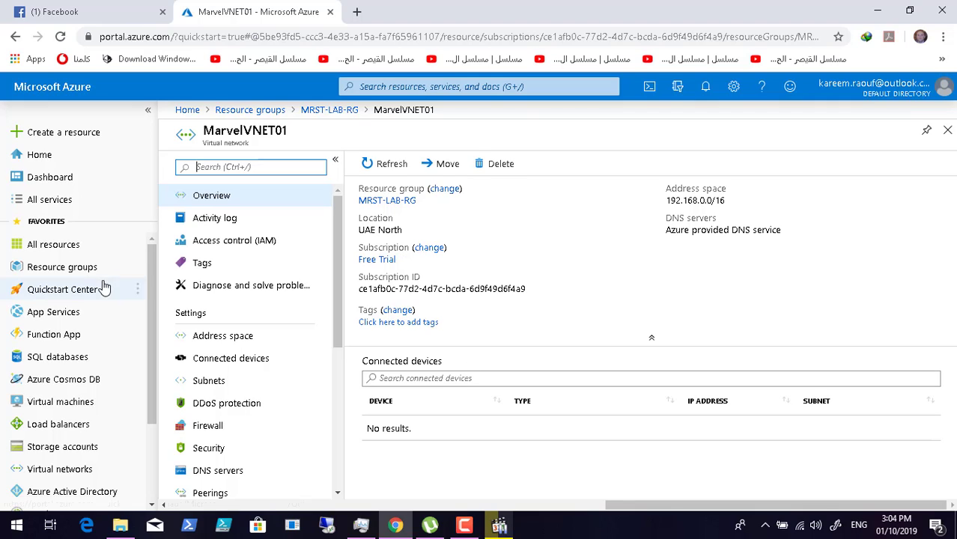
left_click(54, 244)
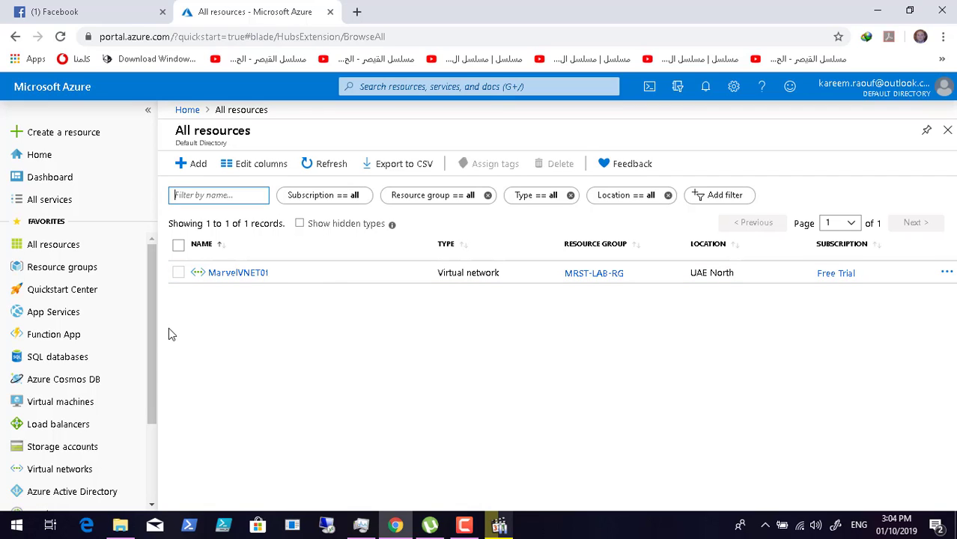
Step: Open MarvelVNET01 from All resources and view its subnets
left_click(465, 525)
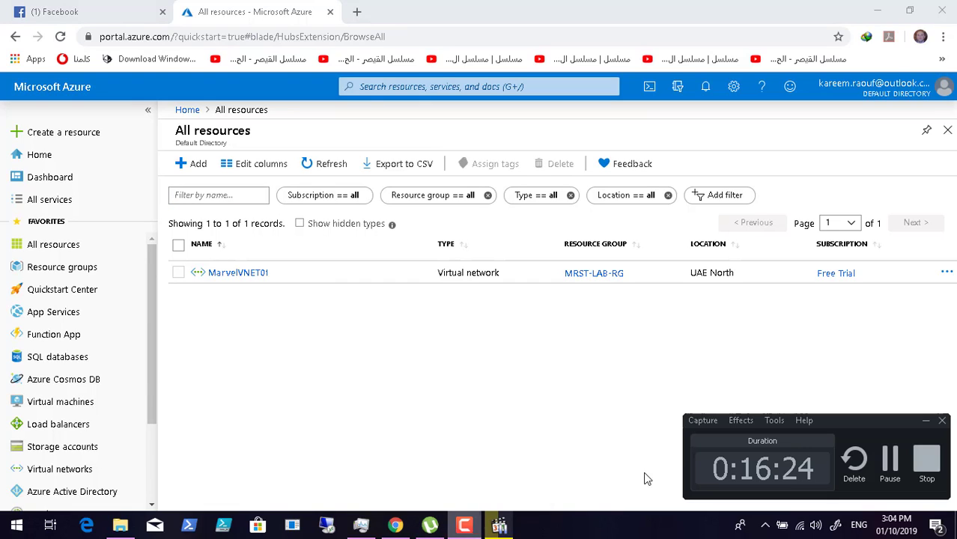
left_click(889, 458)
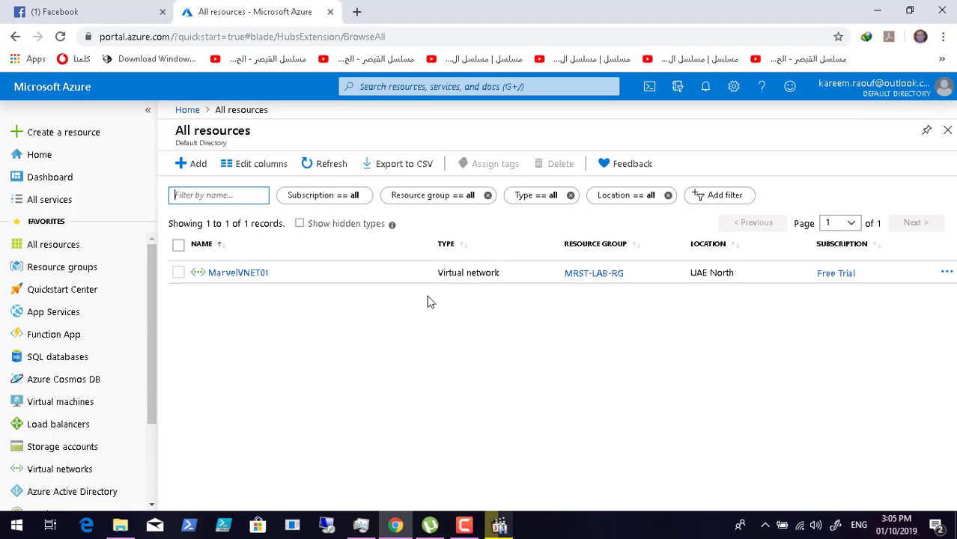
left_click(240, 274)
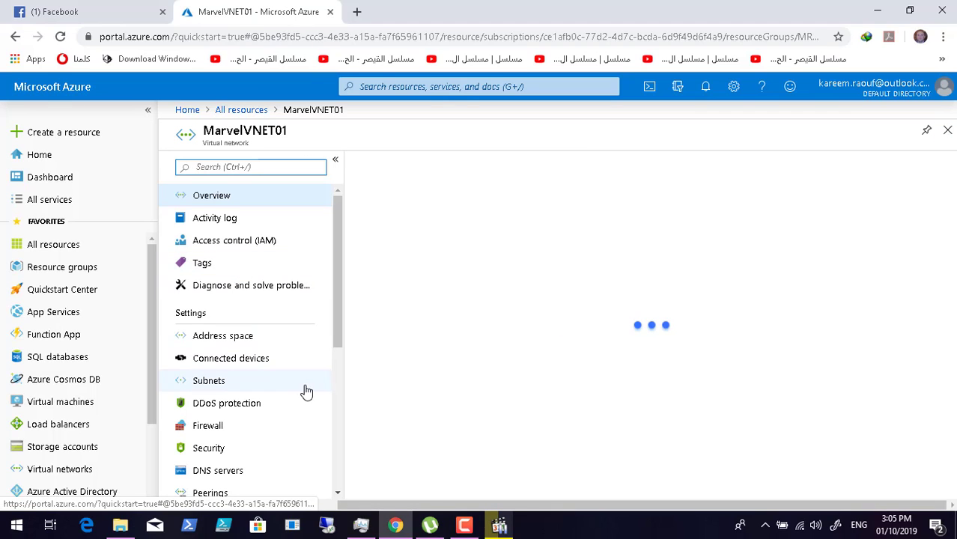
left_click(338, 492)
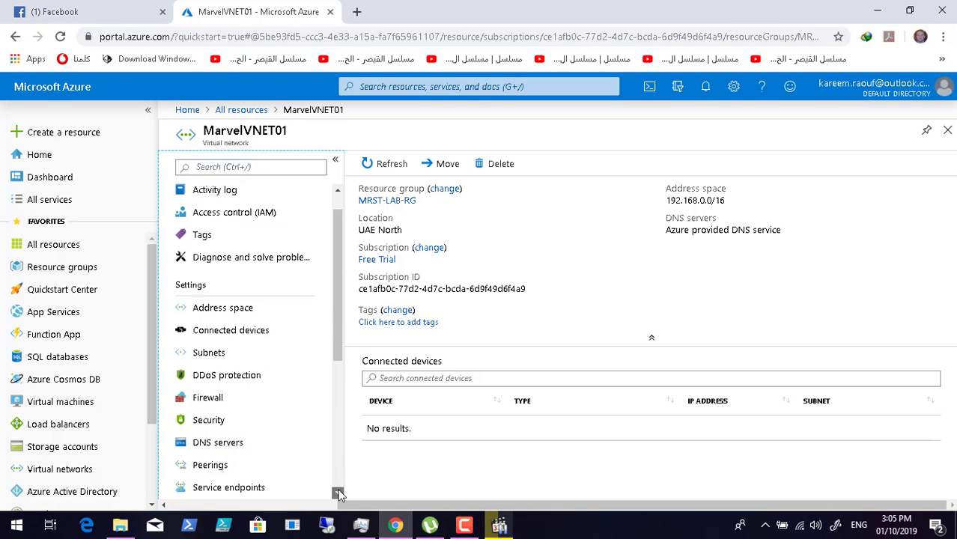
left_click(248, 247)
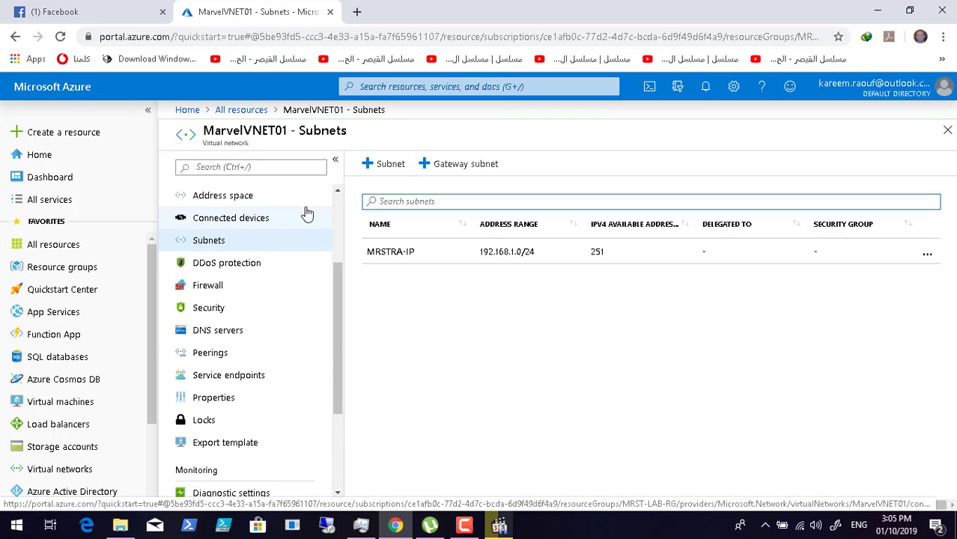
Step: Review MarvelVNET01's address space and its Default (Azure-provided) DNS server setting
left_click(338, 192)
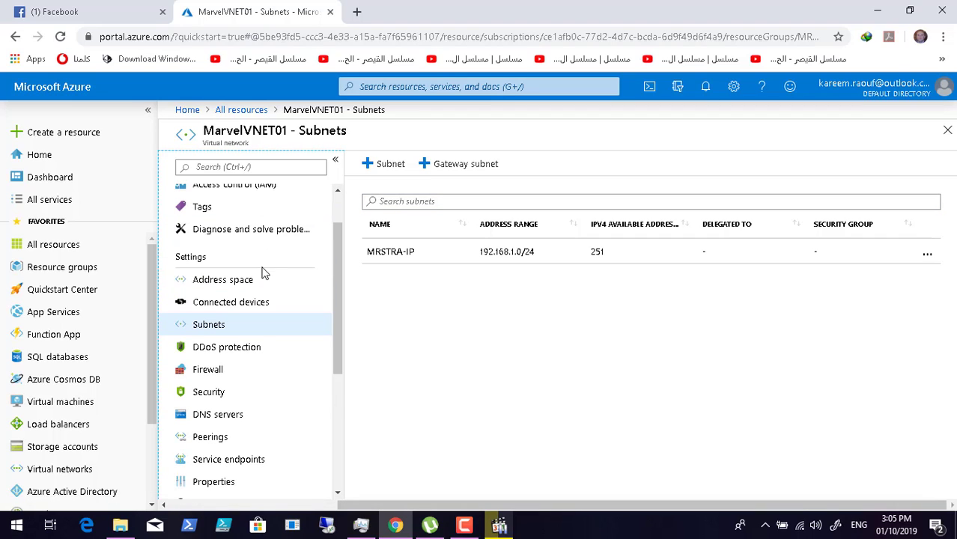
left_click(251, 285)
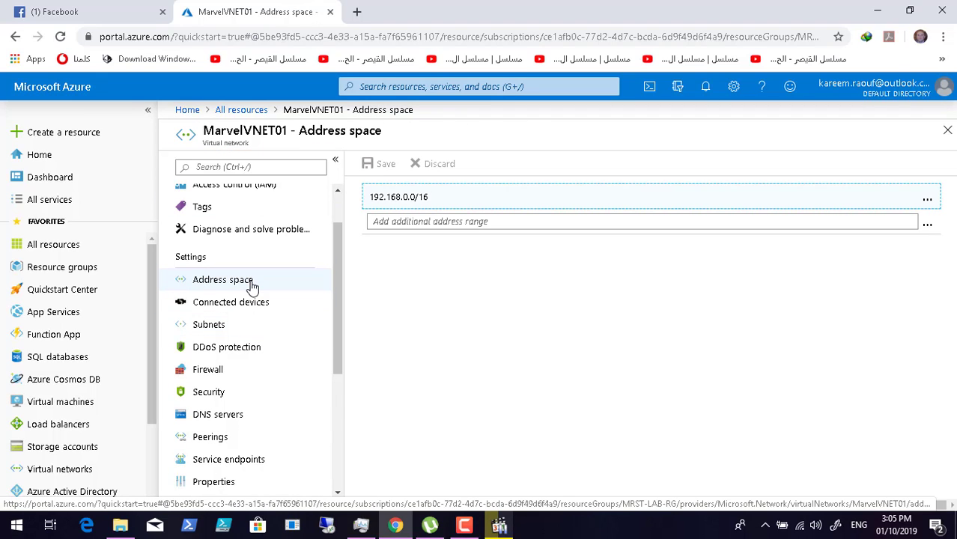
left_click(337, 492)
left_click(338, 492)
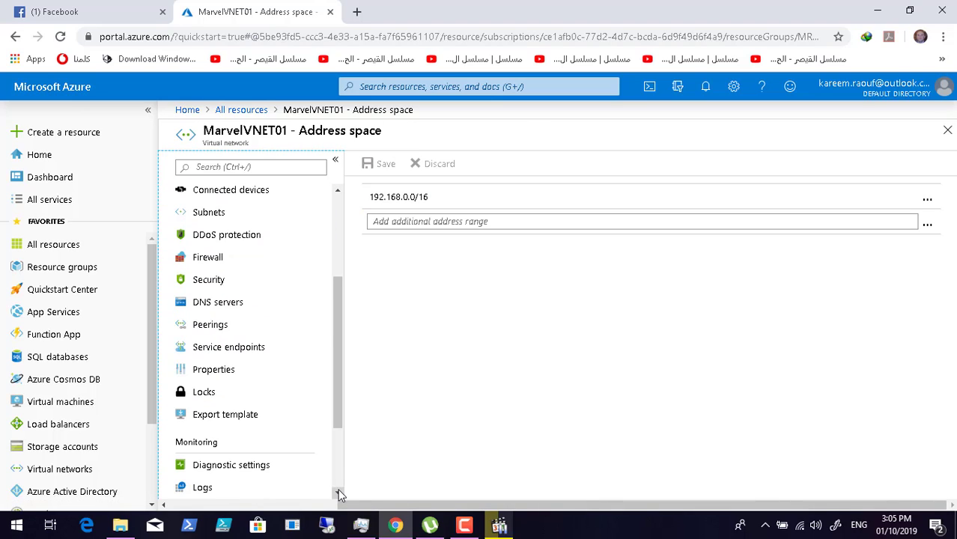
left_click(231, 306)
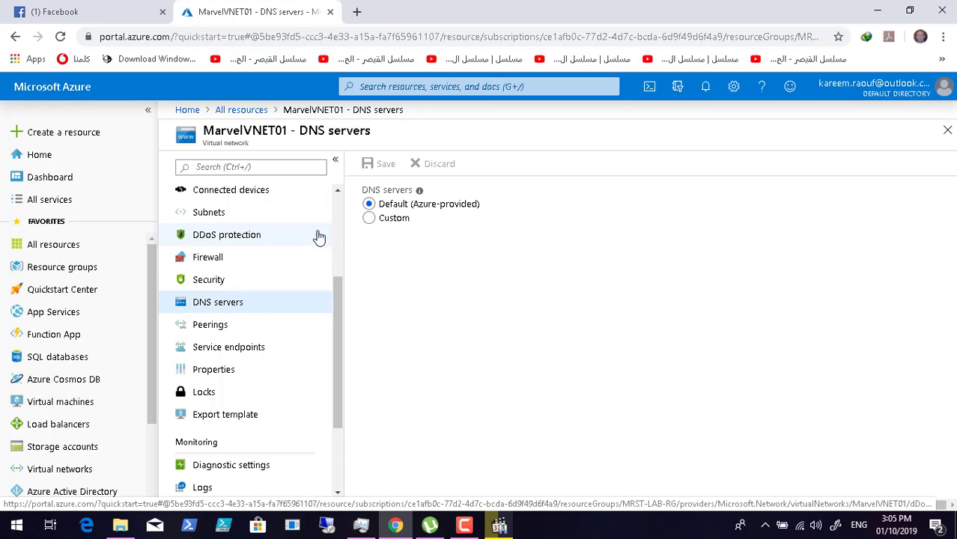
left_click(339, 210)
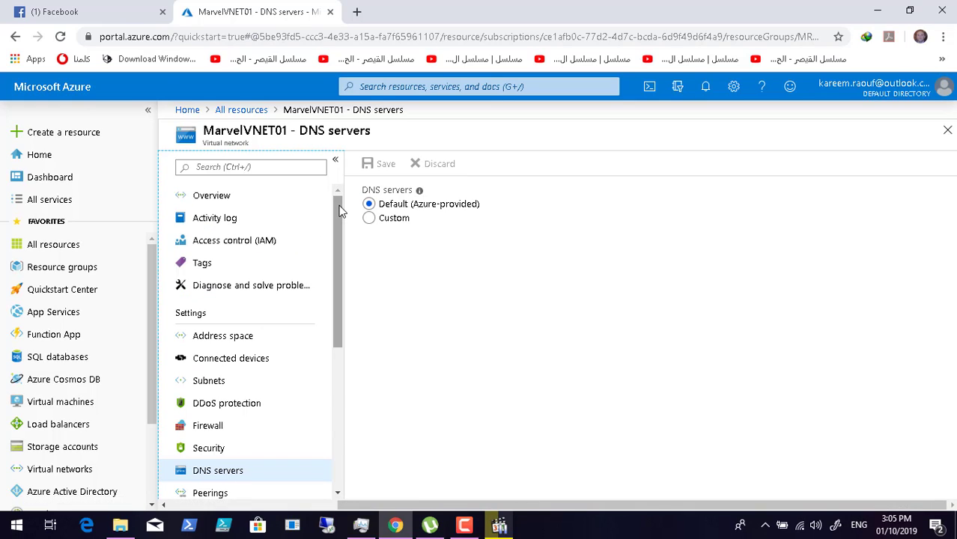
Step: Visit the Azure Active Directory overview, then return to All resources in the Azure tab
left_click(85, 495)
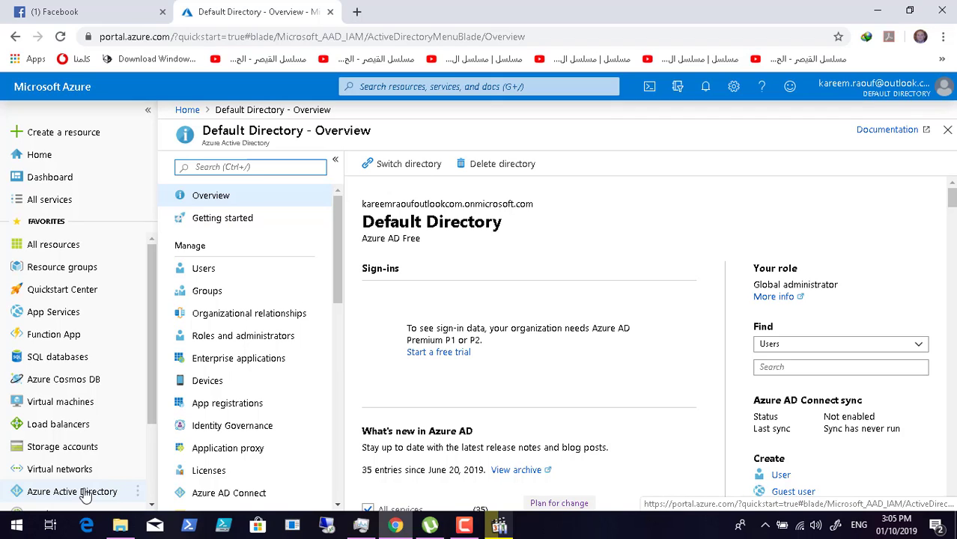
left_click(74, 247)
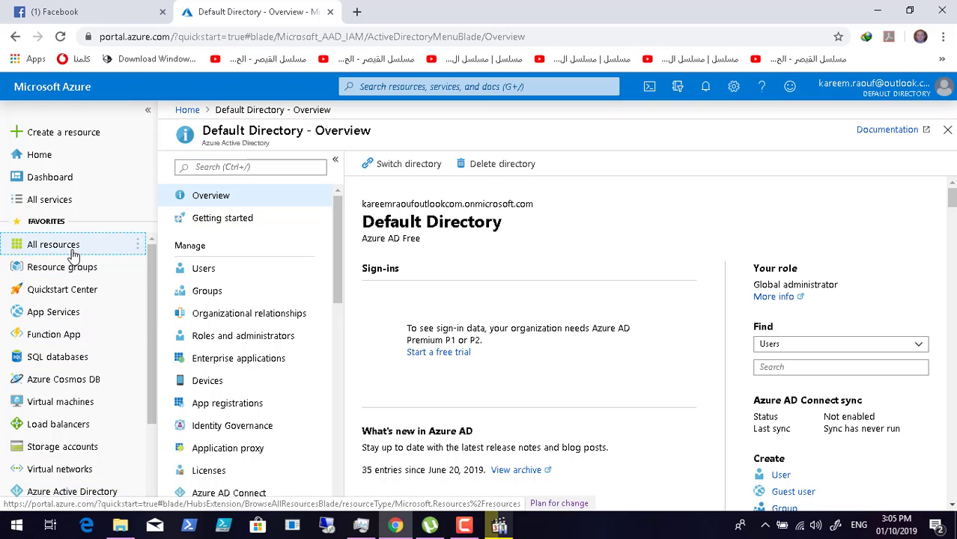
left_click(463, 526)
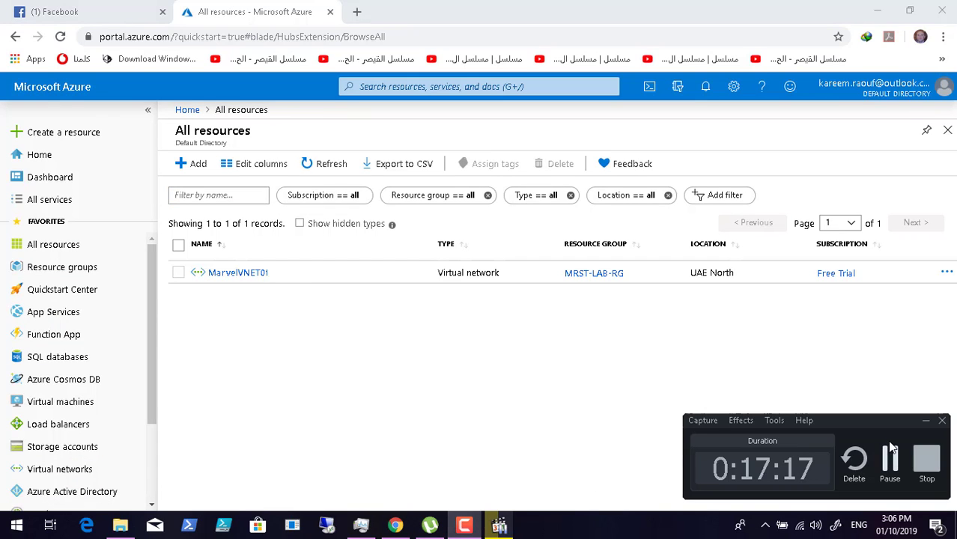
left_click(891, 464)
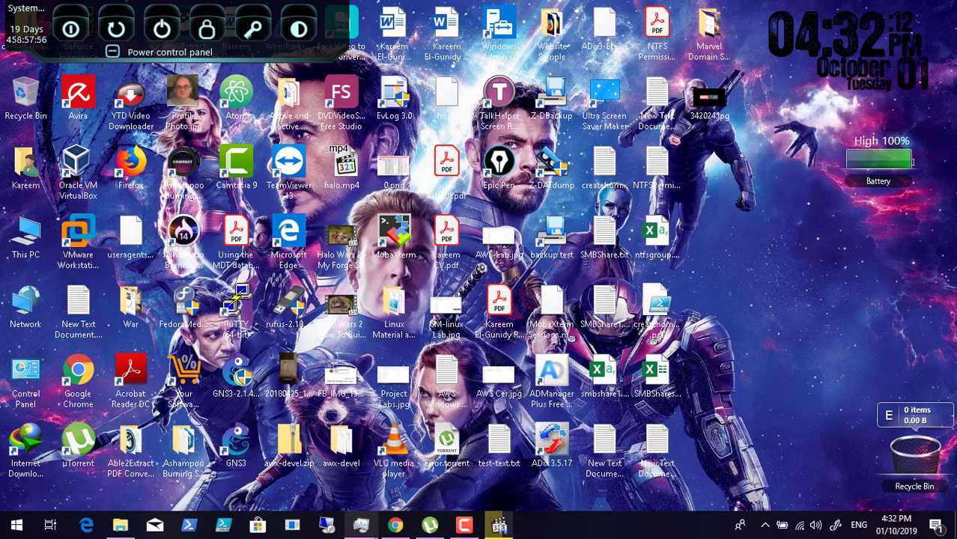
left_click(395, 526)
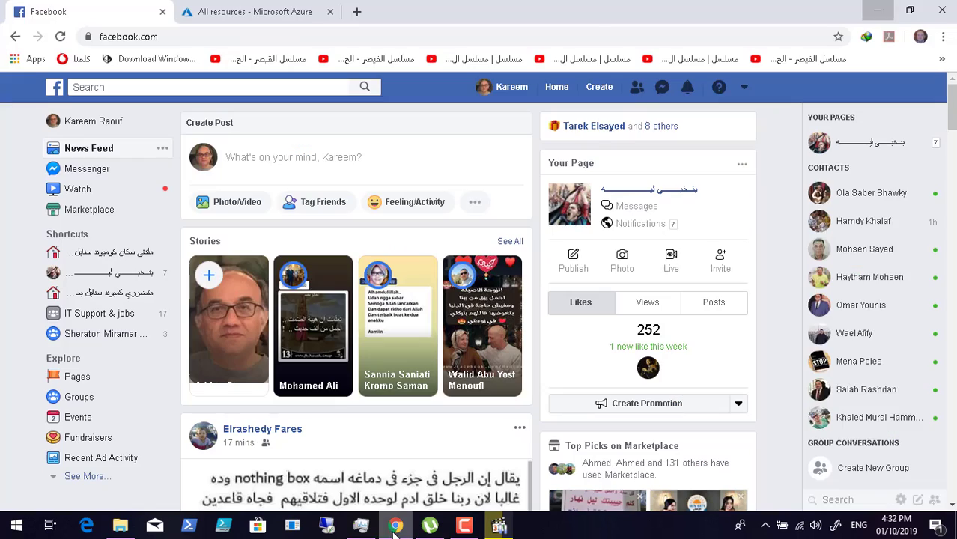
left_click(266, 15)
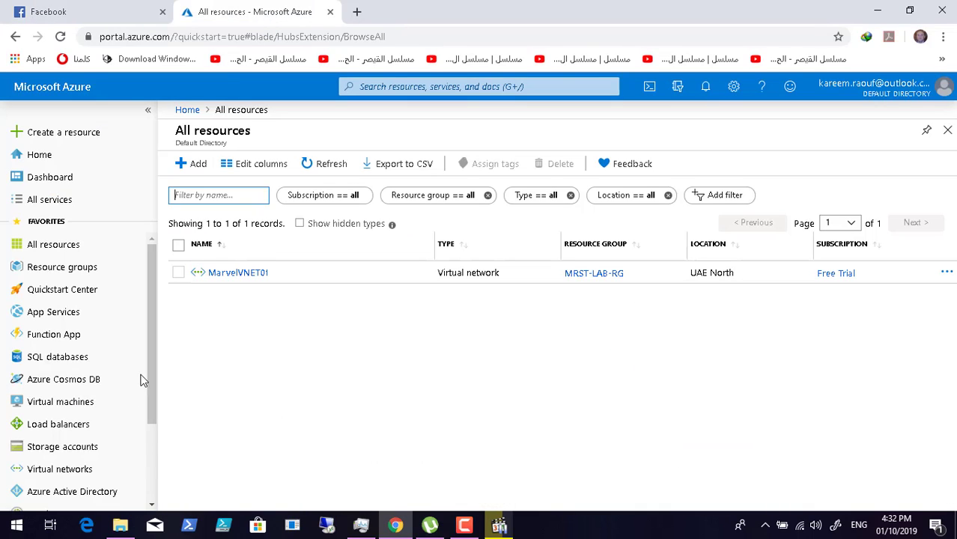
Step: Show MarvelVNET01's Monitoring Diagram linking the network to its MRSTRA-IP subnet
left_click(252, 276)
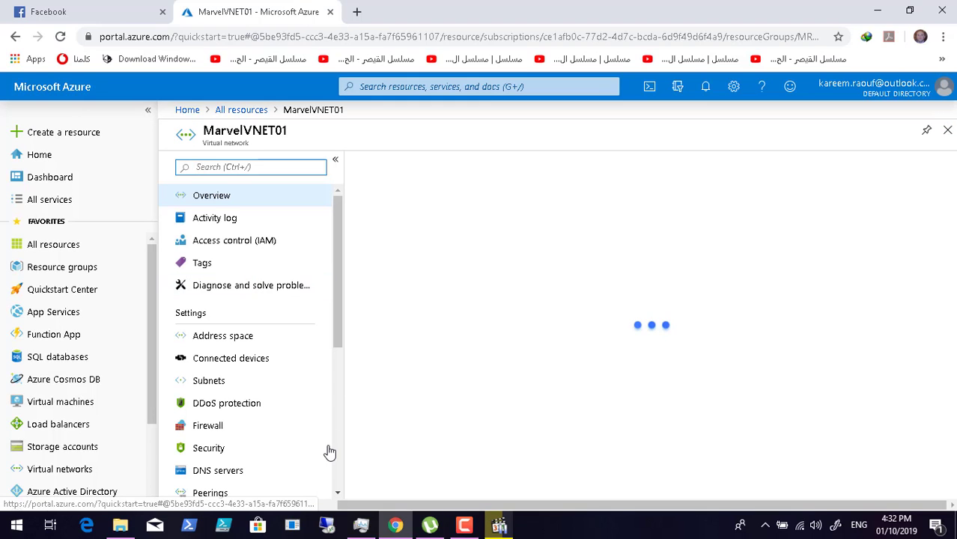
left_click(338, 470)
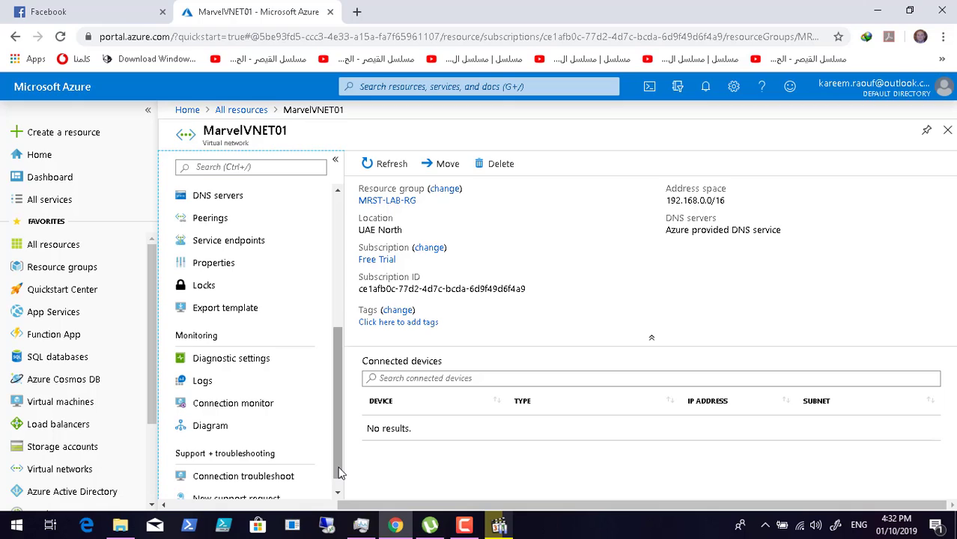
left_click(337, 483)
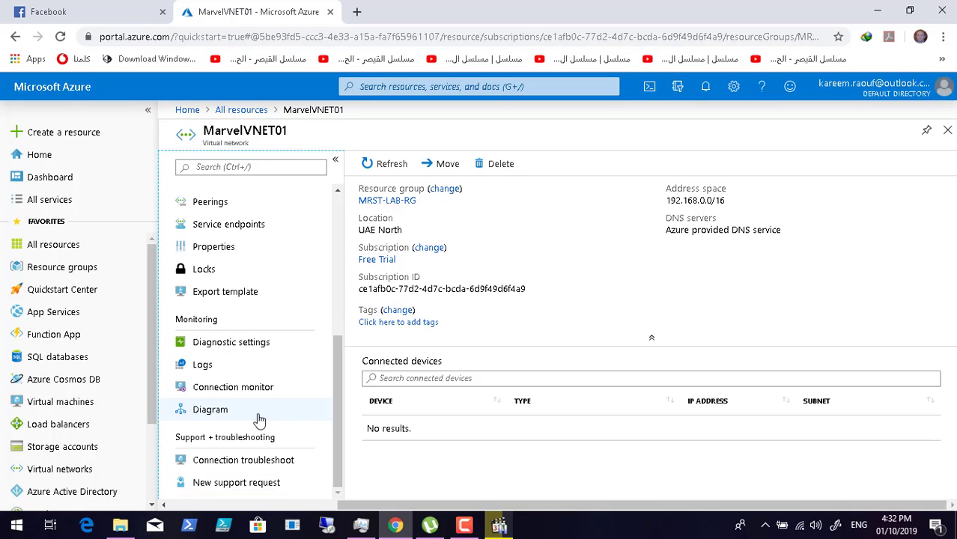
left_click(212, 417)
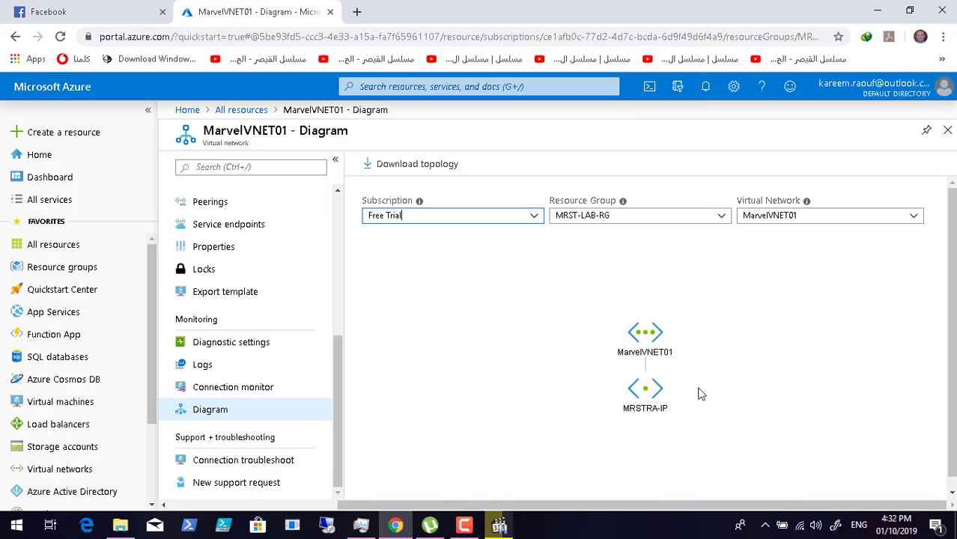
Step: Open the MRSTRA-IP subnet details, then go to MarvelVNET01's Connection monitor page
left_click(652, 392)
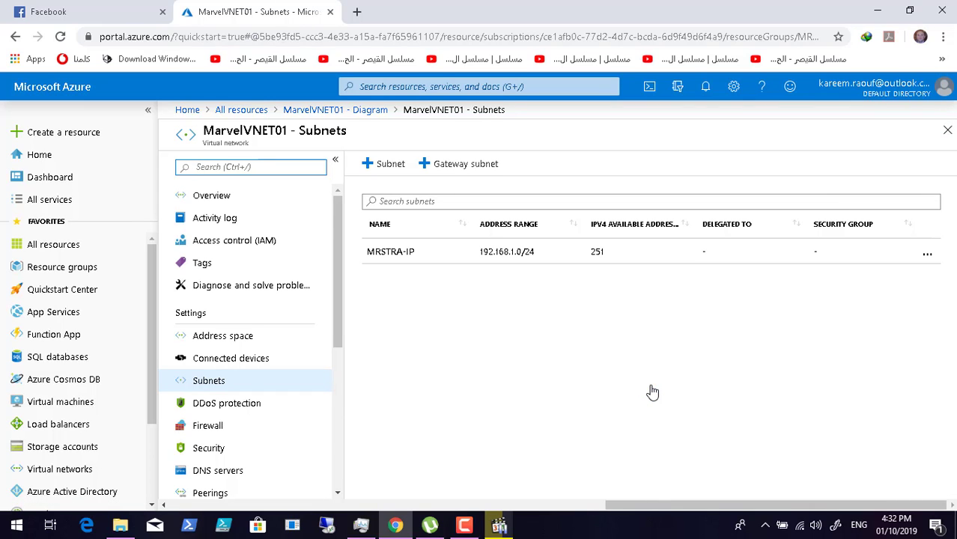
left_click(338, 492)
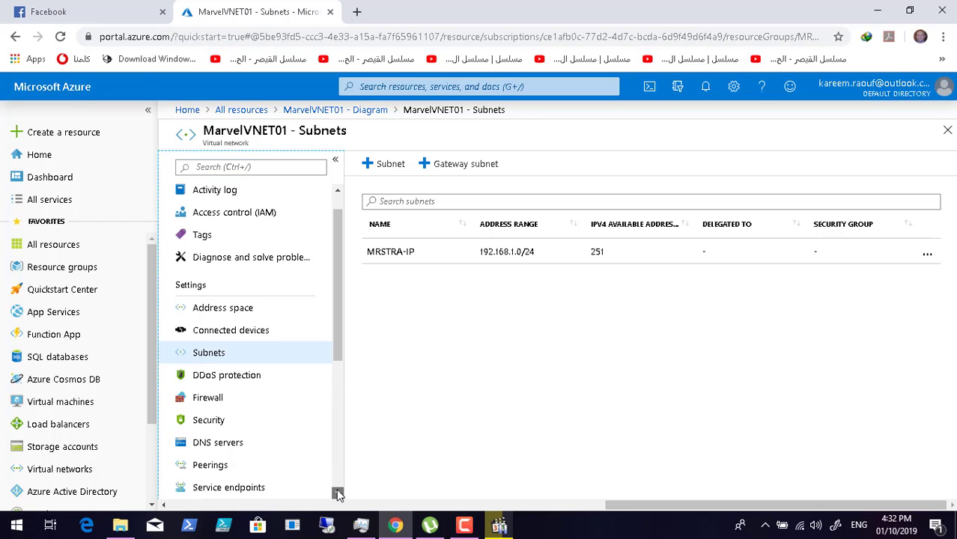
scroll(338, 493, "down", 5)
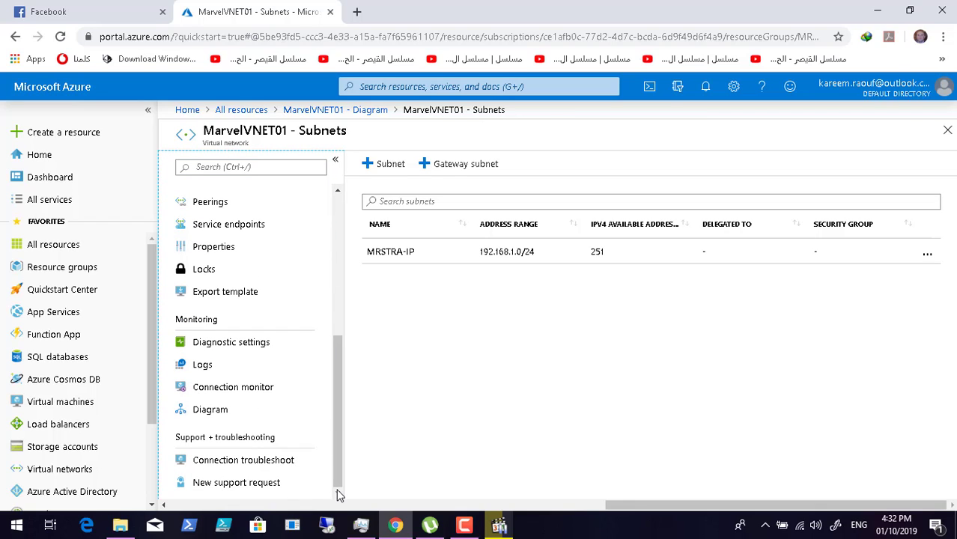
left_click(247, 386)
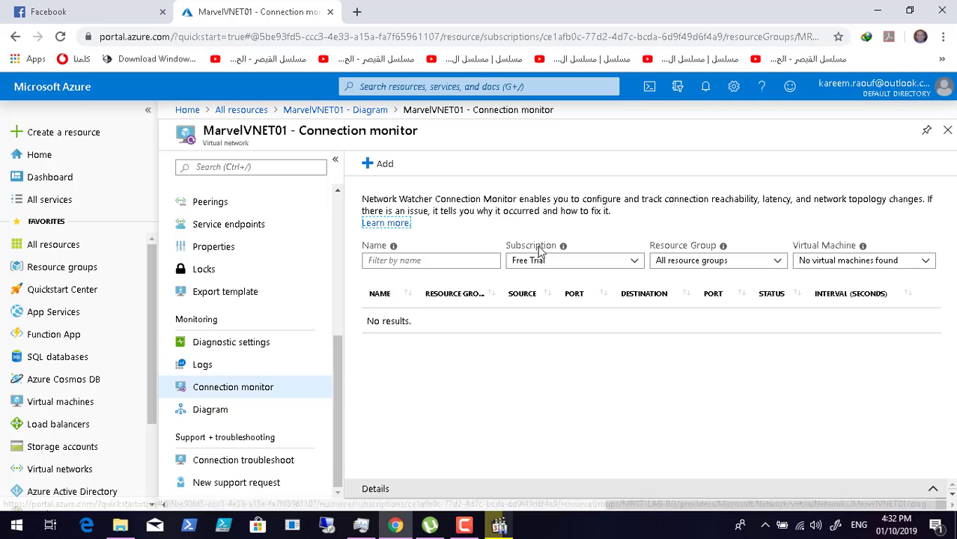
Step: Start a new connection monitor, view its advanced settings, and discard the form unsaved
left_click(380, 166)
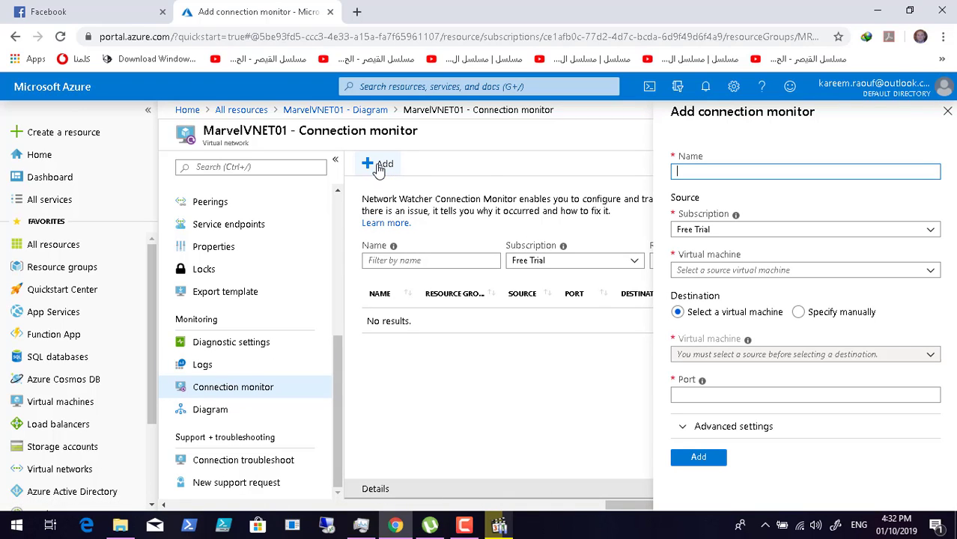
left_click(740, 426)
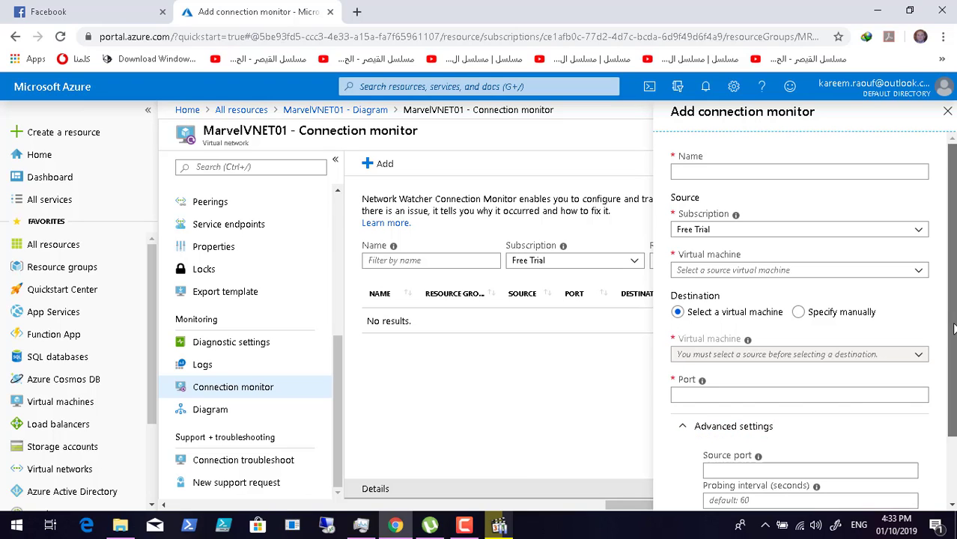
scroll(953, 328, "down", 1)
scroll(951, 167, "up", 1)
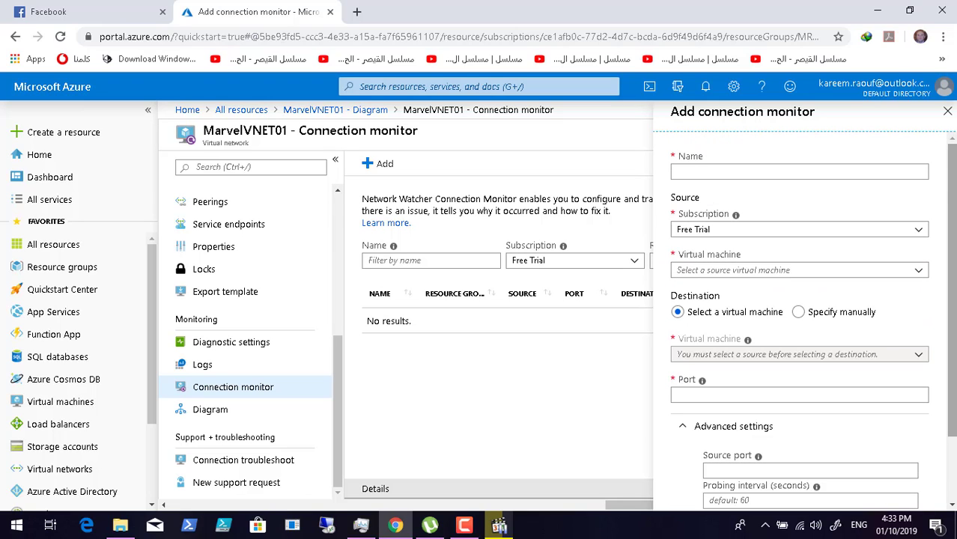
left_click(948, 112)
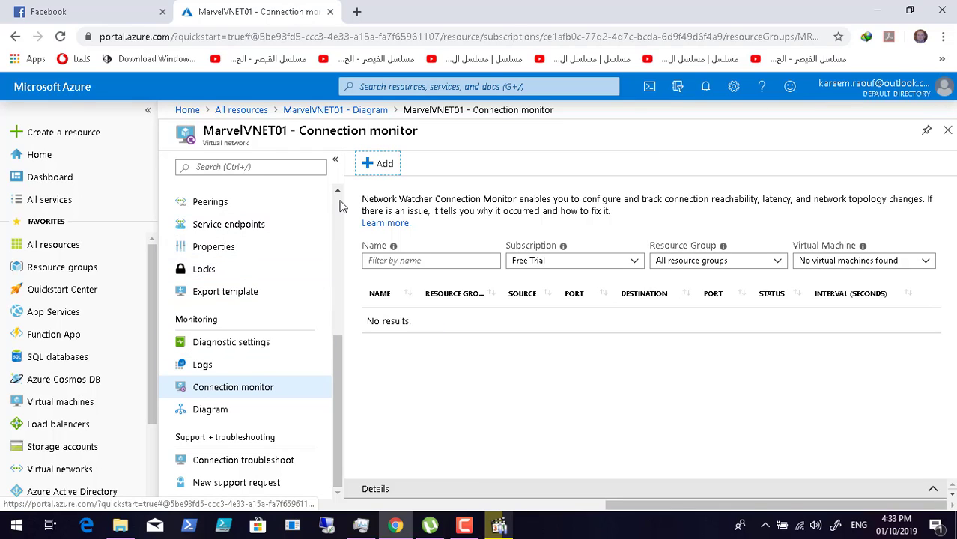
left_click(465, 525)
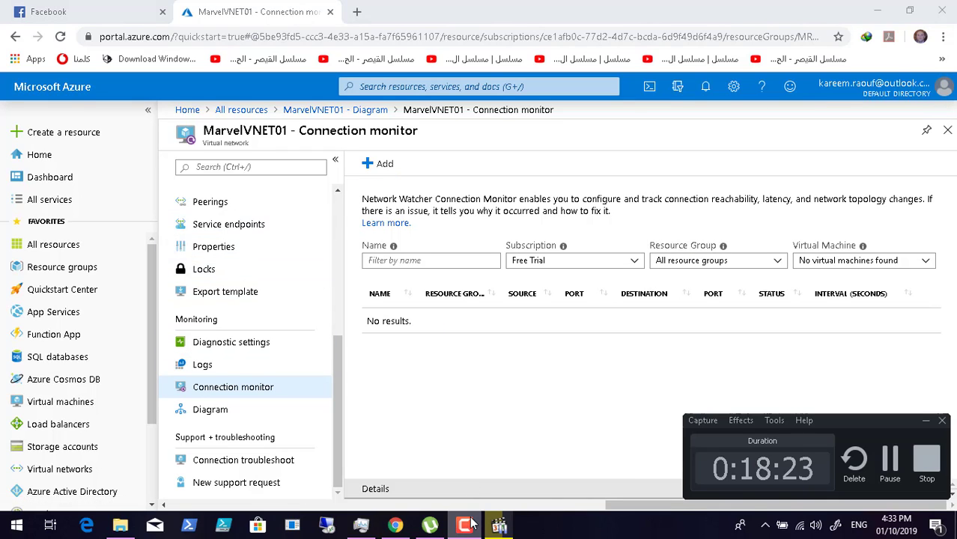
left_click(891, 463)
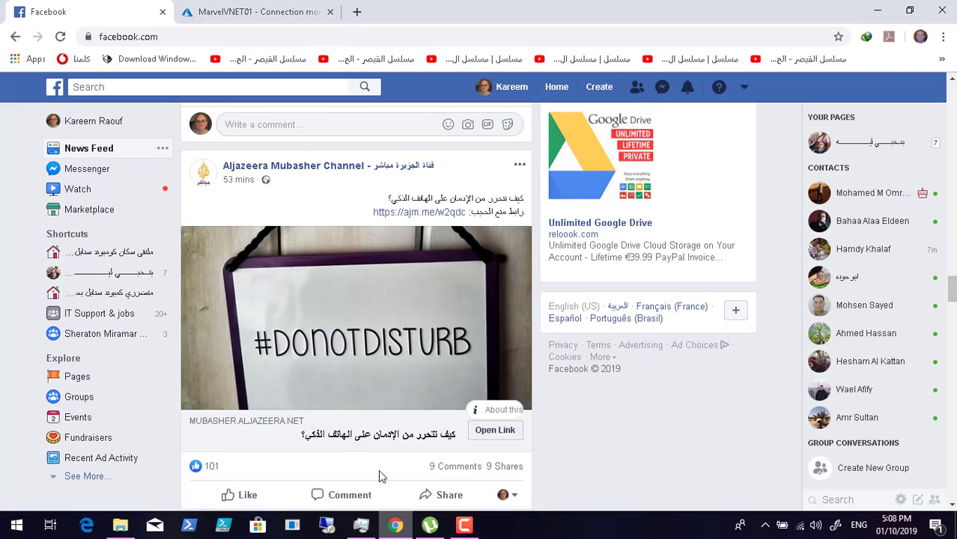
scroll(379, 476, "up", 1)
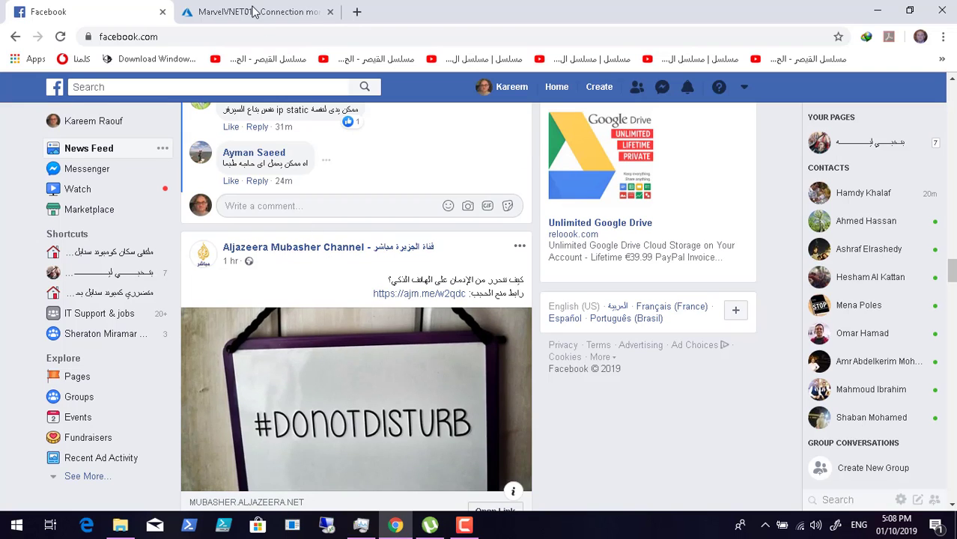
left_click(250, 11)
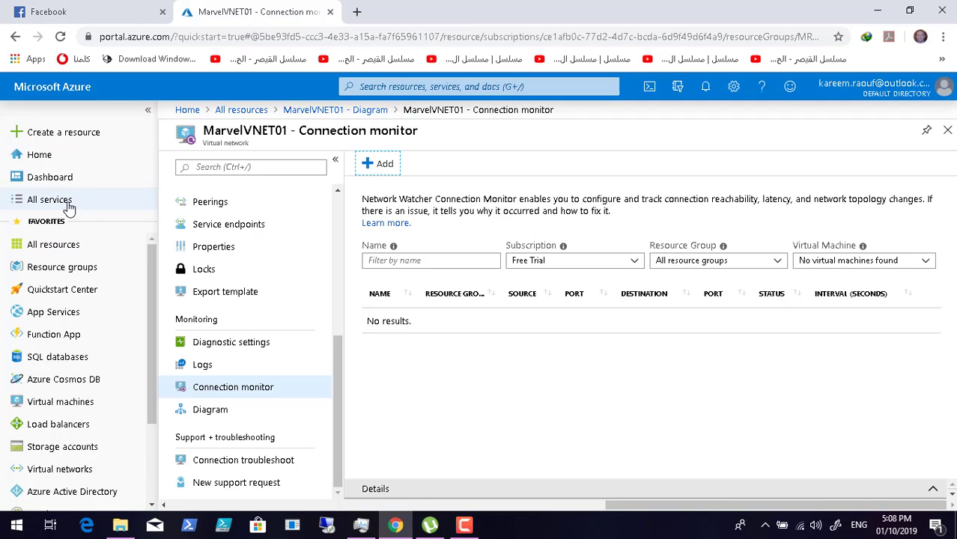
Step: Start adding a new virtual machine from Create a resource's Virtual machines list
left_click(65, 136)
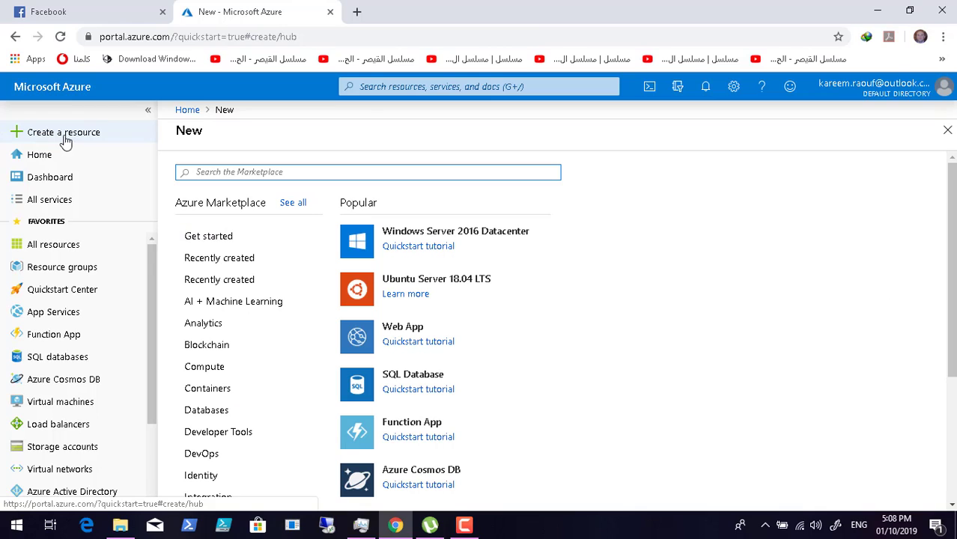
left_click(77, 405)
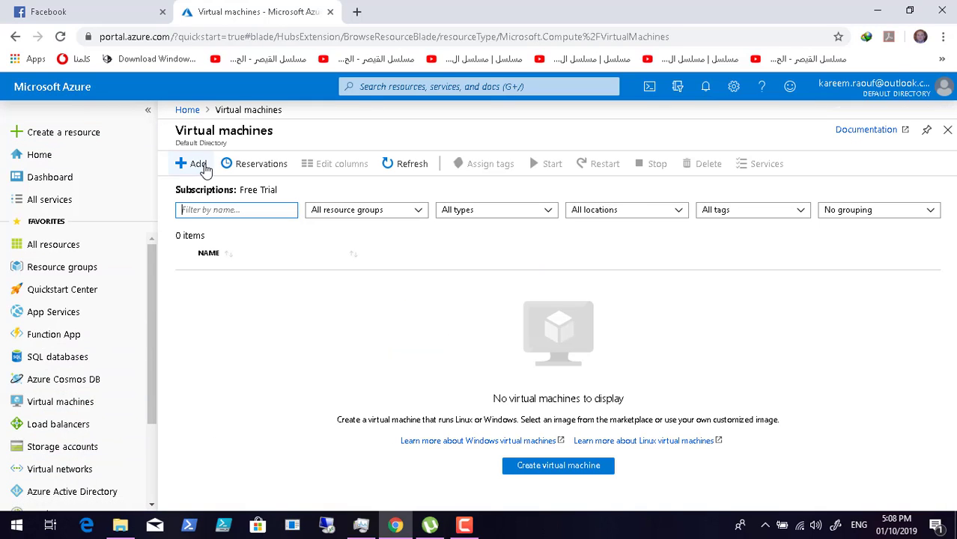
left_click(199, 165)
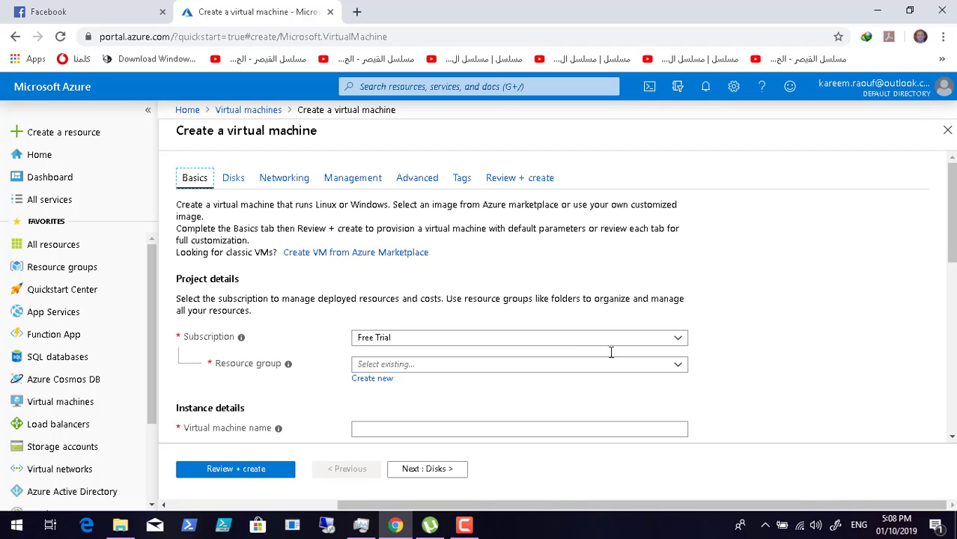
Step: Put the VM in resource group MRST-LAB-RG and name it DCMARVEL01
left_click(672, 367)
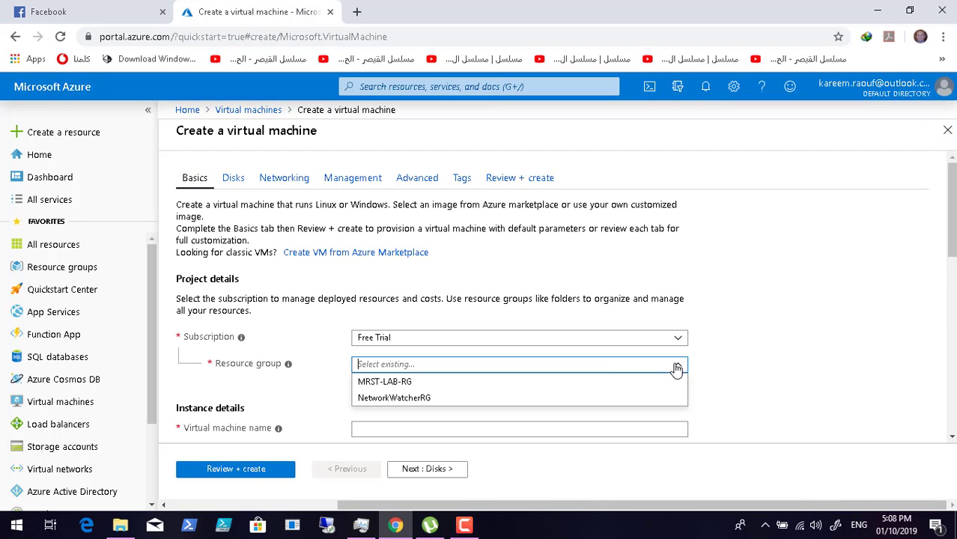
left_click(422, 383)
left_click(605, 427)
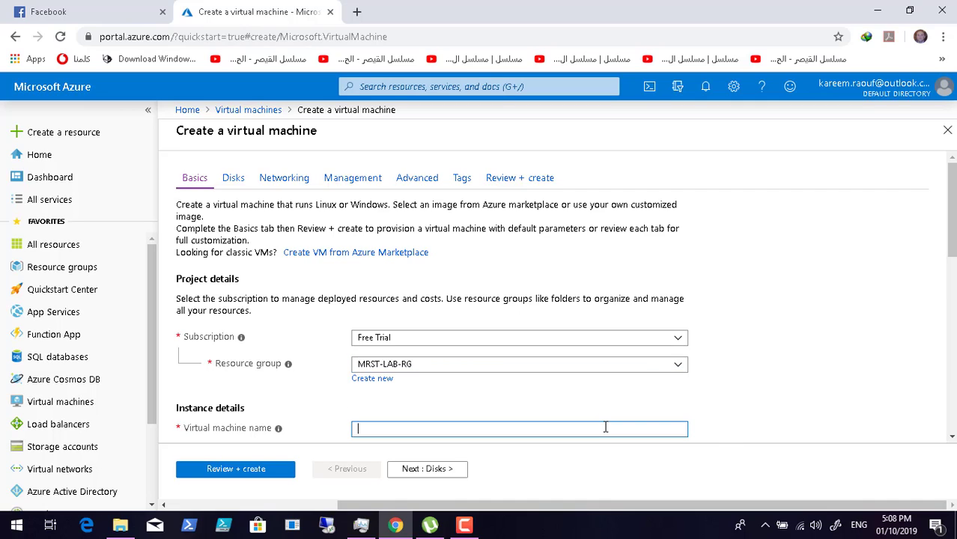
type("DCMARVEL")
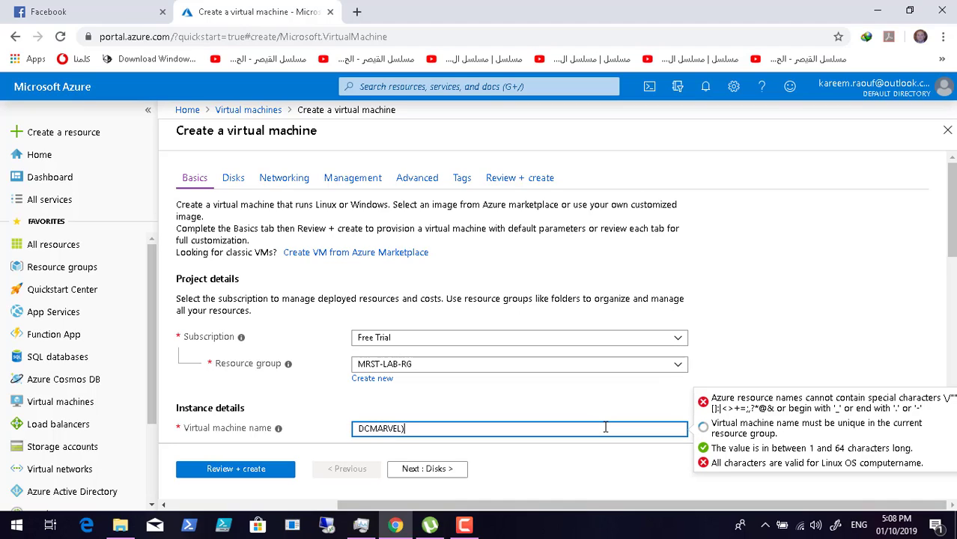
type("01")
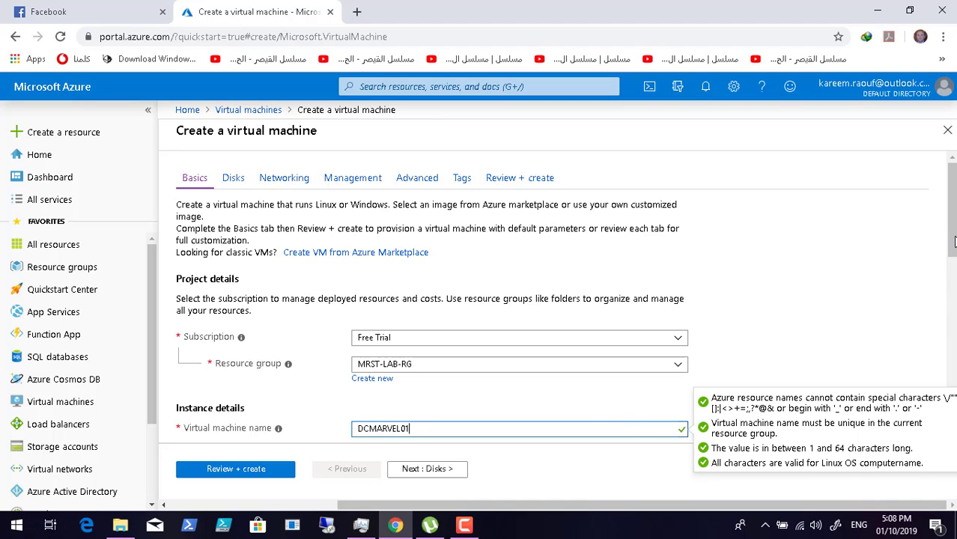
left_click_drag(954, 240, 954, 299)
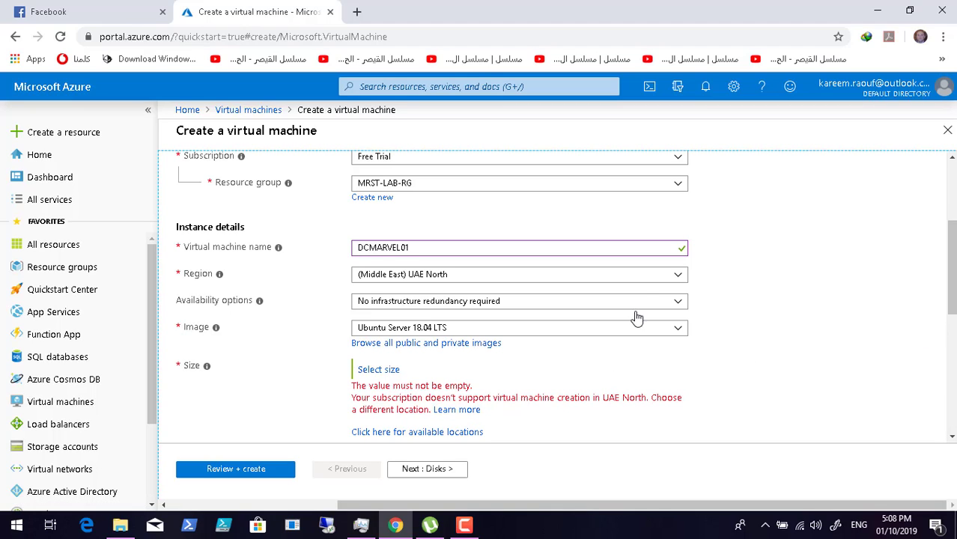
Step: Try (US) West Central US as the region and check which locations the subscription supports
left_click(678, 275)
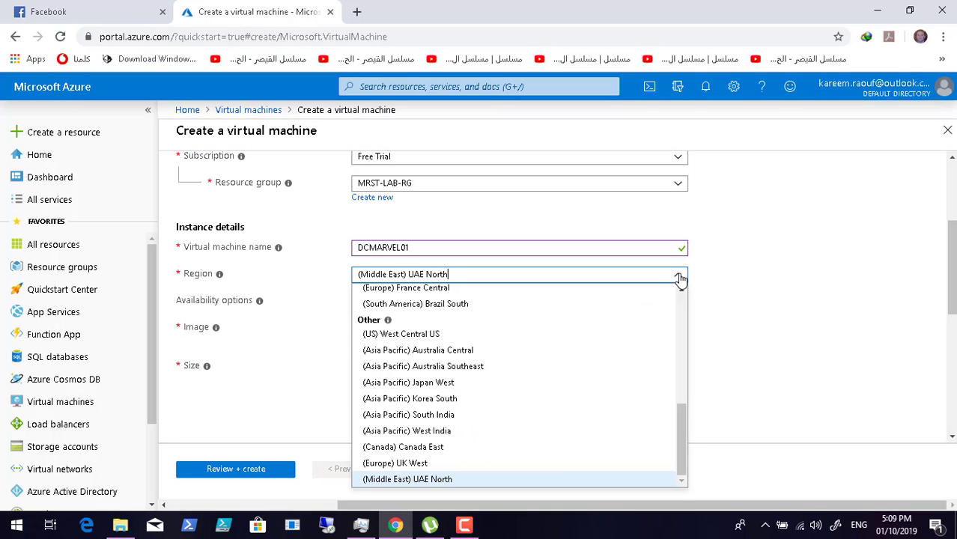
left_click(424, 336)
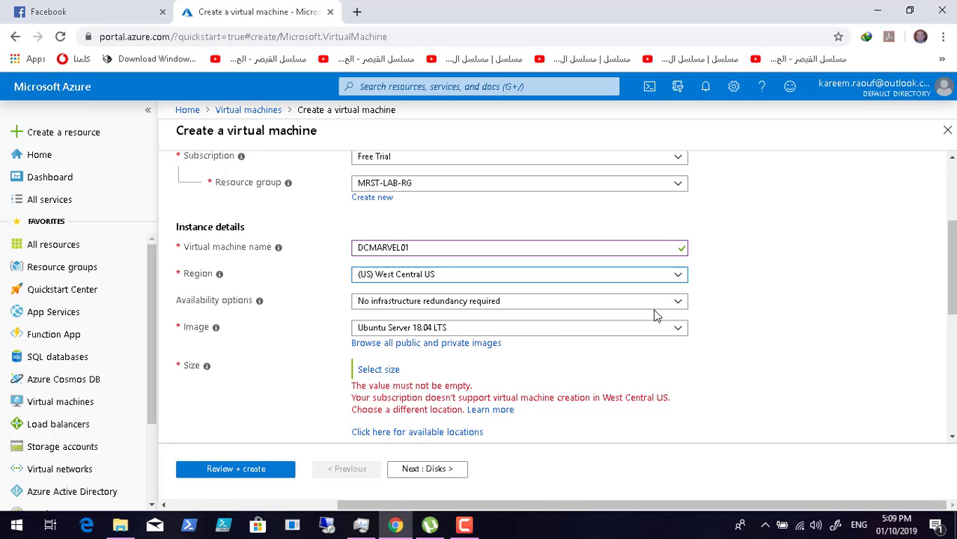
left_click(429, 432)
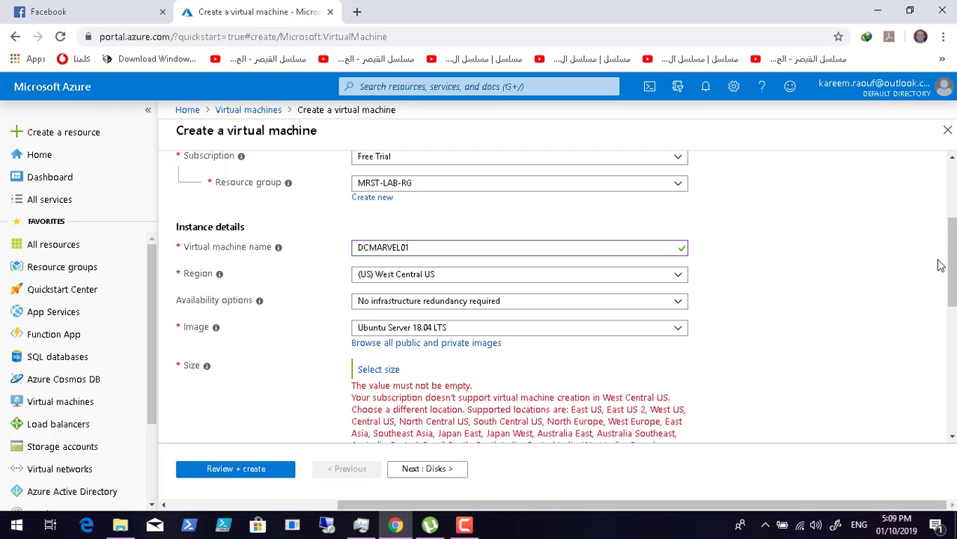
left_click_drag(949, 267, 950, 279)
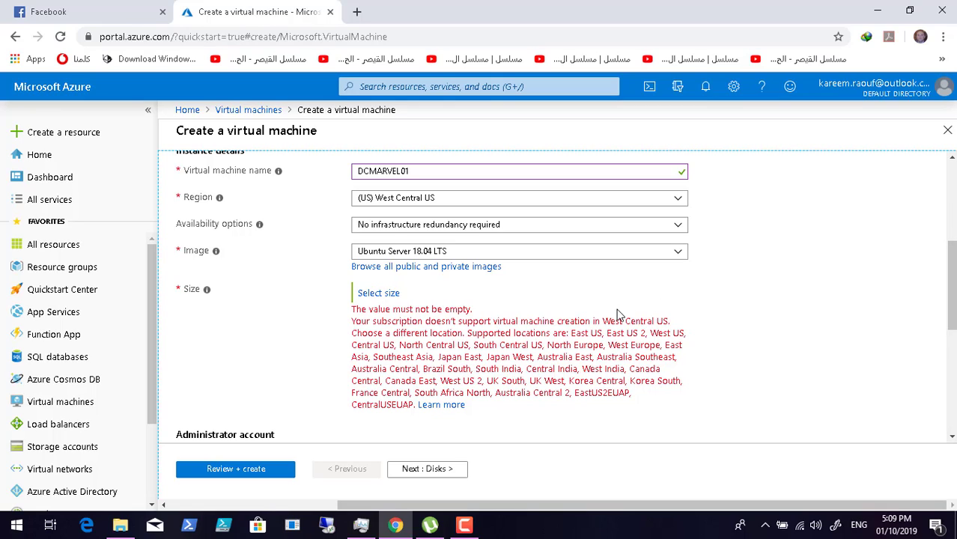
Step: Set the region to (US) East US and the image to Windows Server 2019 Datacenter
left_click(678, 206)
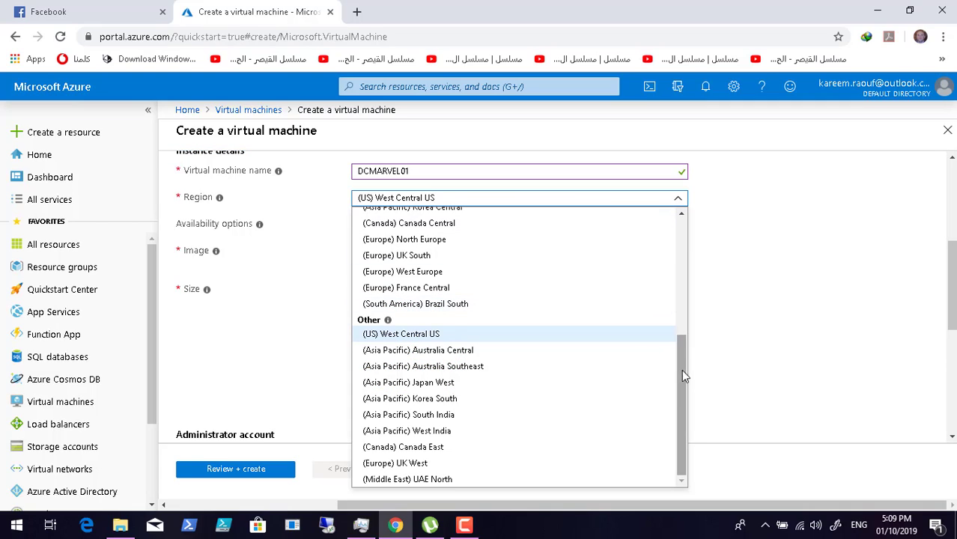
left_click_drag(680, 402, 691, 235)
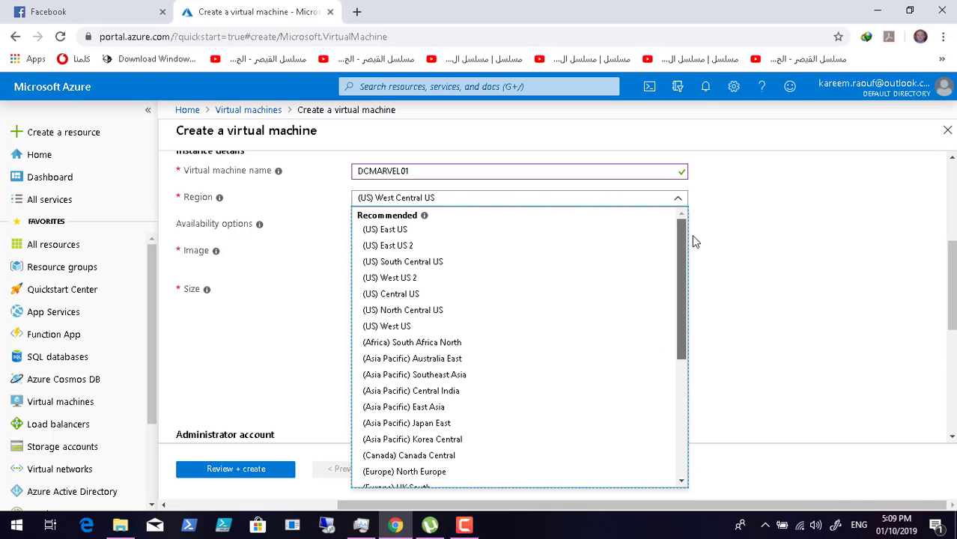
left_click(415, 230)
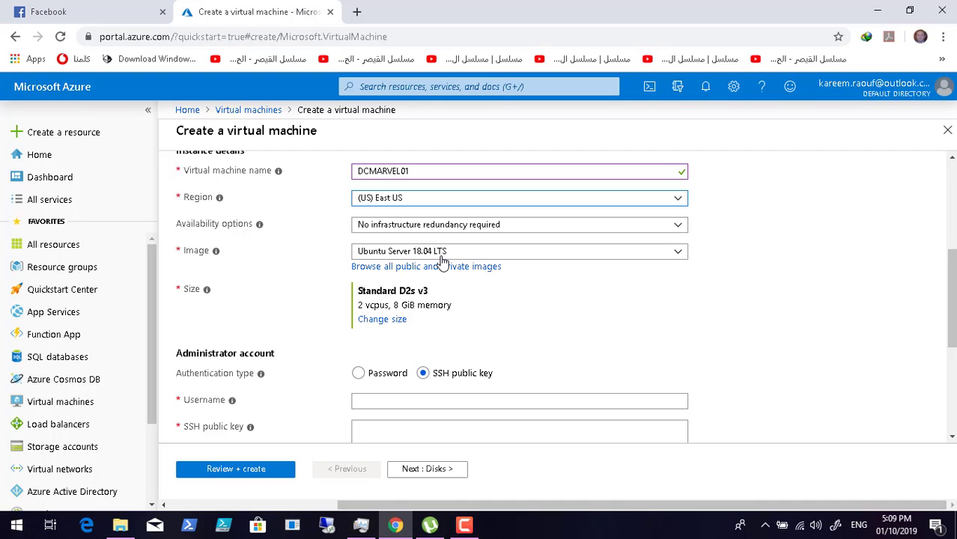
left_click(679, 253)
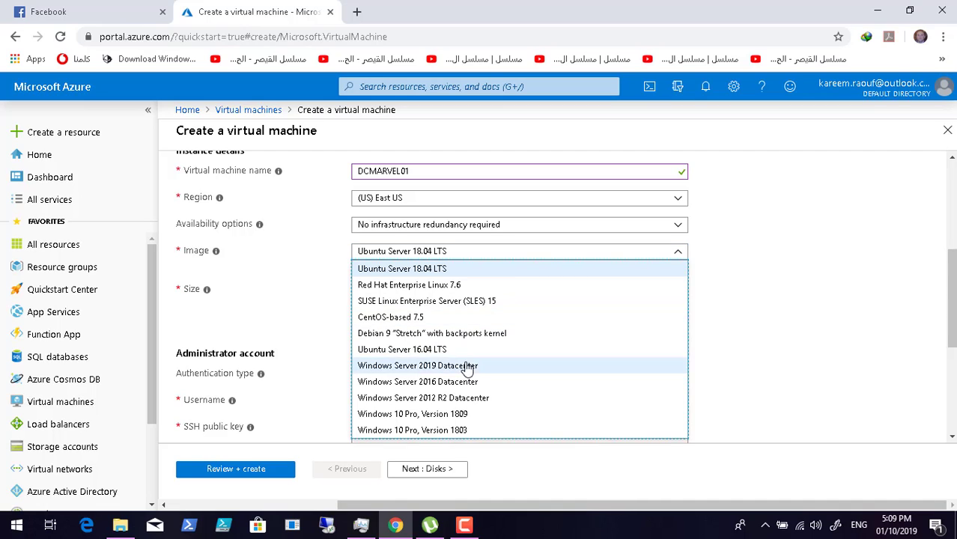
left_click(559, 365)
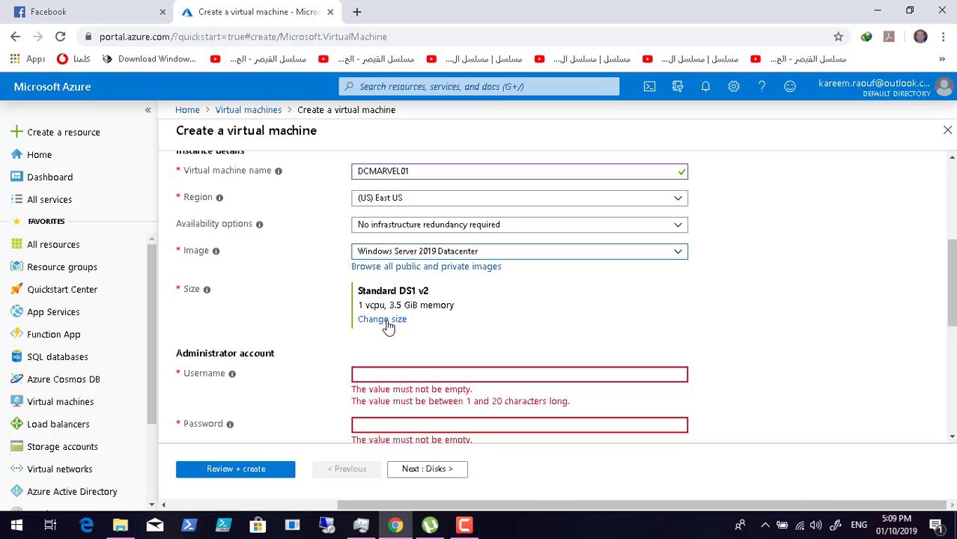
Step: Open the Select a VM size list for East US and scroll through the general-purpose sizes
left_click(385, 320)
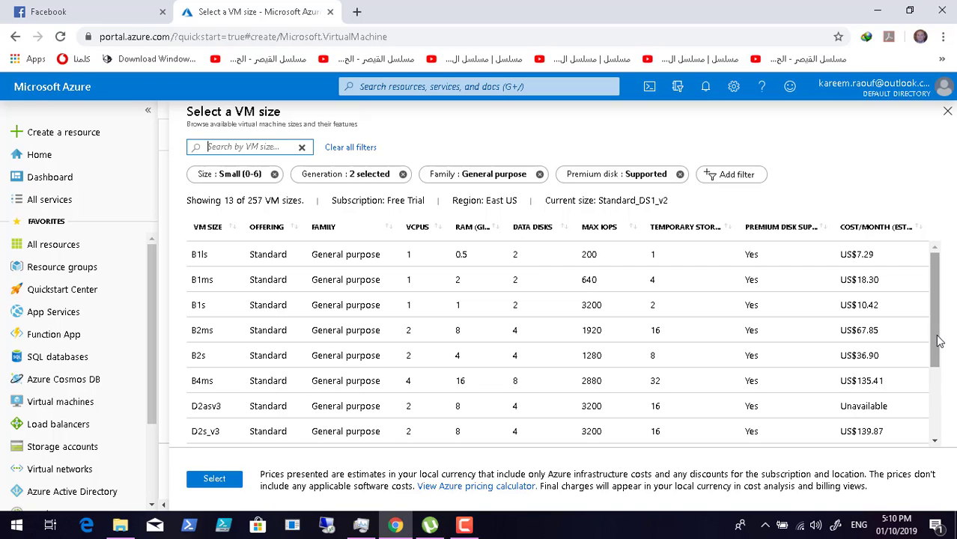
left_click_drag(939, 340, 939, 427)
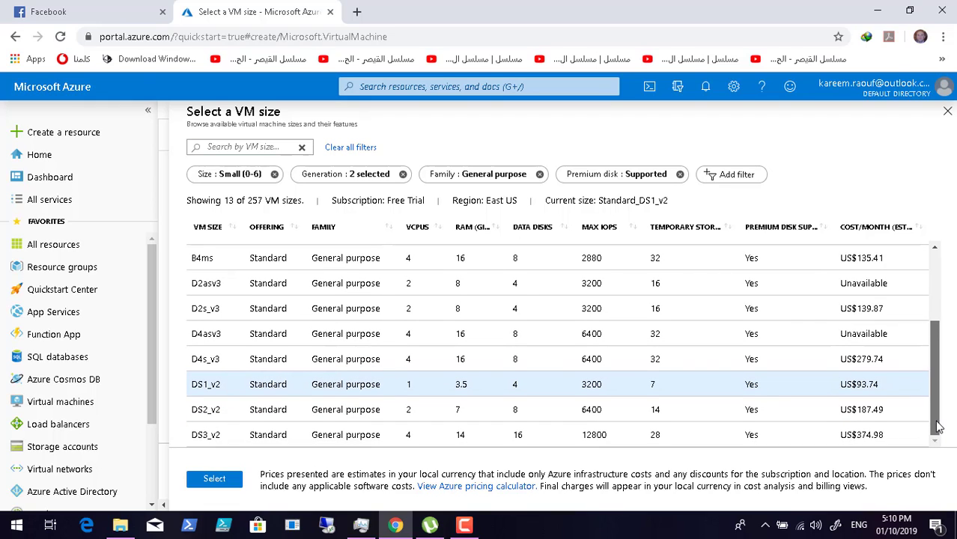
left_click_drag(939, 426, 944, 286)
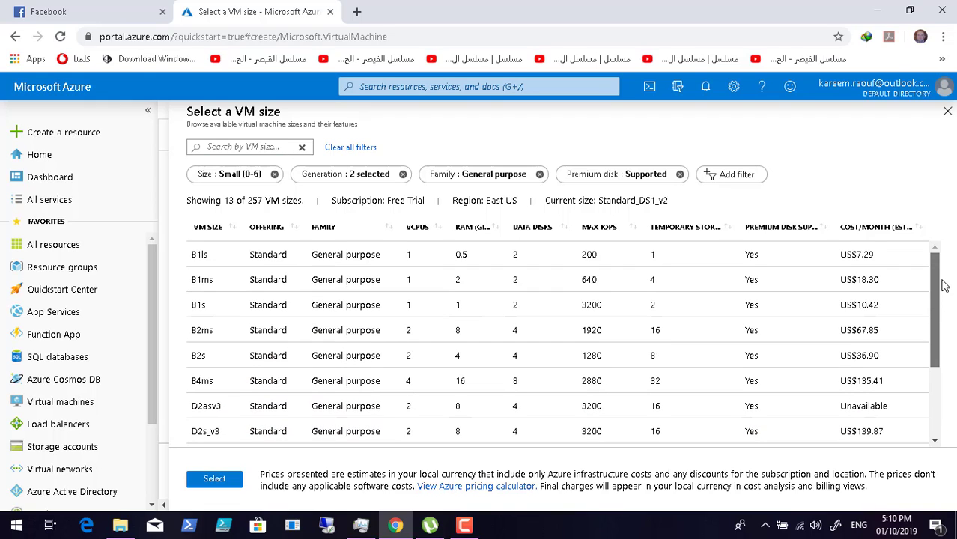
left_click(944, 276)
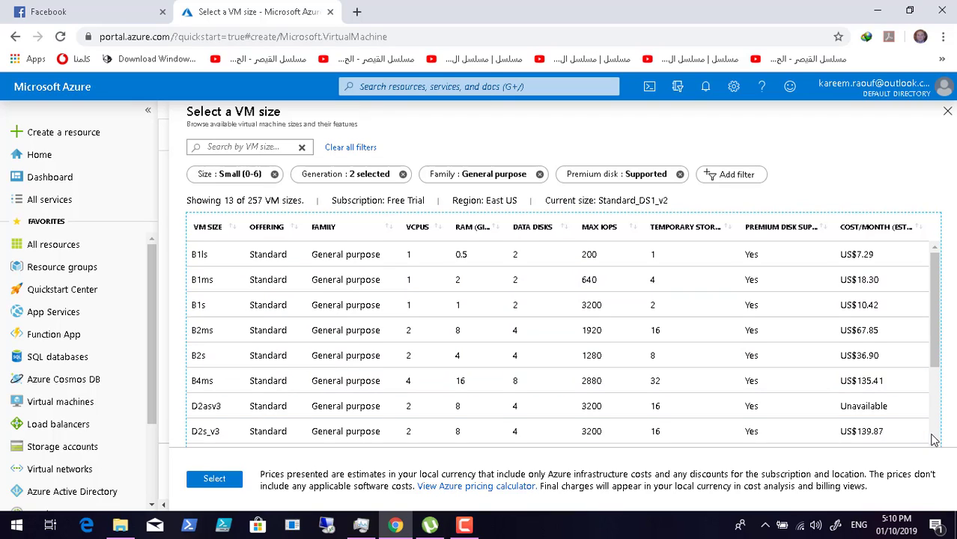
scroll(934, 440, "down", 3)
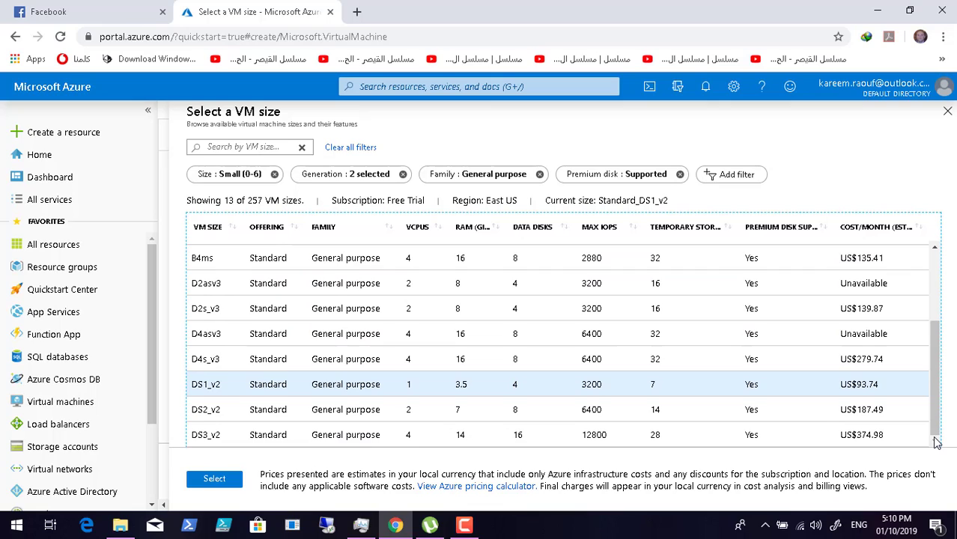
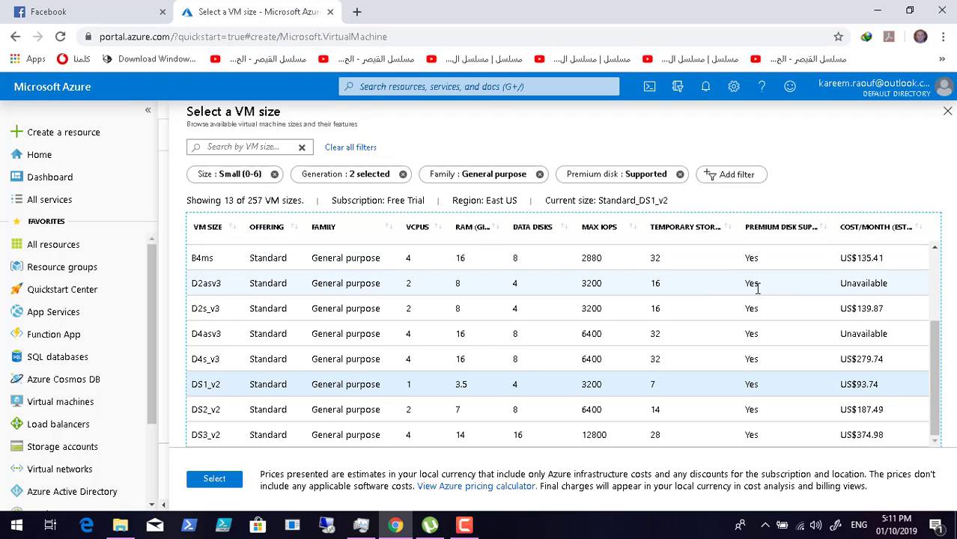
Step: Check the size filter, then choose Standard B1s (1 vcpu, 1 GiB memory) as the VM size
scroll(935, 259, "up", 3)
left_click(935, 258)
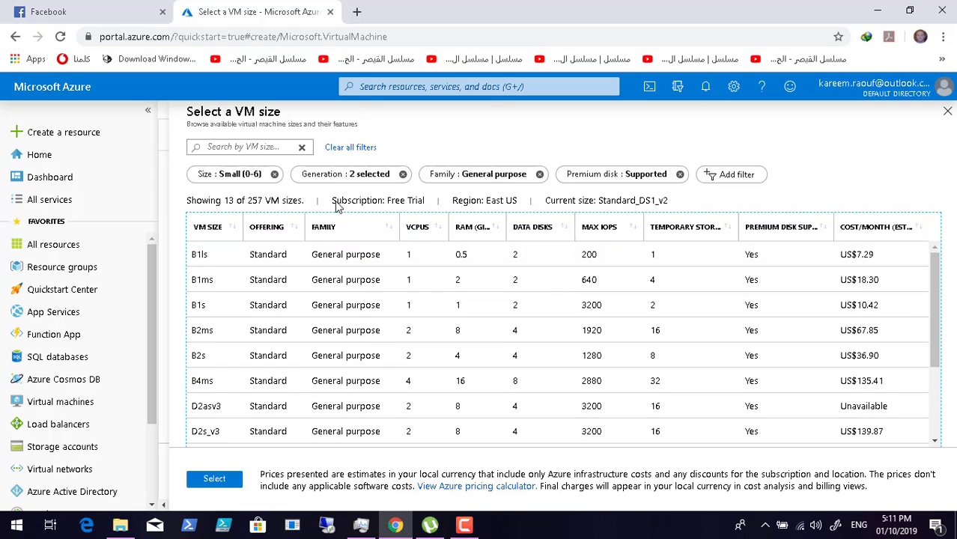
left_click(248, 174)
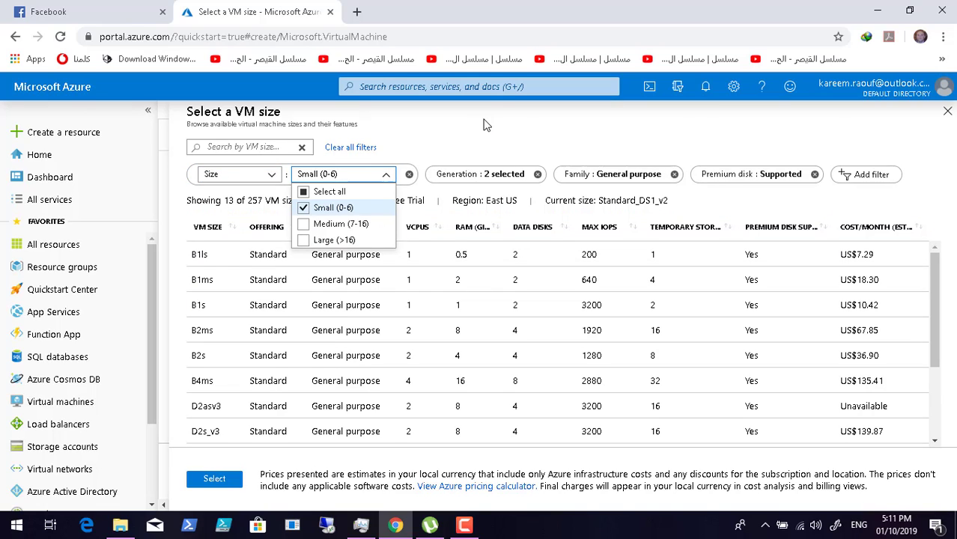
left_click(487, 126)
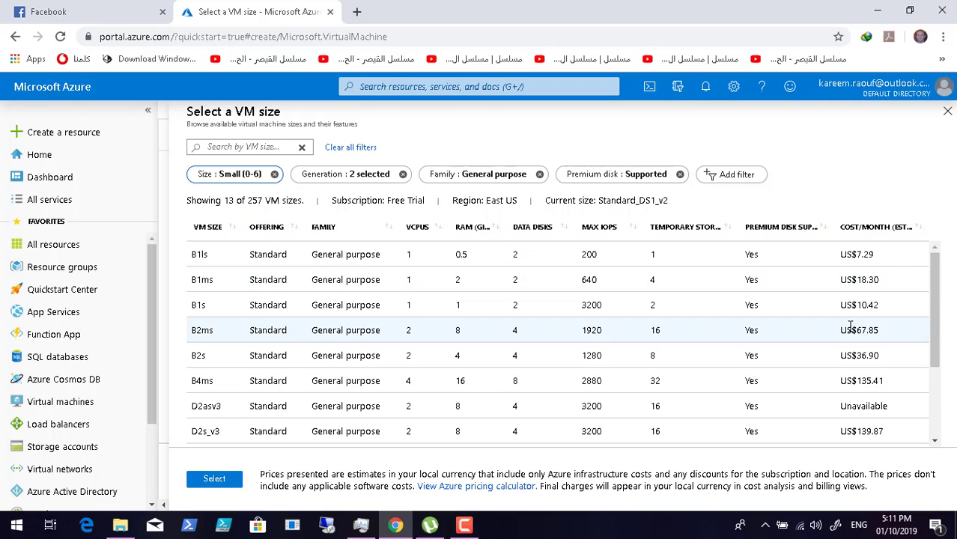
left_click(935, 441)
left_click(934, 441)
left_click(934, 441)
left_click(936, 441)
left_click(936, 440)
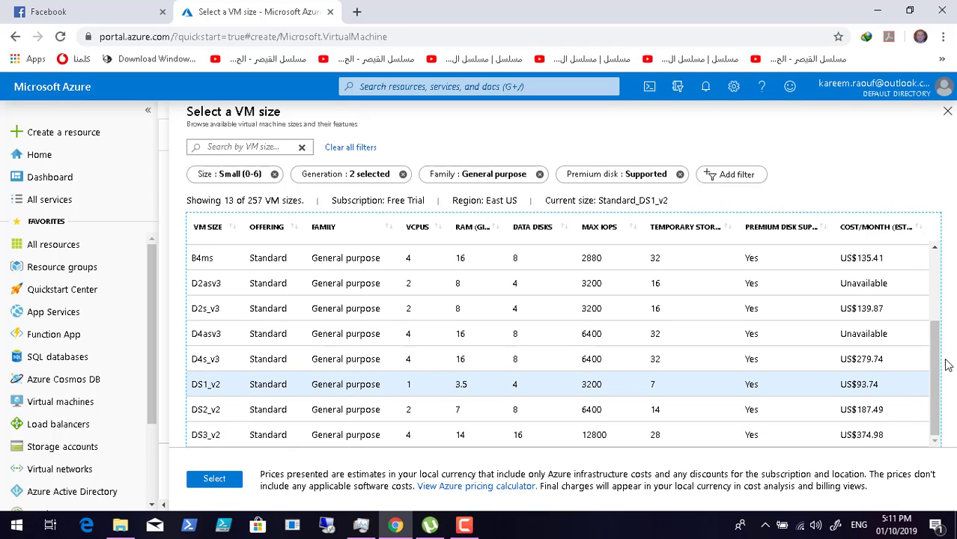
left_click(936, 279)
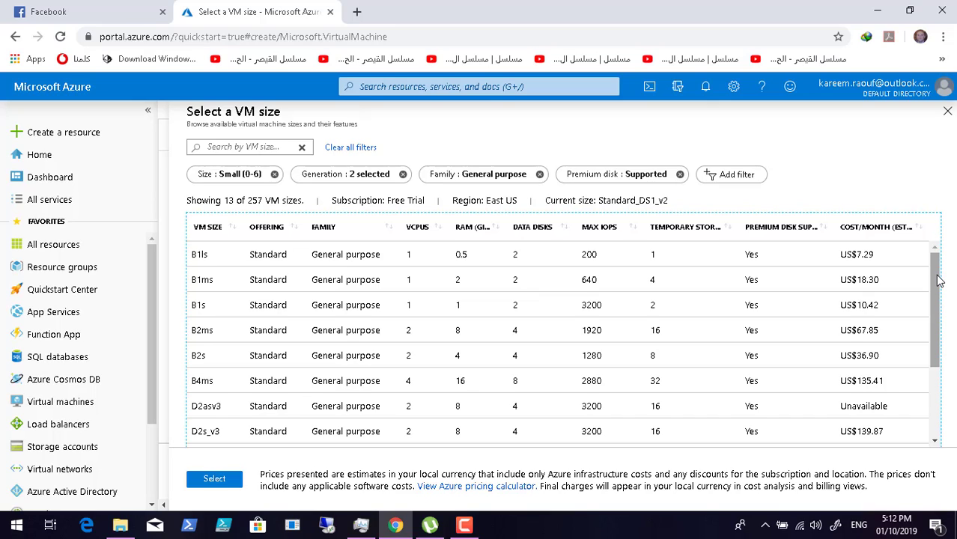
left_click(370, 279)
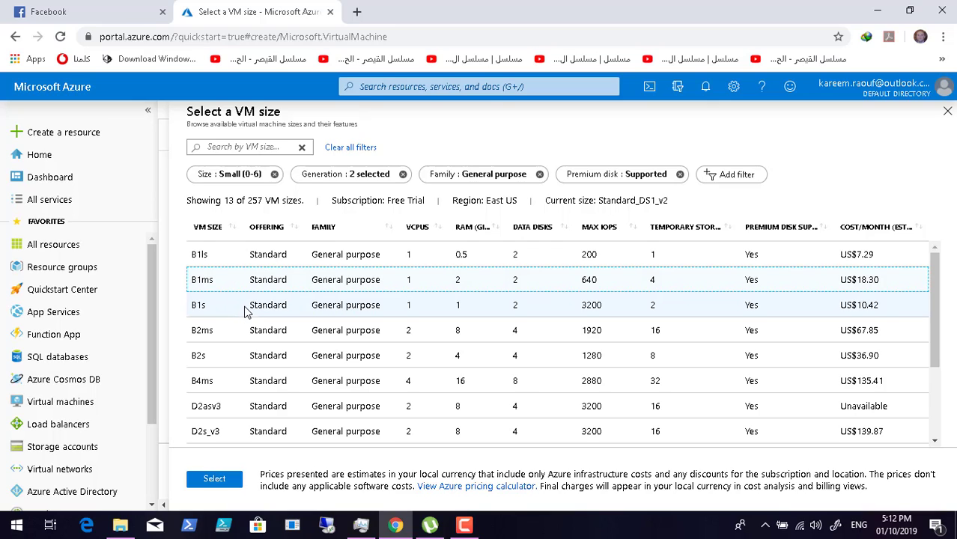
left_click(247, 312)
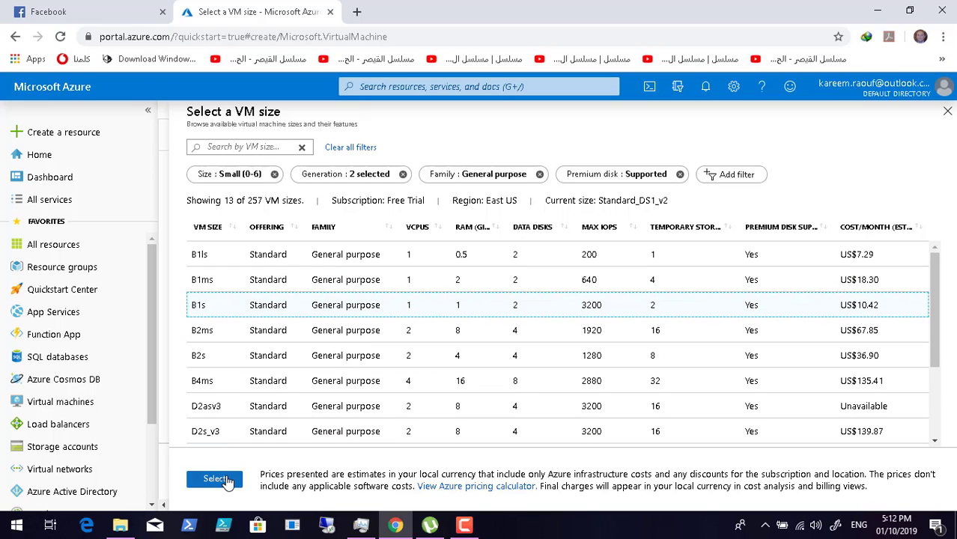
left_click(226, 479)
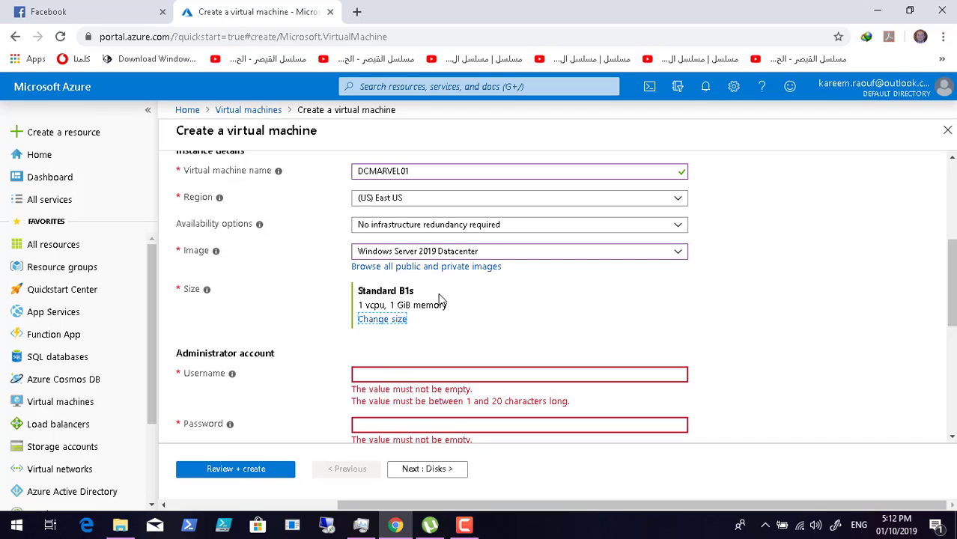
Step: Enter the administrator username, then the password and its confirmation
left_click(483, 369)
type("kraouf")
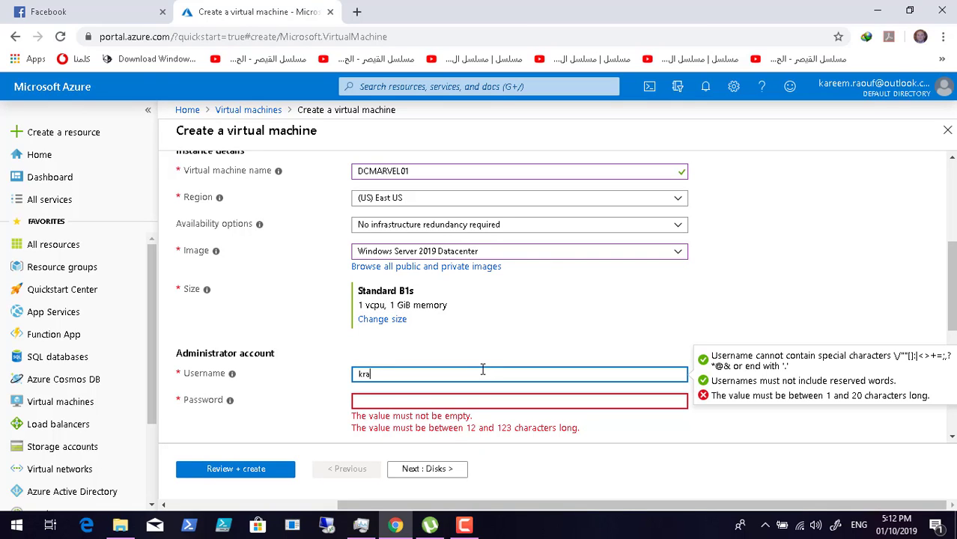
left_click(444, 400)
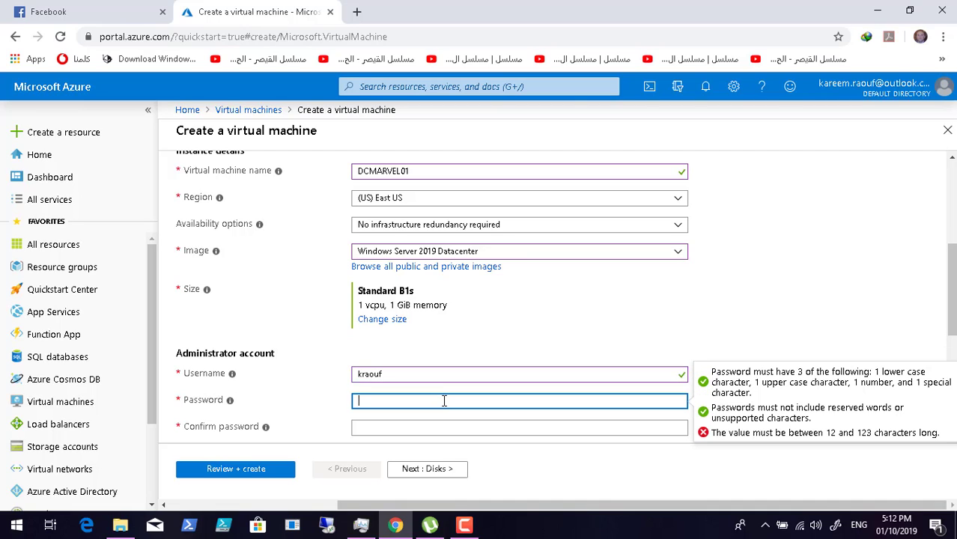
key("Tab")
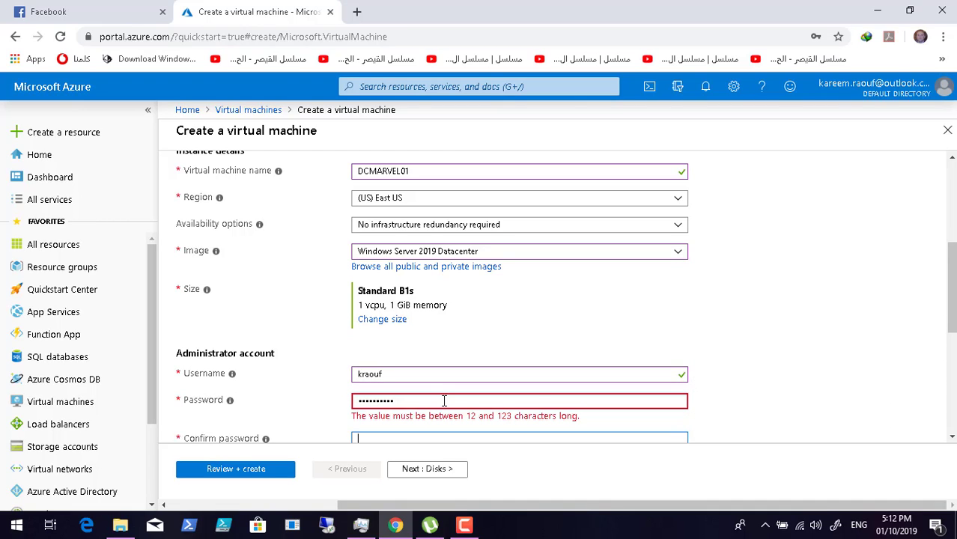
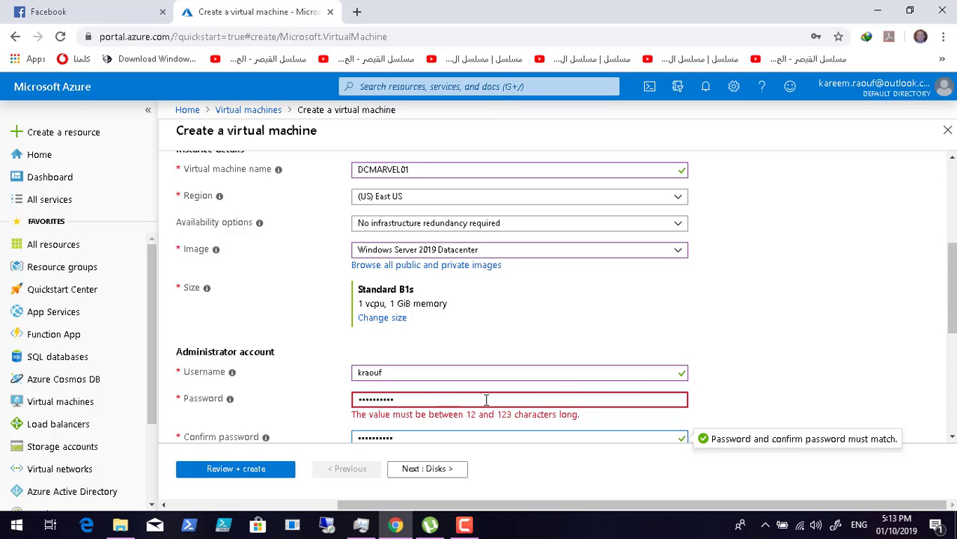
Step: Clear and retype the administrator password until all complexity rules pass
left_click(952, 439)
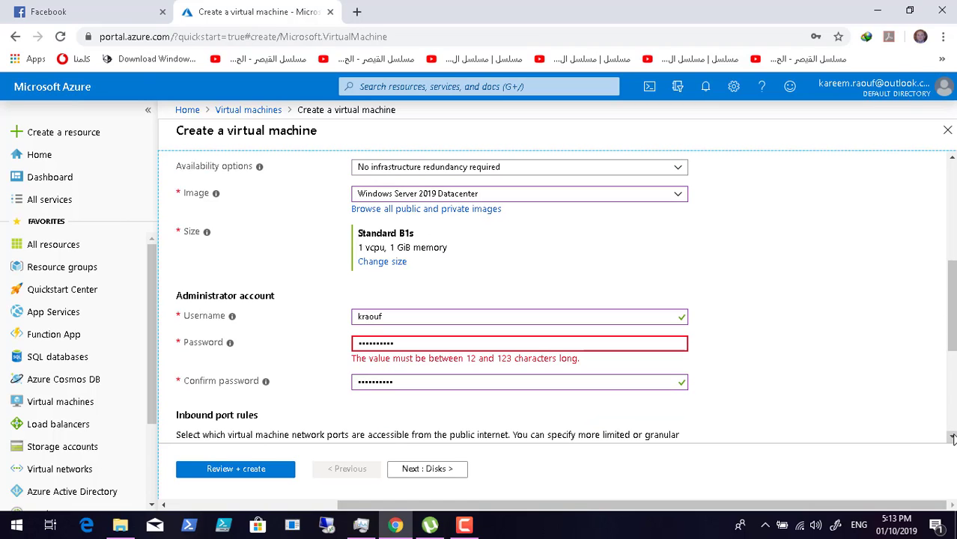
left_click(480, 342)
key("BackSpace")
key("BackSpace")
key("BackSpace")
key("BackSpace")
key("BackSpace")
key("BackSpace")
key("BackSpace")
key("BackSpace")
key("BackSpace")
key("BackSpace")
key("BackSpace")
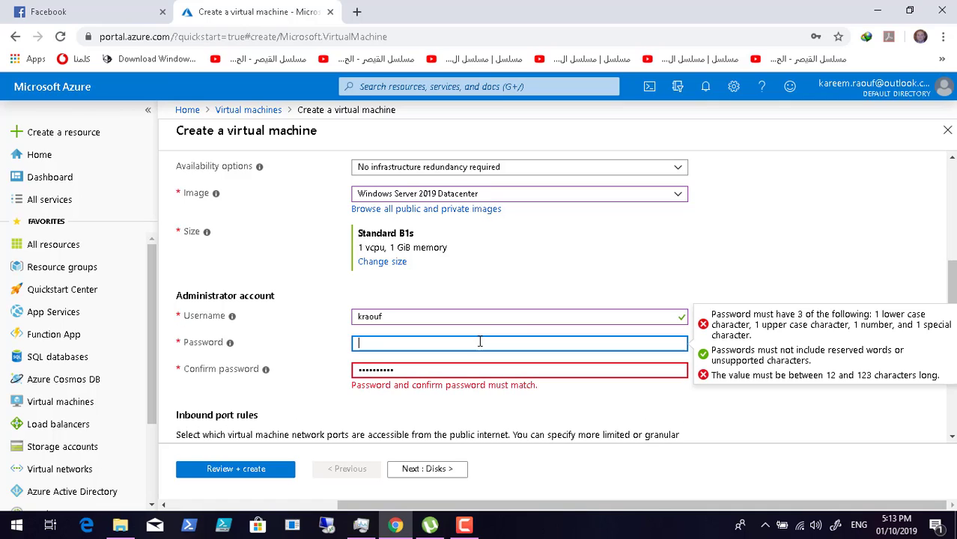
type("••••••••")
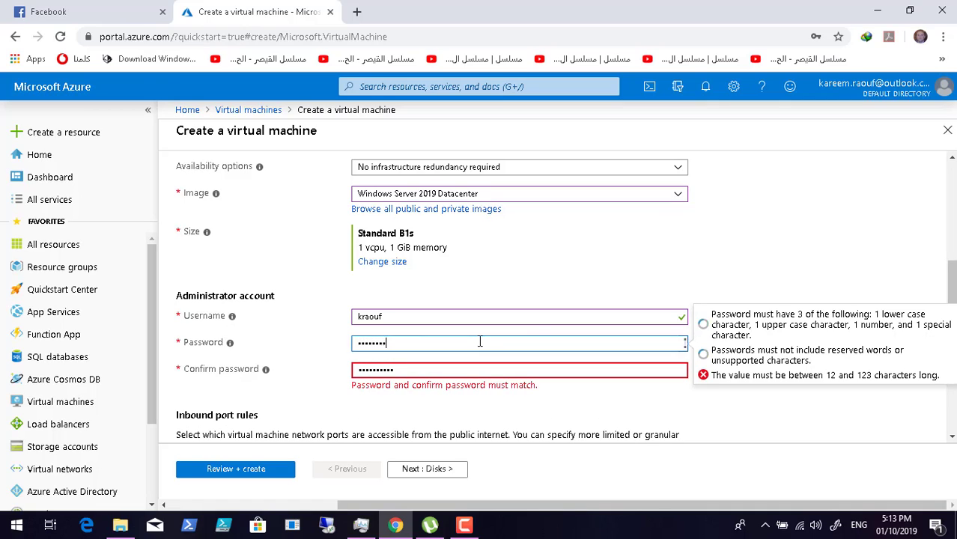
type("••••")
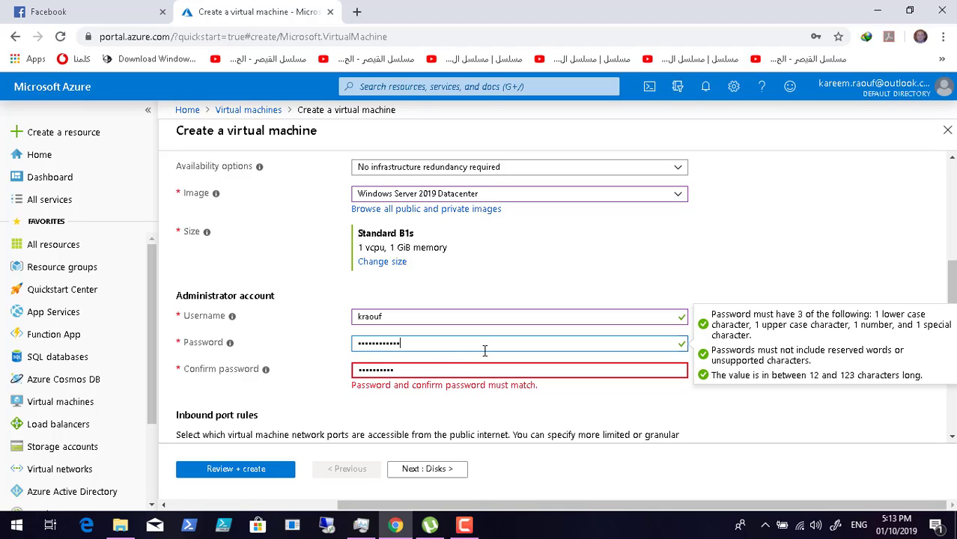
left_click(467, 524)
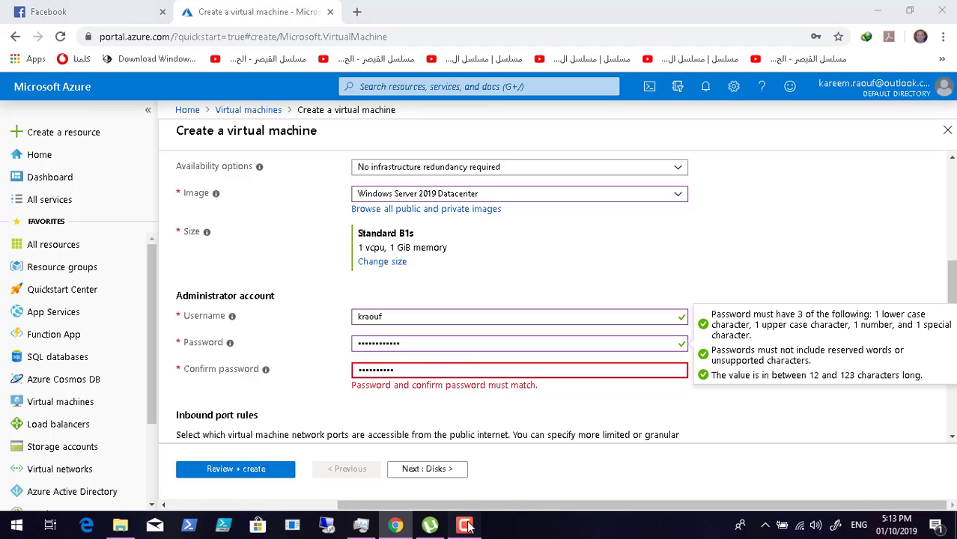
Step: Clear the administrator password and paste it in again
left_click(890, 464)
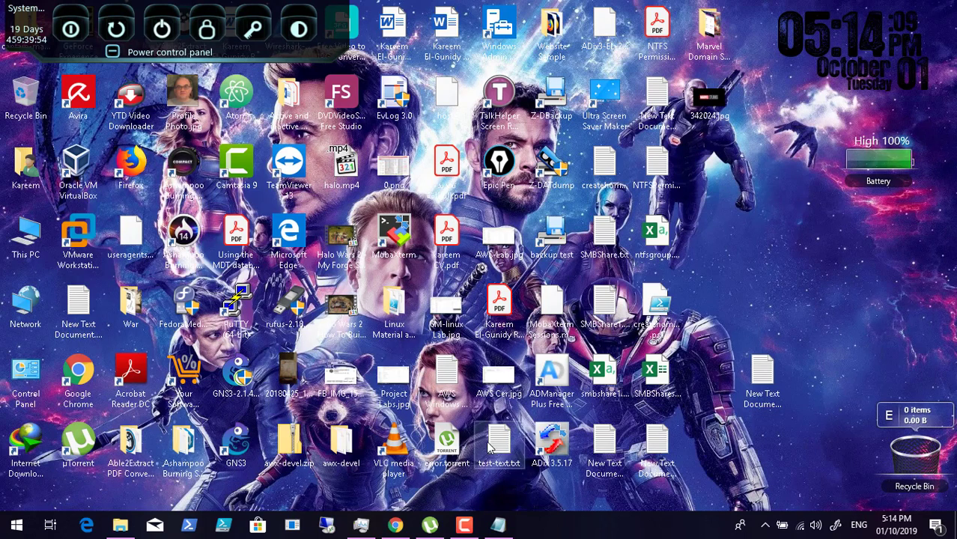
left_click(394, 524)
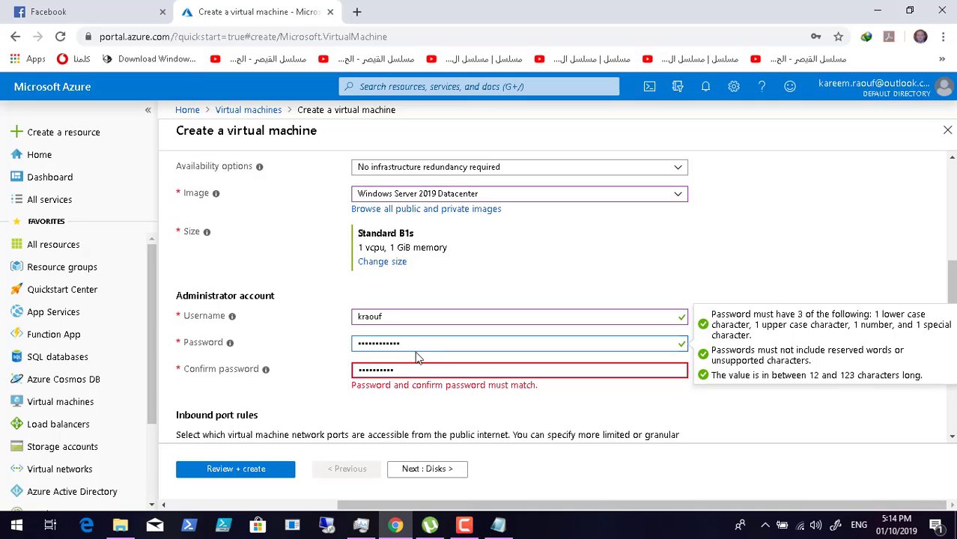
key("BackSpace")
key("ctrl+a")
key("BackSpace")
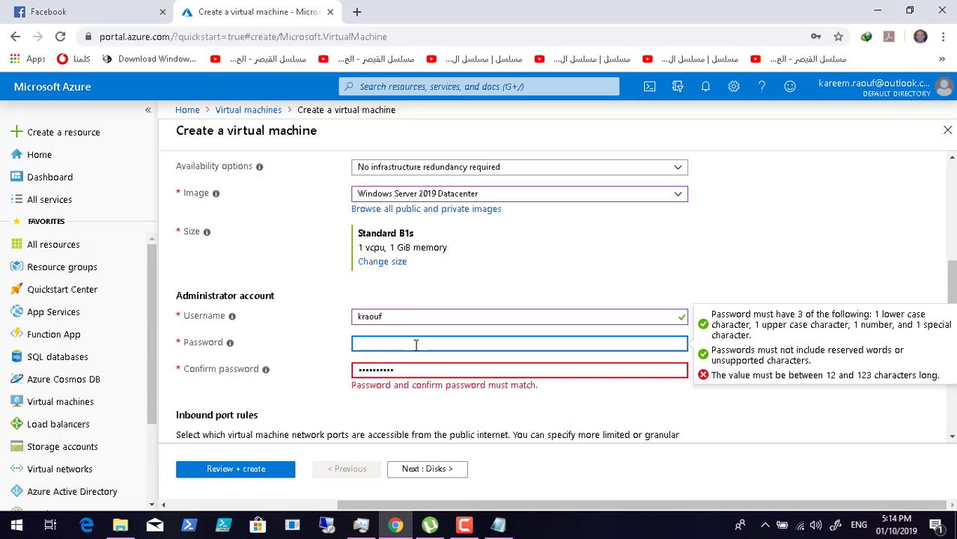
key("ctrl+v")
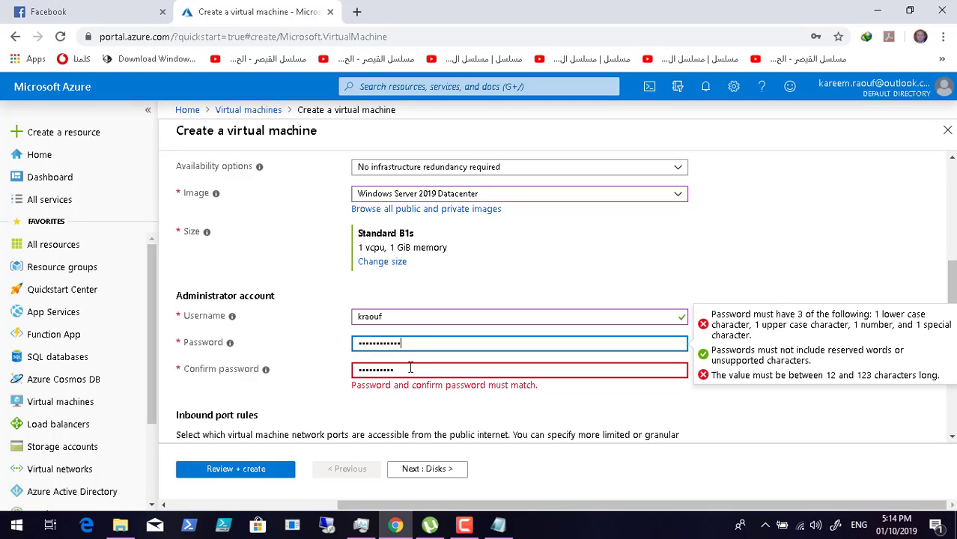
Step: Clear and re-paste the confirmation password so it matches
left_click(408, 371)
key("BackSpace")
key("BackSpace")
key("BackSpace")
key("BackSpace")
key("BackSpace")
key("BackSpace")
key("BackSpace")
key("BackSpace")
key("BackSpace")
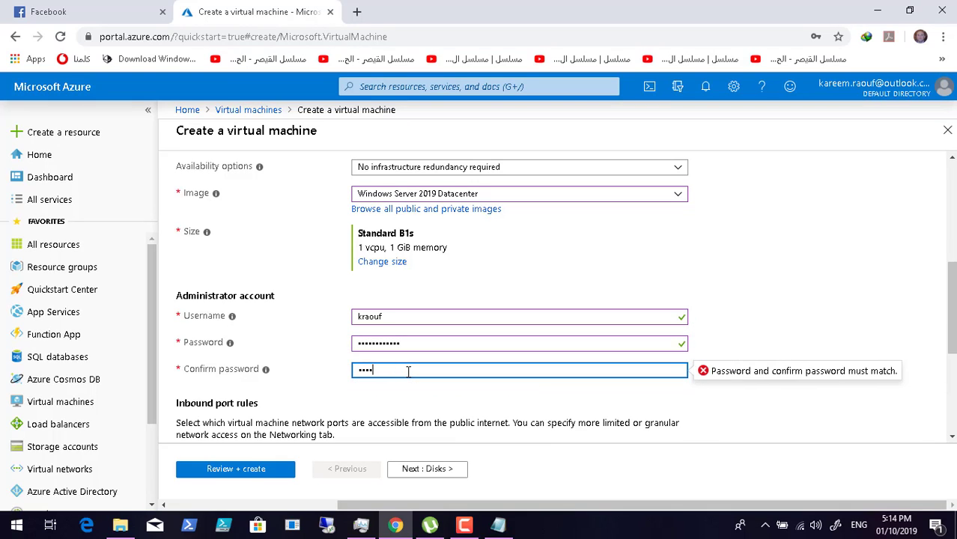
key("ctrl+v")
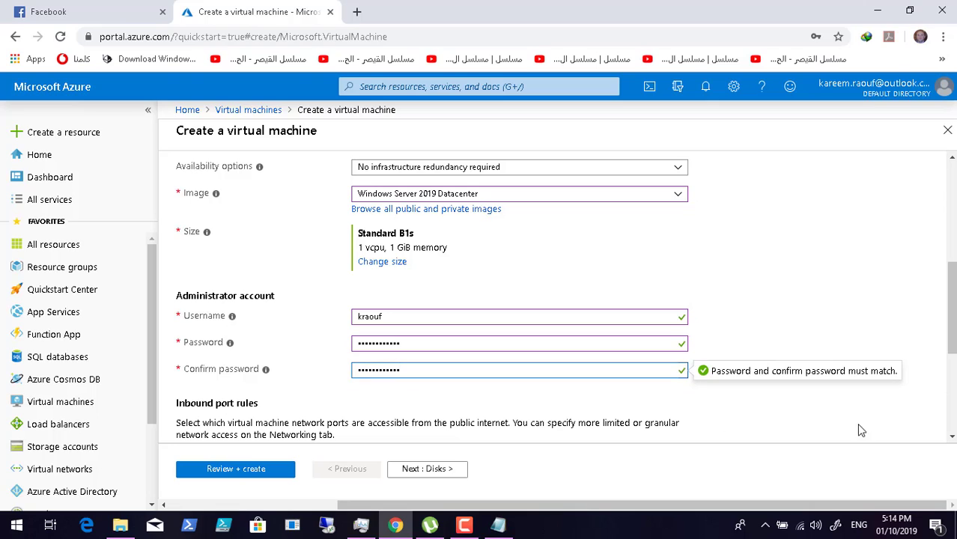
left_click(951, 438)
left_click(951, 439)
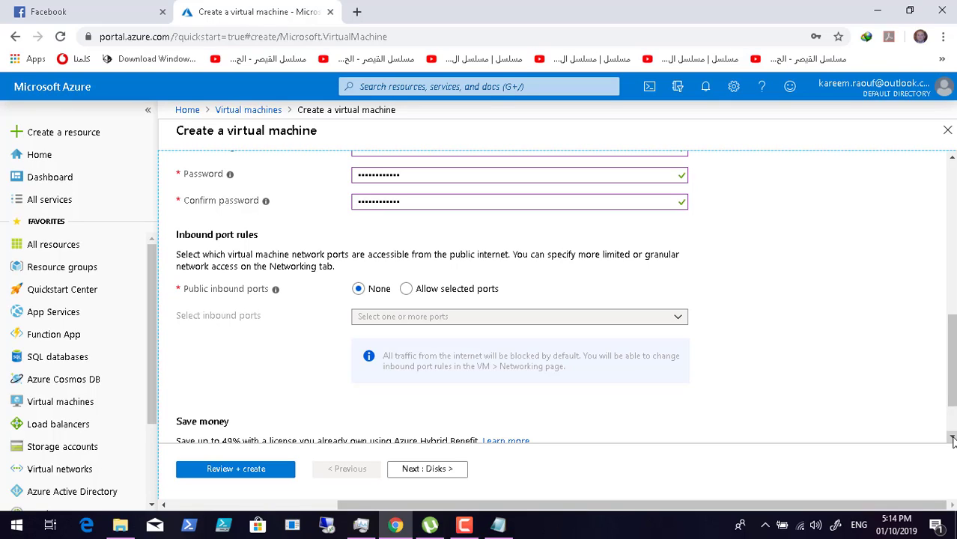
Step: Allow selected public inbound ports with RDP (3389) chosen
left_click(406, 290)
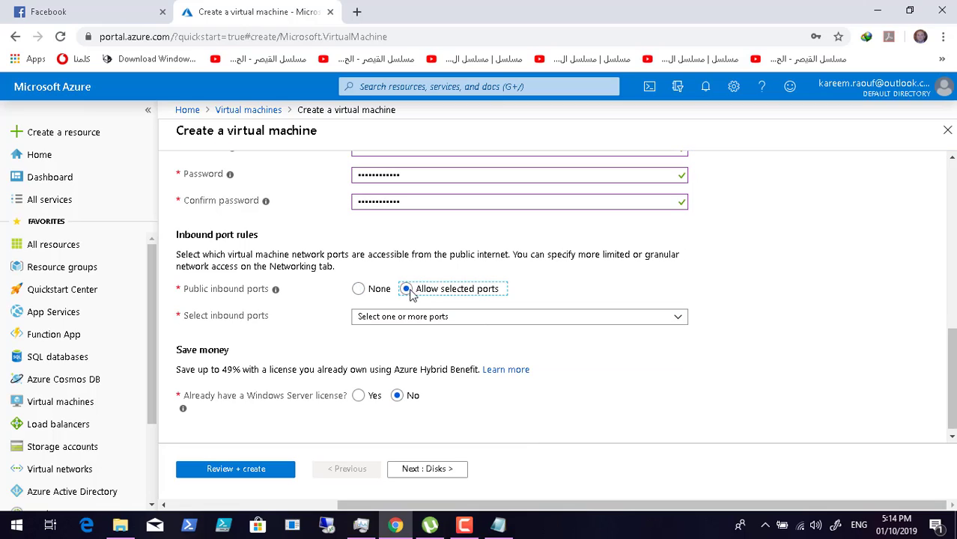
left_click(620, 319)
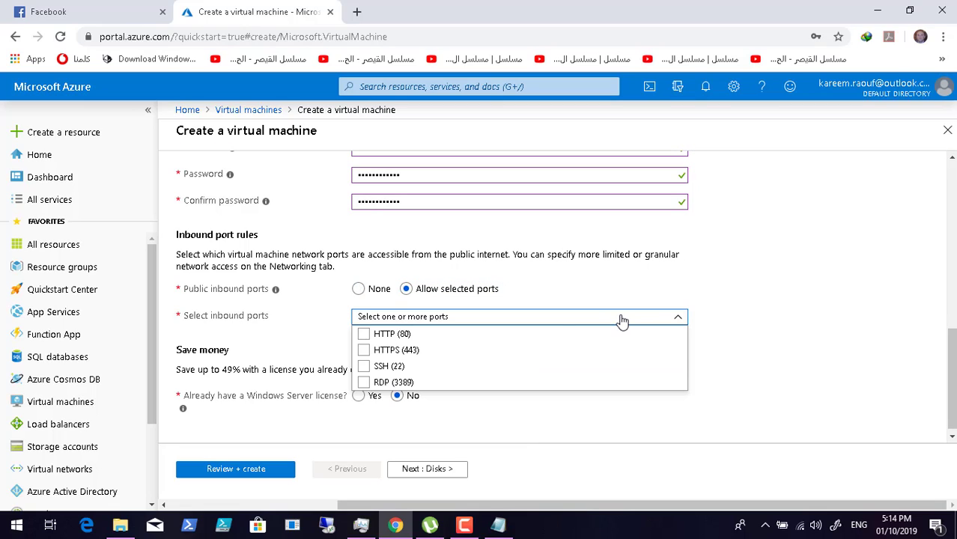
left_click(365, 383)
left_click(748, 387)
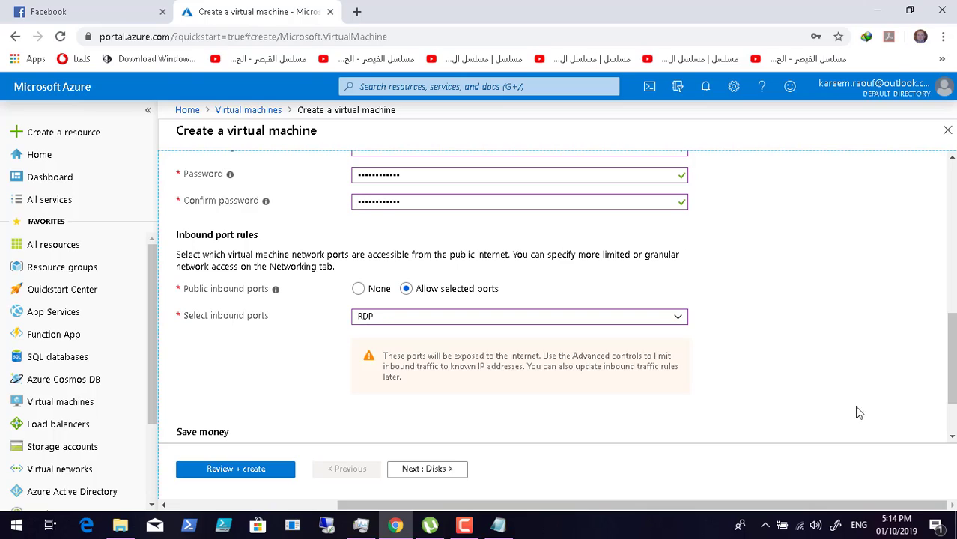
scroll(943, 436, "down", 2)
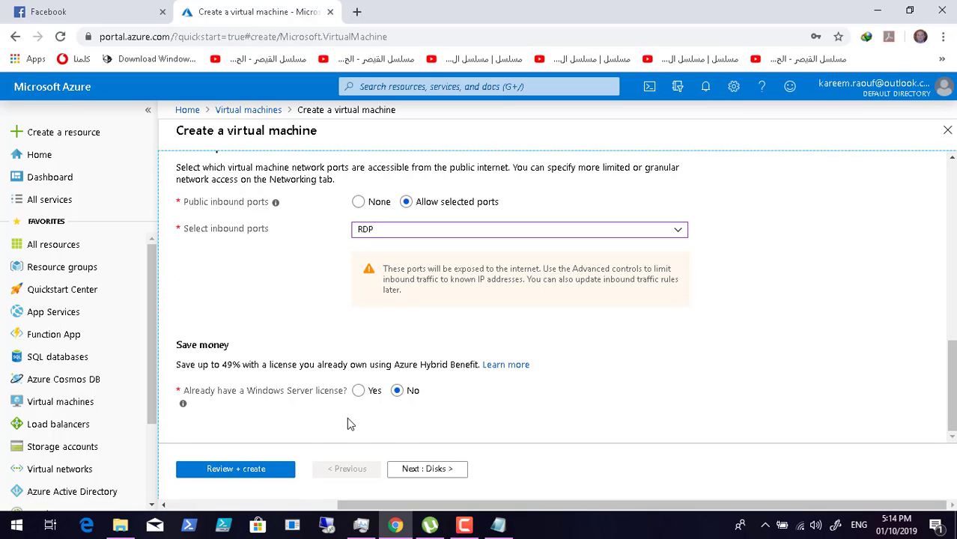
Step: On the Disks tab, try Standard SSD, then keep Premium SSD as the OS disk type
left_click(424, 472)
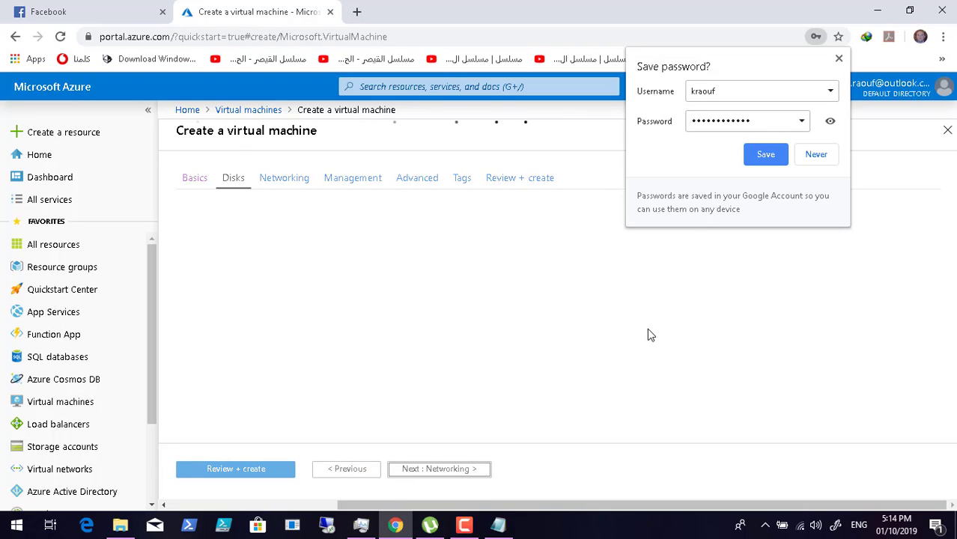
left_click(768, 159)
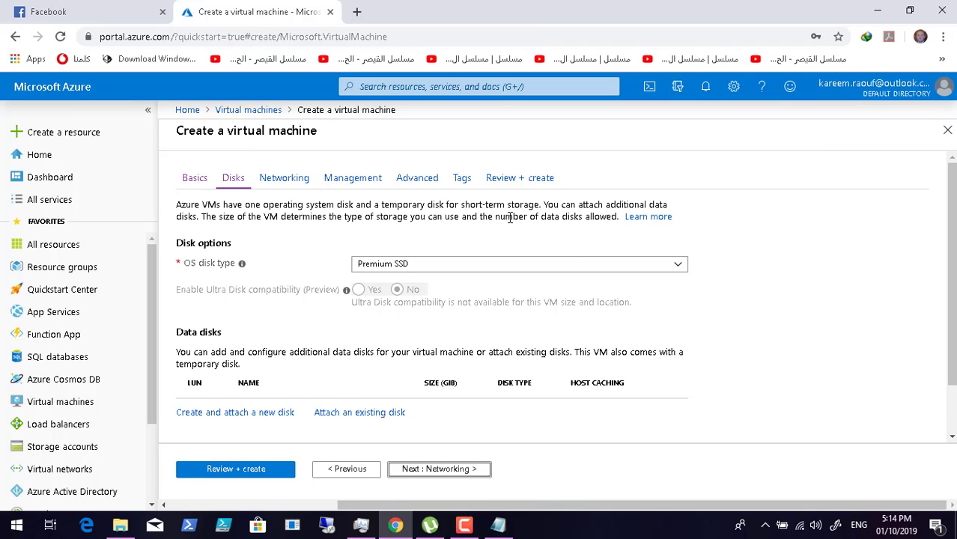
left_click(678, 266)
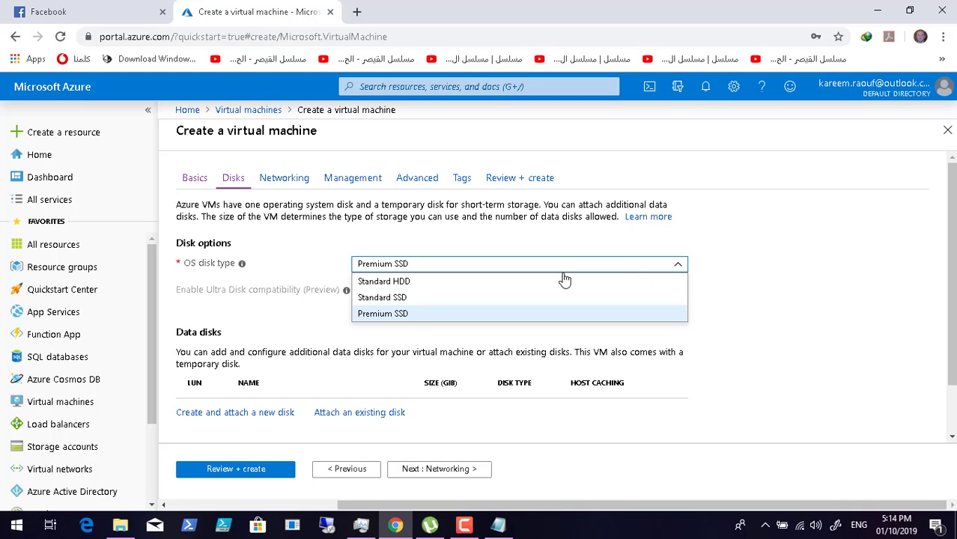
left_click(388, 298)
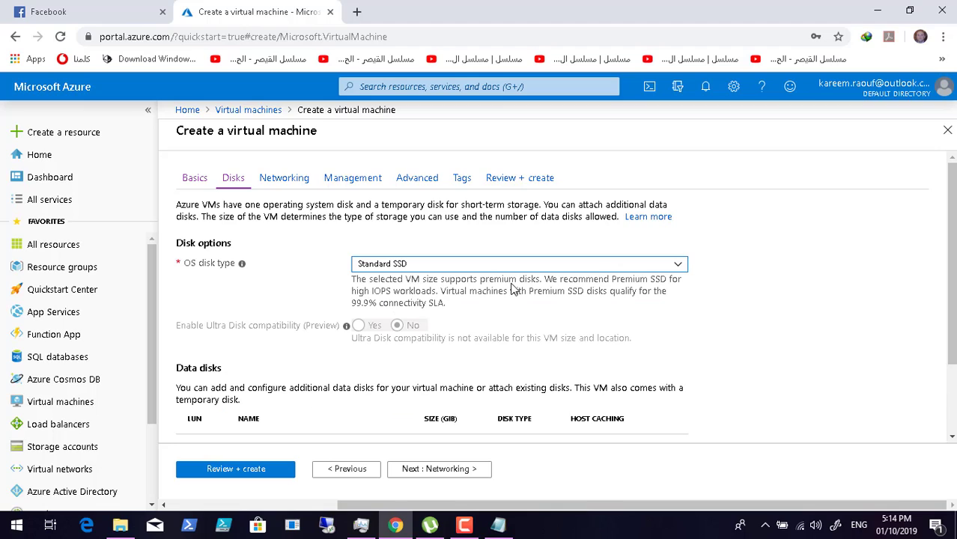
left_click(672, 269)
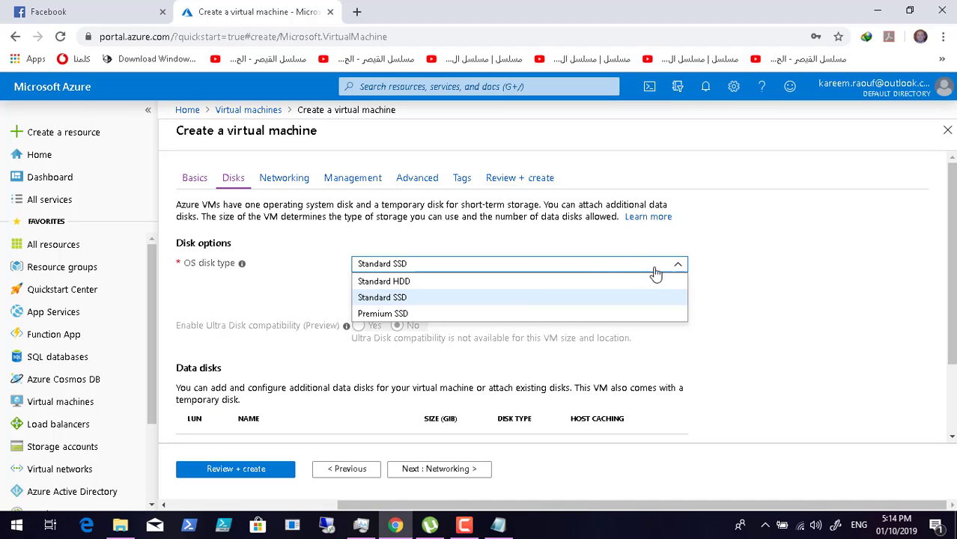
left_click(495, 314)
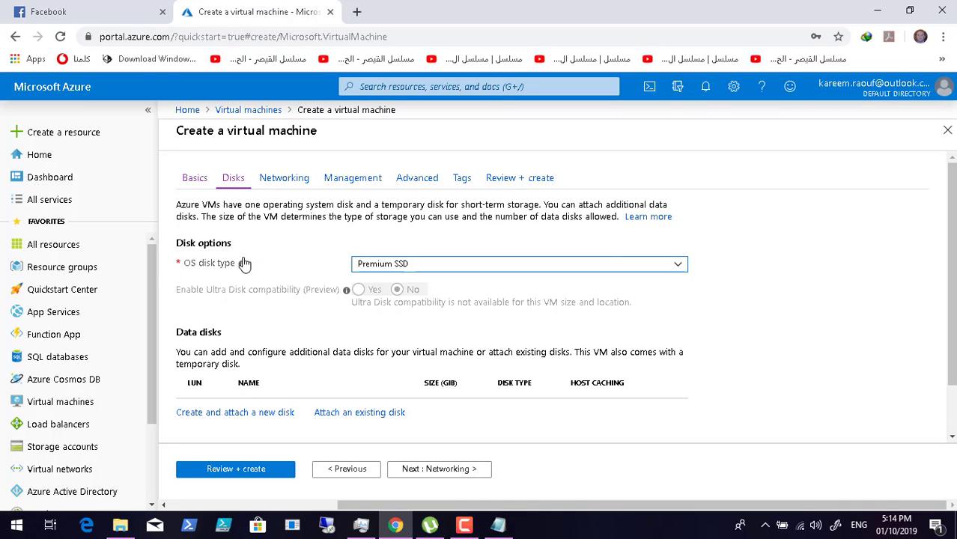
mouse_move(243, 267)
left_click(681, 267)
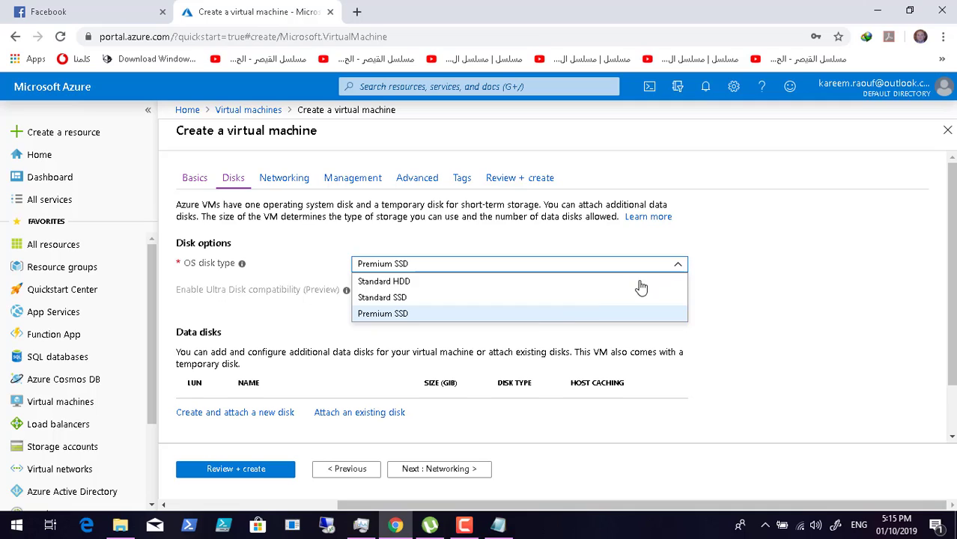
left_click(539, 329)
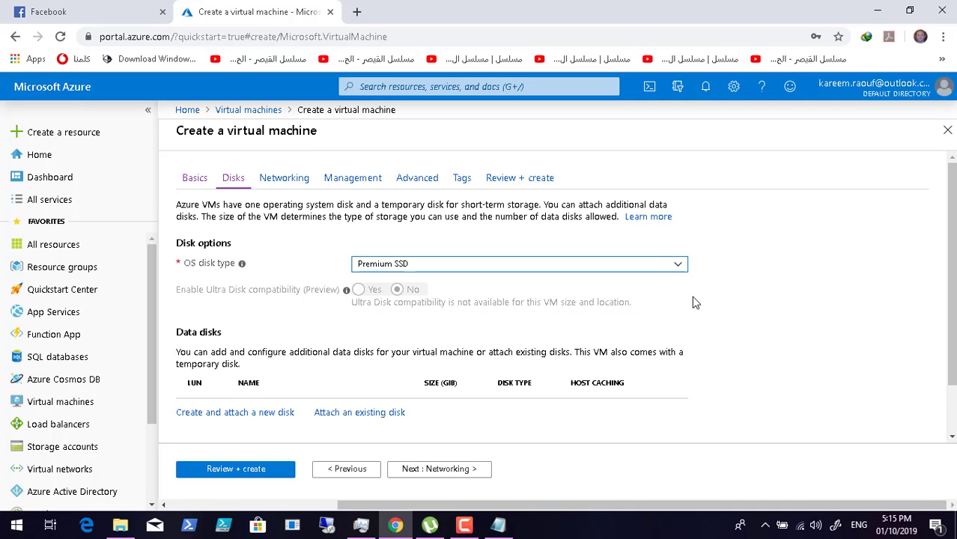
Step: Expand the advanced disk options and continue to the Networking settings
left_click(951, 436)
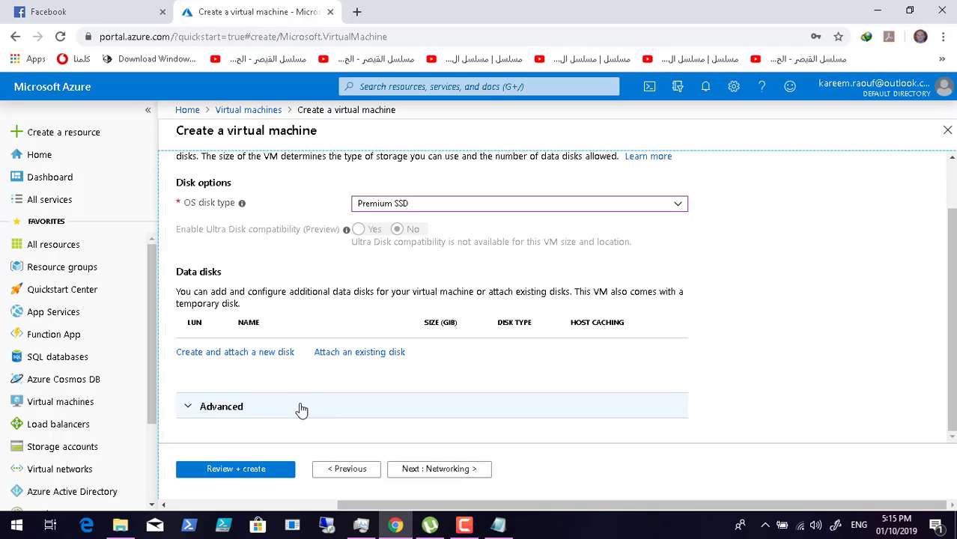
left_click(301, 409)
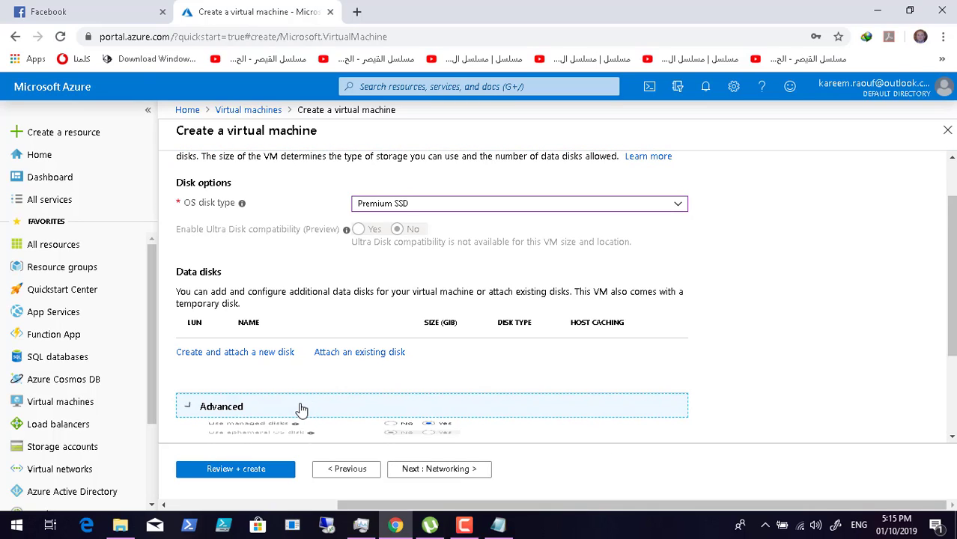
left_click(951, 436)
left_click(951, 436)
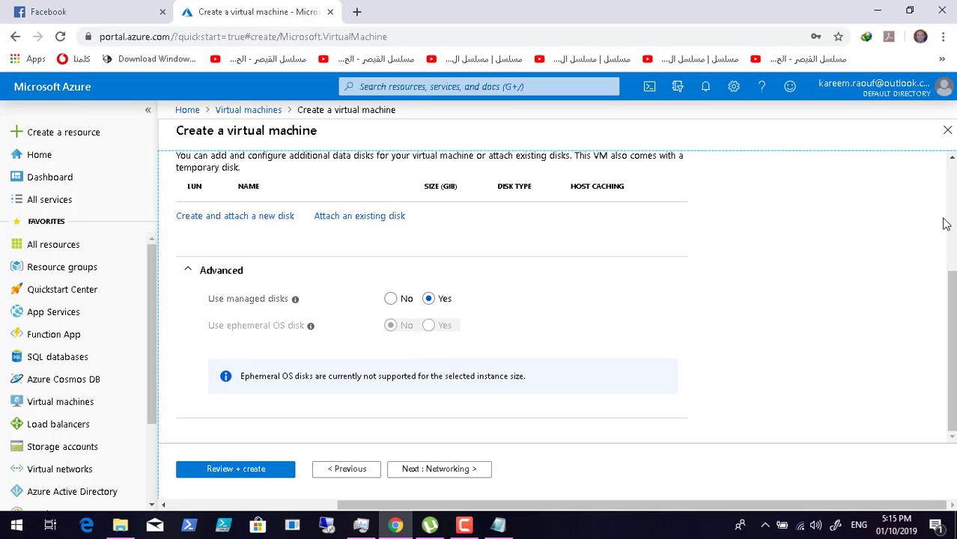
left_click(951, 193)
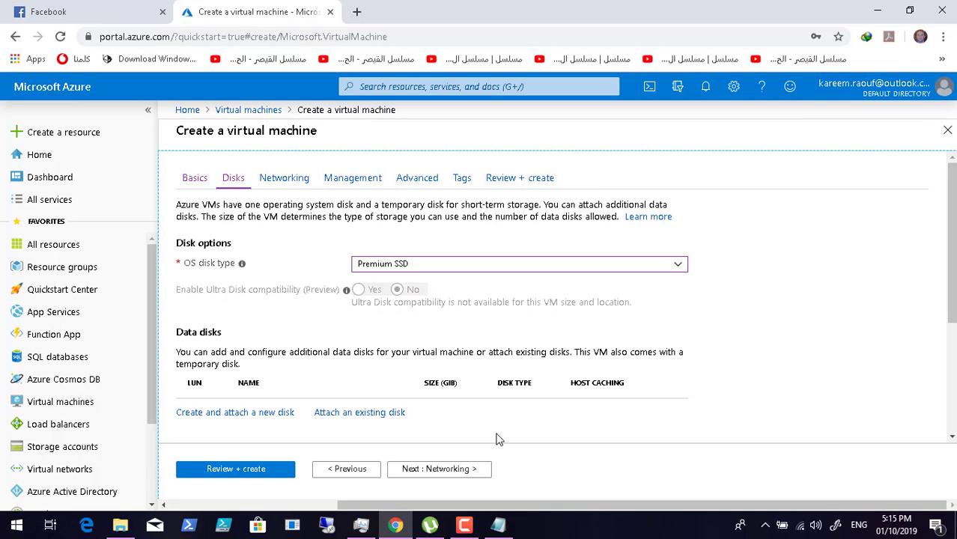
left_click(459, 469)
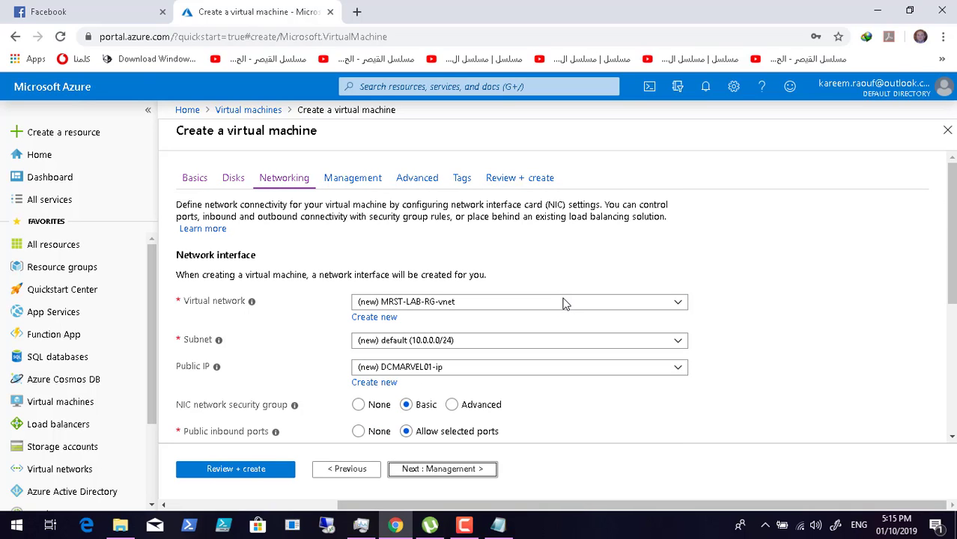
left_click(951, 440)
left_click(951, 440)
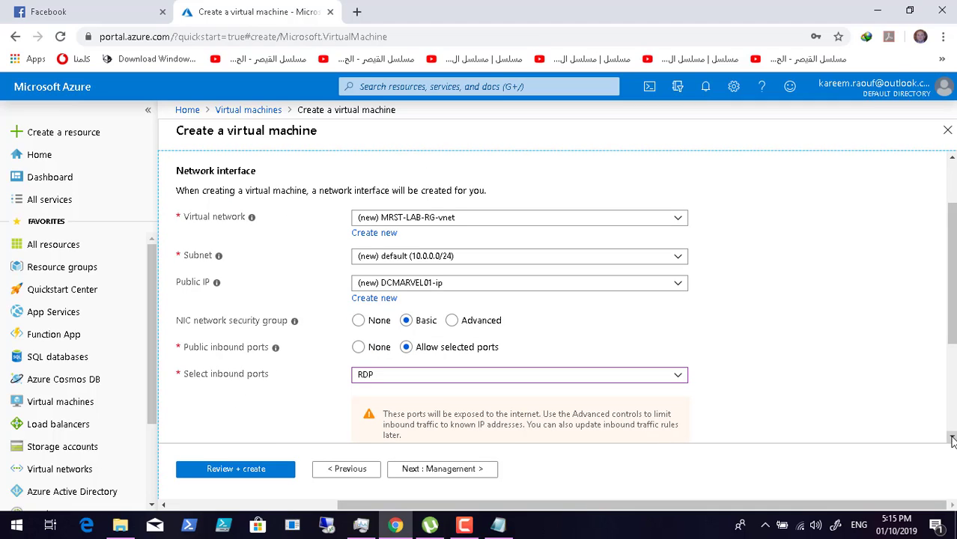
left_click(678, 260)
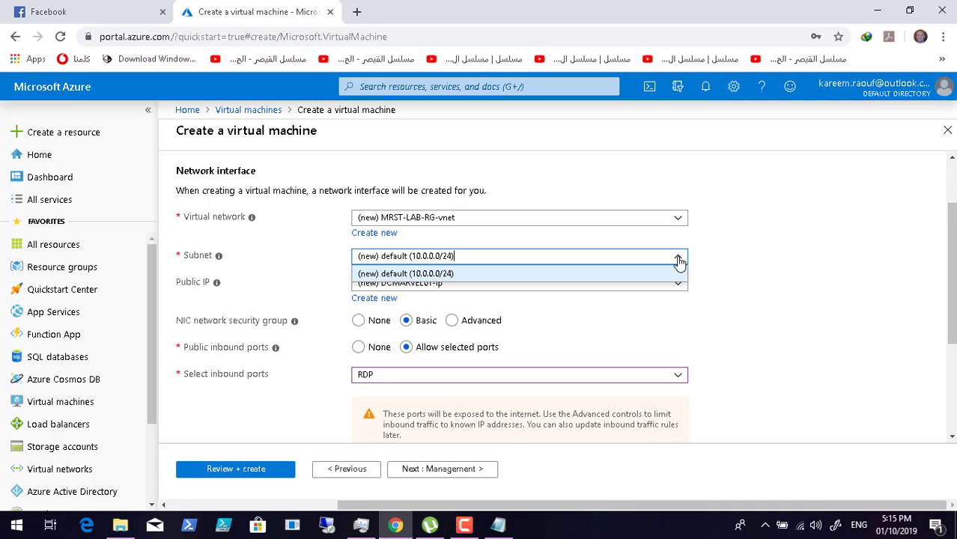
left_click(679, 258)
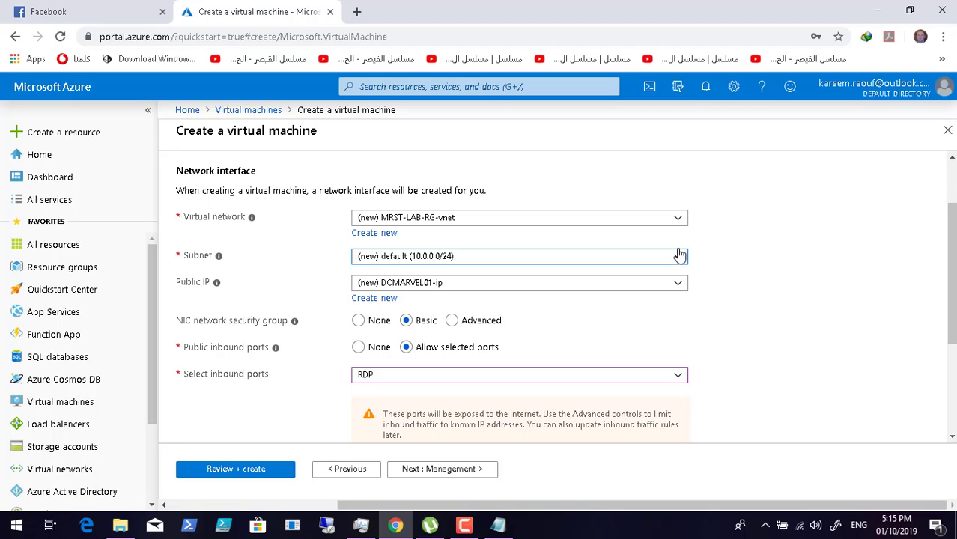
left_click(679, 222)
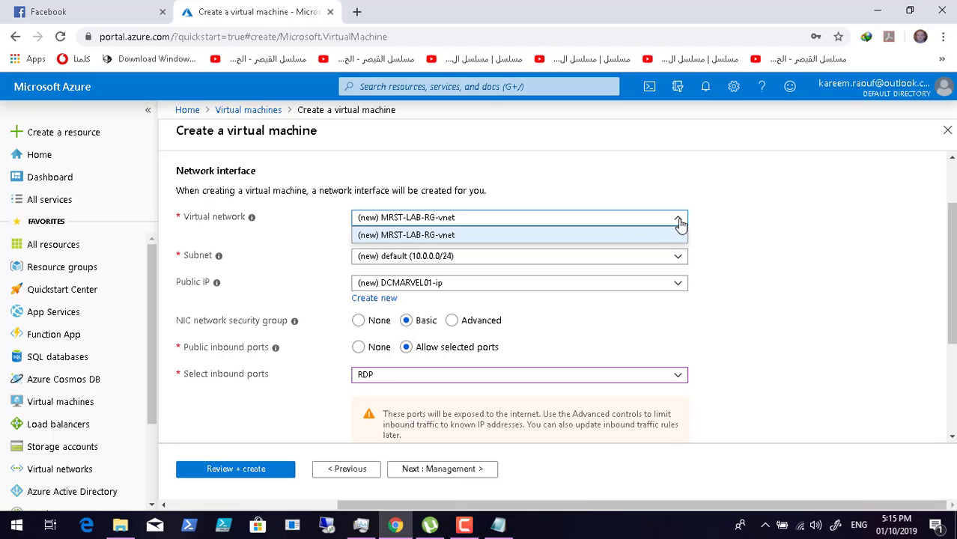
left_click(601, 243)
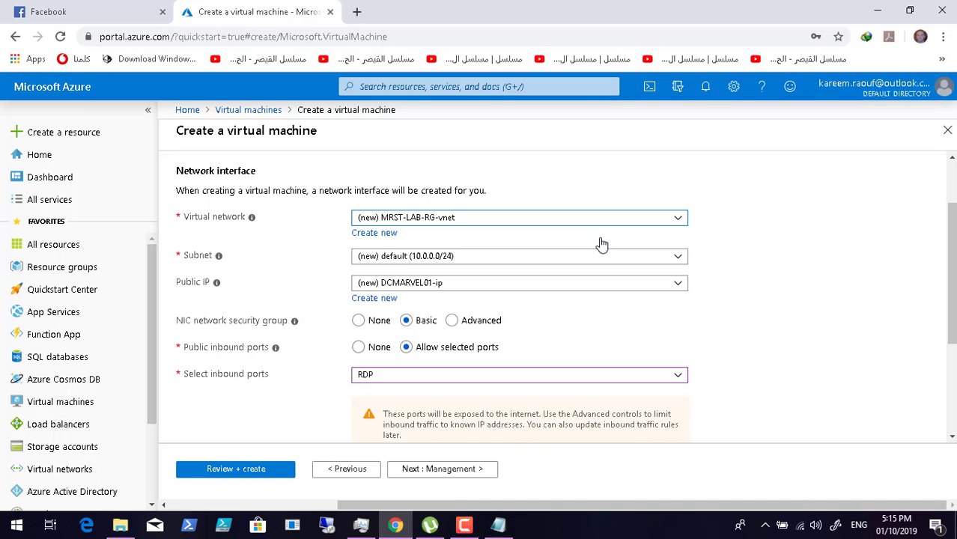
left_click(593, 255)
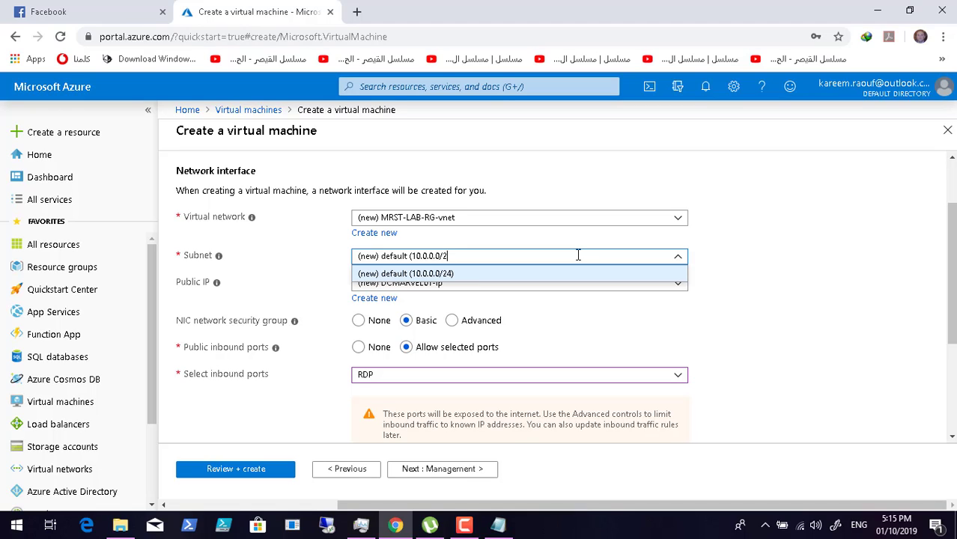
key("BackSpace")
key("BackSpace")
key("BackSpace")
key("BackSpace")
key("BackSpace")
key("BackSpace")
key("BackSpace")
key("BackSpace")
key("BackSpace")
key("BackSpace")
key("BackSpace")
key("BackSpace")
key("BackSpace")
key("BackSpace")
key("BackSpace")
key("BackSpace")
key("BackSpace")
key("BackSpace")
key("BackSpace")
key("BackSpace")
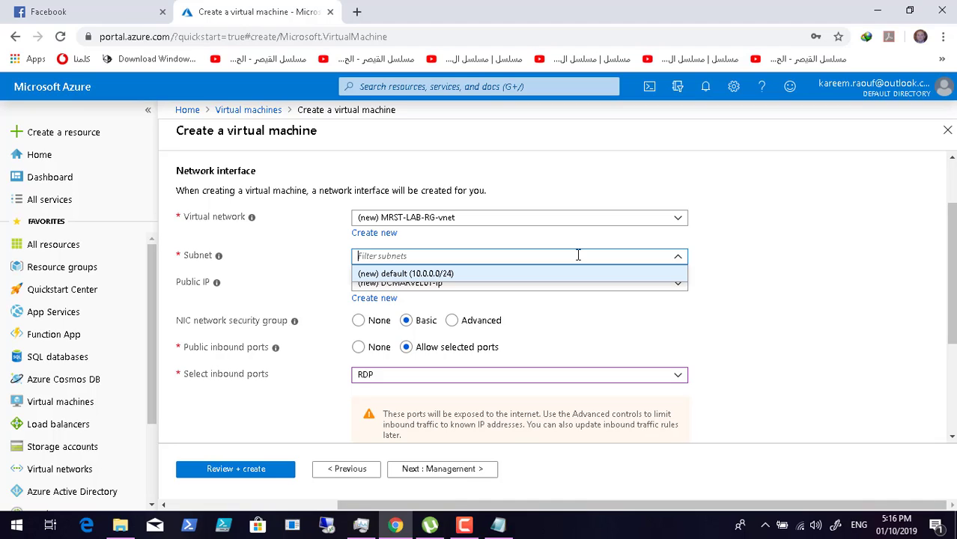
type("192.168.1.0/24")
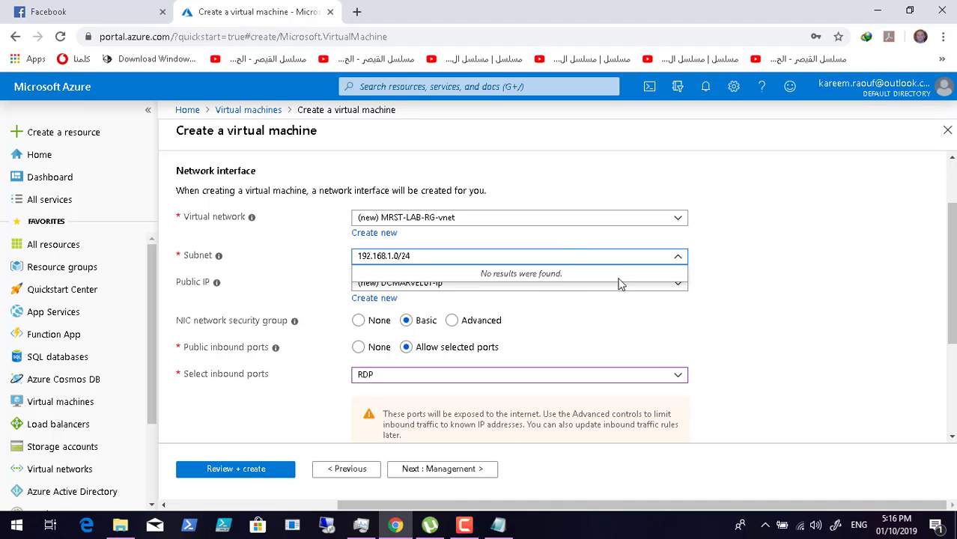
left_click(619, 280)
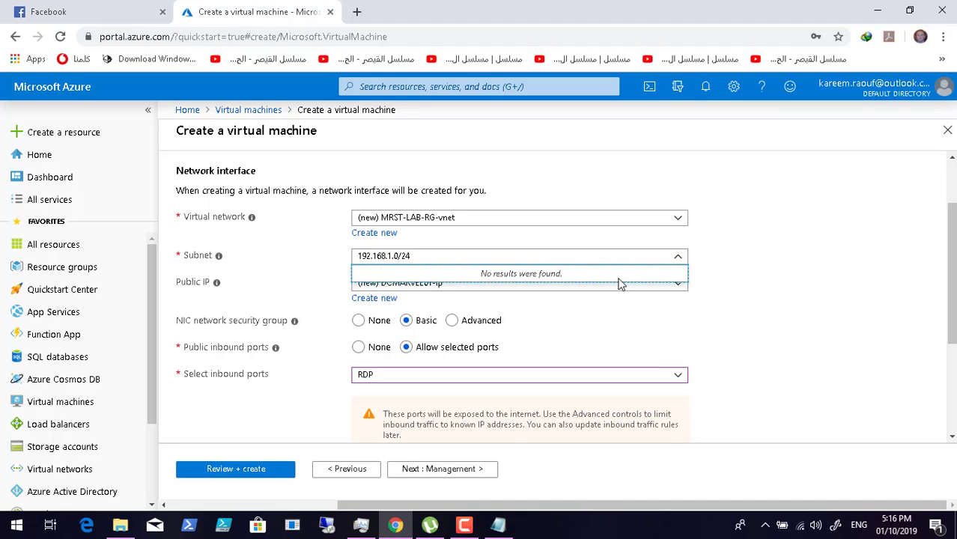
left_click(445, 245)
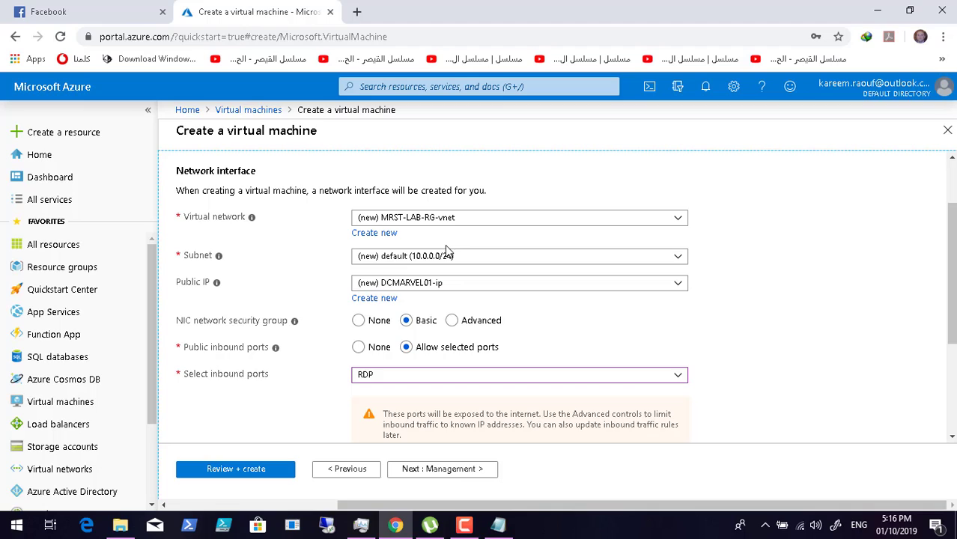
left_click(519, 218)
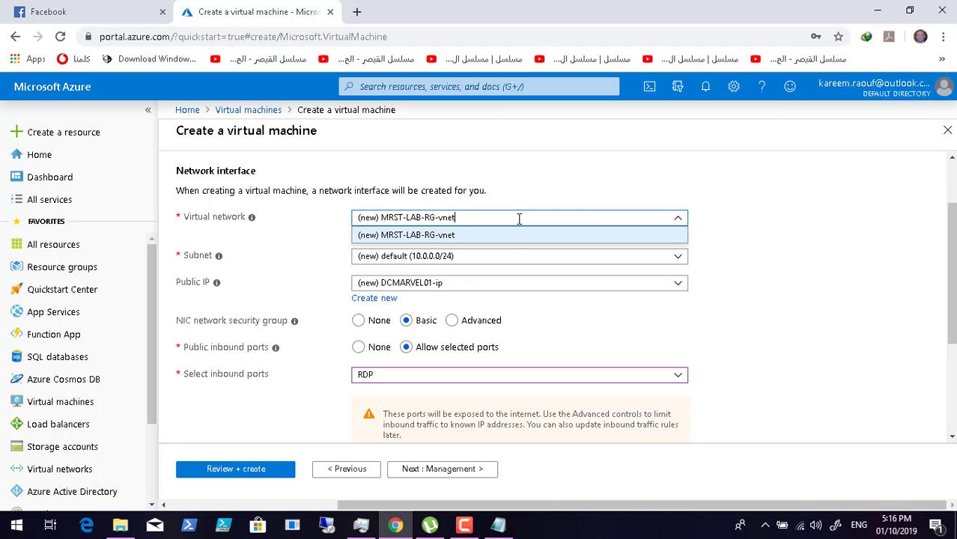
left_click(512, 237)
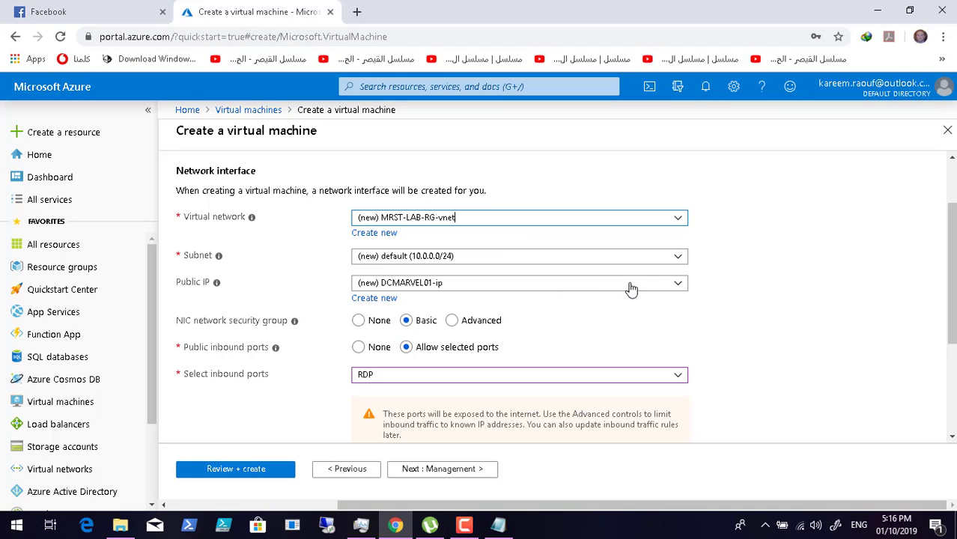
left_click(679, 290)
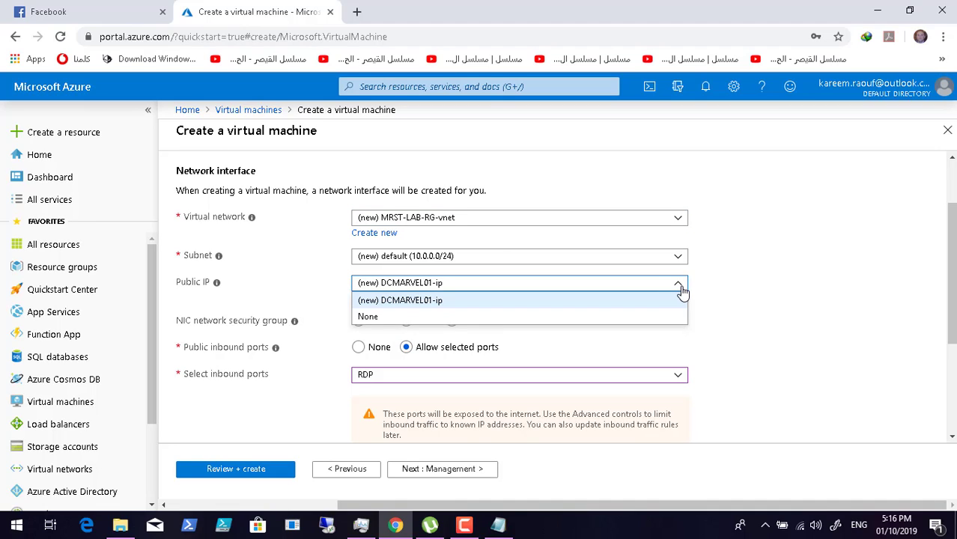
left_click(679, 290)
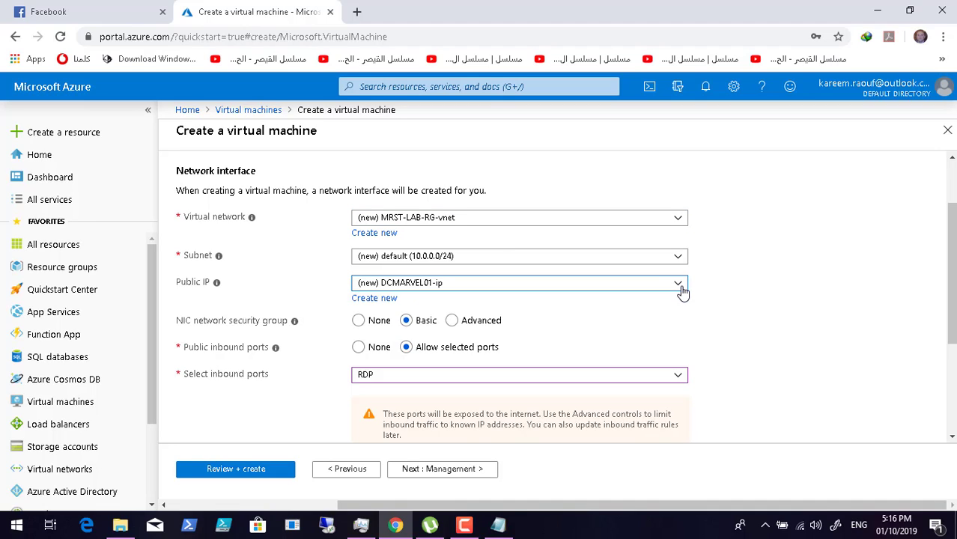
left_click(951, 180)
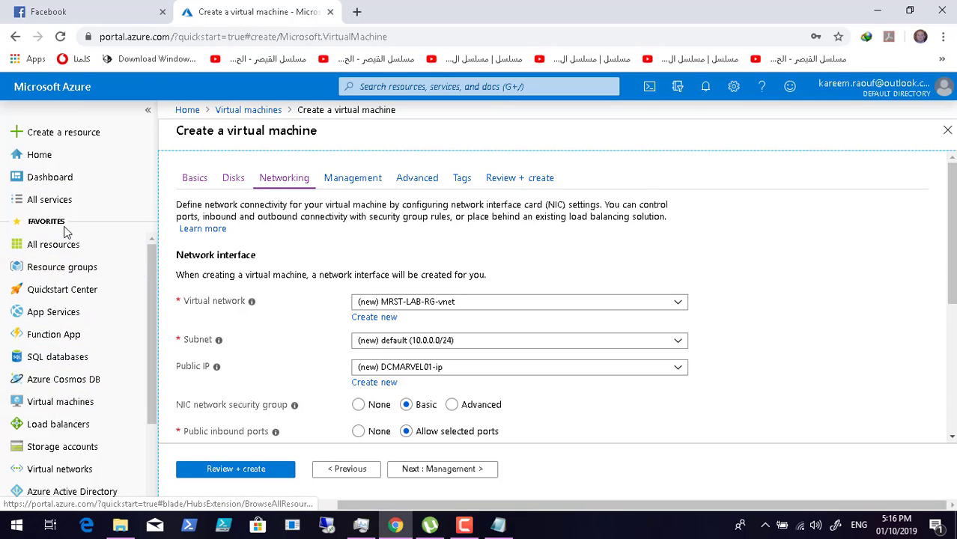
Step: Open Resource groups in a new tab and go to MarvelVNET01 in MRST-LAB-RG
right_click(73, 270)
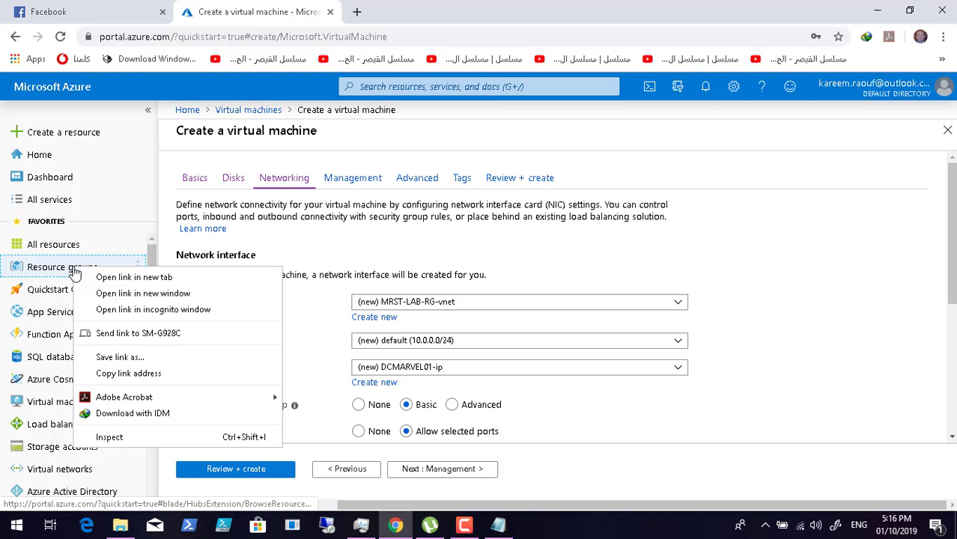
left_click(93, 279)
left_click(416, 12)
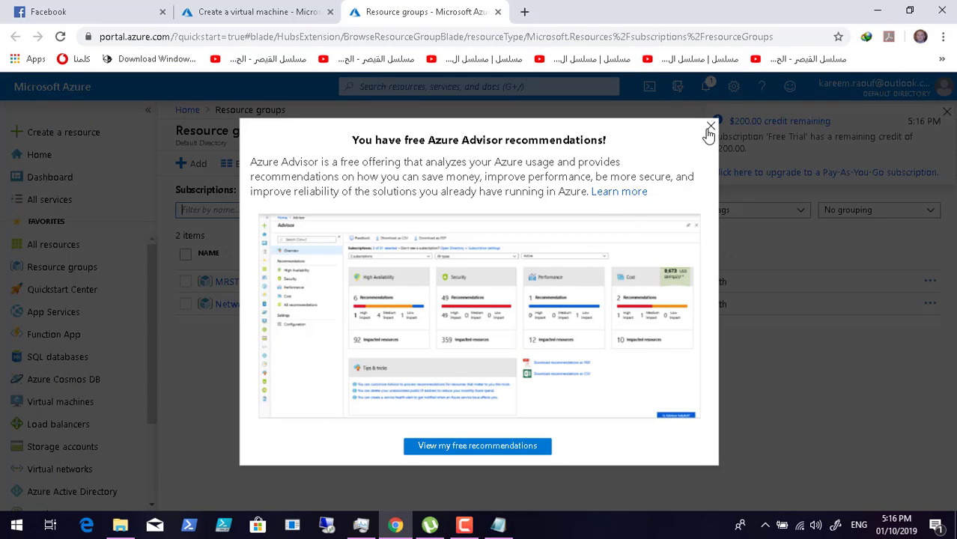
left_click(709, 129)
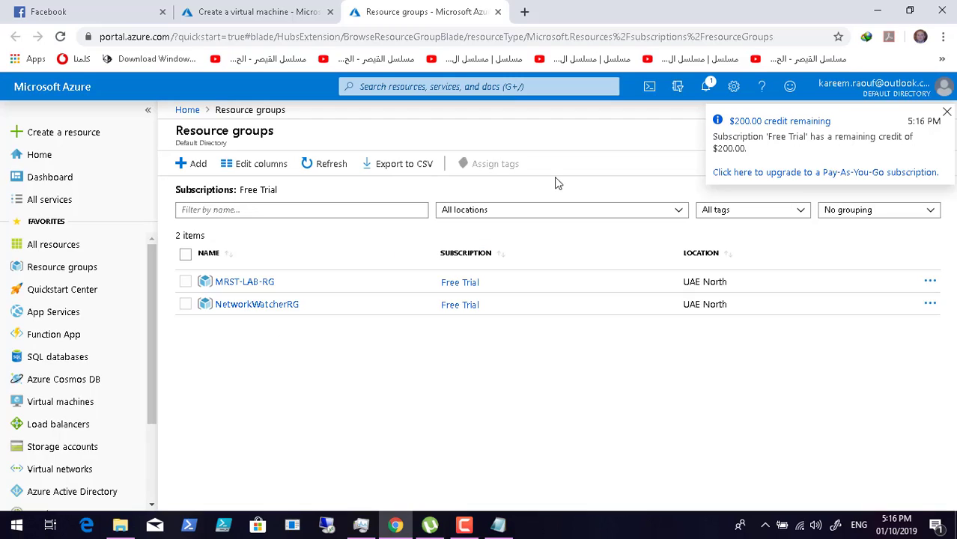
left_click(254, 282)
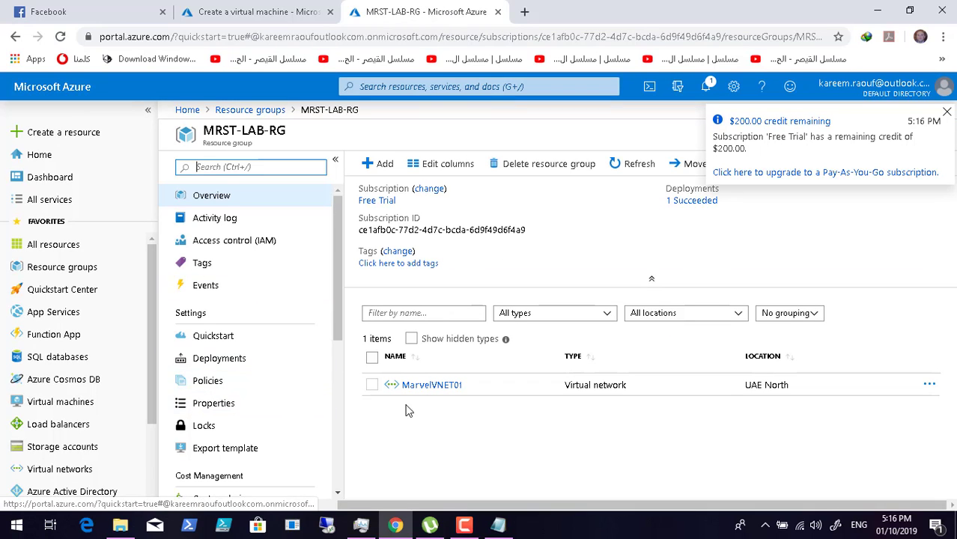
left_click(432, 386)
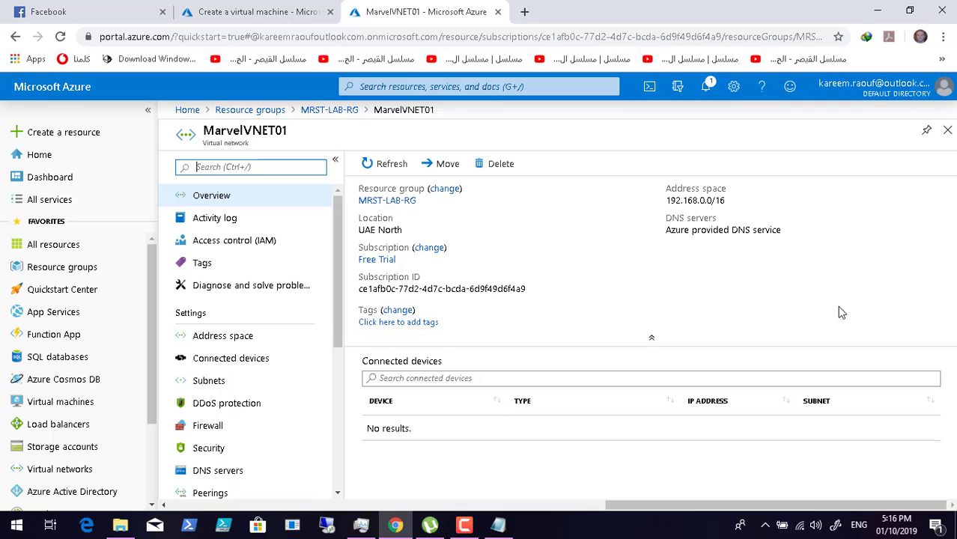
Step: Review MarvelVNET01's subnets and address space, then return to the VM creation tab
left_click(209, 383)
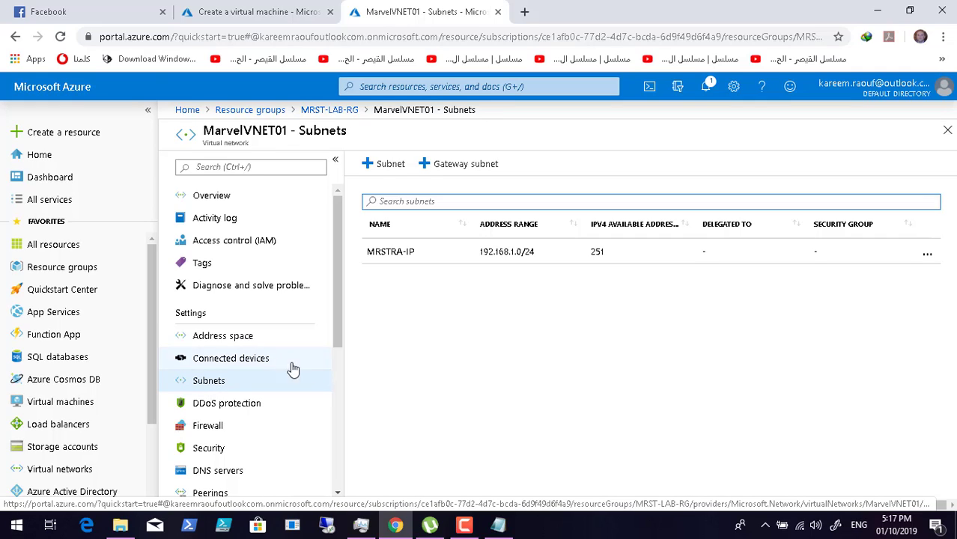
left_click(222, 339)
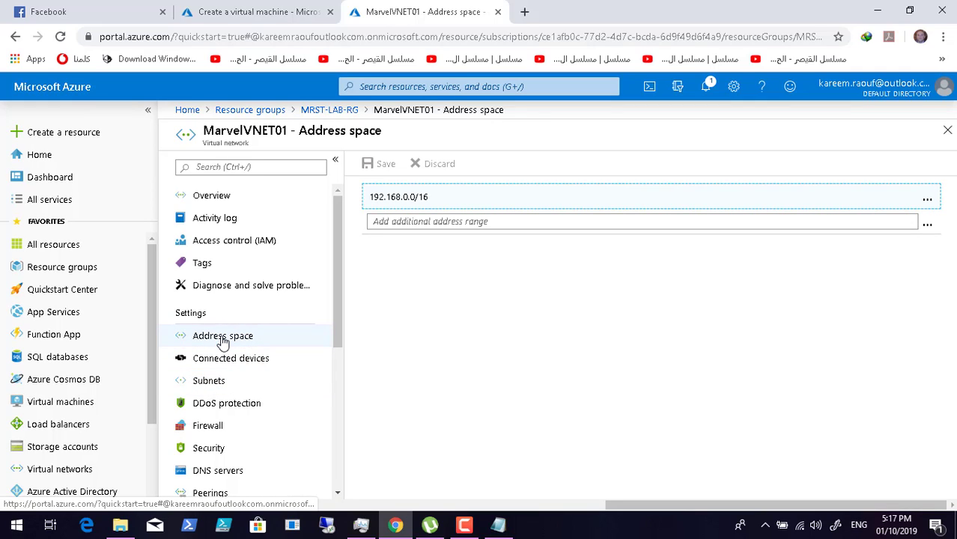
left_click(222, 383)
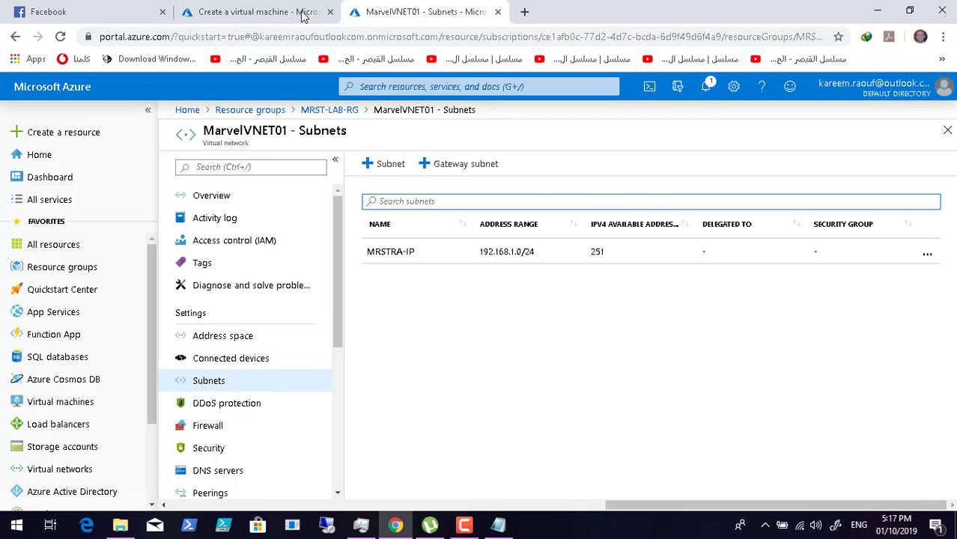
left_click(278, 13)
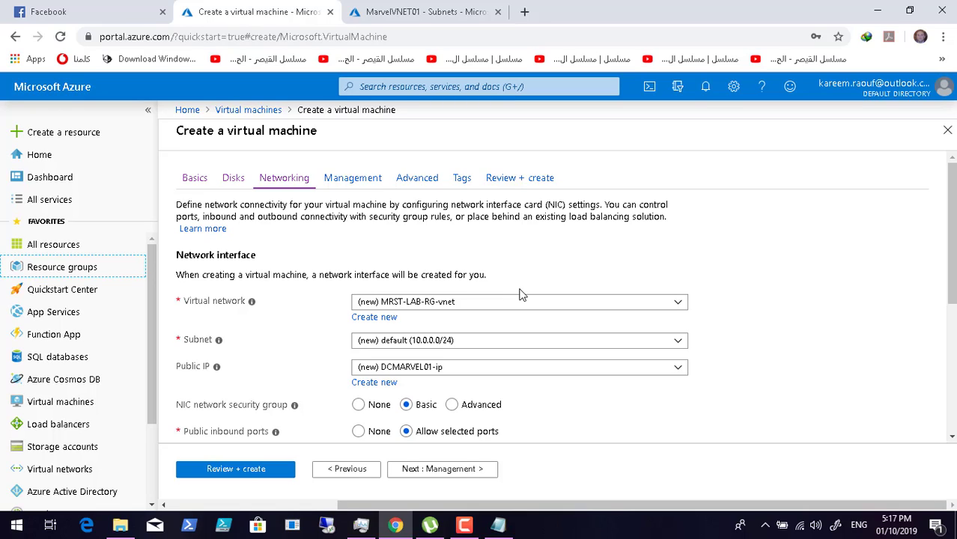
Step: Check the Virtual network and Subnet dropdowns, which offer only the new default network
left_click(677, 305)
left_click(428, 300)
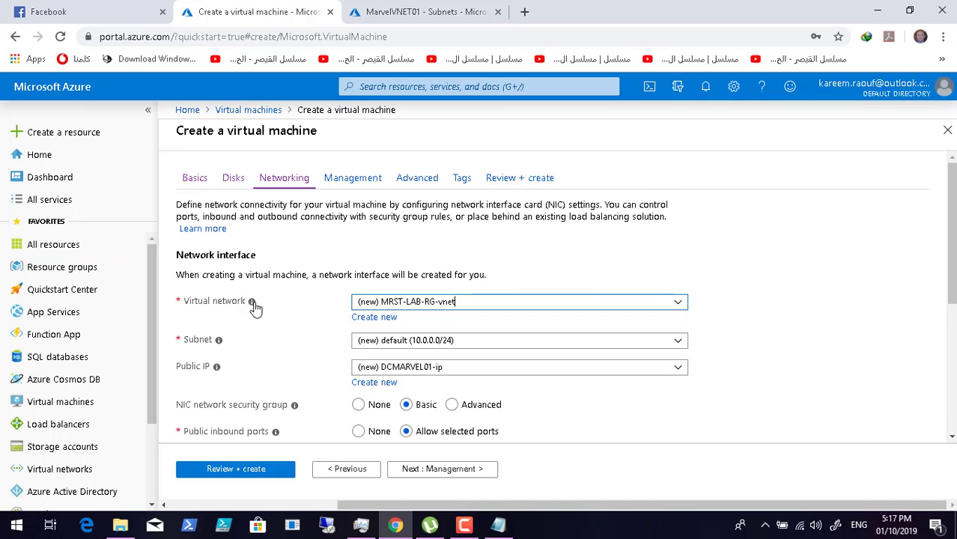
mouse_move(253, 306)
left_click(678, 304)
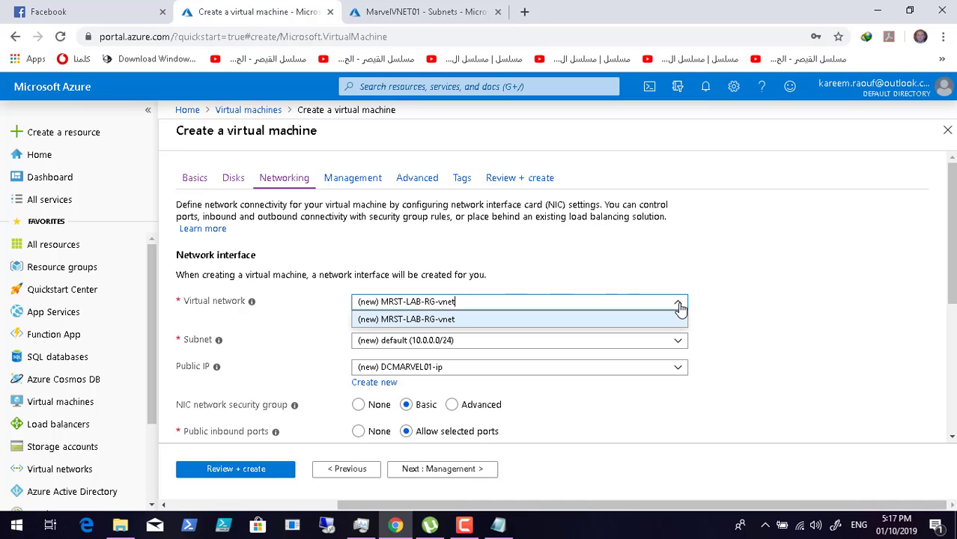
left_click(678, 307)
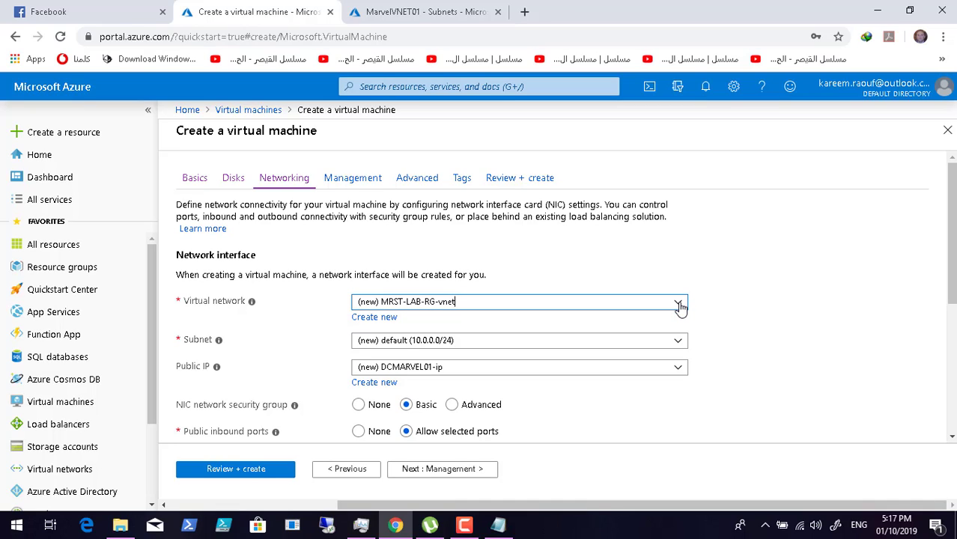
left_click(678, 305)
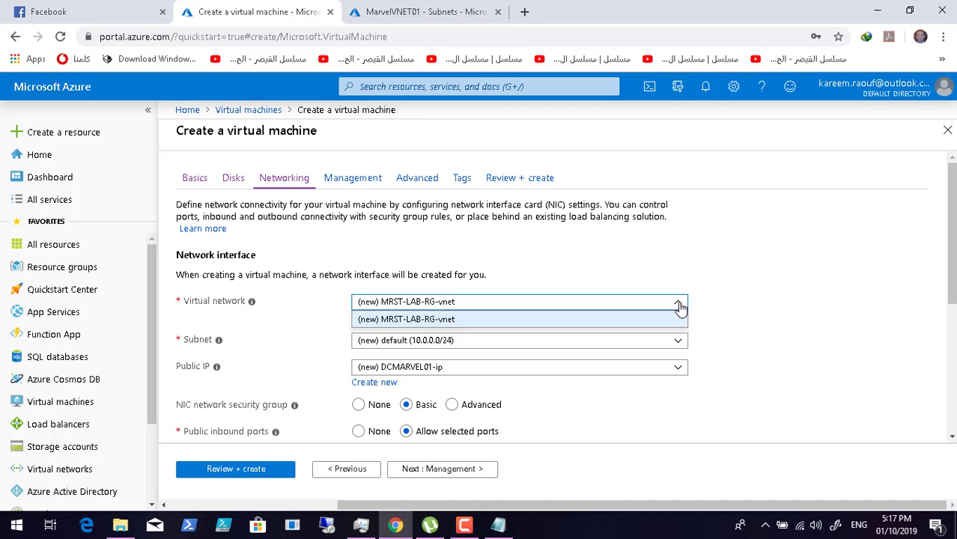
left_click(678, 307)
left_click(677, 343)
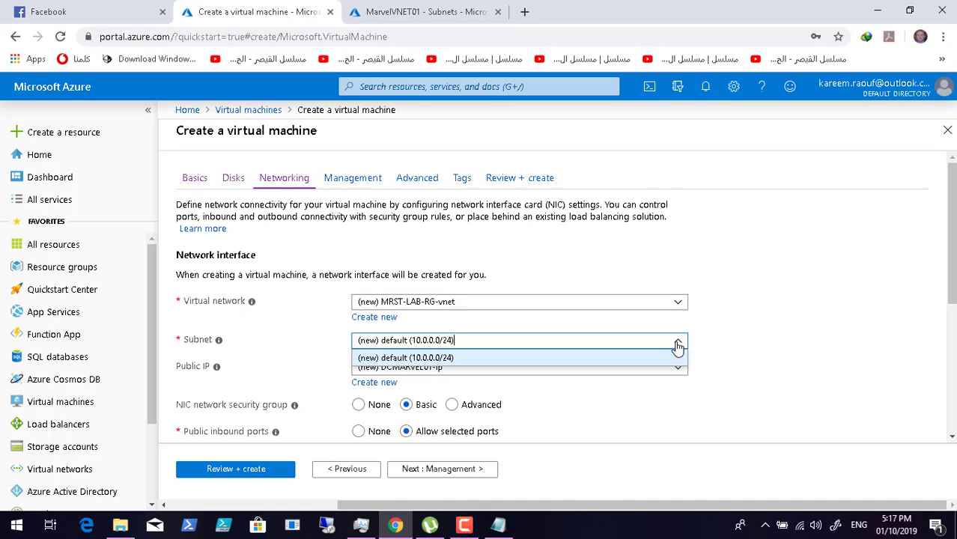
left_click(678, 343)
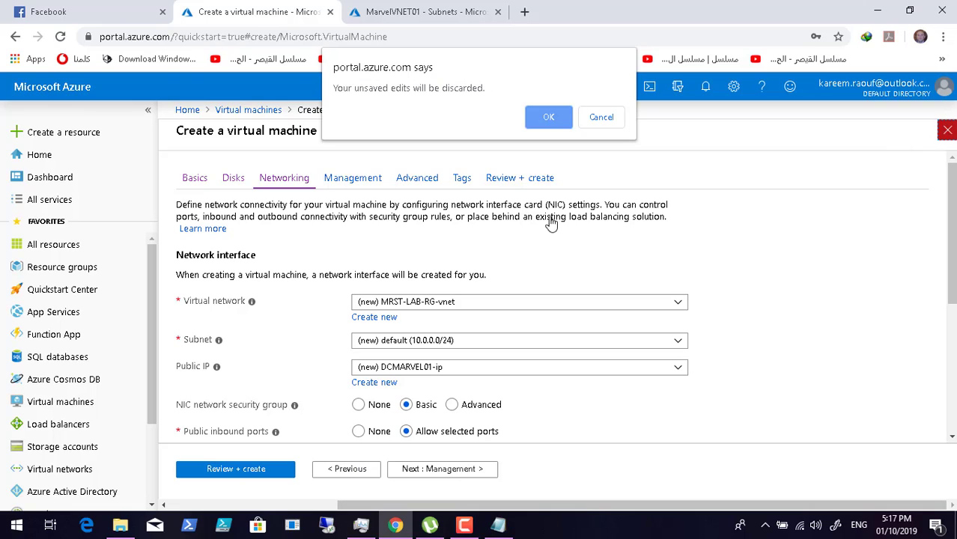
Step: Discard the unfinished VM, revisit MarvelVNET01 under All resources, then go to Virtual machines
left_click(546, 118)
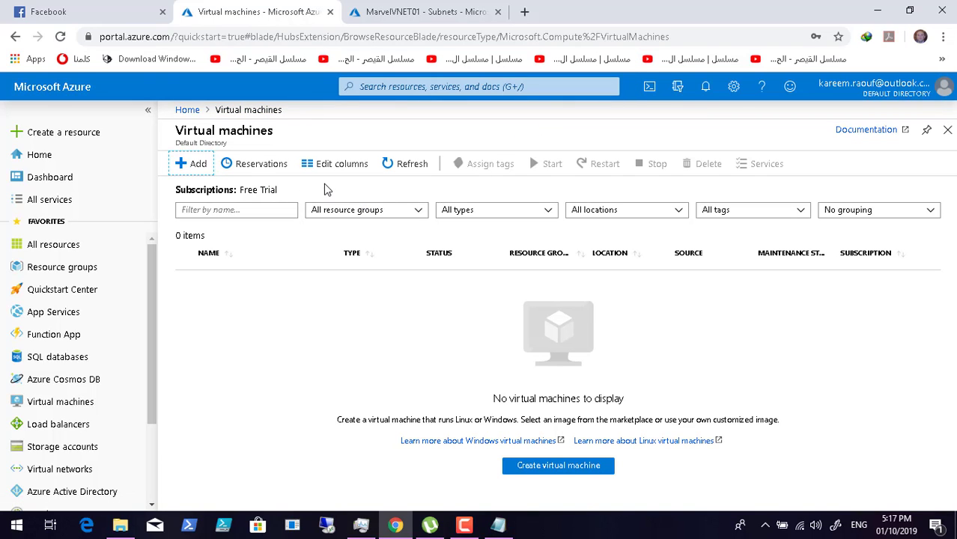
left_click(78, 255)
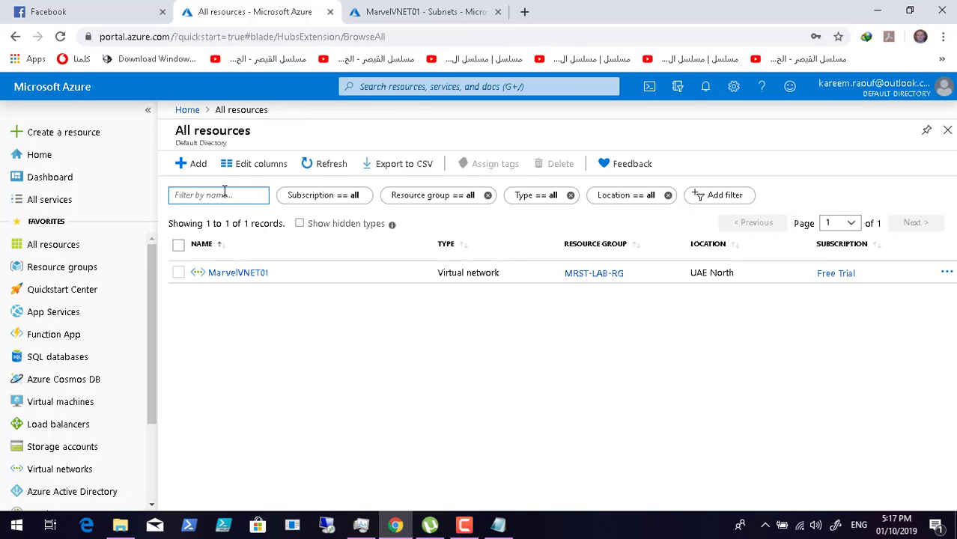
left_click(241, 273)
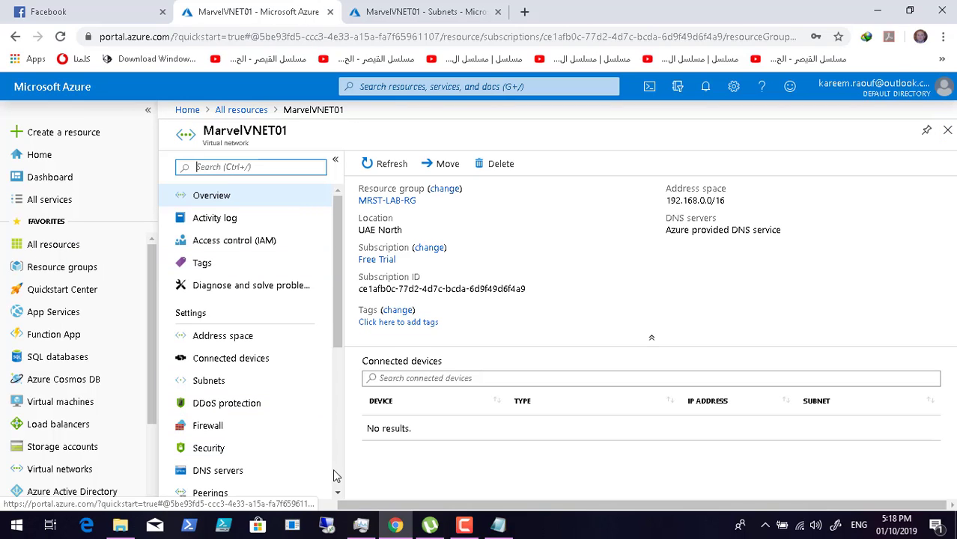
left_click(338, 477)
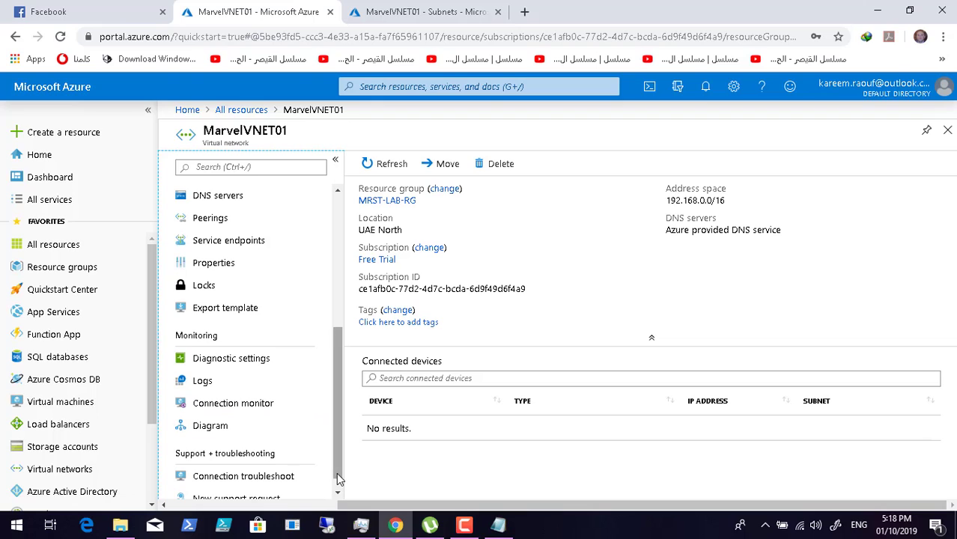
left_click(53, 406)
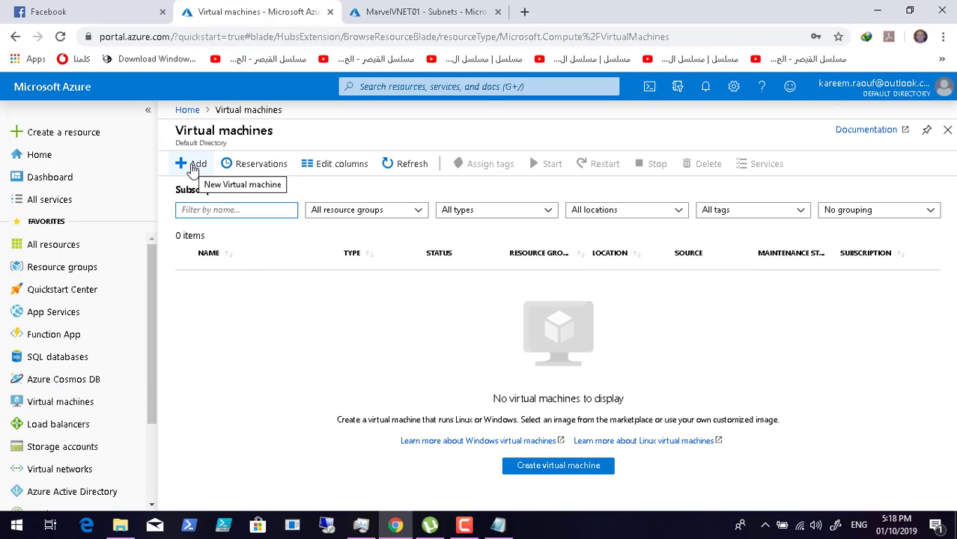
Step: Start a new VM in resource group MRST-LAB-RG named DCMARVEL01
left_click(194, 165)
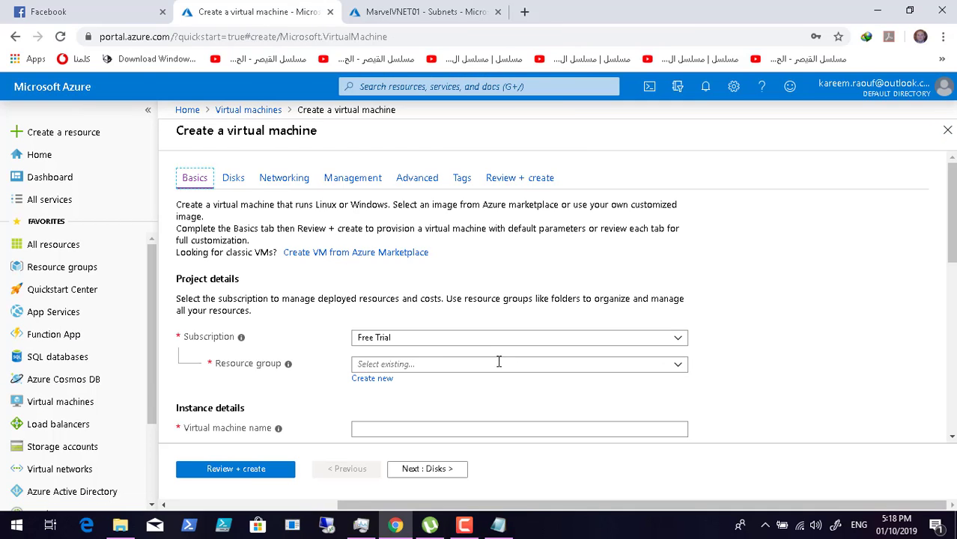
left_click(498, 364)
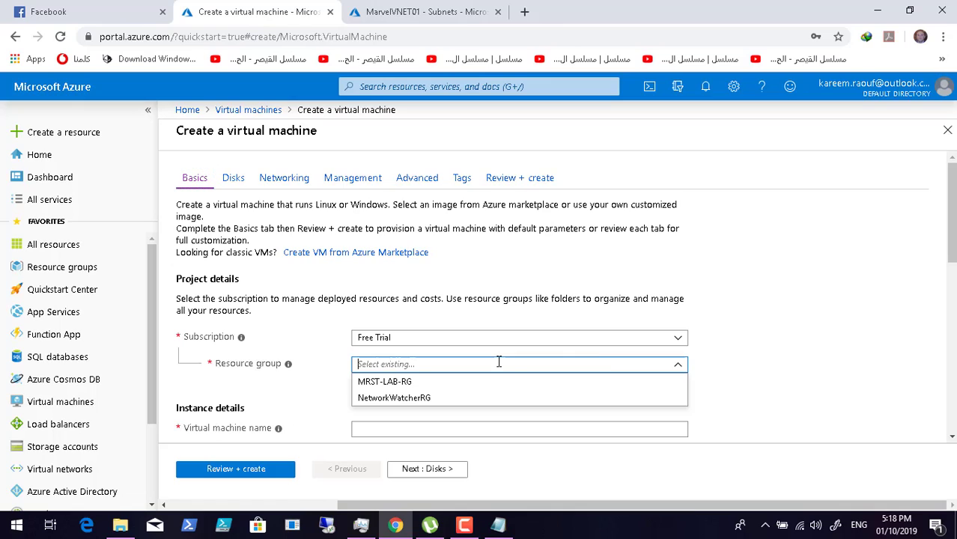
left_click(411, 383)
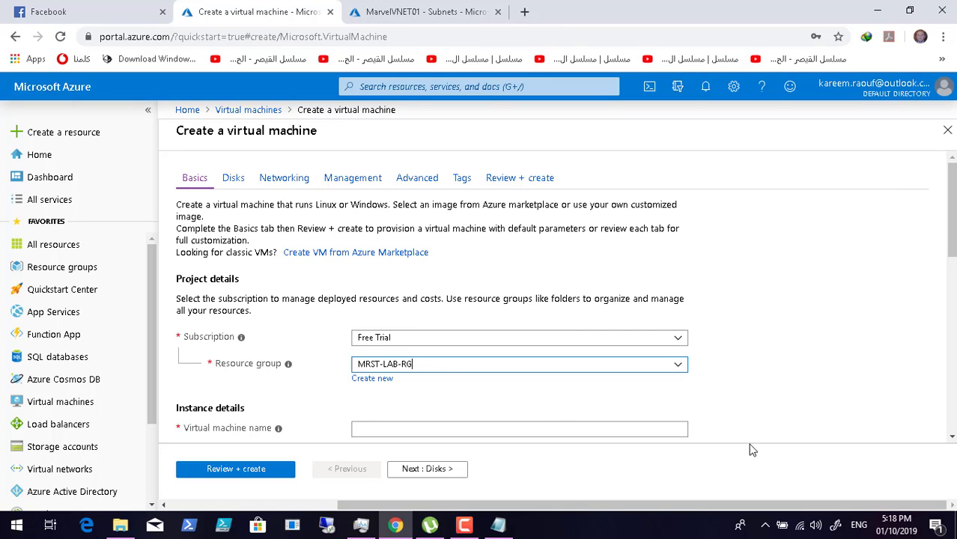
scroll(952, 440, "down", 2)
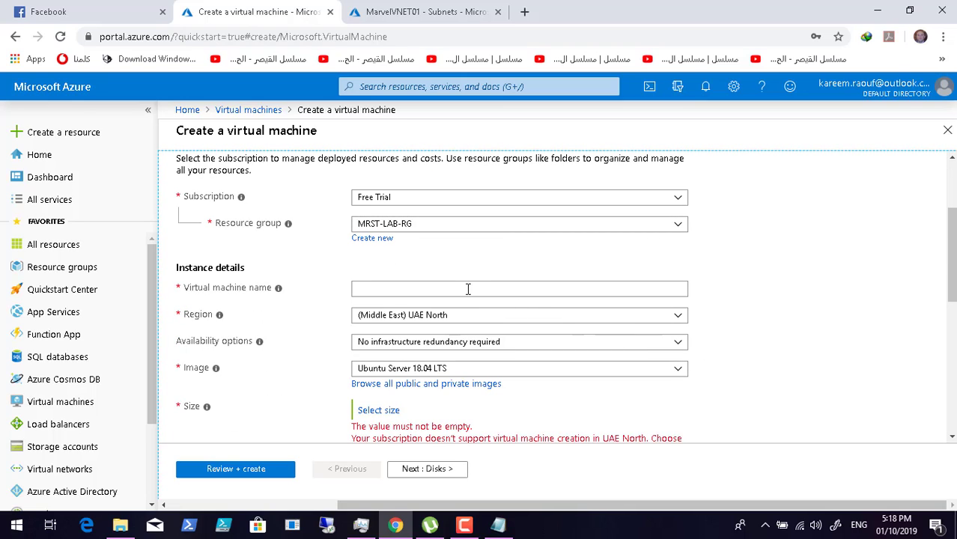
left_click(468, 288)
type("DC")
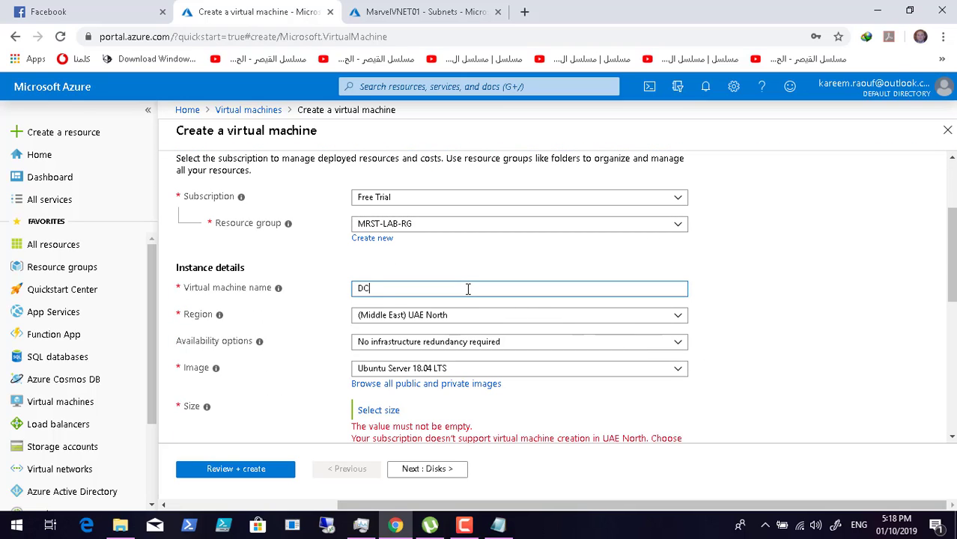
type("MARVEL")
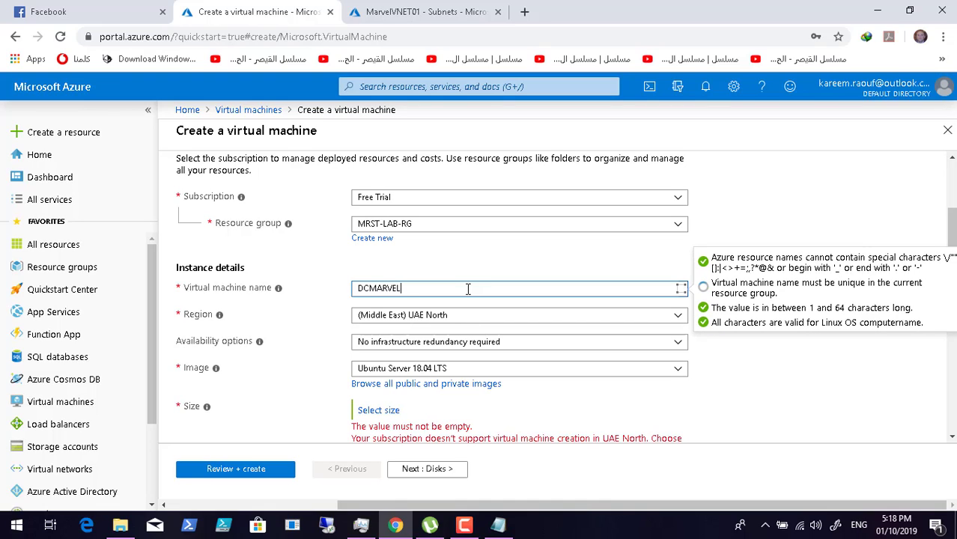
type("01")
Step: Set the region to (US) East US and keep no infrastructure redundancy required
left_click(678, 315)
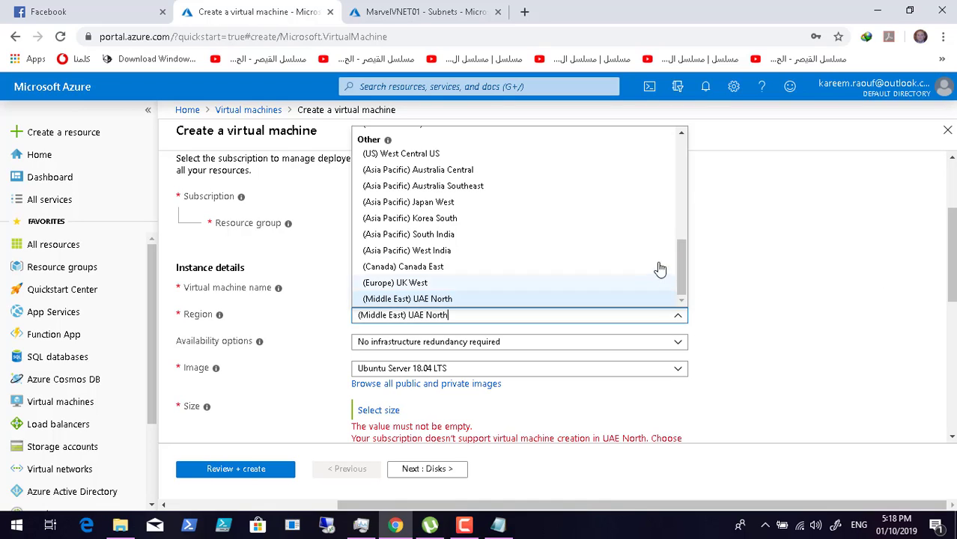
left_click_drag(684, 268, 685, 142)
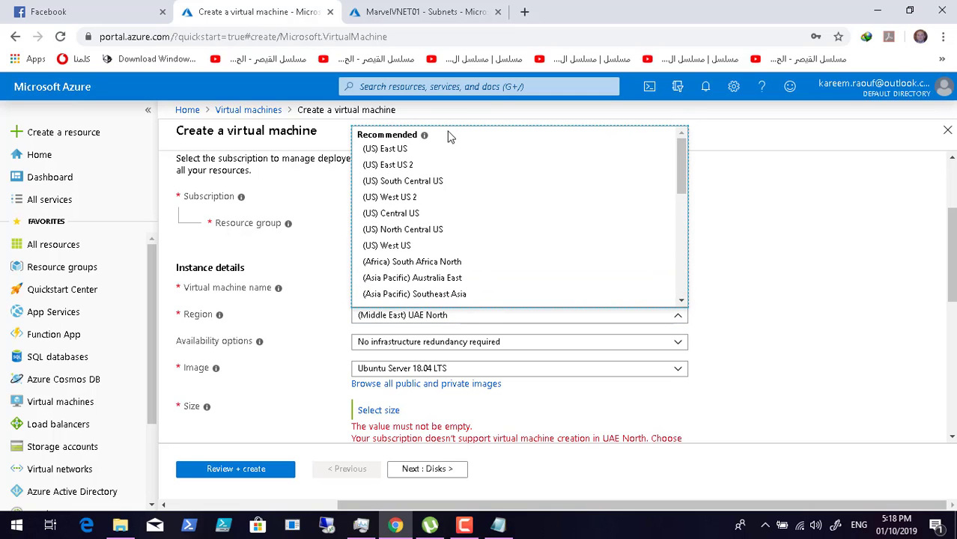
left_click(404, 151)
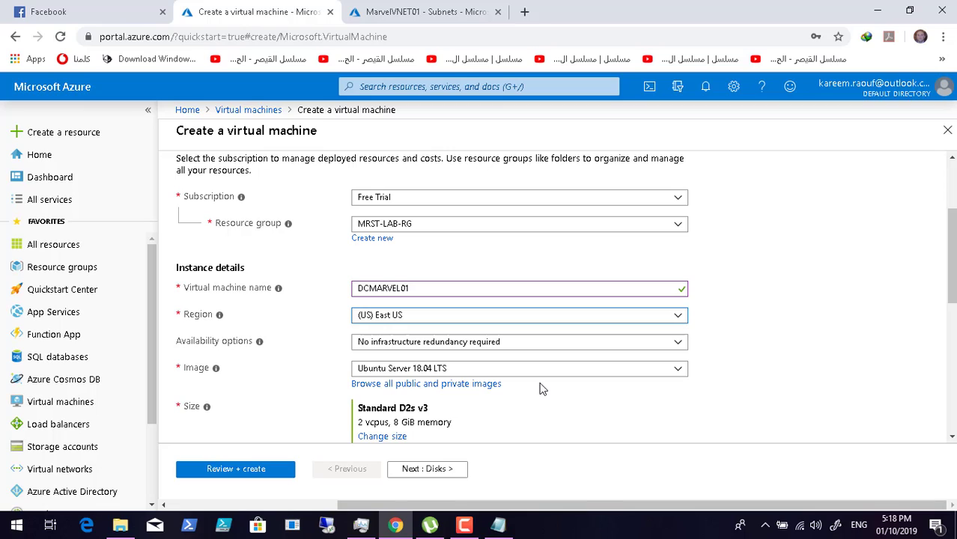
left_click(678, 319)
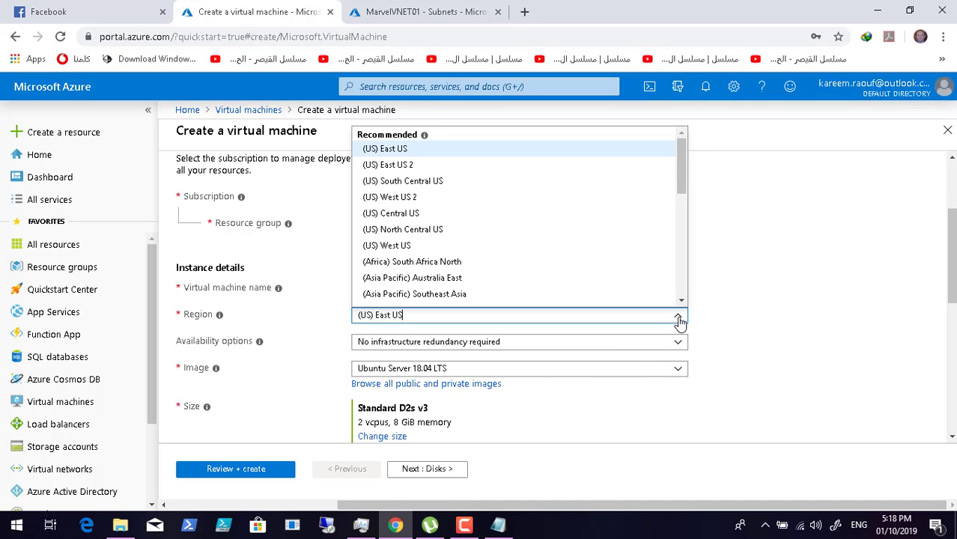
left_click(766, 311)
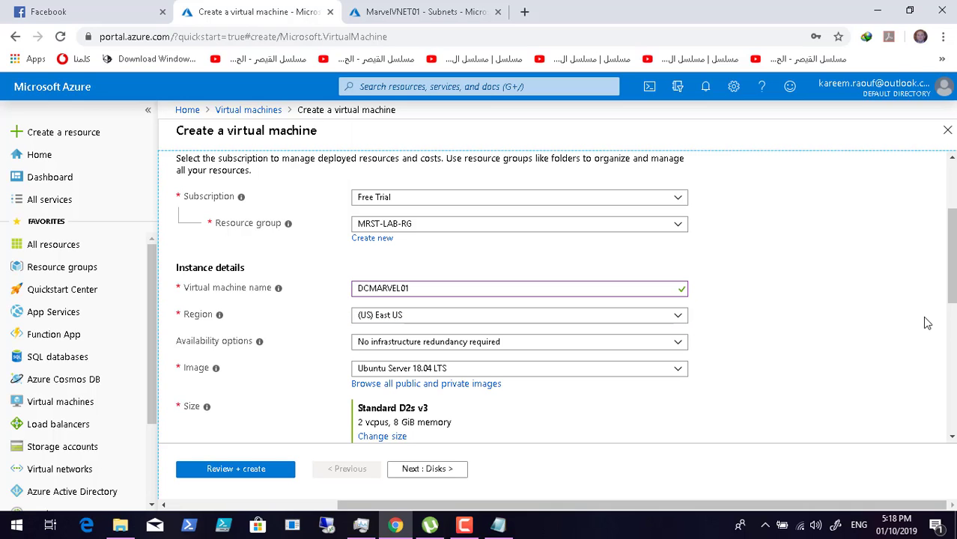
scroll(949, 299, "down", 3)
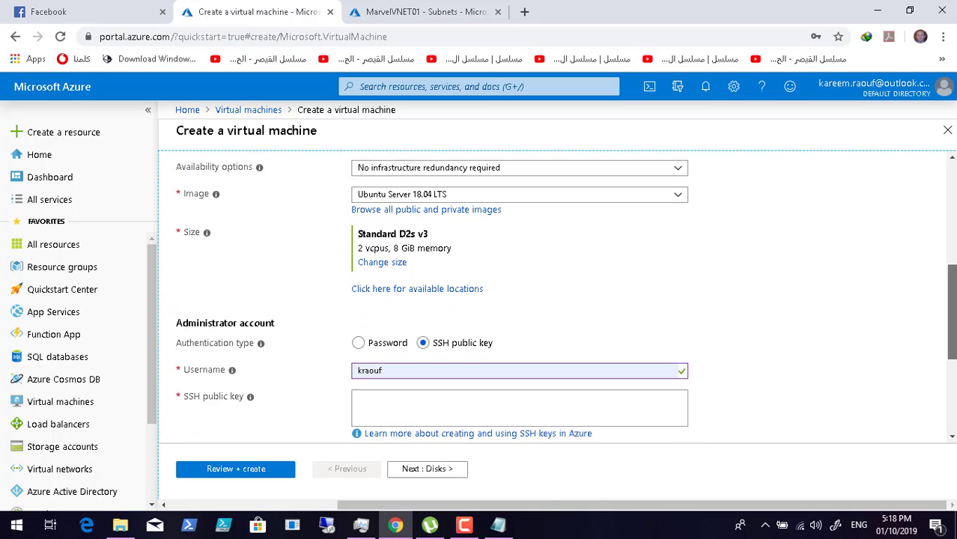
scroll(554, 300, "up", 3)
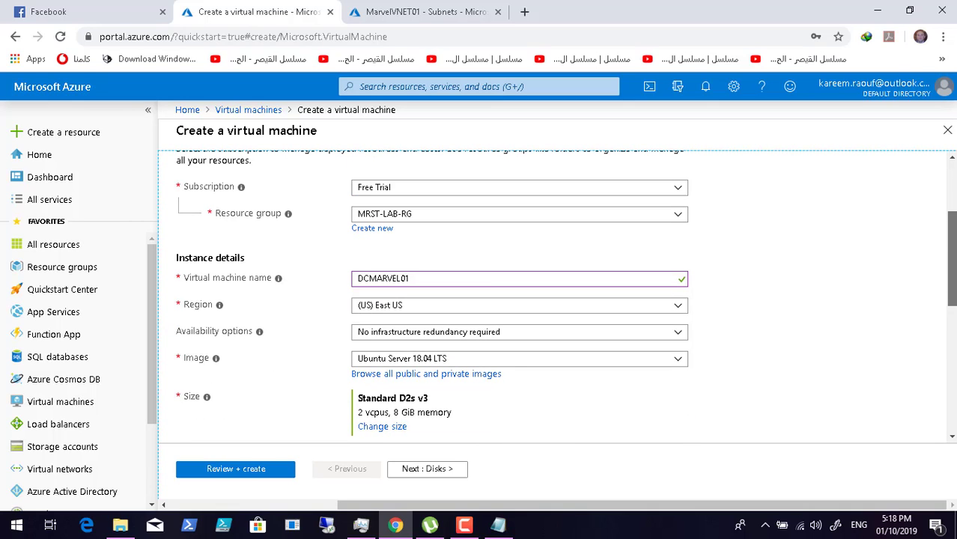
scroll(799, 337, "down", 1)
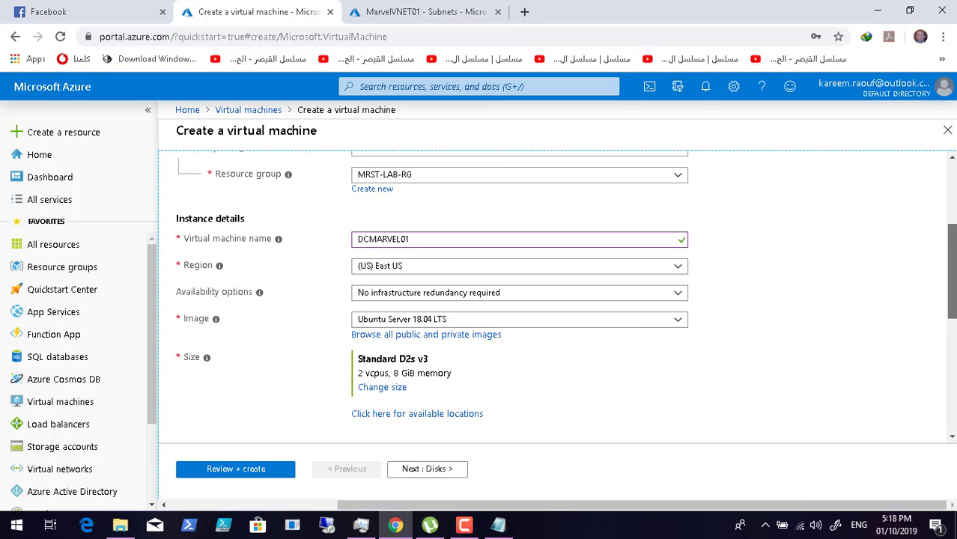
left_click(677, 294)
left_click(681, 297)
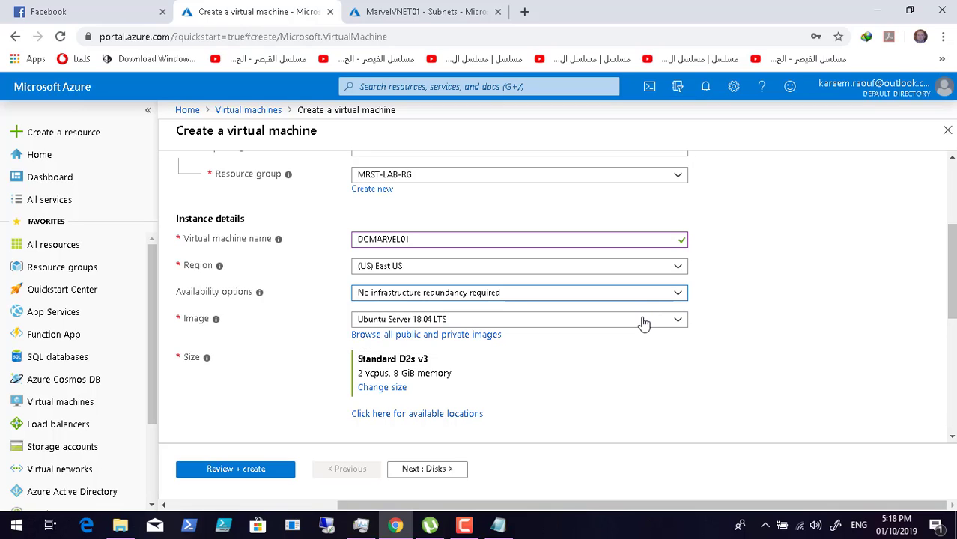
left_click(682, 323)
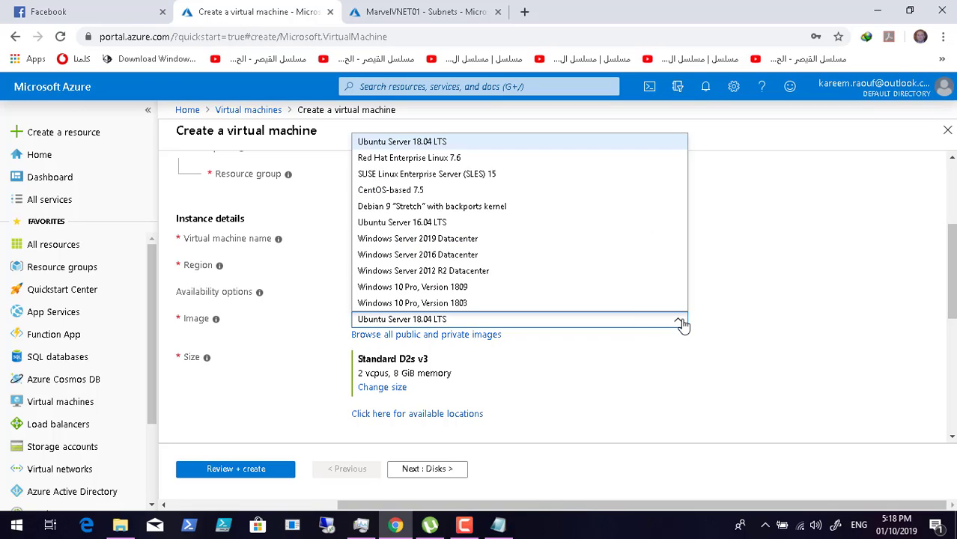
Step: Select the Windows Server 2019 Datacenter image and the B1s size
left_click(497, 240)
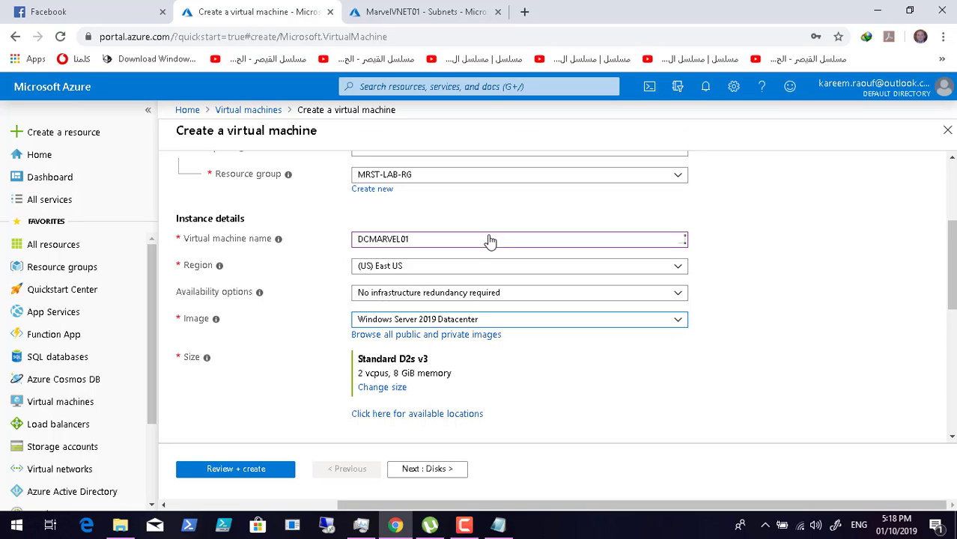
left_click(388, 388)
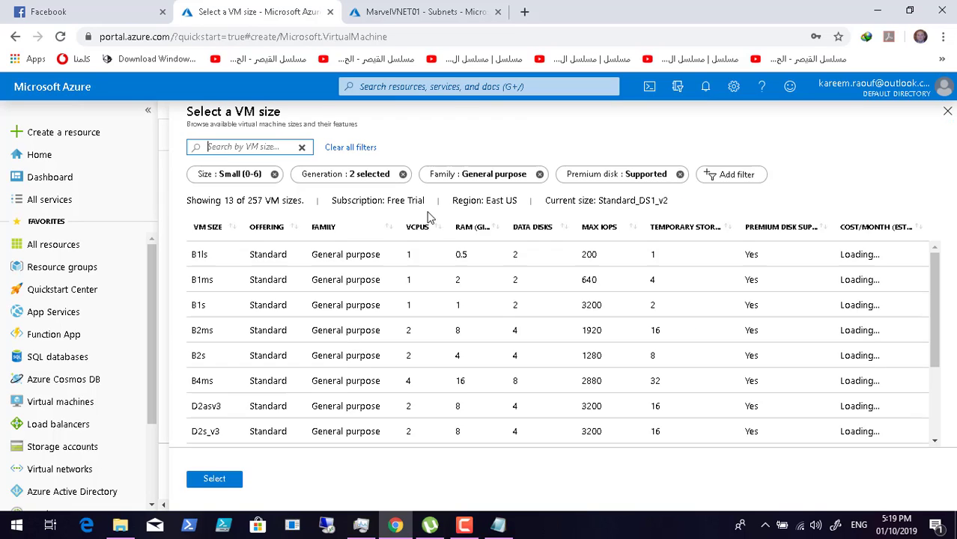
left_click(288, 306)
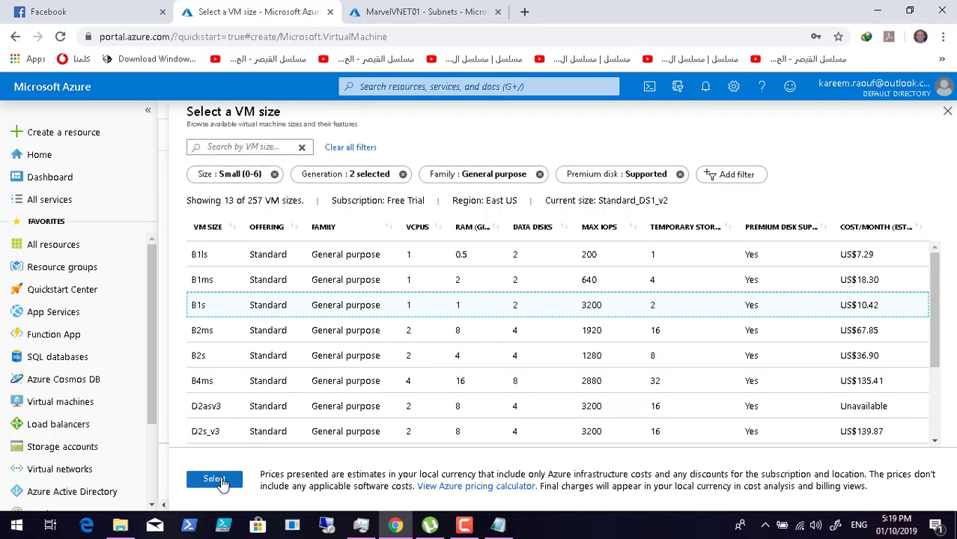
left_click(215, 479)
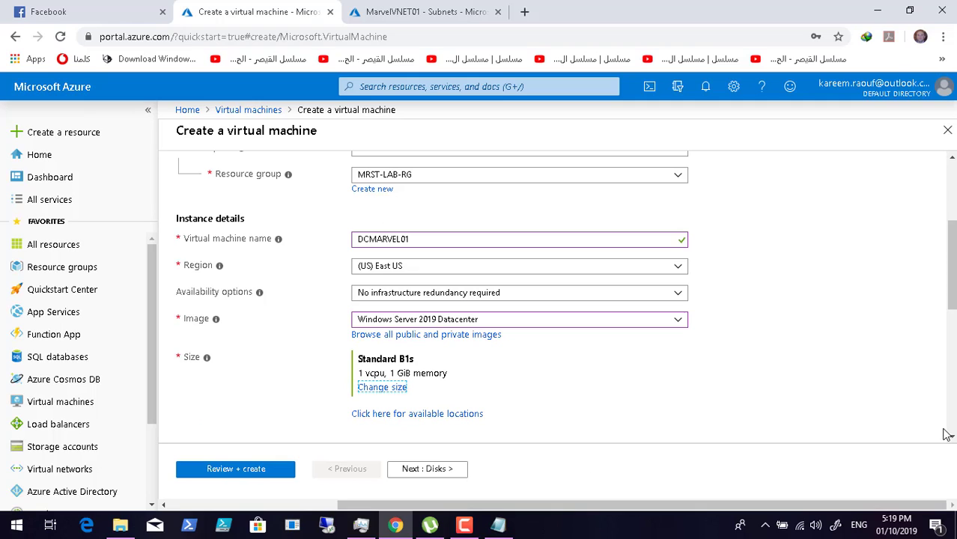
Step: Fill the password confirmation with the browser's saved password
scroll(953, 439, "down", 5)
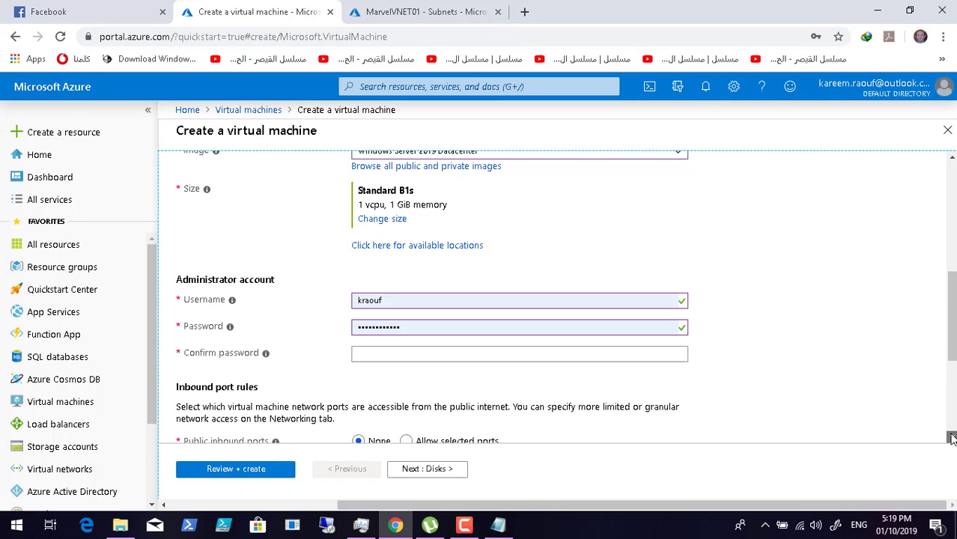
left_click(437, 324)
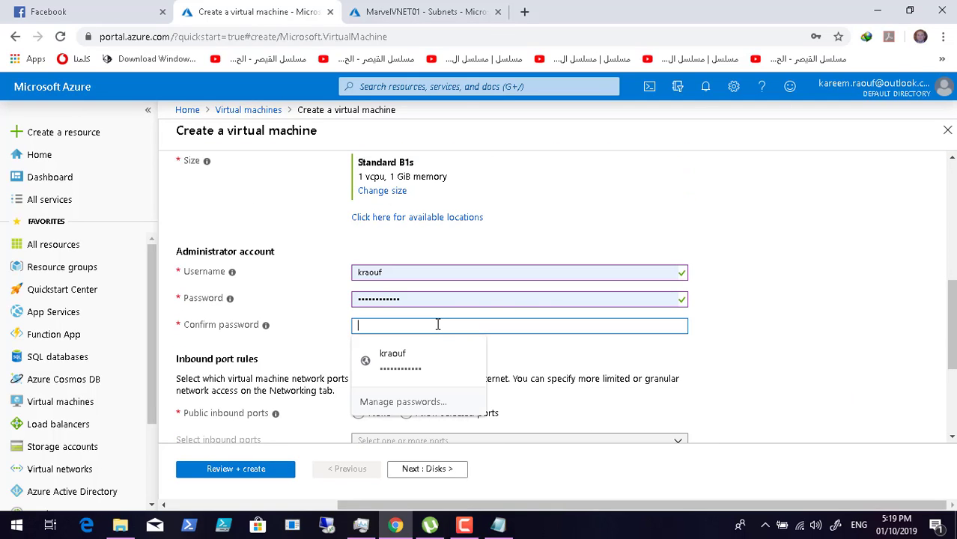
left_click(434, 362)
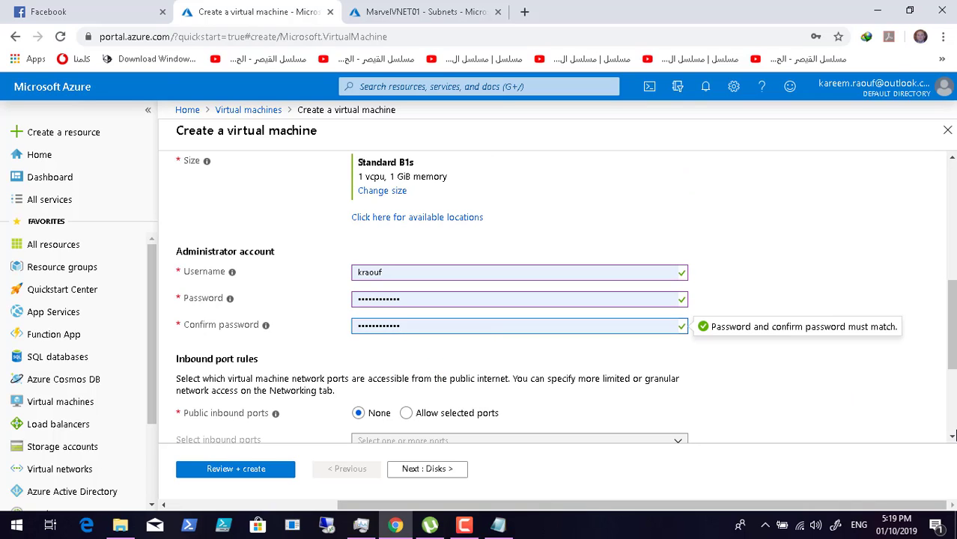
Step: Allow public inbound RDP (3389) and continue to the Disks settings
scroll(952, 437, "down", 2)
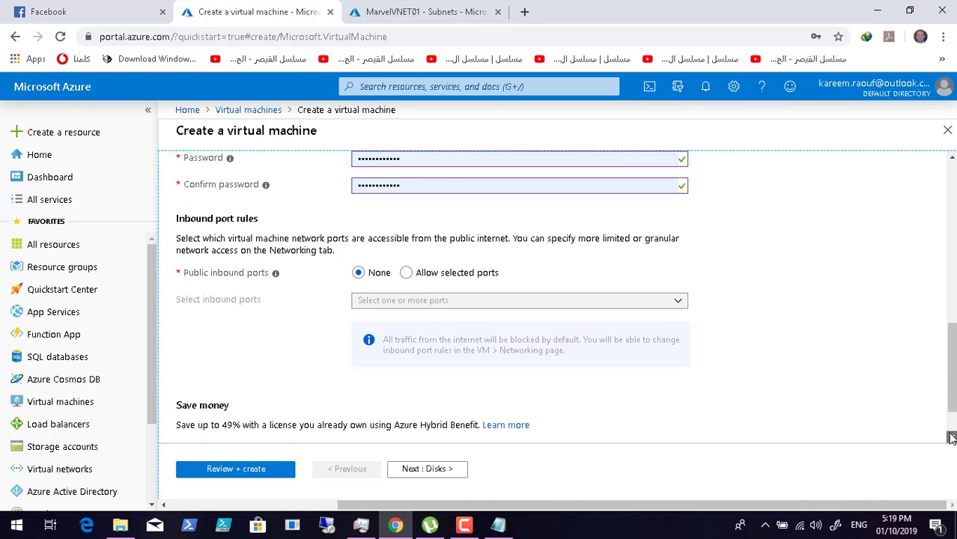
left_click(405, 274)
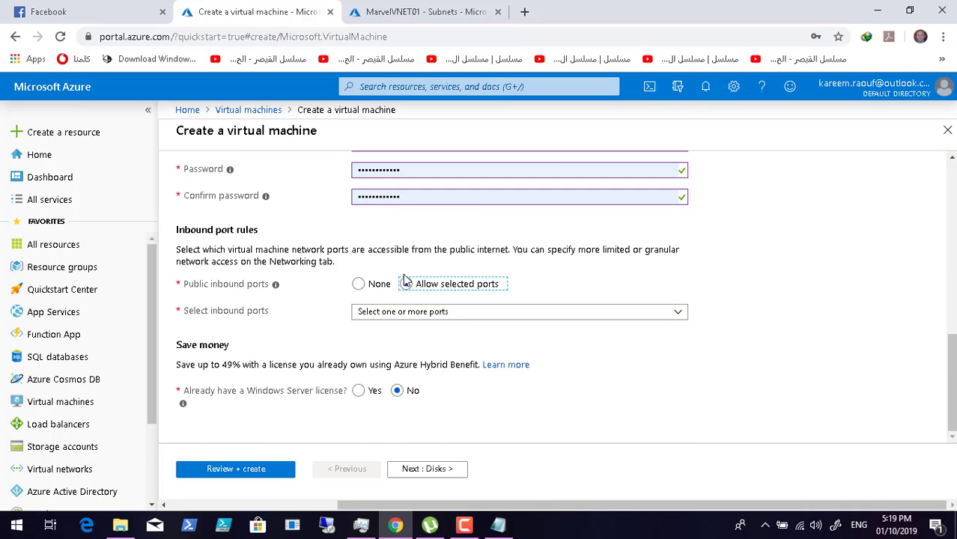
left_click(454, 318)
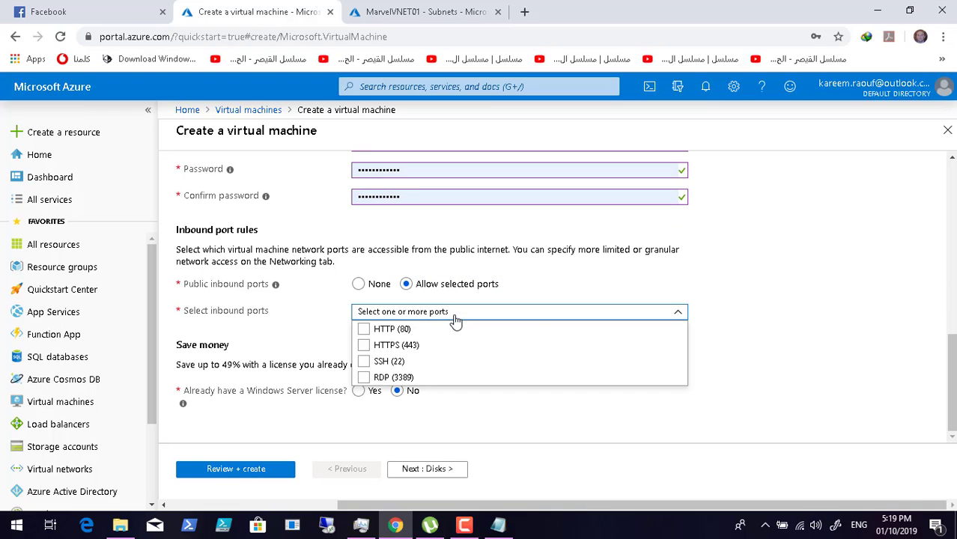
left_click(364, 377)
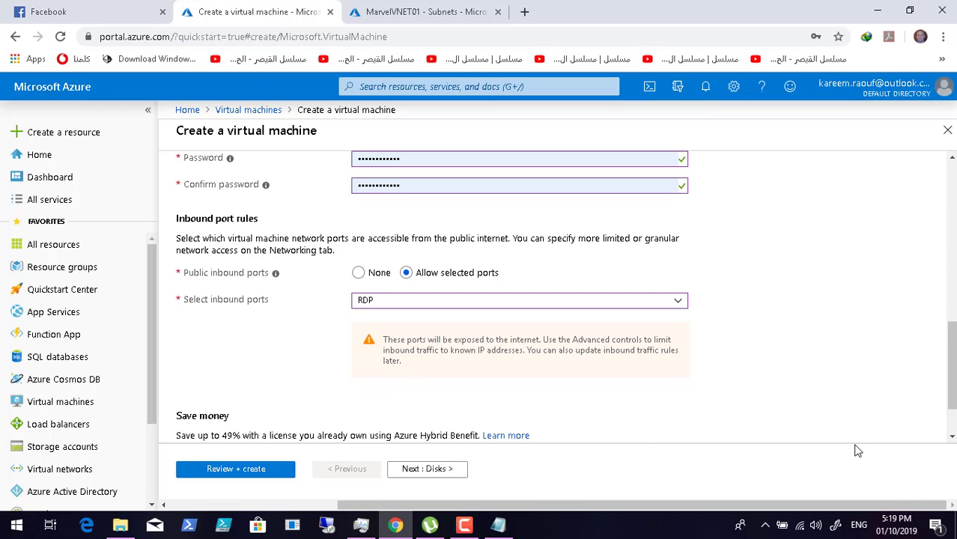
left_click(952, 437)
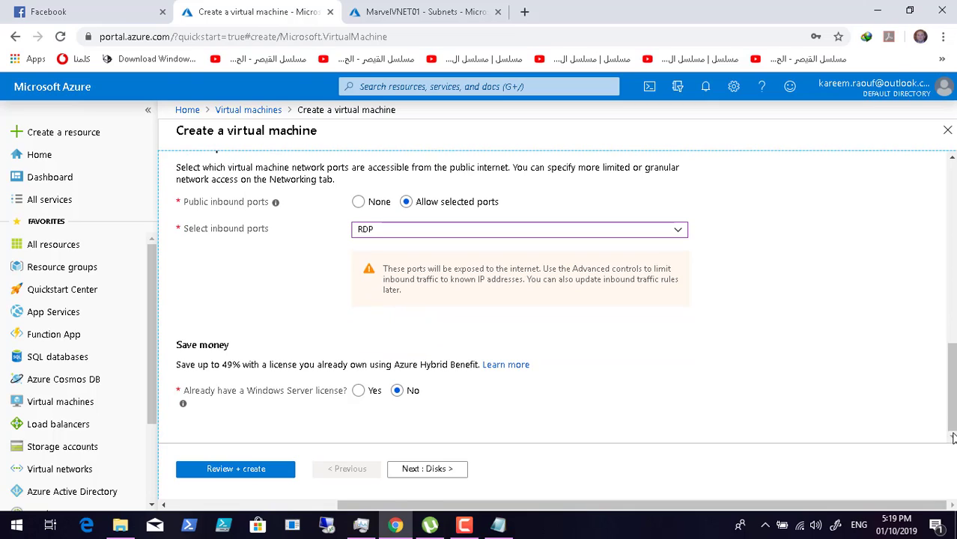
left_click(428, 470)
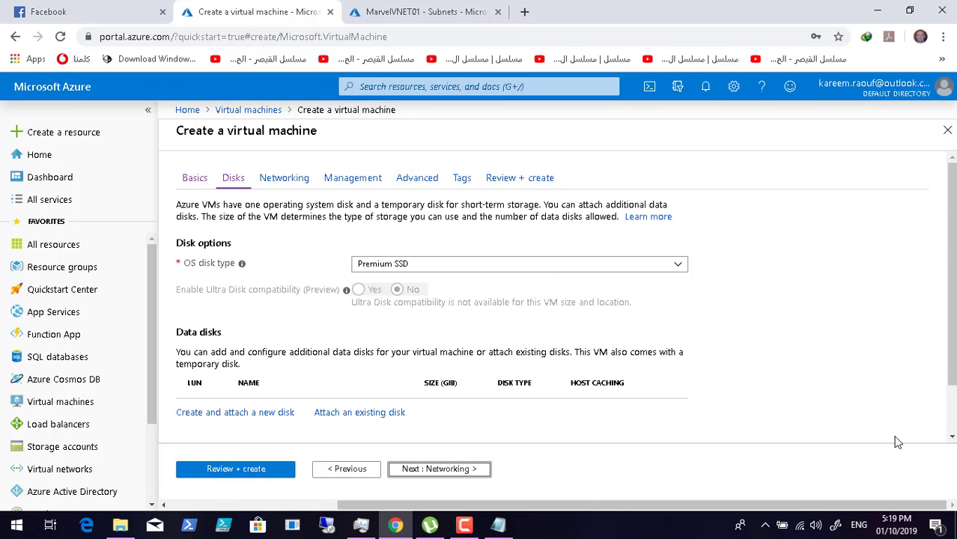
Step: Advance to the Networking step and check the Virtual network list, which offers only MRST-LAB-RG-vnet
left_click(951, 437)
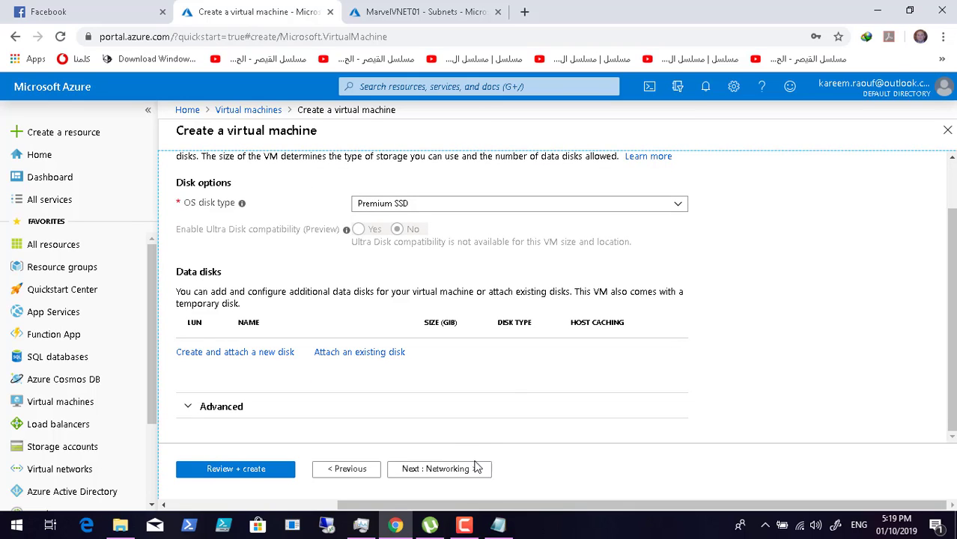
left_click(438, 469)
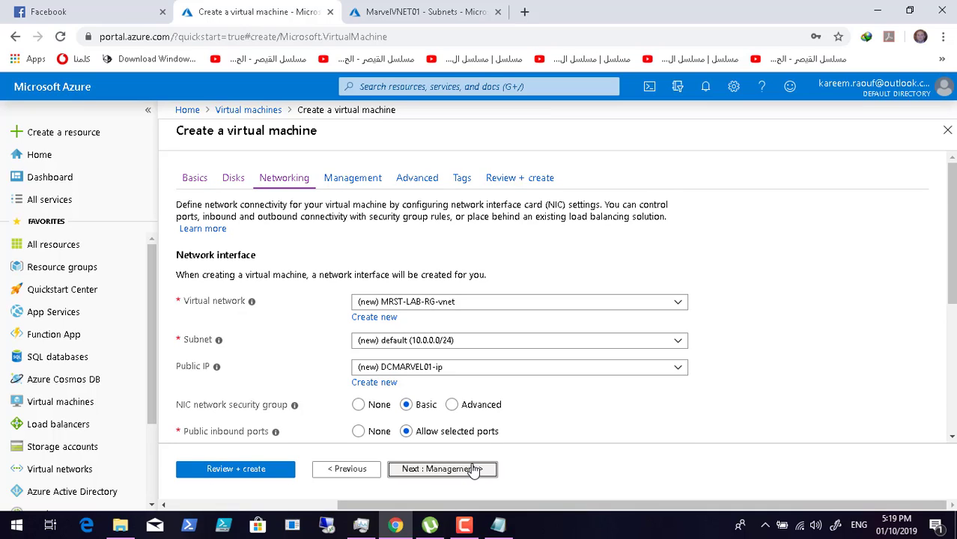
left_click(679, 303)
left_click(678, 304)
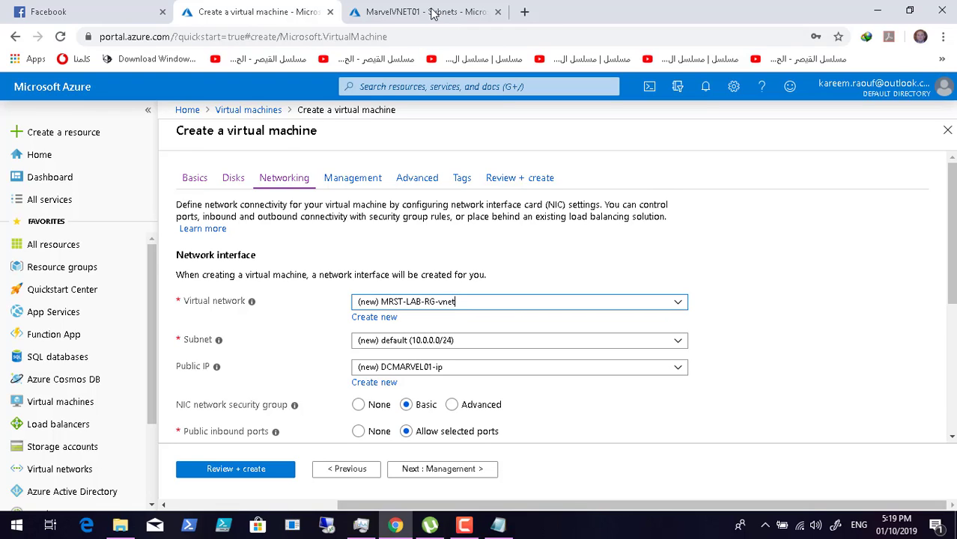
Step: Confirm in MarvelVNET01's Properties that its location is UAE North, then close that tab
left_click(433, 15)
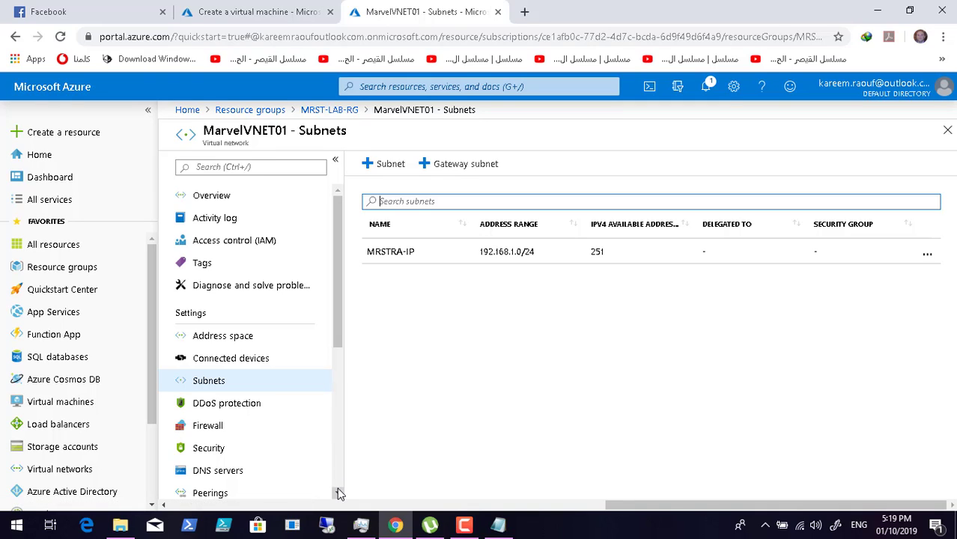
scroll(291, 416, "down", 3)
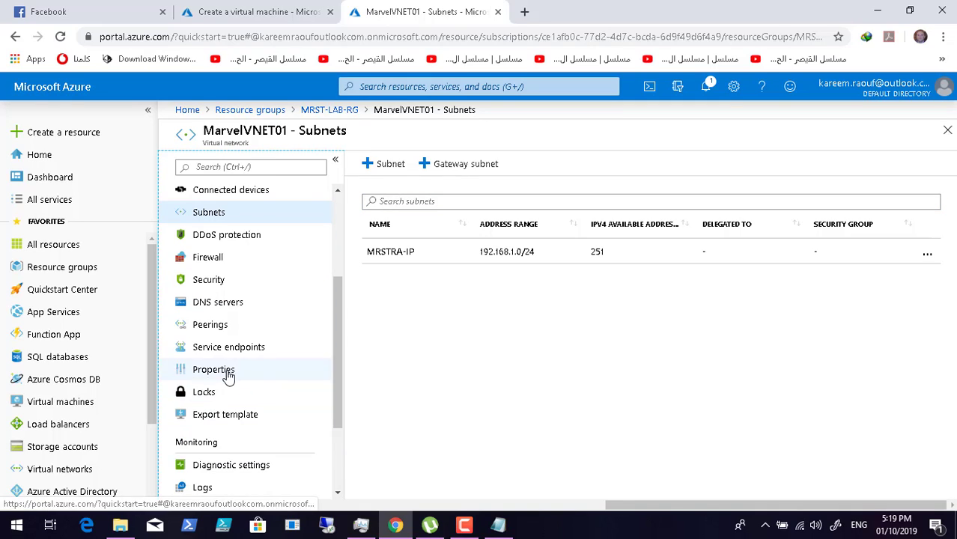
left_click(226, 373)
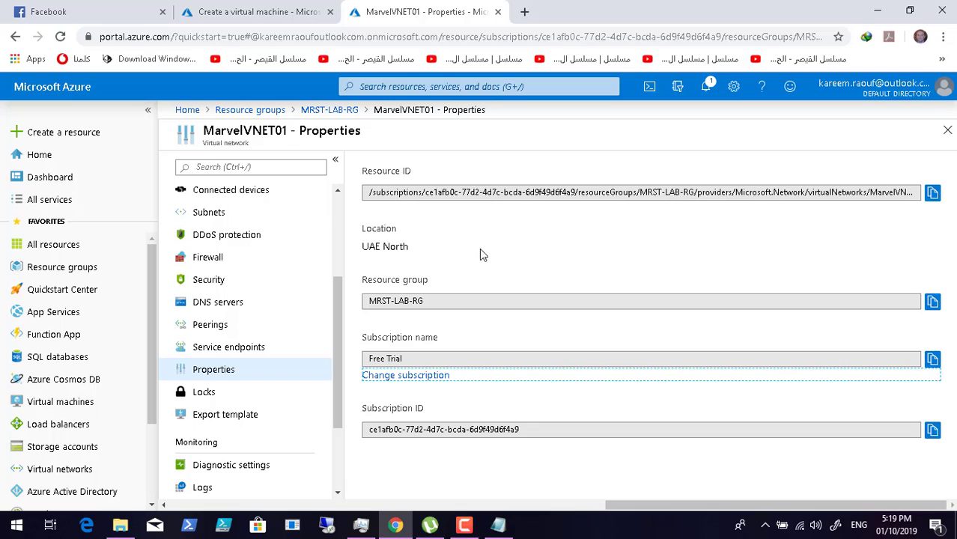
double_click(407, 247)
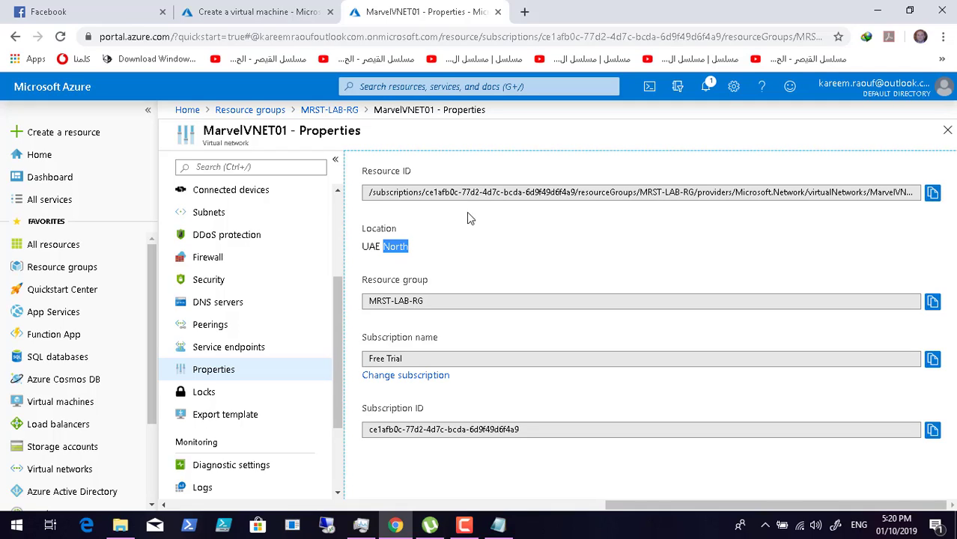
left_click(332, 201)
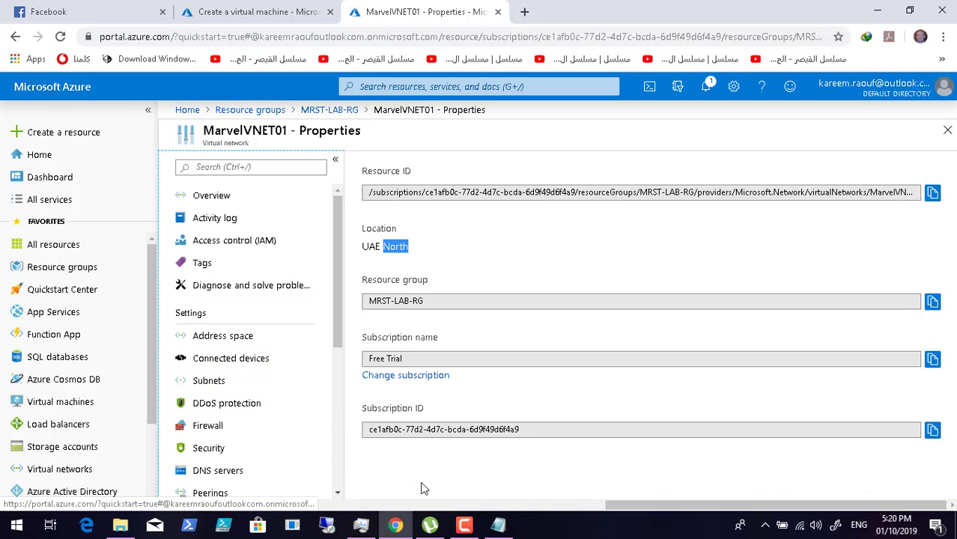
left_click_drag(339, 497, 339, 496)
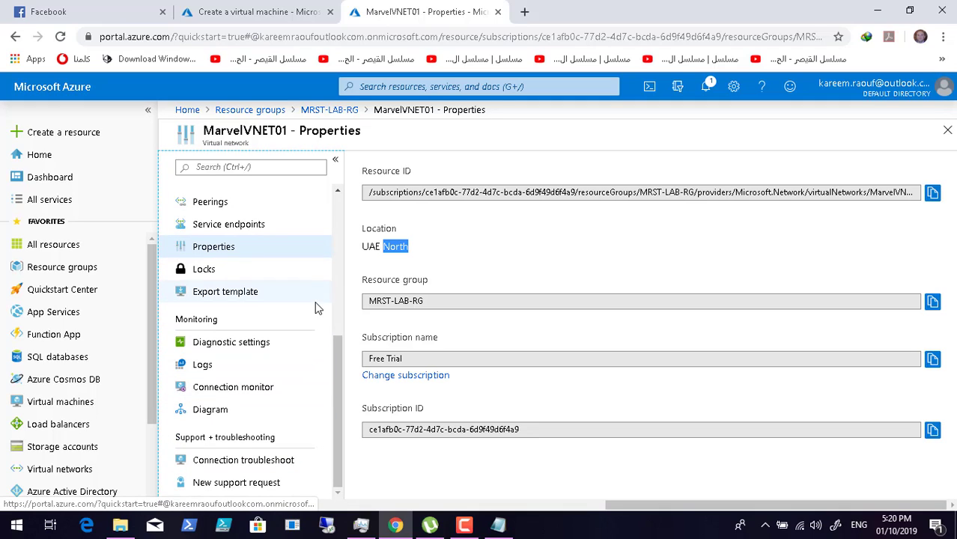
left_click(339, 210)
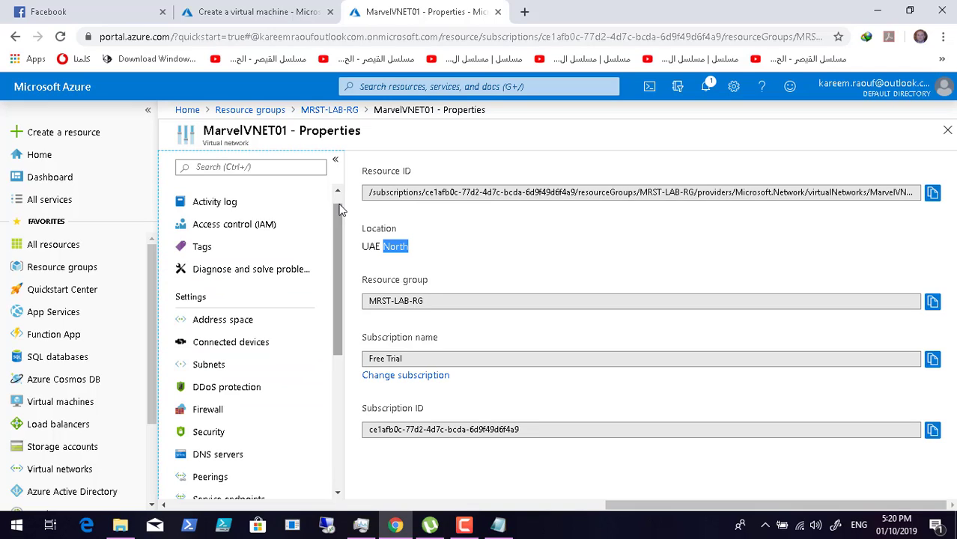
left_click(466, 525)
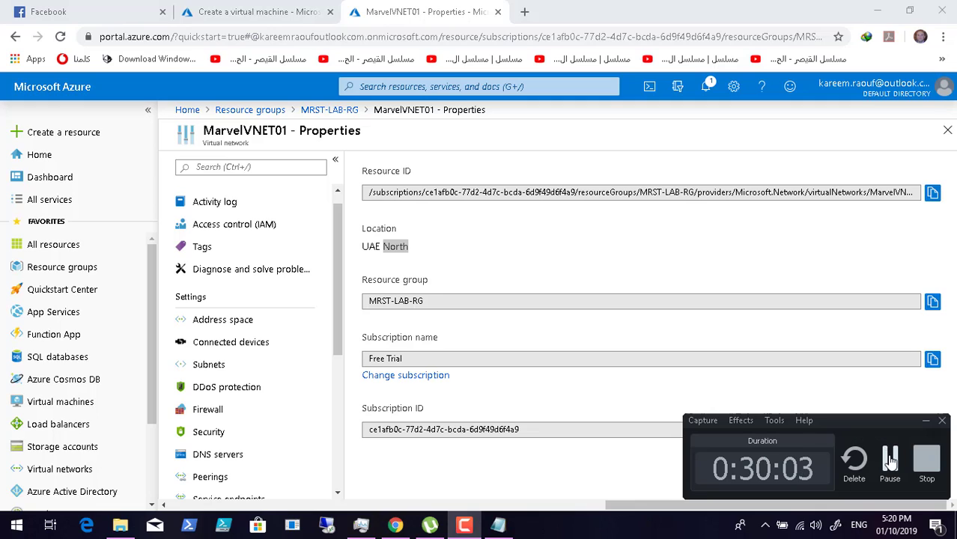
left_click(925, 421)
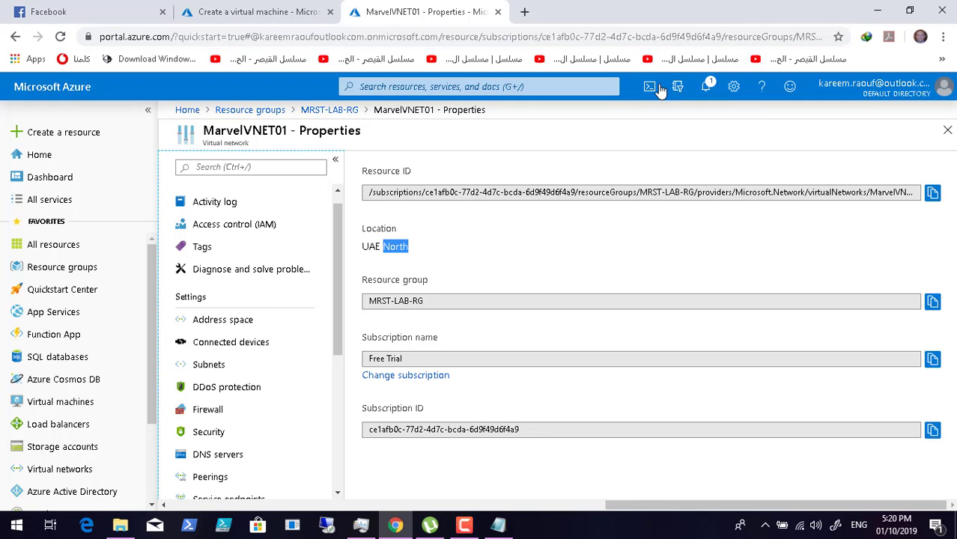
left_click(498, 11)
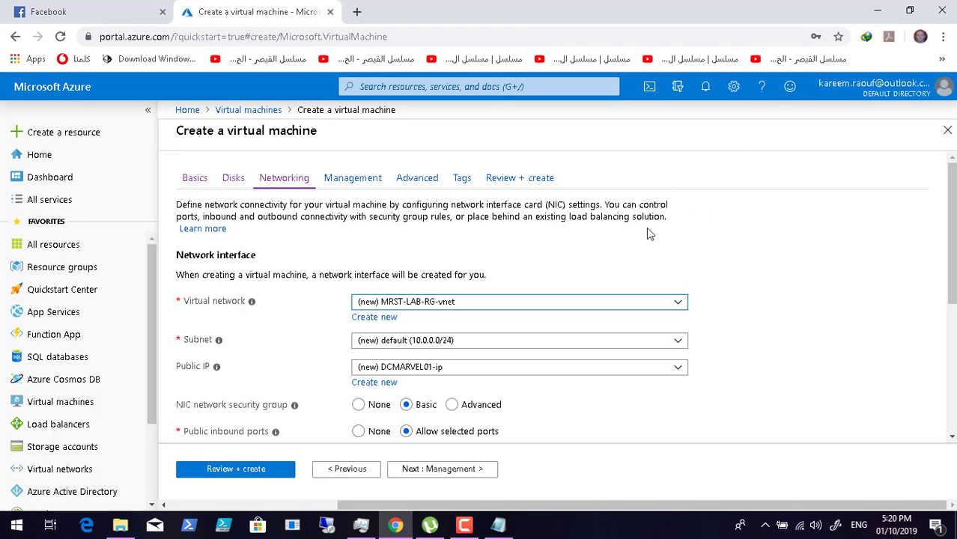
Step: Discard the unfinished VM form, then select everything in All resources and show its column settings
left_click(947, 131)
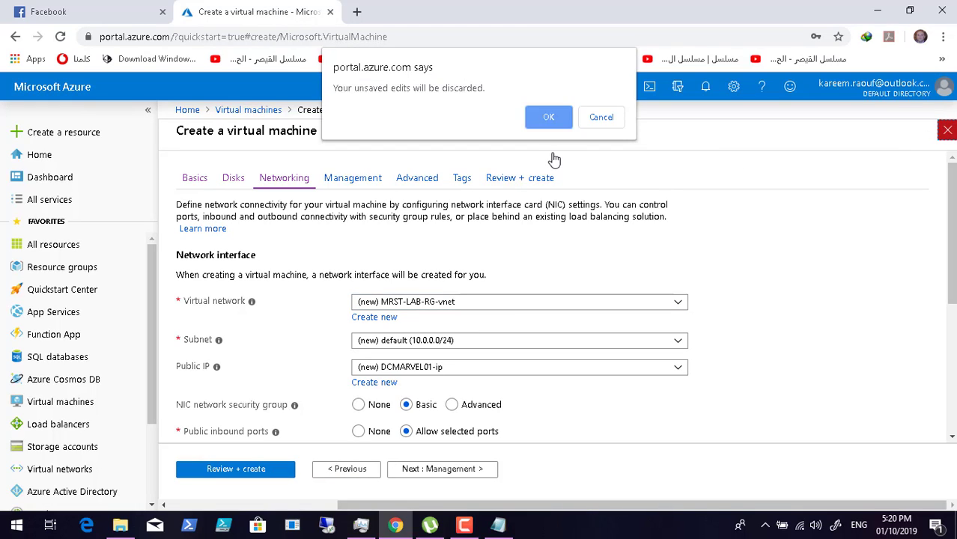
left_click(547, 119)
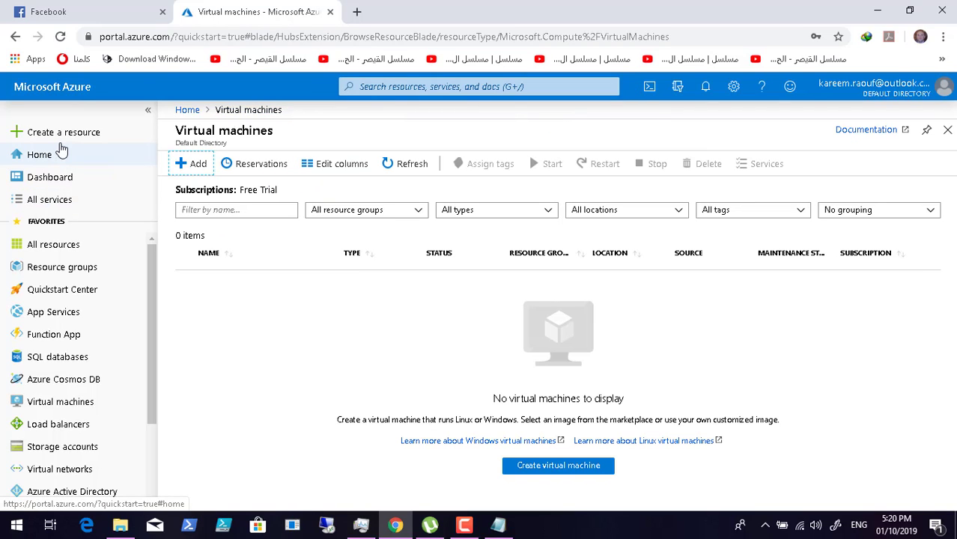
left_click(73, 250)
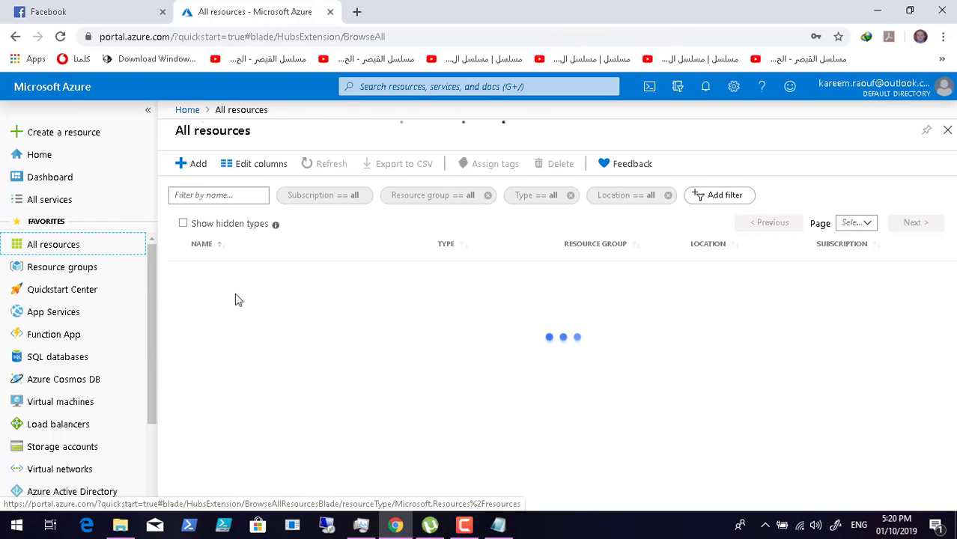
left_click(178, 245)
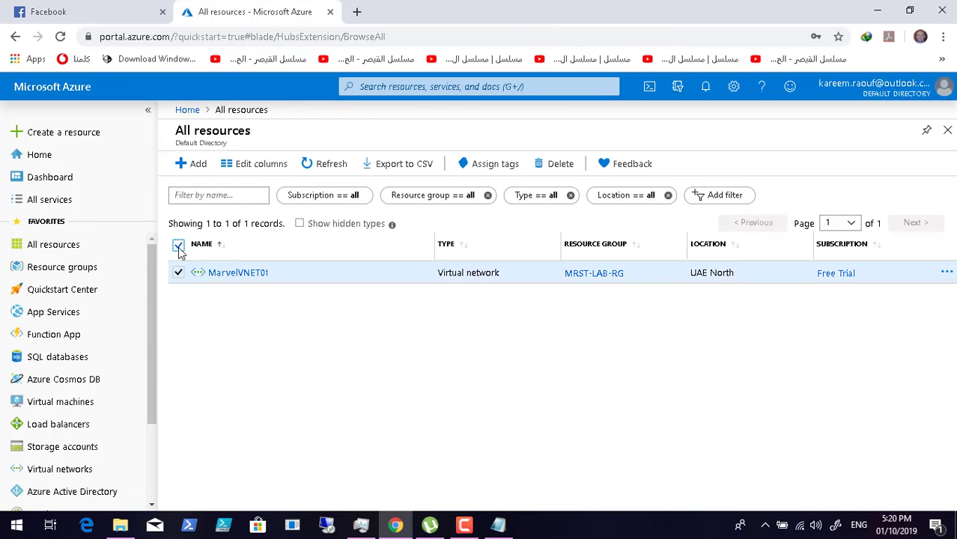
left_click(267, 166)
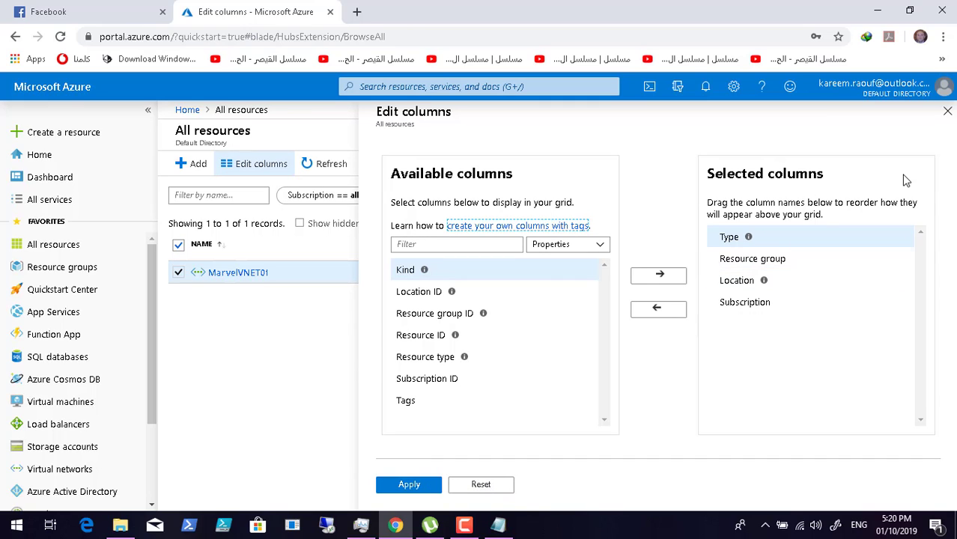
Step: Delete the MarvelVNET01 virtual network from All resources, confirming with yes
left_click(947, 110)
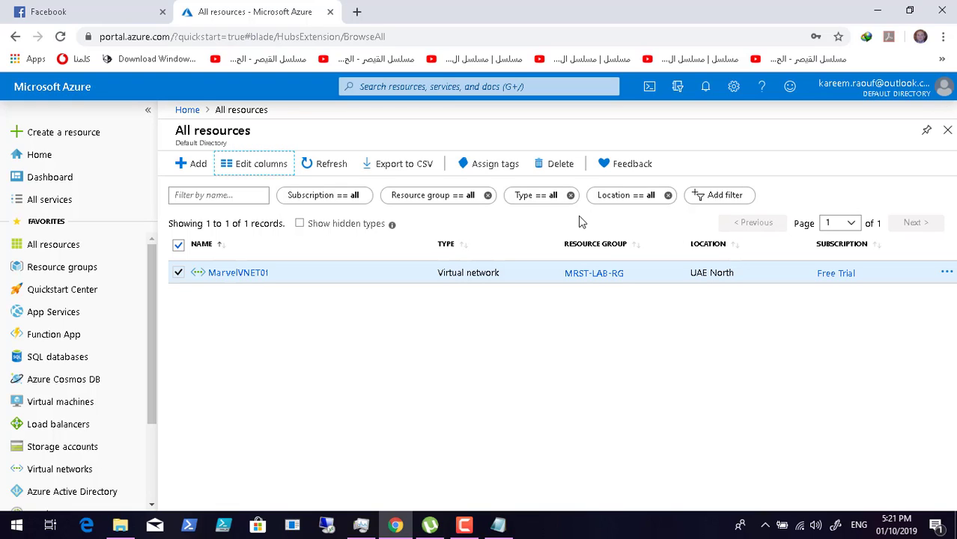
left_click(557, 166)
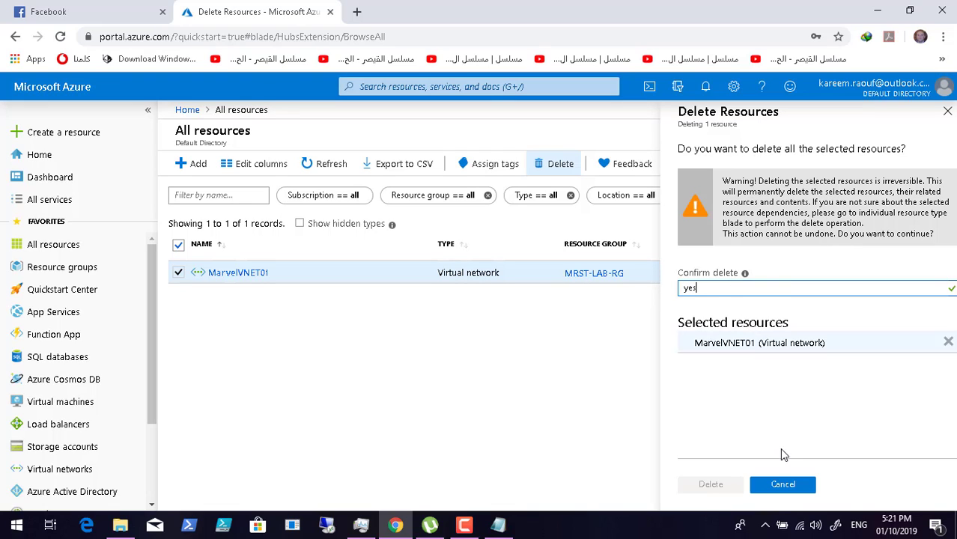
left_click(711, 484)
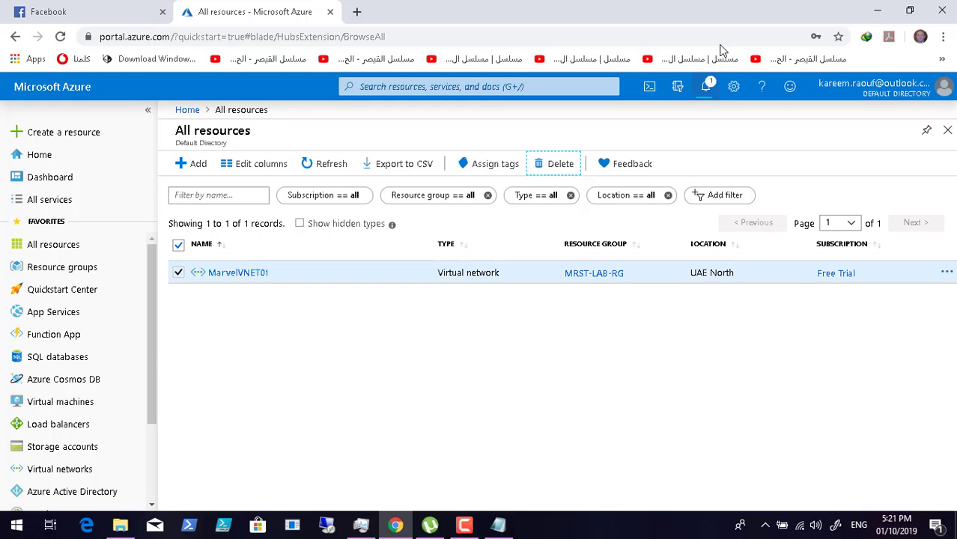
Step: Check notifications and refresh All resources to verify the delete succeeded
left_click(708, 87)
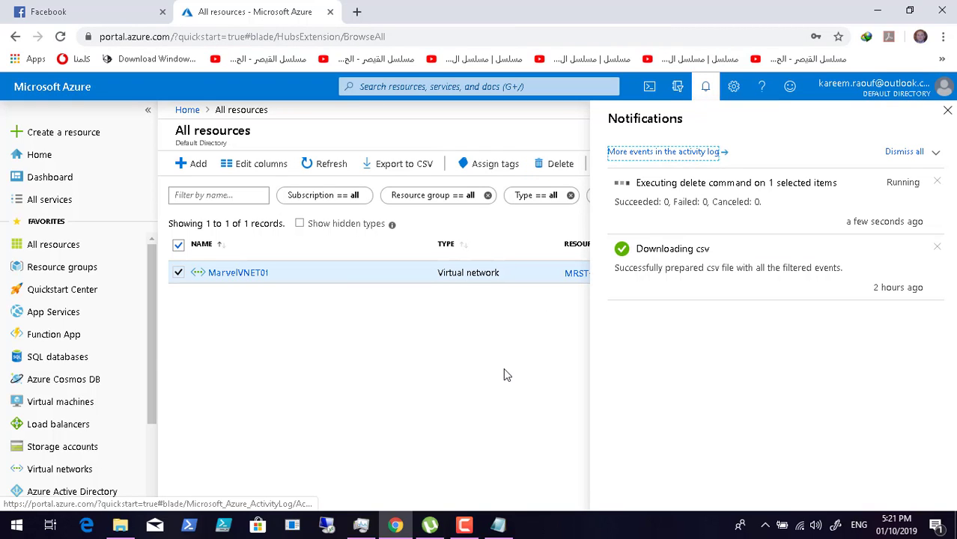
left_click(947, 111)
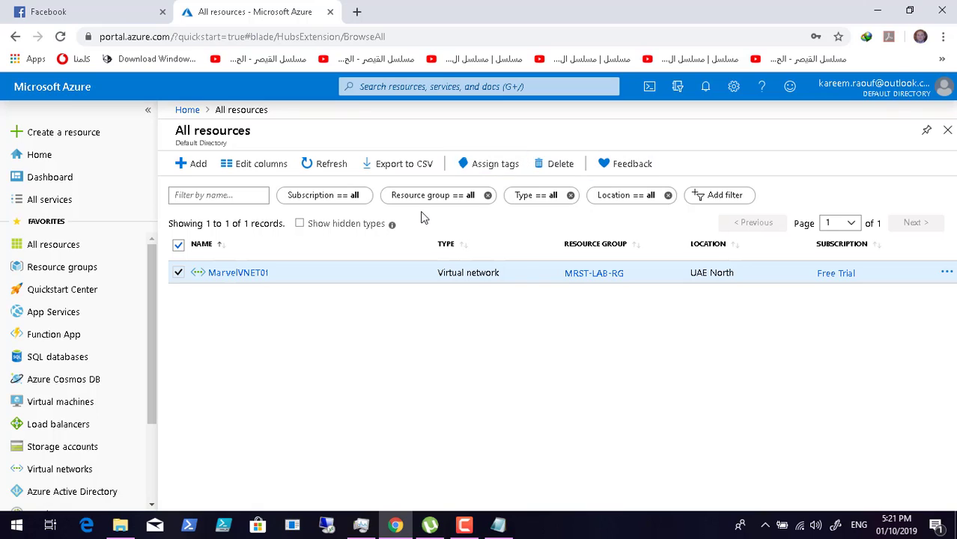
left_click(320, 165)
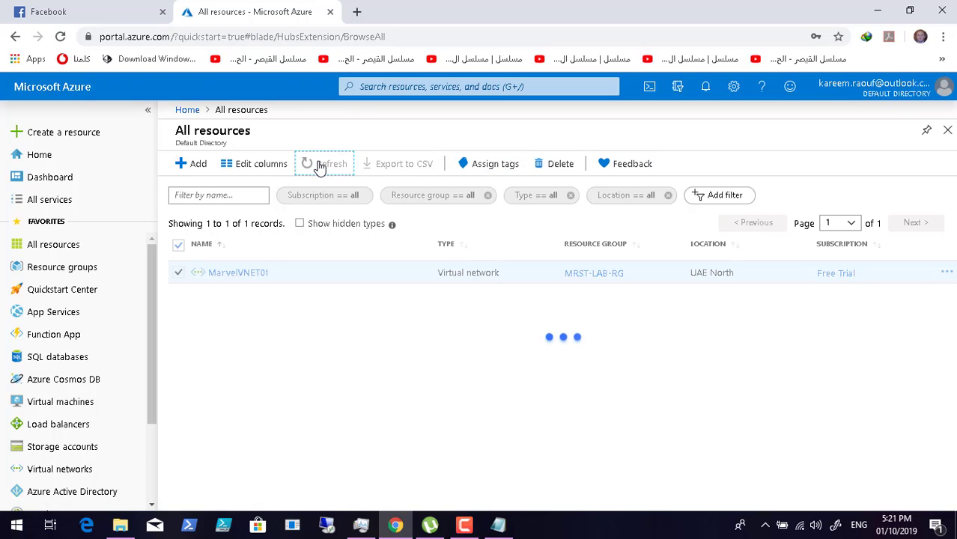
left_click(320, 166)
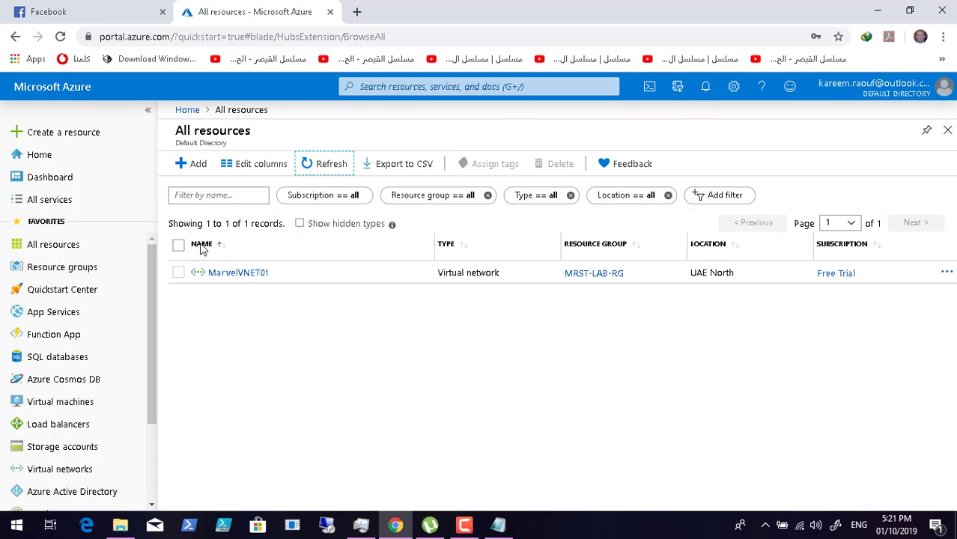
left_click(706, 90)
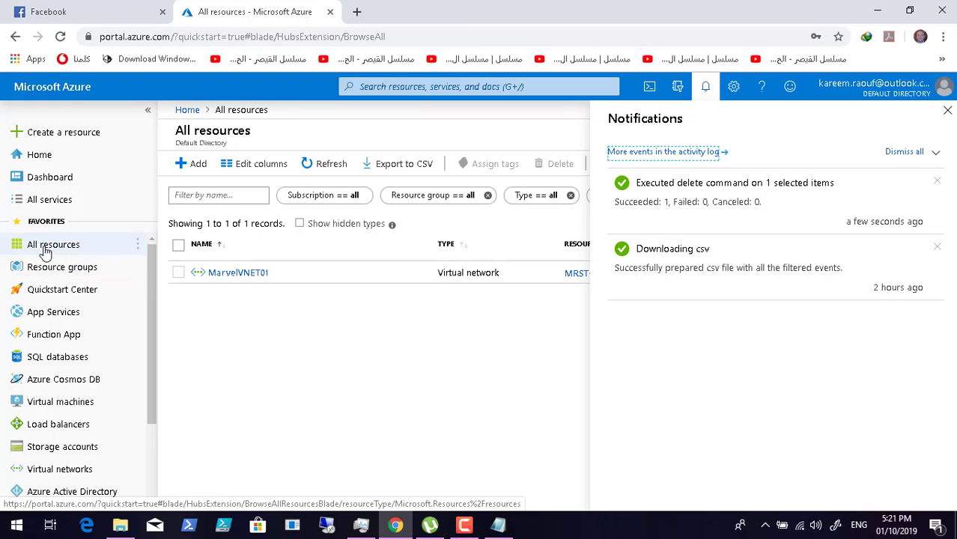
Step: In Resource groups, select only MRST-LAB-RG, leaving NetworkWatcherRG unchecked
left_click(50, 272)
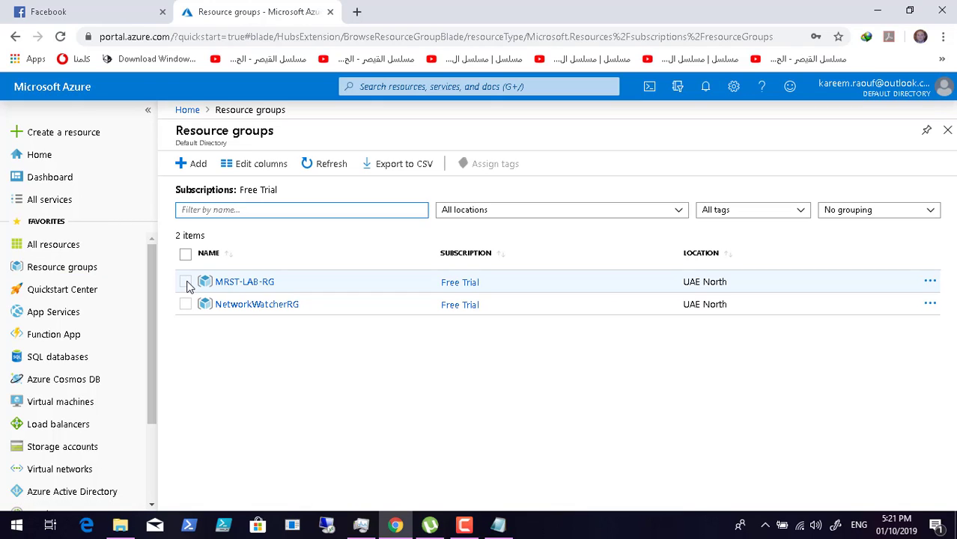
left_click(187, 284)
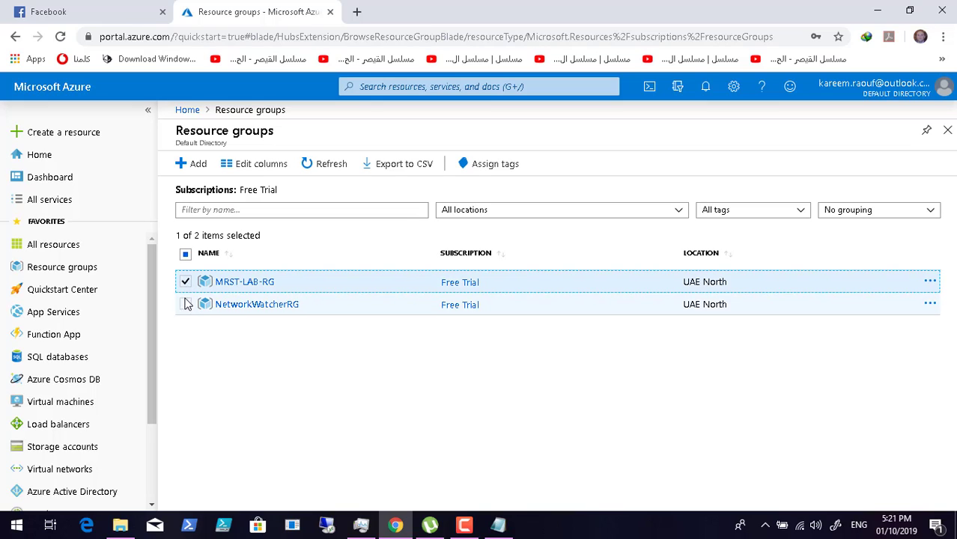
left_click(185, 305)
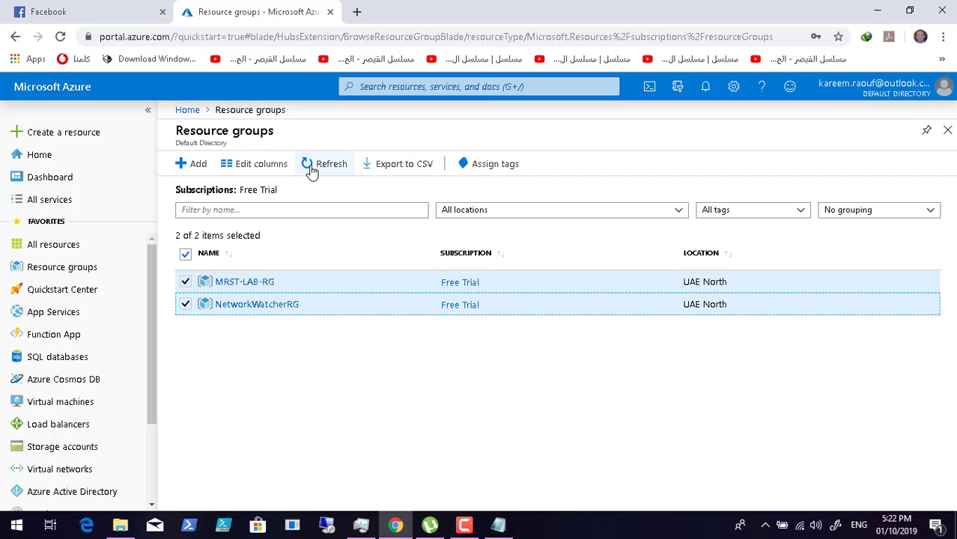
left_click(187, 303)
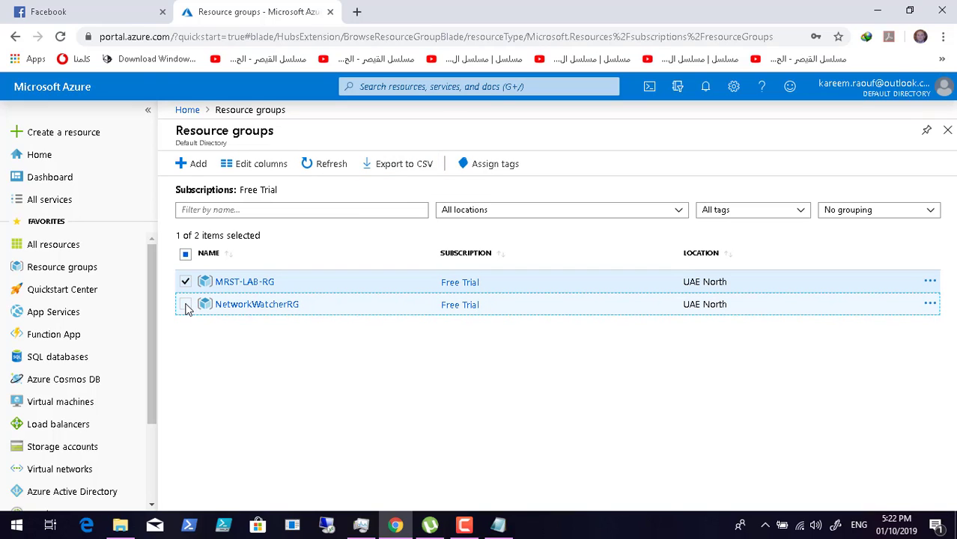
left_click(186, 305)
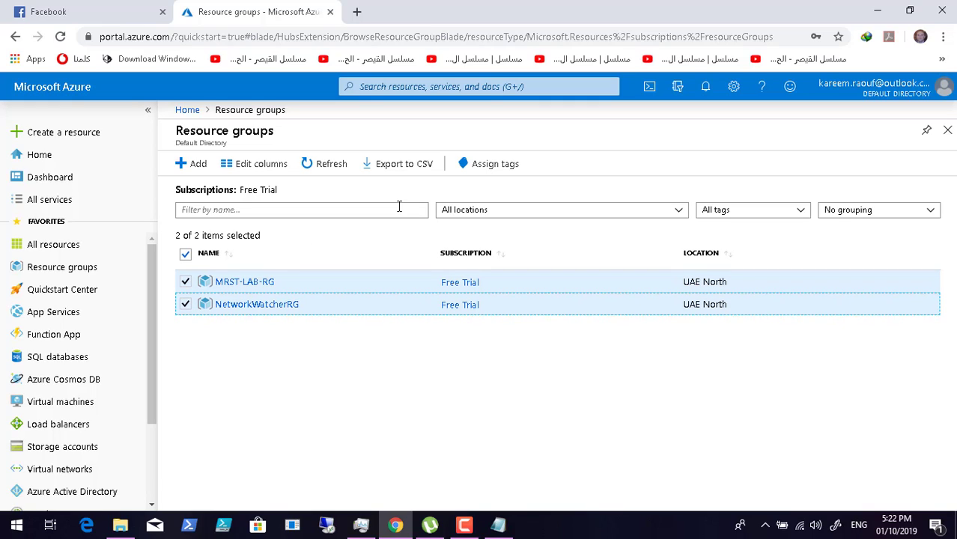
left_click(185, 305)
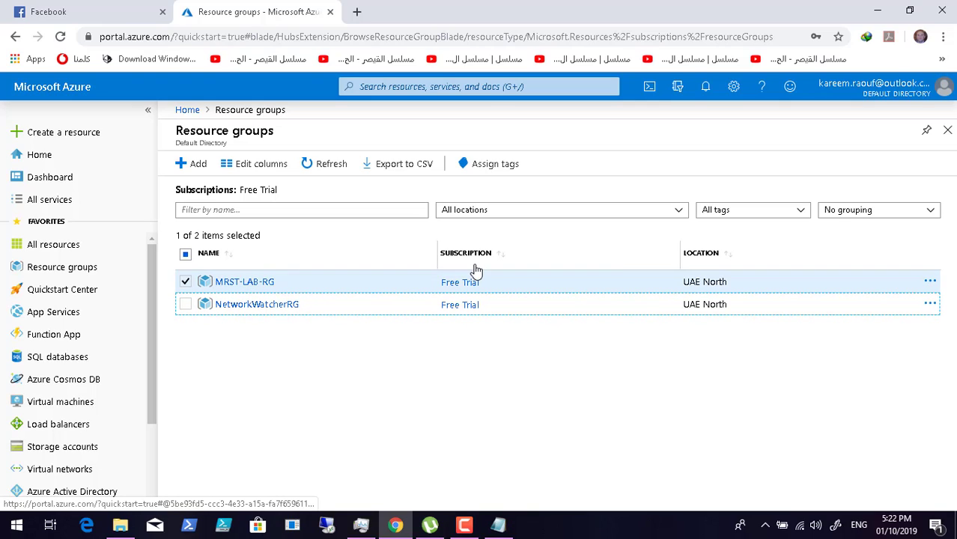
left_click(184, 305)
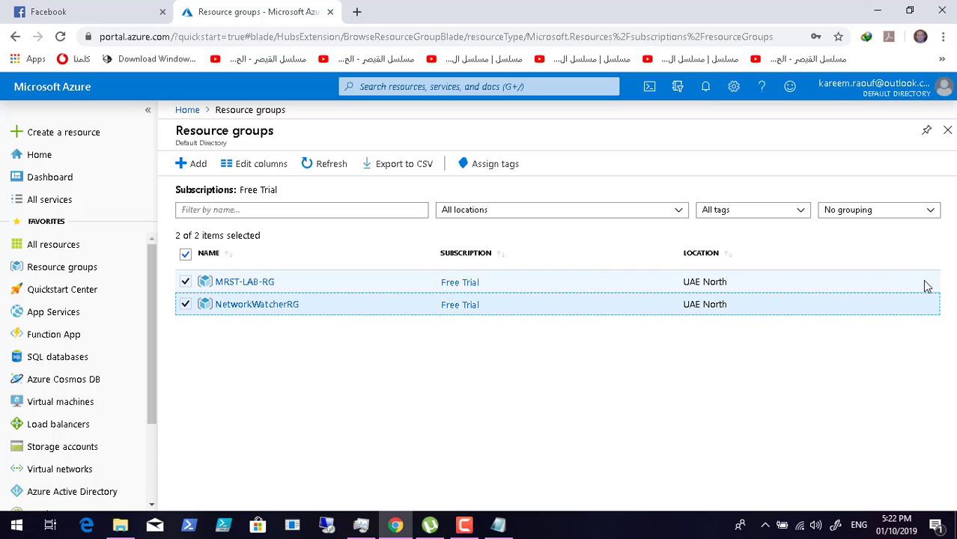
left_click(186, 305)
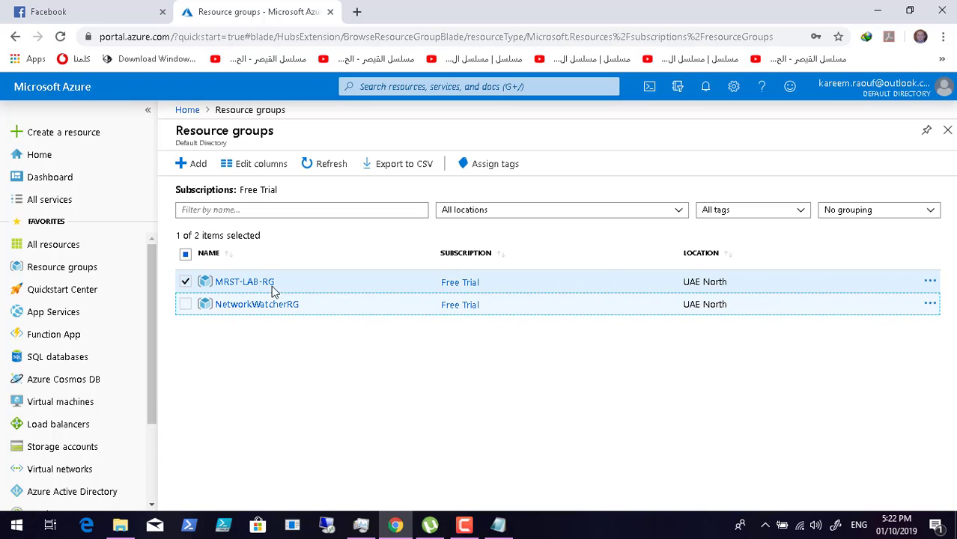
Step: Delete resource group MRST-LAB-RG, pasting its name MRST-LAB-RG as confirmation
left_click(932, 284)
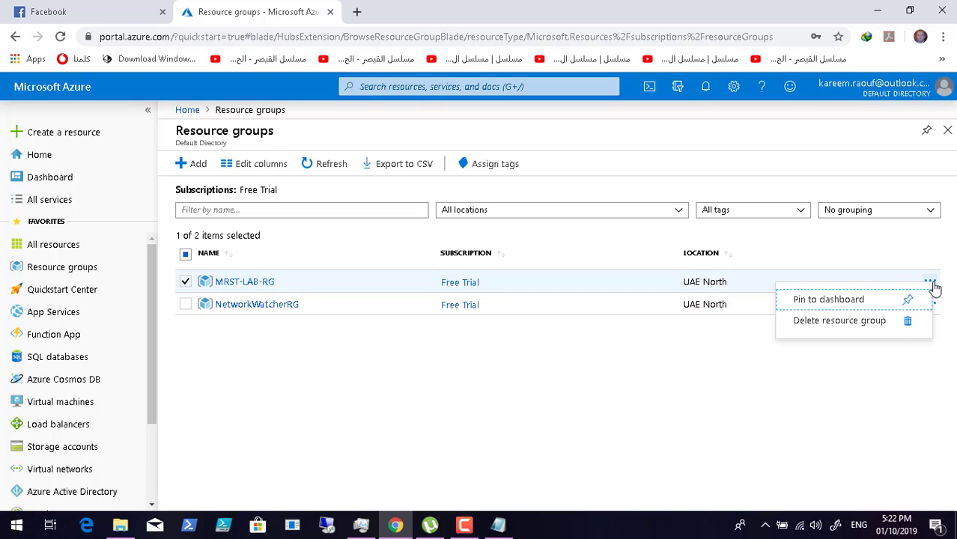
left_click(892, 322)
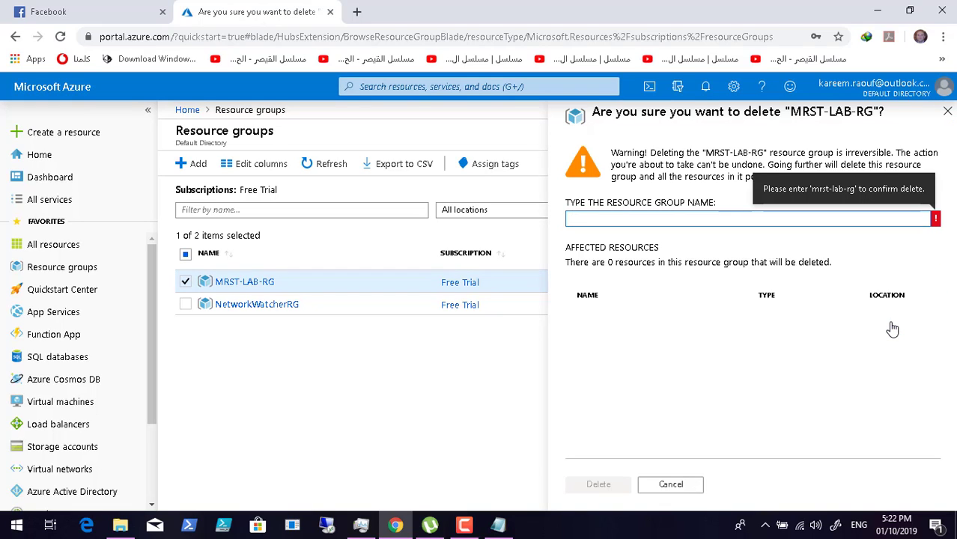
type("yes")
key("BackSpace")
key("BackSpace")
key("BackSpace")
left_click_drag(791, 112, 874, 111)
key("ctrl+c")
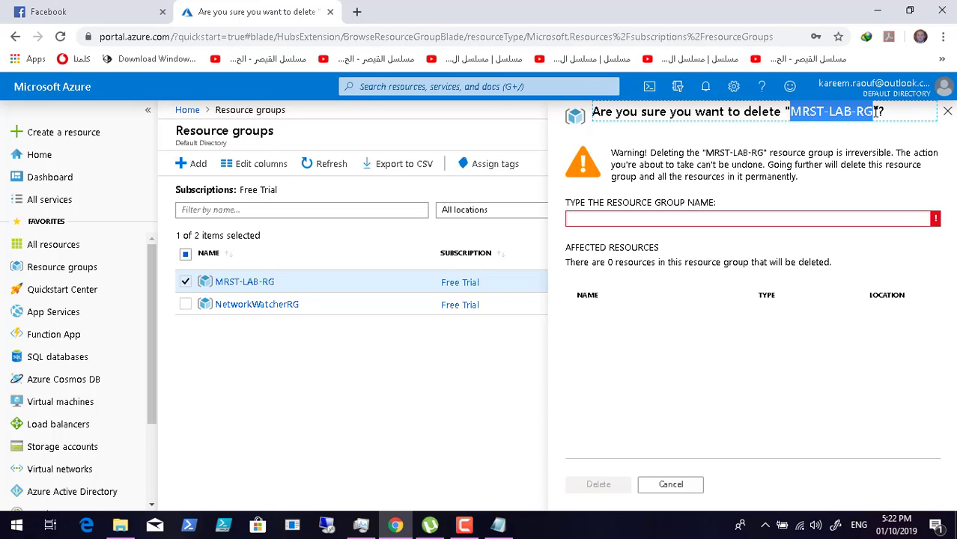
left_click(728, 217)
key("ctrl+v")
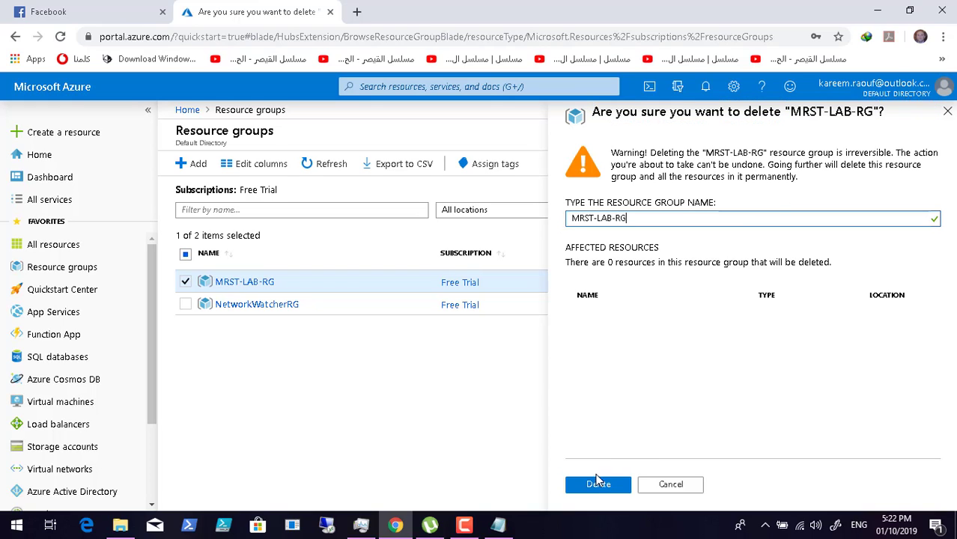
left_click(595, 485)
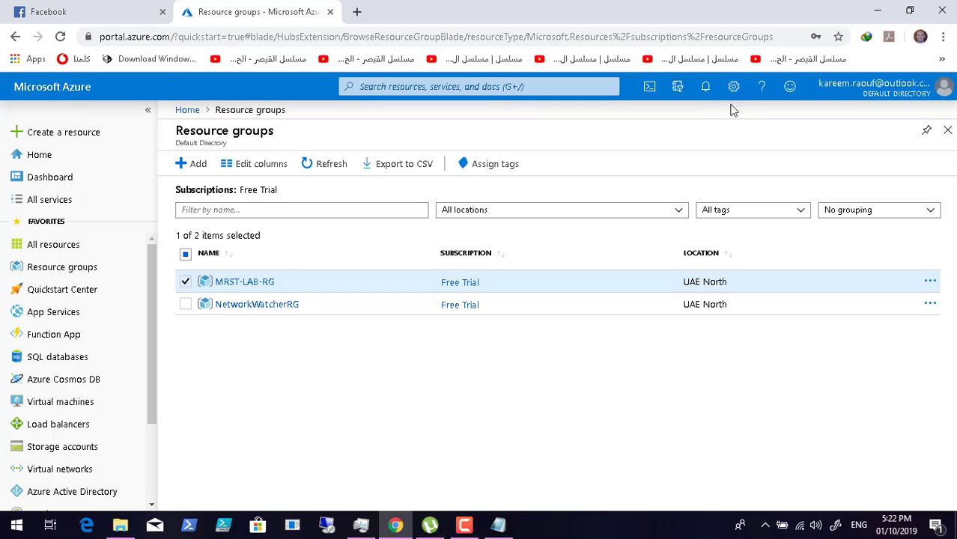
Step: Watch notifications until MRST-LAB-RG is deleted, leaving only NetworkWatcherRG listed
left_click(710, 91)
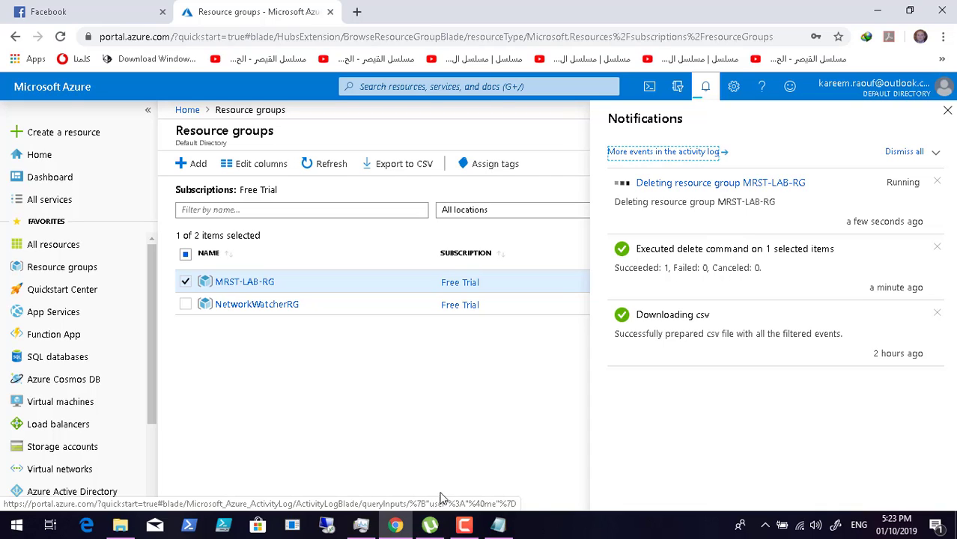
left_click(464, 527)
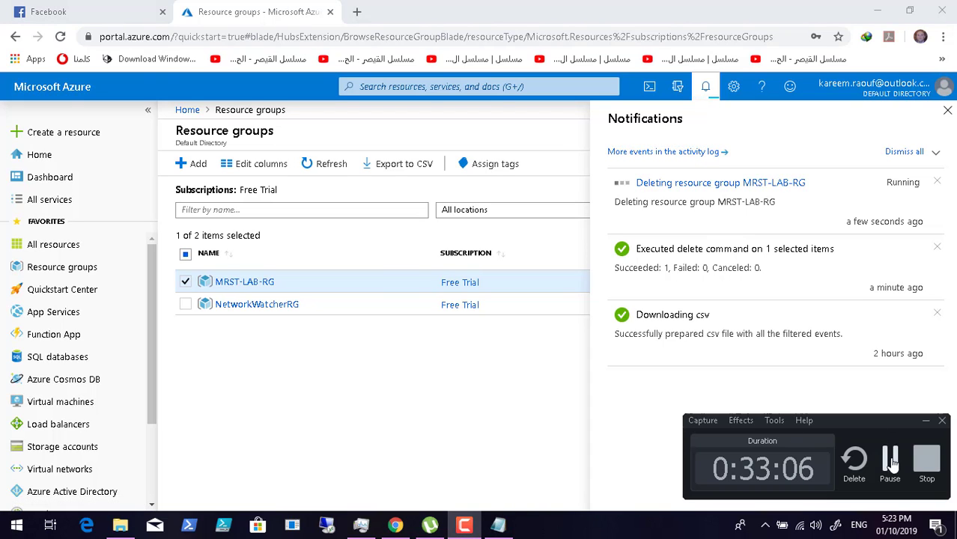
left_click(900, 336)
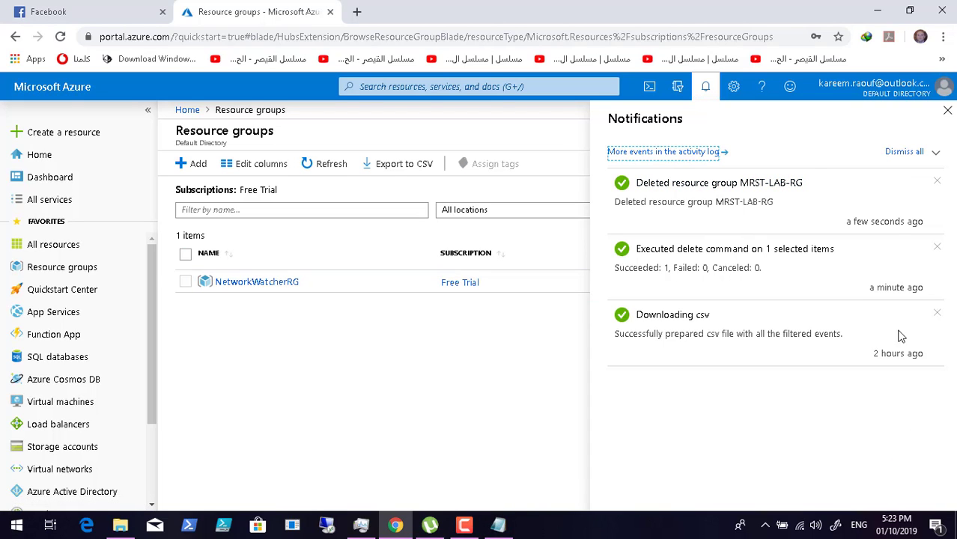
left_click(947, 112)
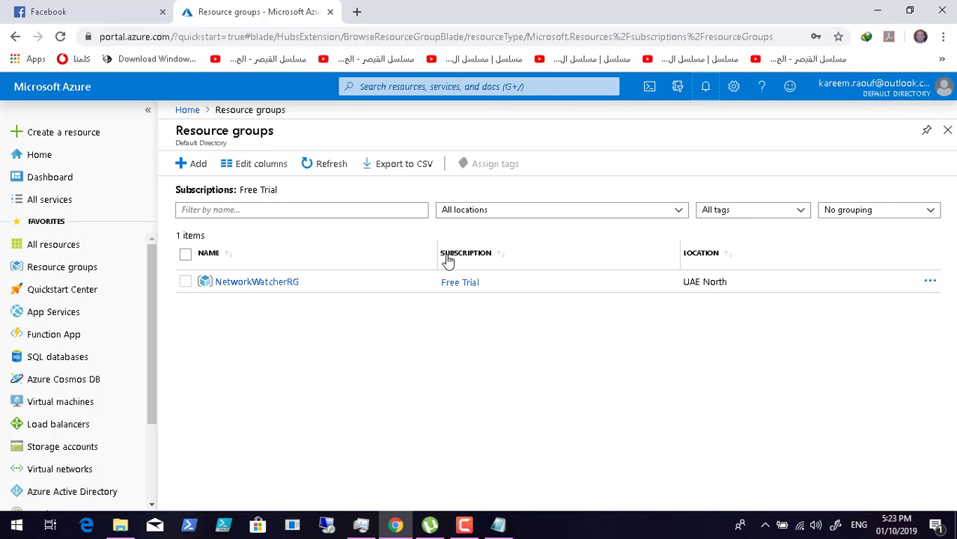
Step: Delete the NetworkWatcherRG resource group, copying and pasting its name as confirmation
left_click(185, 283)
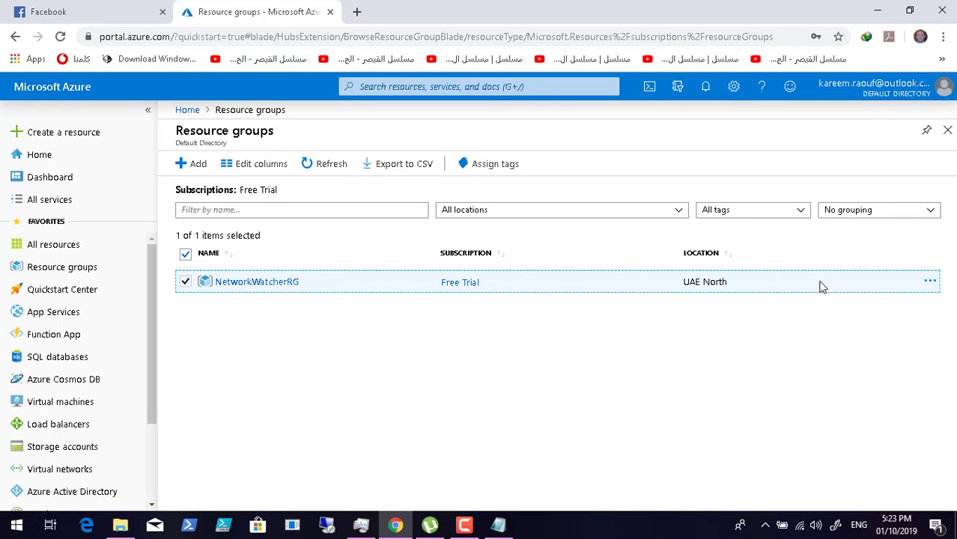
left_click(929, 283)
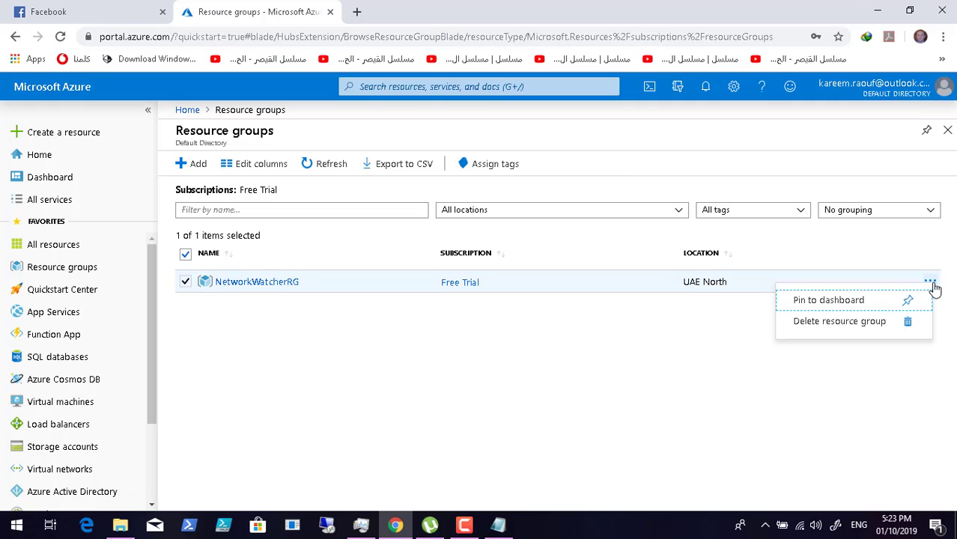
left_click(860, 329)
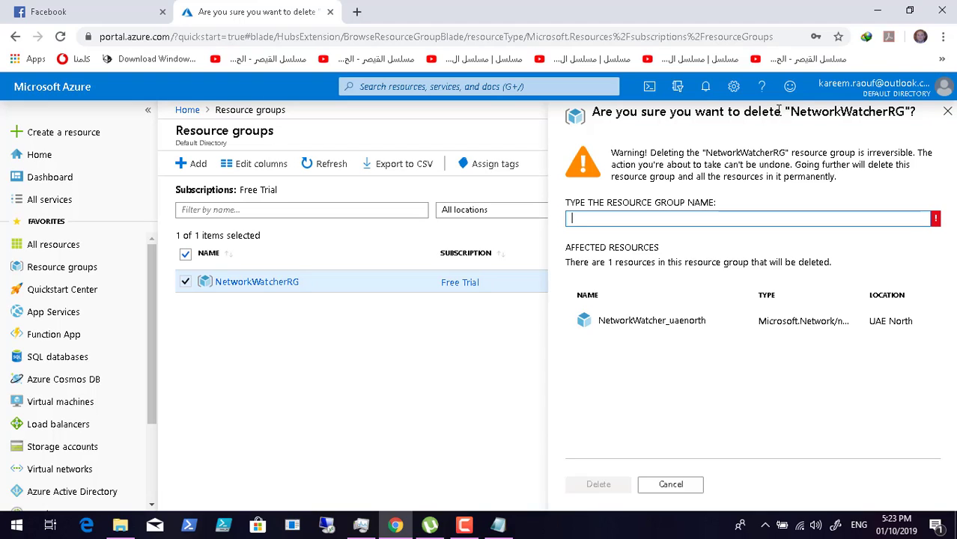
left_click_drag(794, 111, 882, 117)
right_click(882, 117)
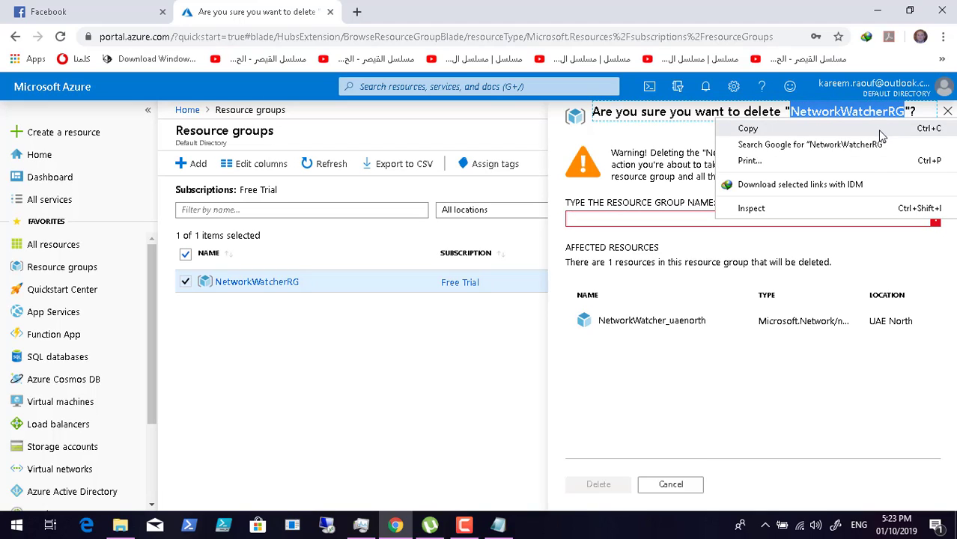
left_click(881, 131)
left_click(706, 222)
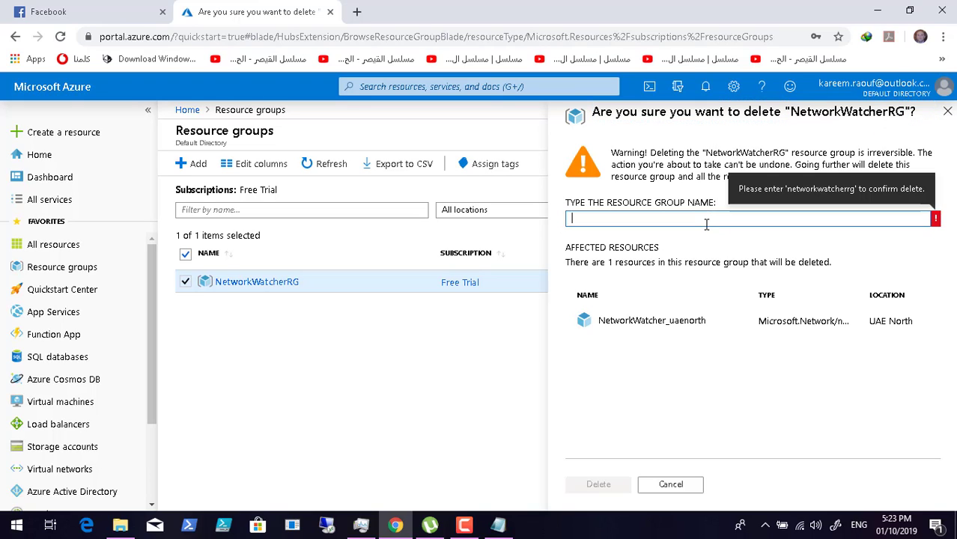
key("ctrl+v")
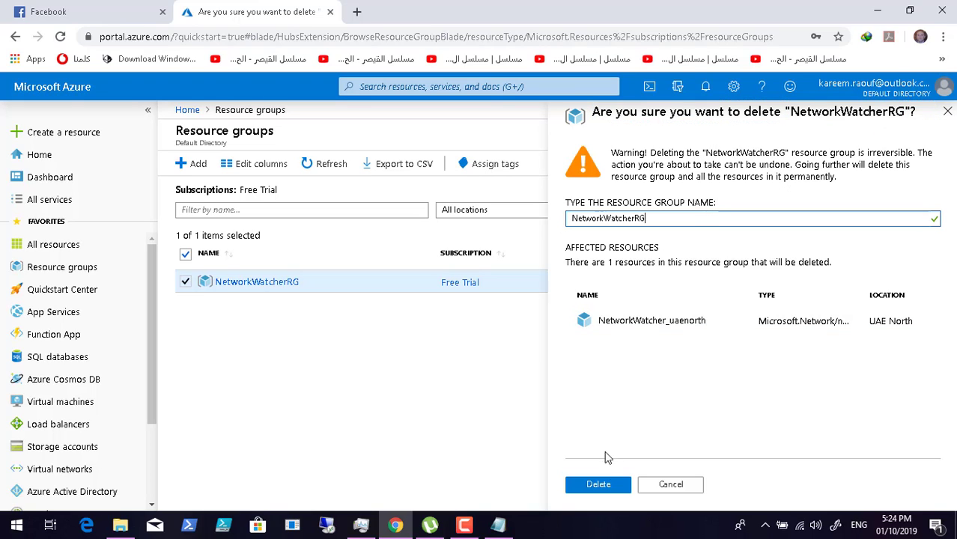
left_click(599, 484)
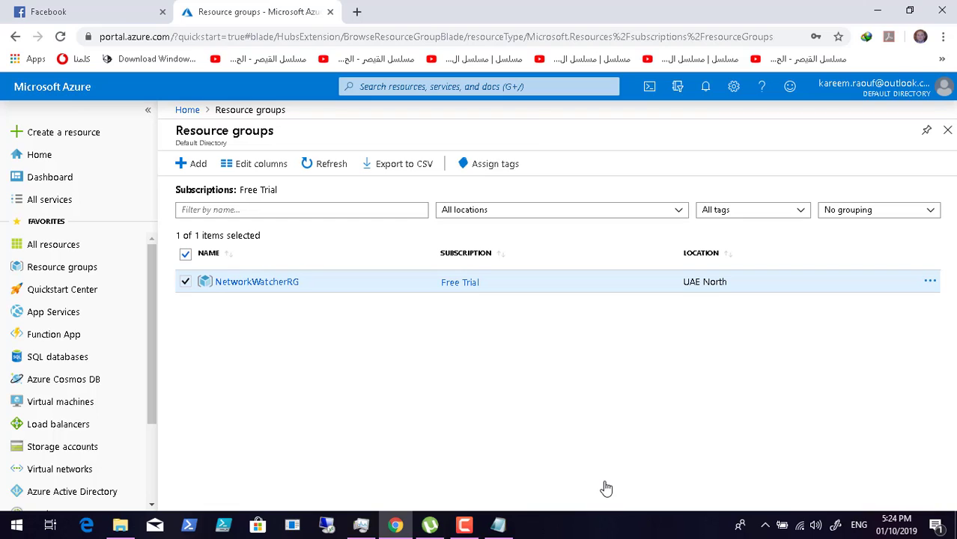
Step: Follow the deletion in notifications until the Resource groups list shows 0 items
left_click(706, 86)
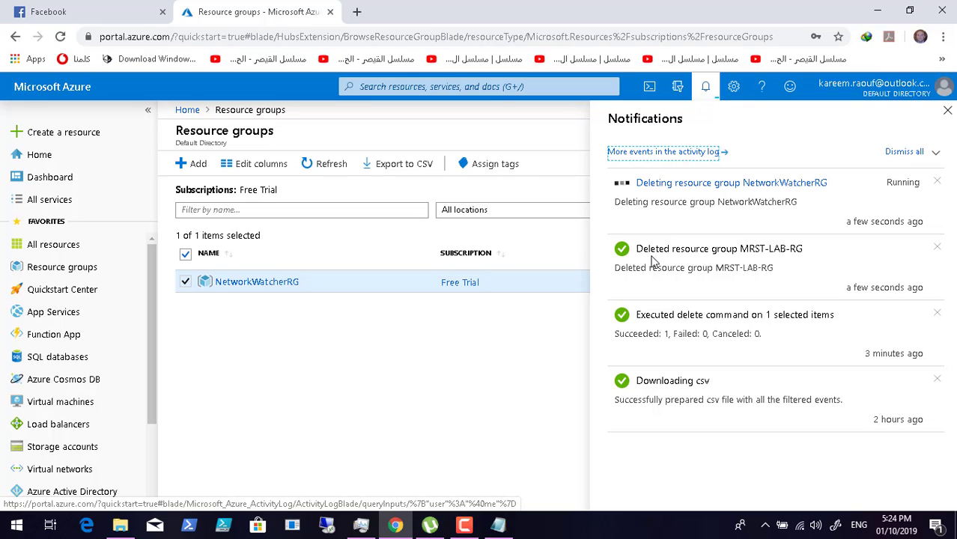
left_click(464, 525)
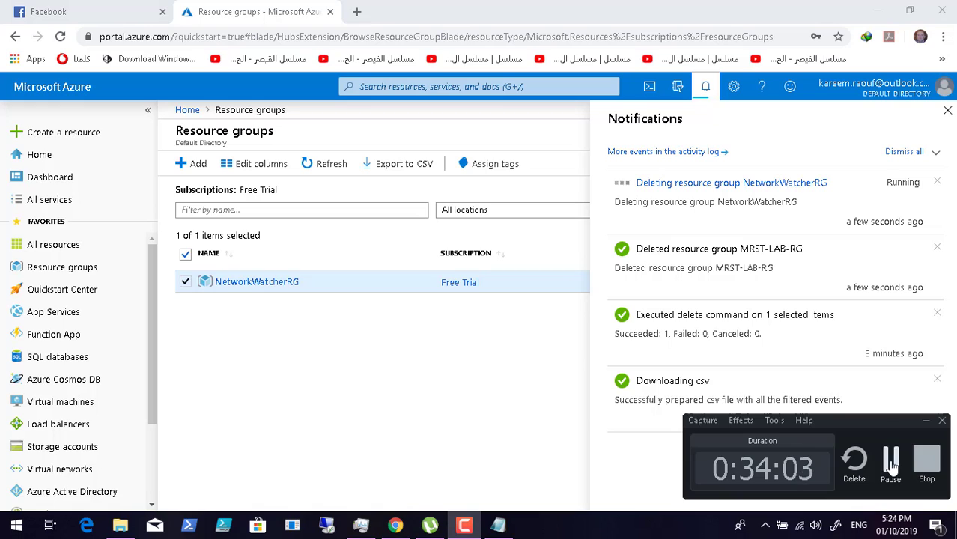
left_click(894, 453)
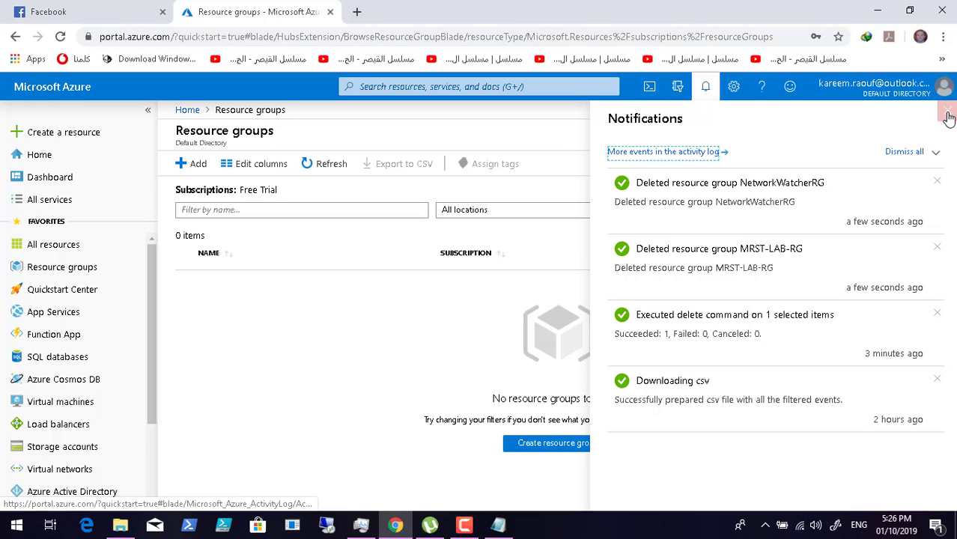
left_click(948, 116)
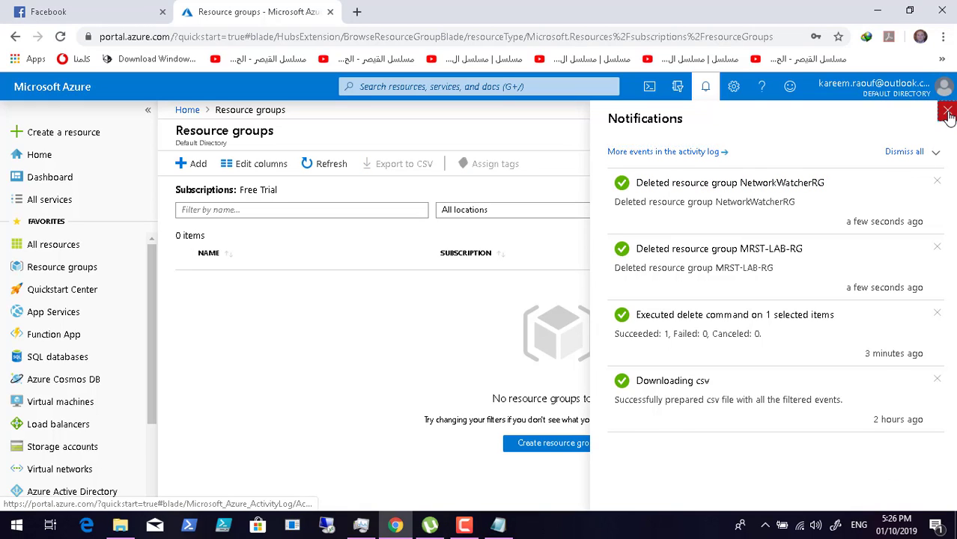
Step: Start a new Virtual Network named MRSTVNET01 with address space 192.168.0.0/16
left_click(83, 133)
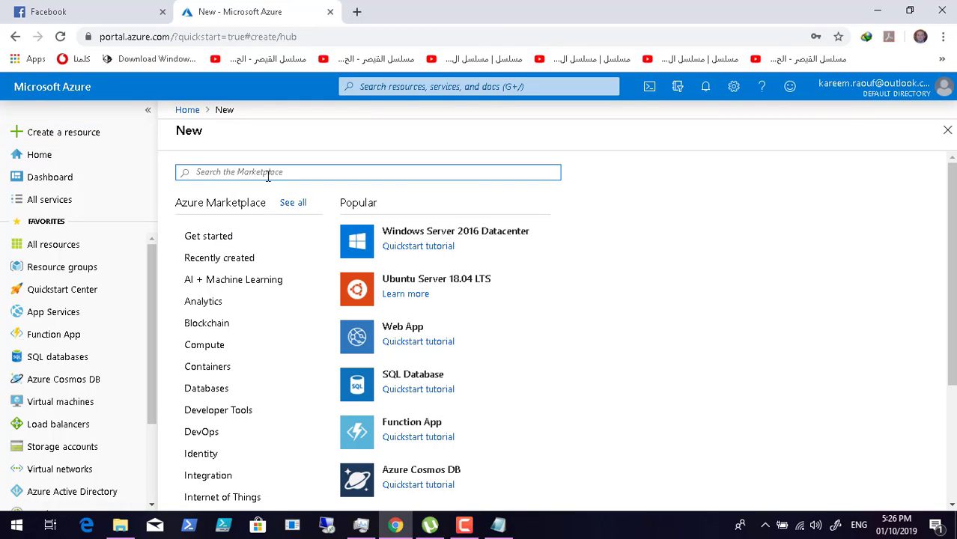
type("Virtua")
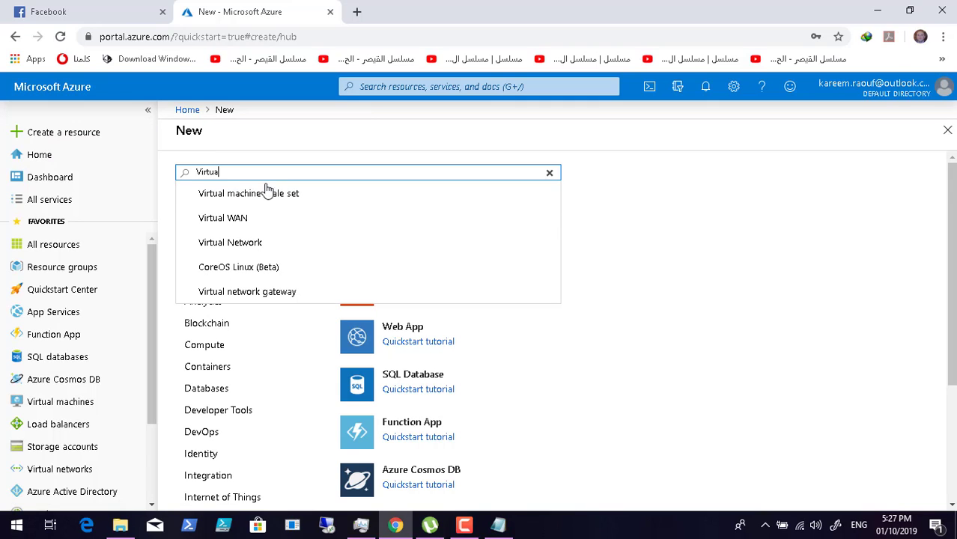
left_click(261, 243)
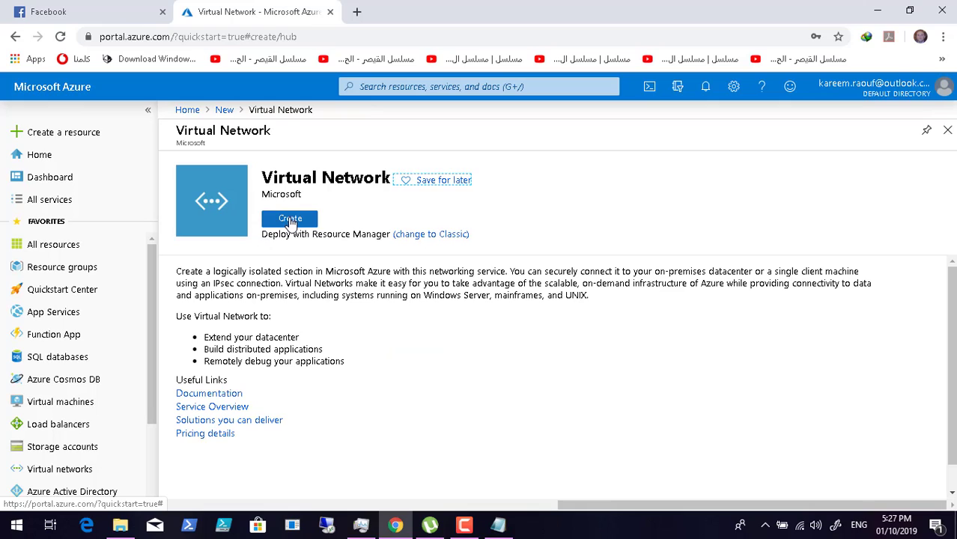
left_click(291, 222)
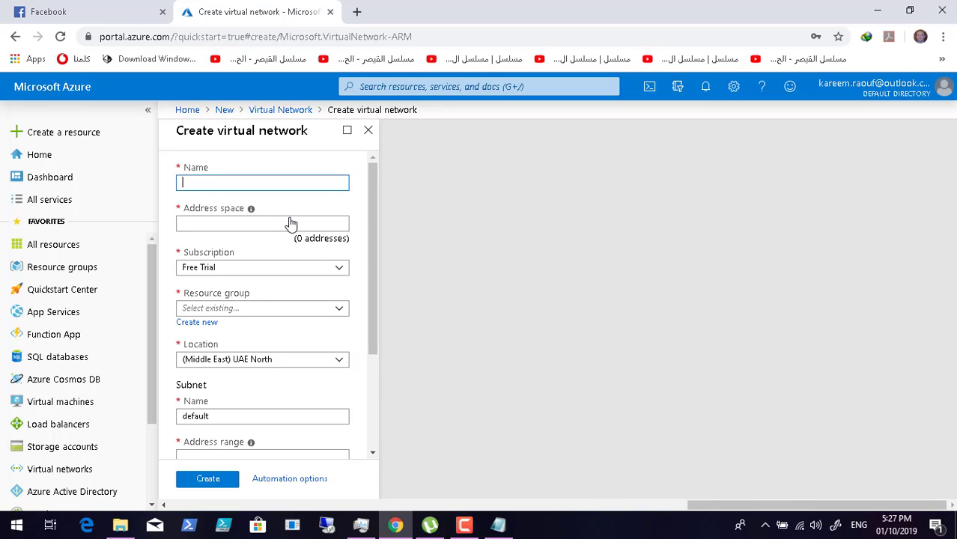
type("MRSTVNET01")
left_click(263, 226)
type("192.168")
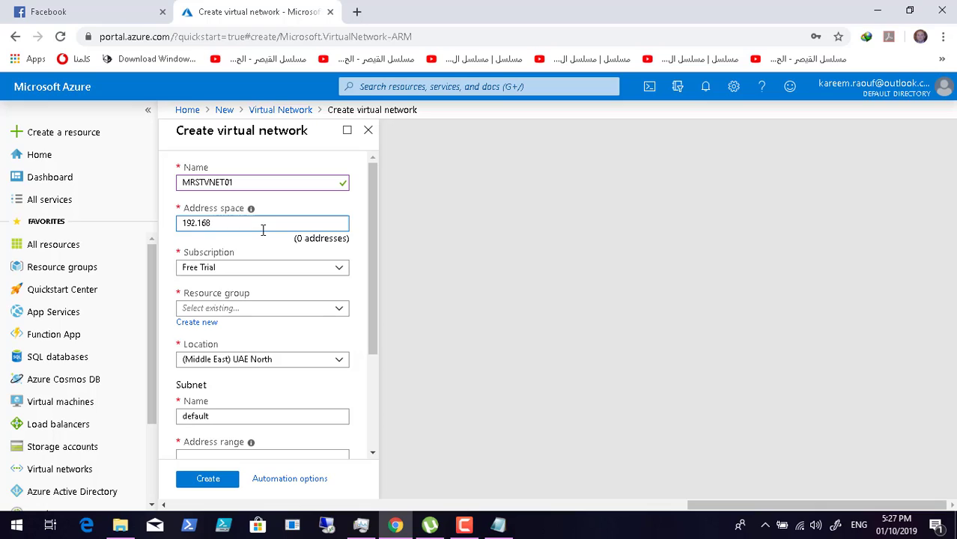
type(".0.0/16")
Step: Search for a MarvelNetwork resource group without choosing one, and set location to (US) East US
left_click(248, 307)
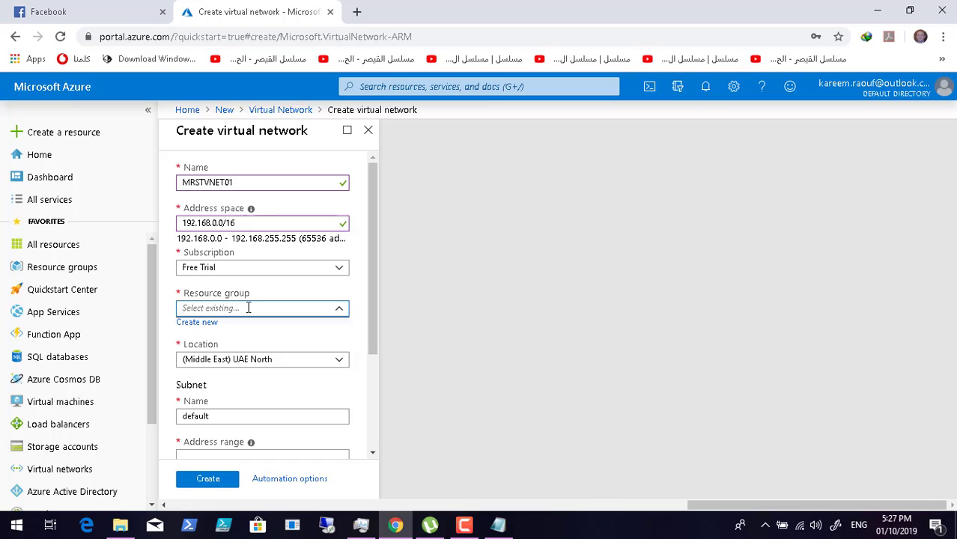
type("a")
key("BackSpace")
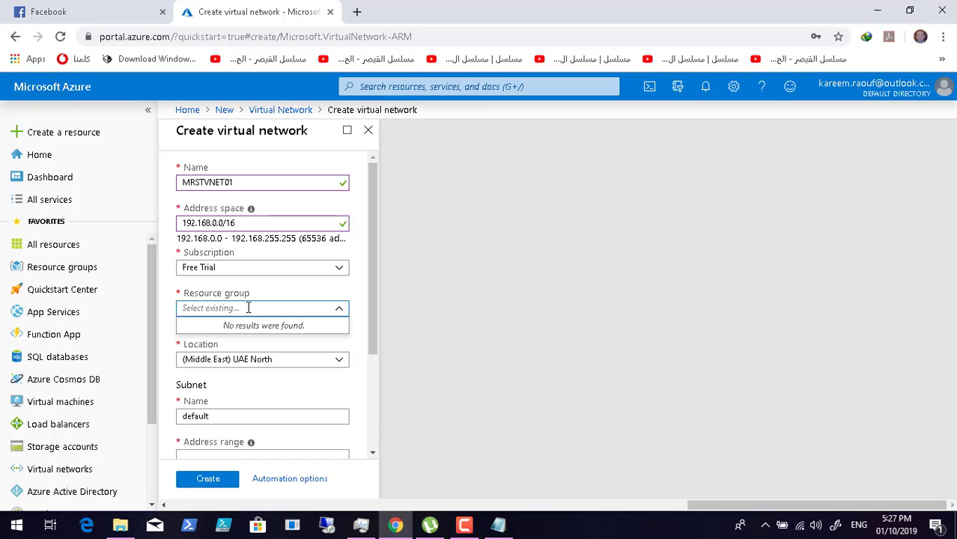
type("MarvelNetwork")
left_click(250, 347)
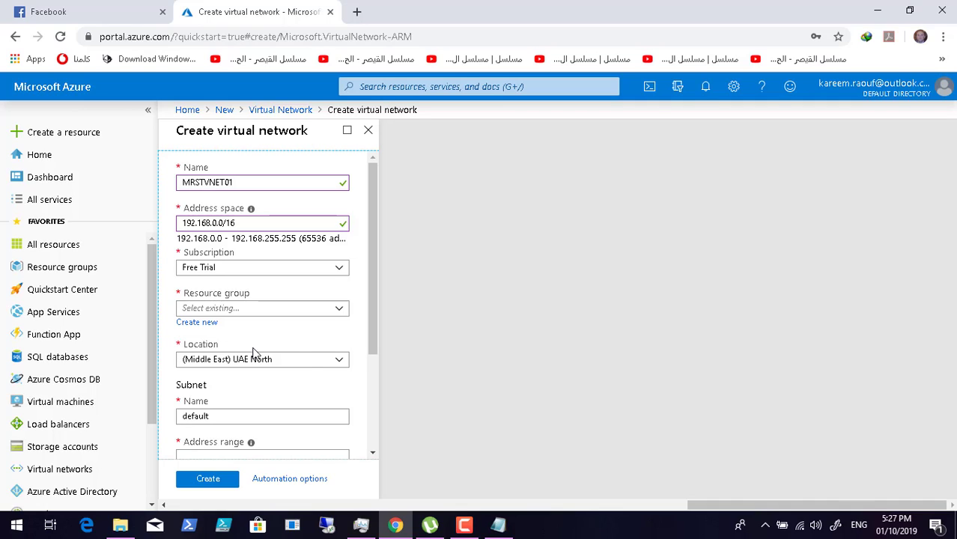
left_click(339, 363)
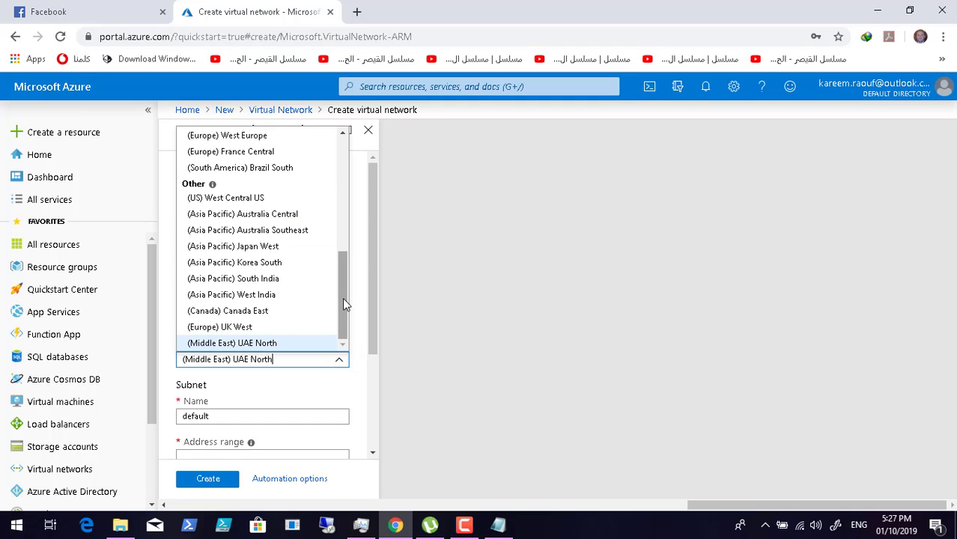
left_click_drag(344, 303, 327, 112)
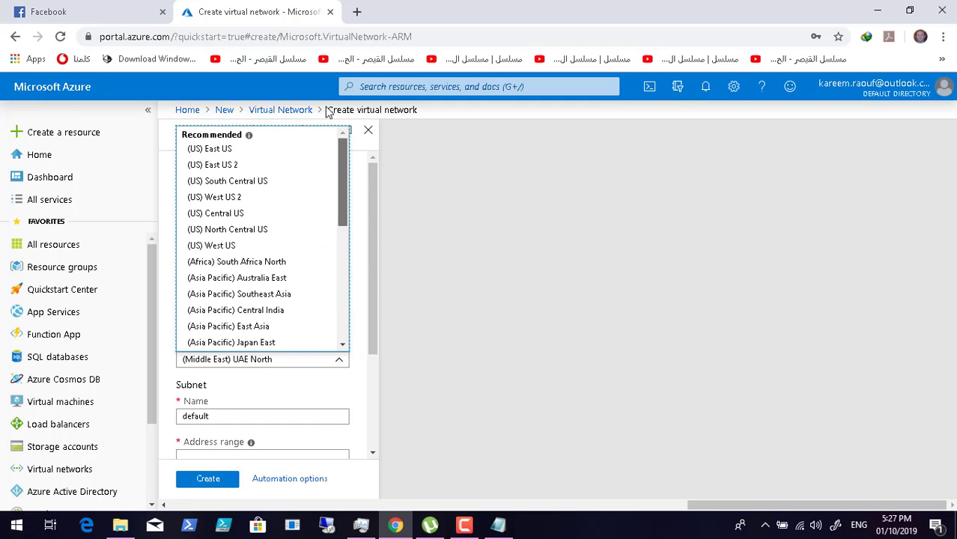
left_click(229, 149)
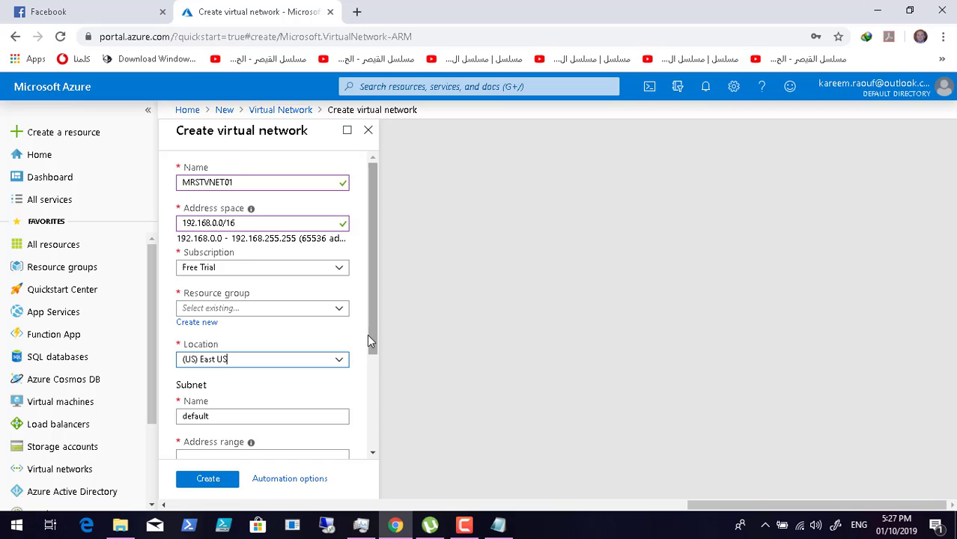
left_click_drag(372, 337, 377, 398)
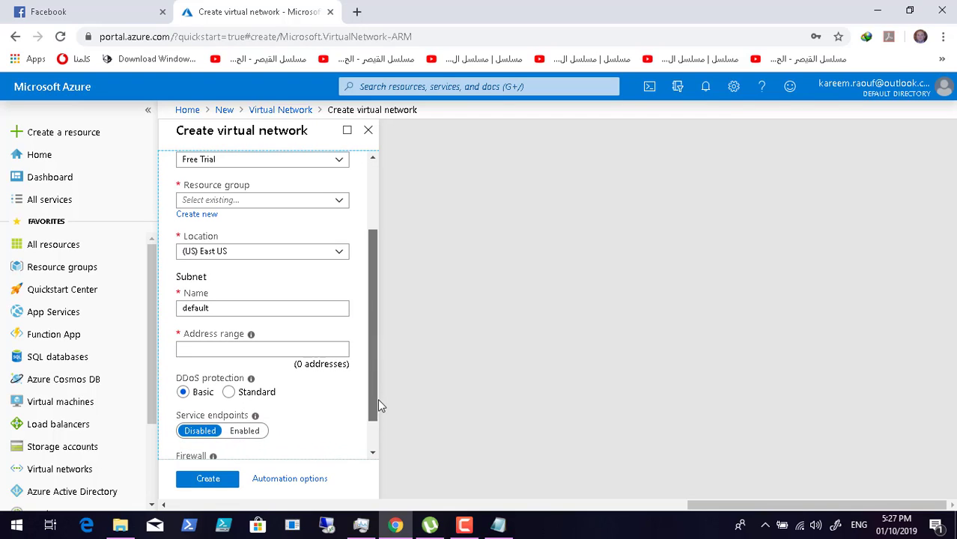
Step: Clear the default subnet name and search the resource group list again, selecting nothing
left_click(246, 307)
key("BackSpace")
key("BackSpace")
key("BackSpace")
key("BackSpace")
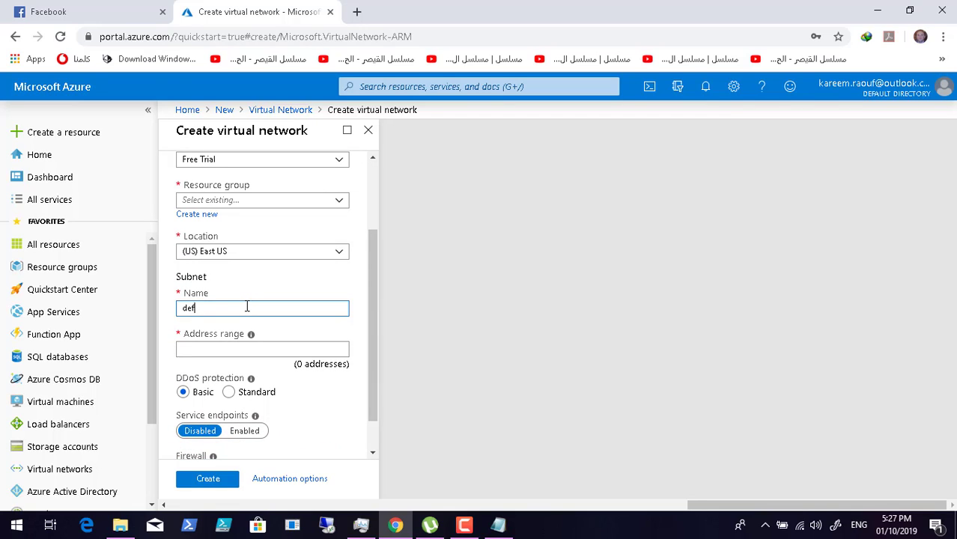
left_click(374, 158)
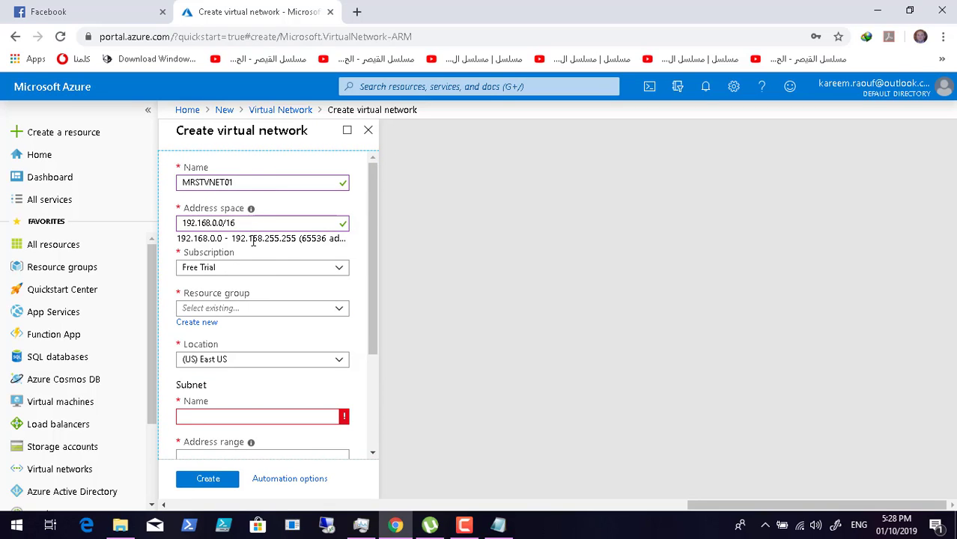
left_click(243, 309)
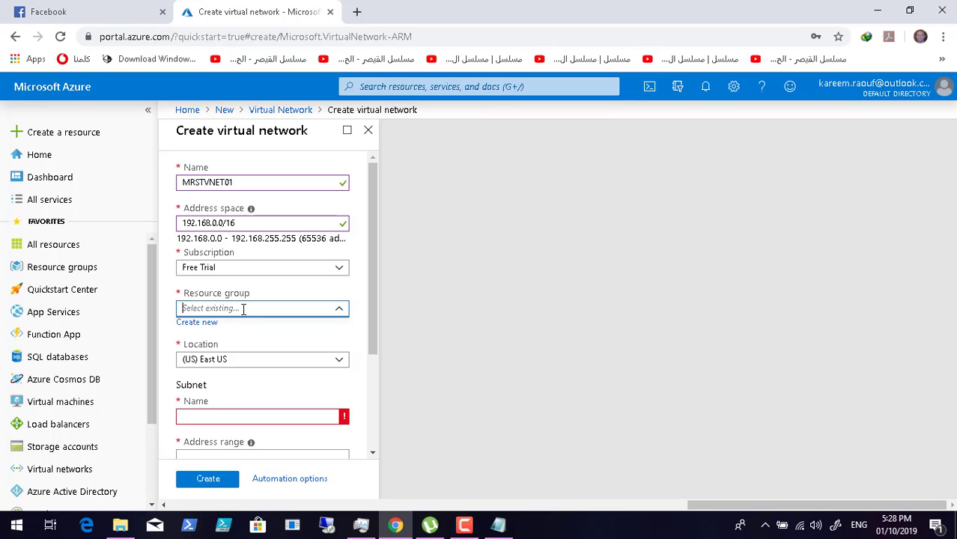
type("ar")
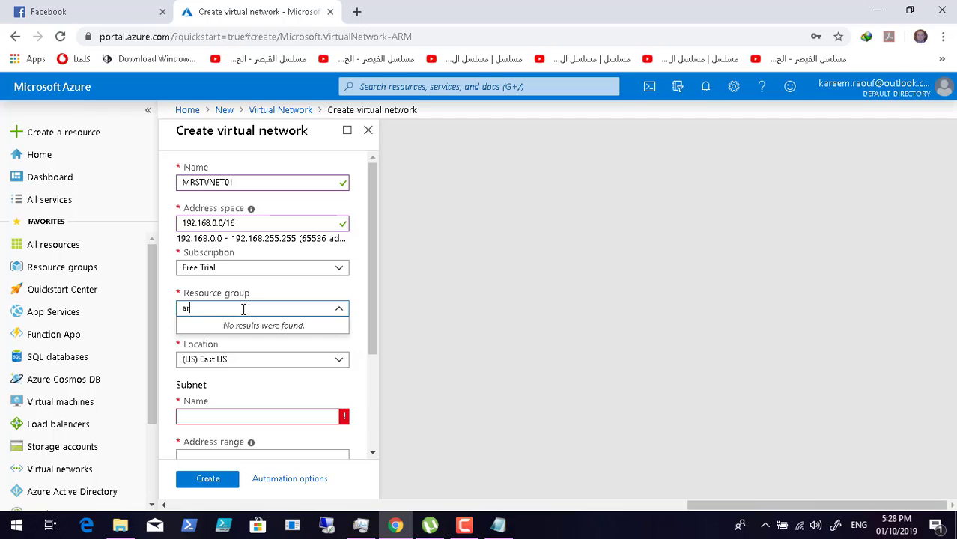
key("BackSpace")
key("BackSpace")
type("M")
left_click(169, 331)
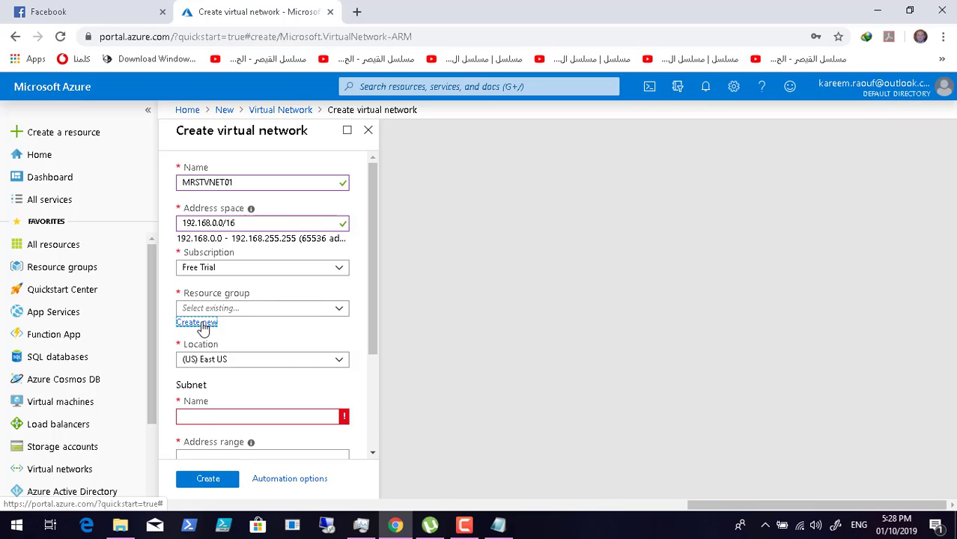
Step: Create a new resource group named MarvelDomain for the network
left_click(199, 325)
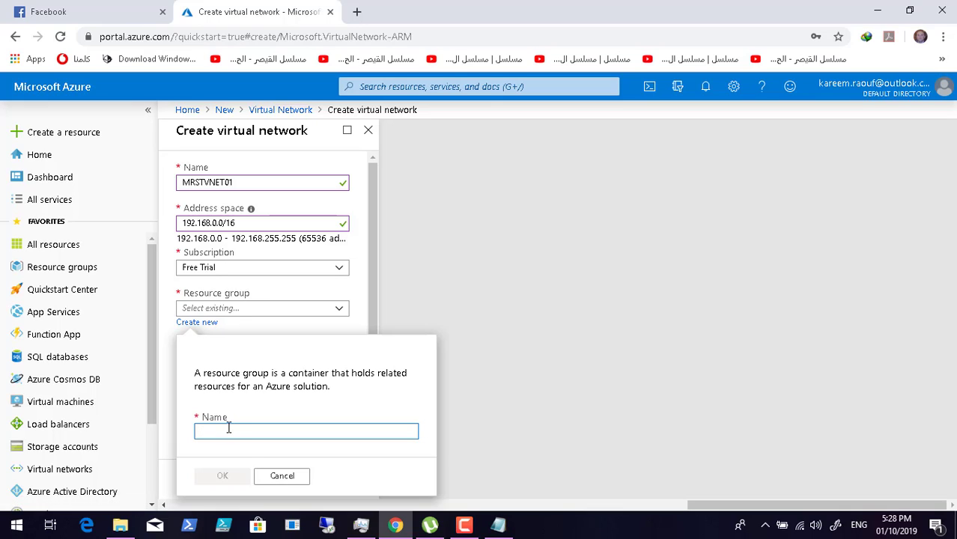
type("Ma")
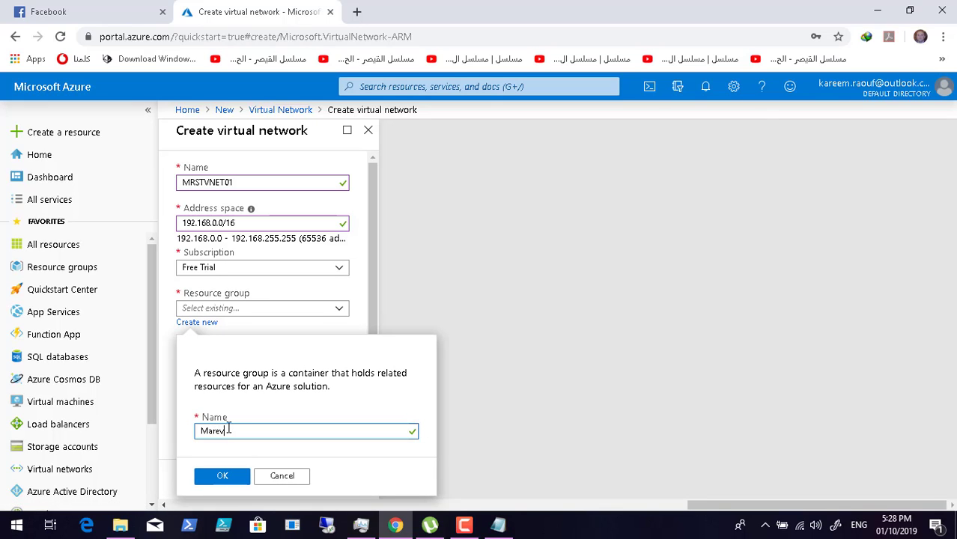
type("rvelDomain")
left_click(231, 481)
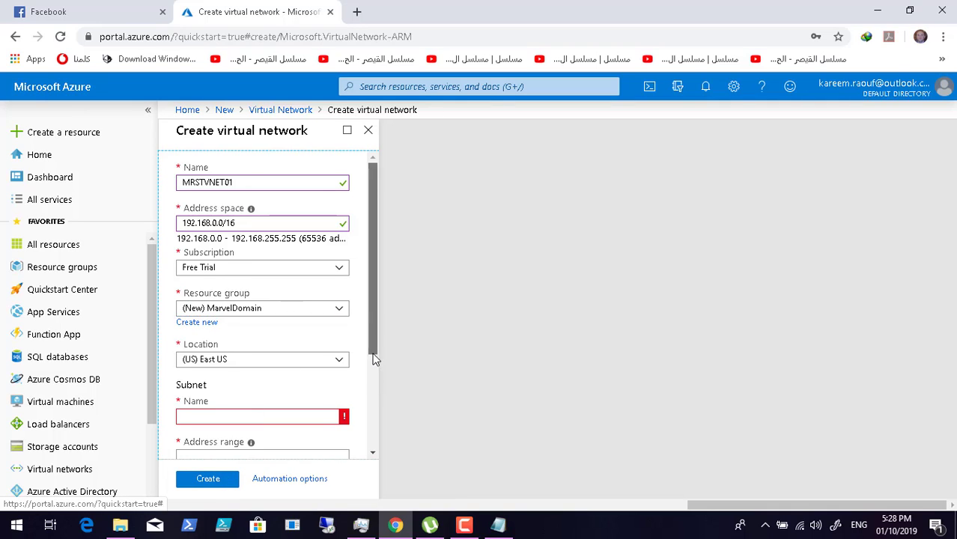
Step: Set the subnet name to MarvelRA-IP with address range 192.168.1.0/24
scroll(315, 337, "down", 3)
left_click(231, 312)
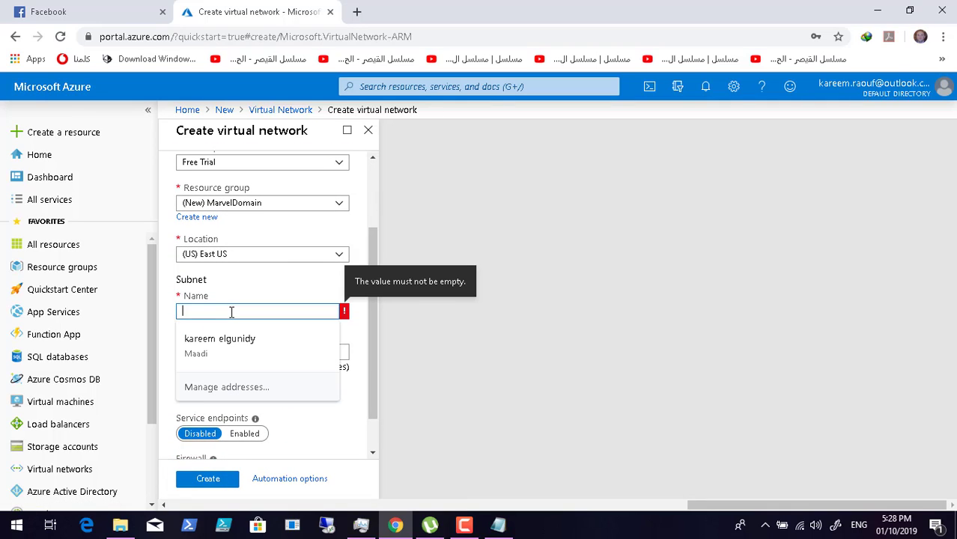
type("MarvelRA-IP")
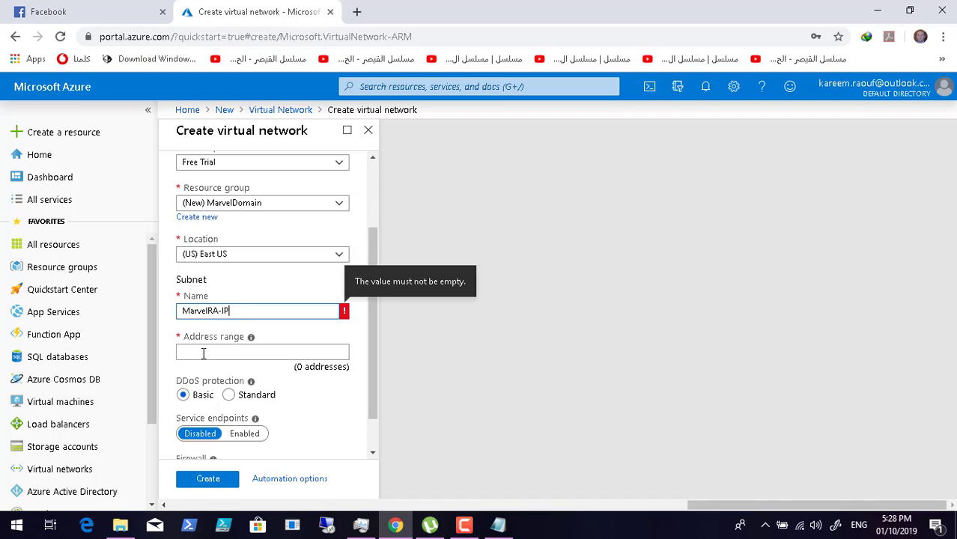
left_click(202, 353)
type("192")
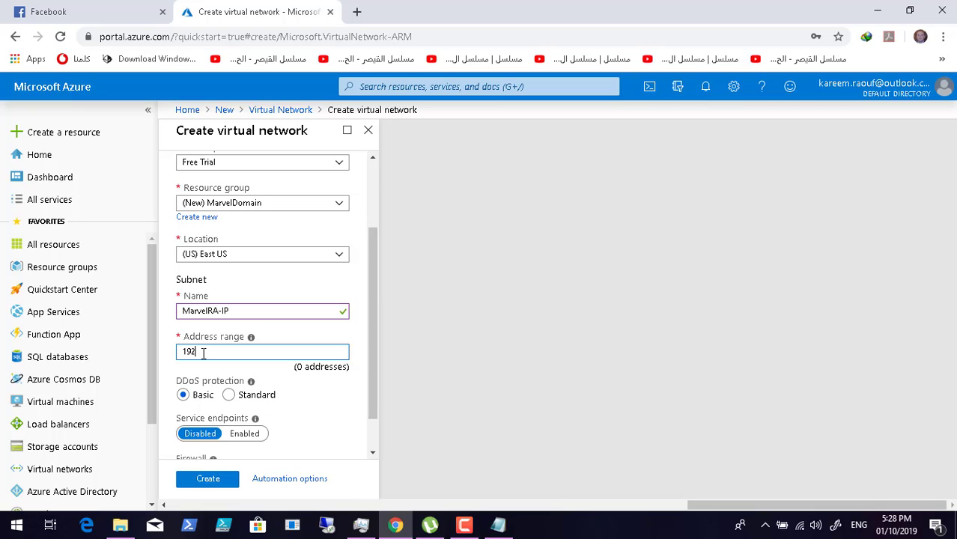
type(".168.1.0/24")
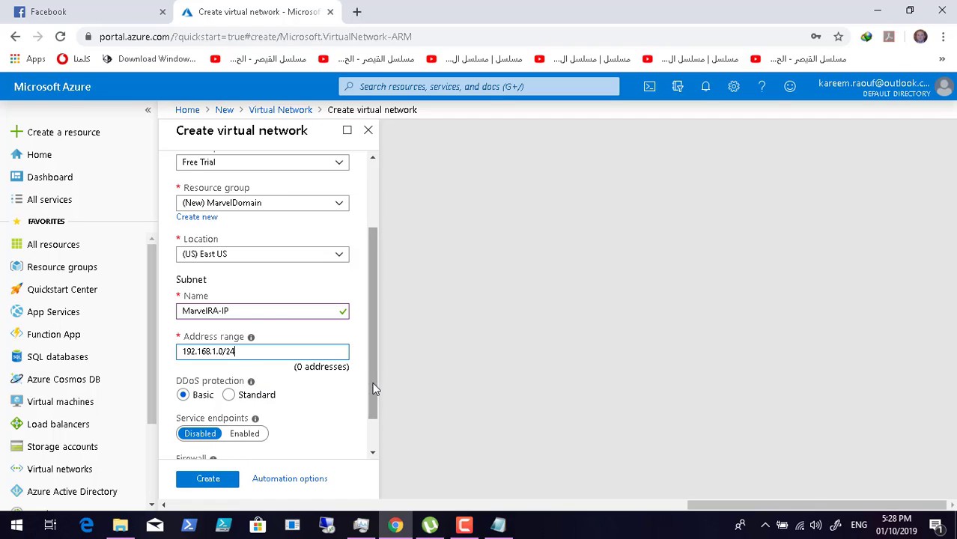
left_click_drag(375, 382, 393, 455)
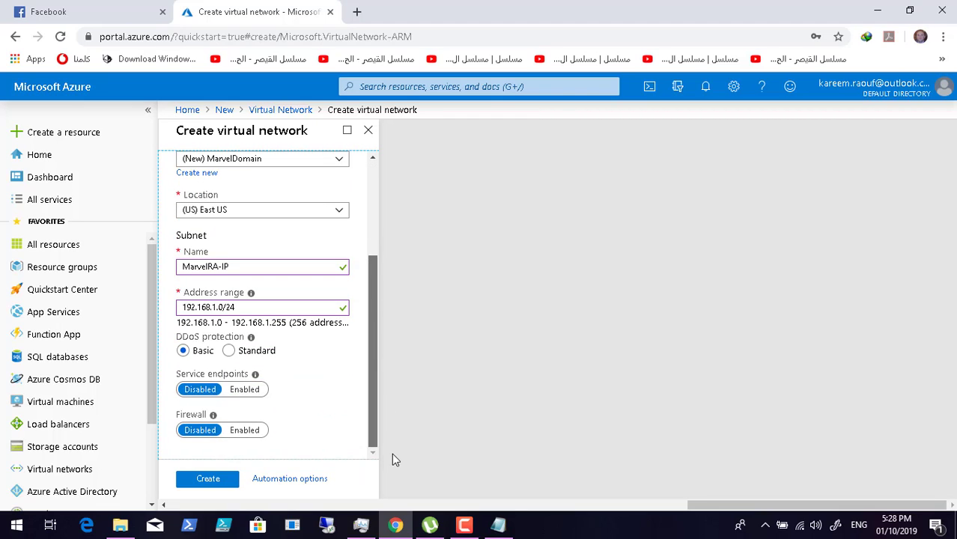
Step: Create the MRSTVNET01 network, then open it from the Deployment succeeded notification
left_click(210, 485)
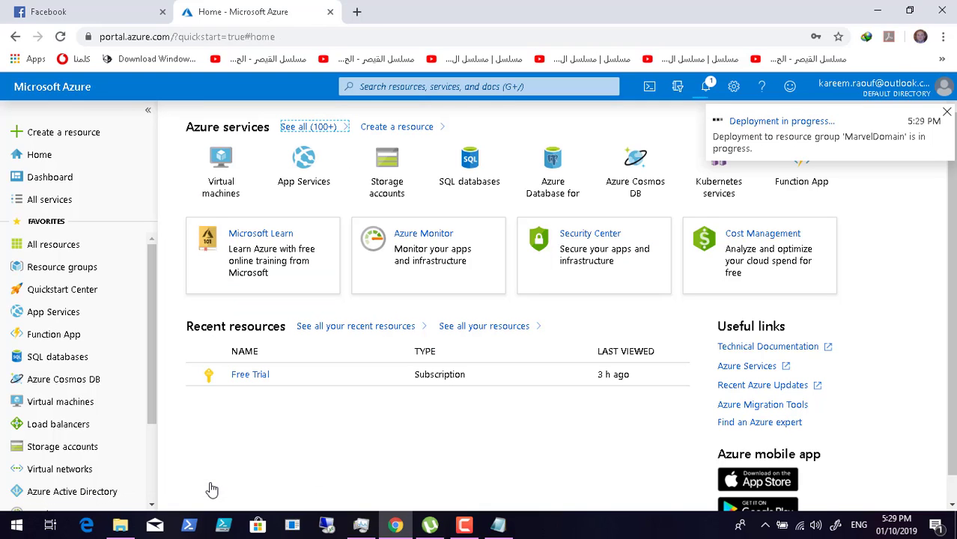
left_click(707, 88)
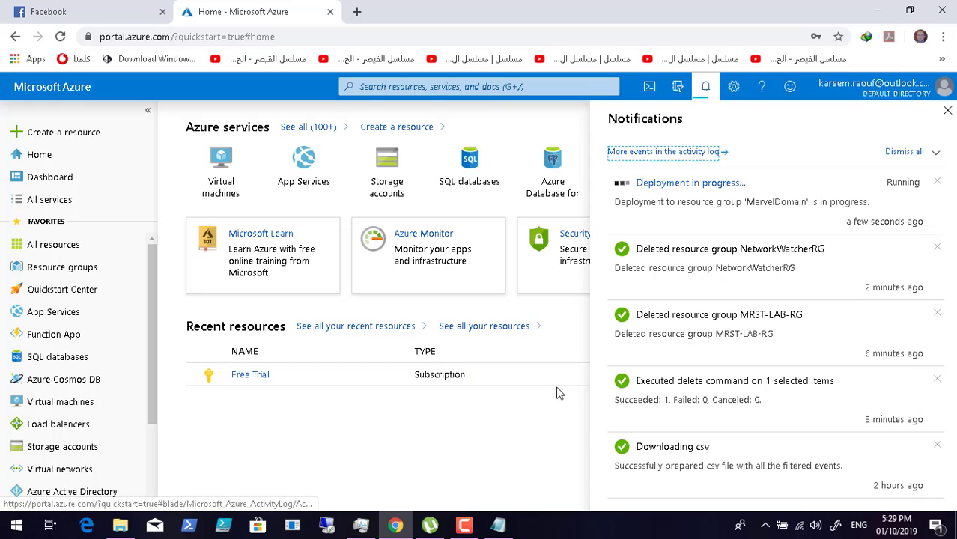
left_click(464, 525)
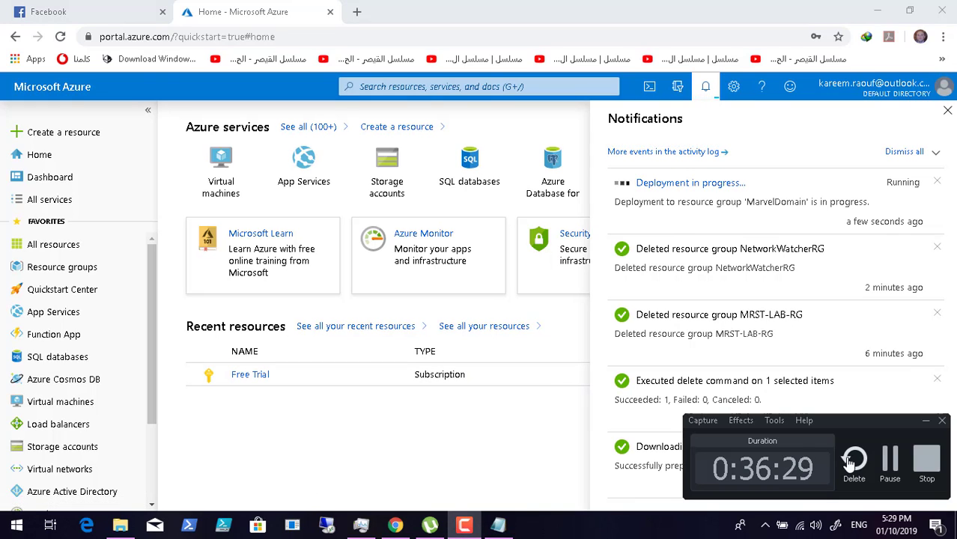
left_click(889, 460)
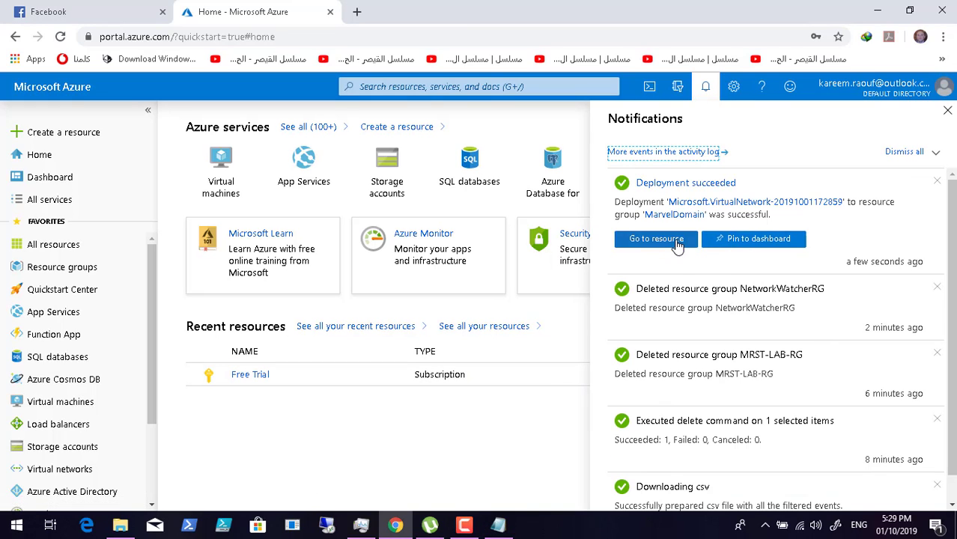
left_click(672, 240)
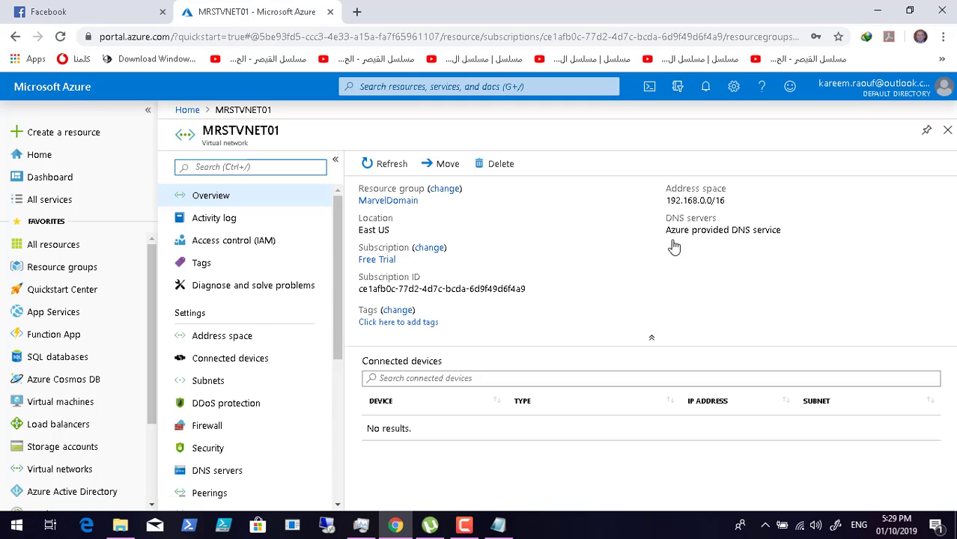
Step: Check the VNet's 192.168.0.0/16 address space and MarvelRA-IP subnet, then list resource groups and virtual machines
left_click(252, 338)
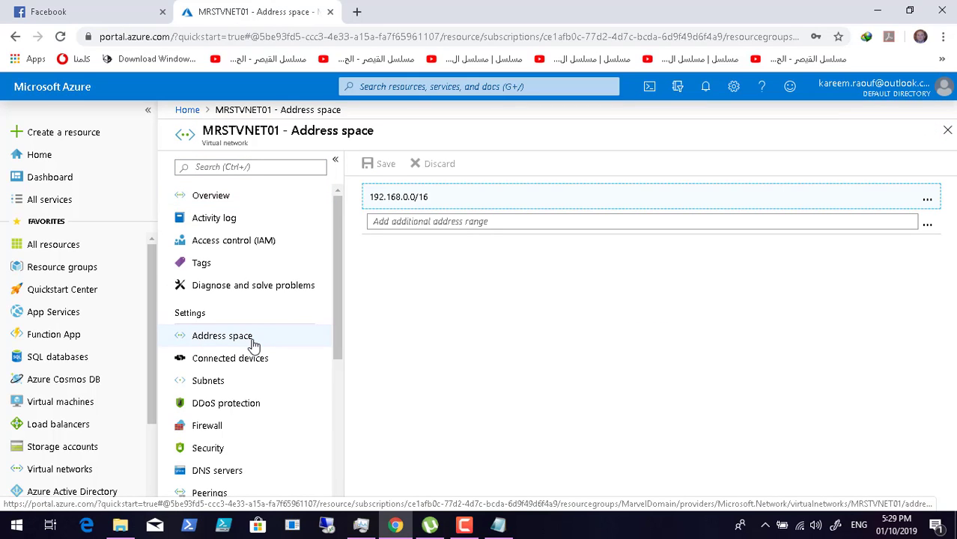
left_click(203, 386)
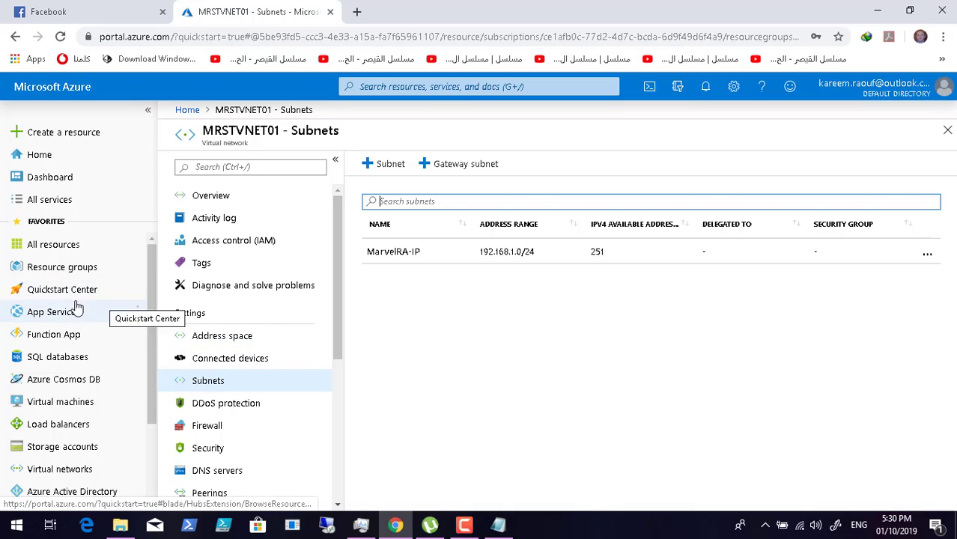
left_click(64, 267)
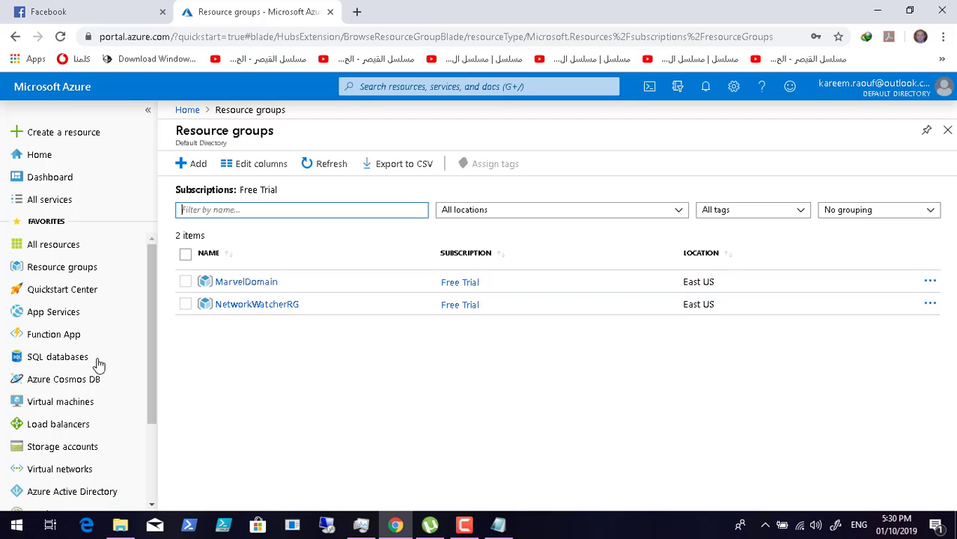
left_click(68, 405)
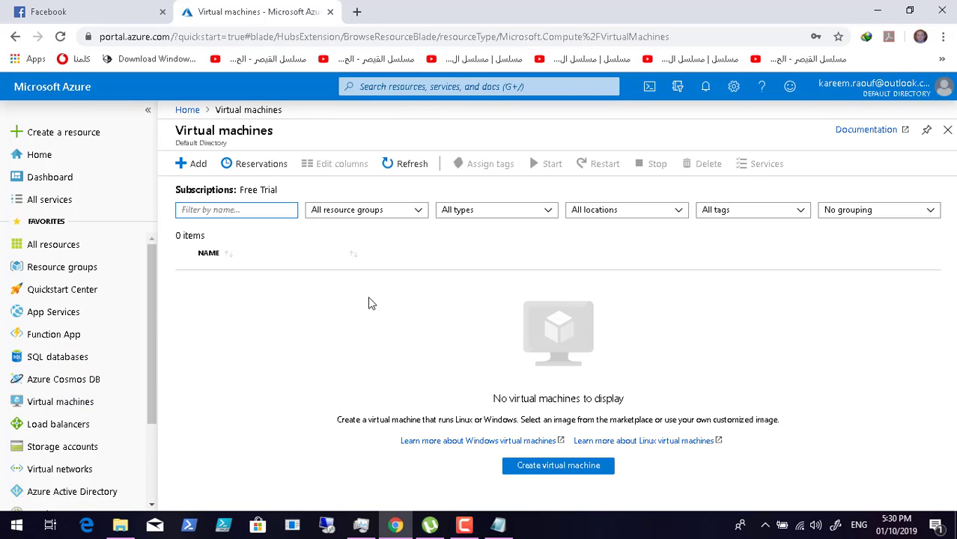
Step: Start a new VM named DCMARVEL01 in the MarvelDomain resource group
left_click(187, 165)
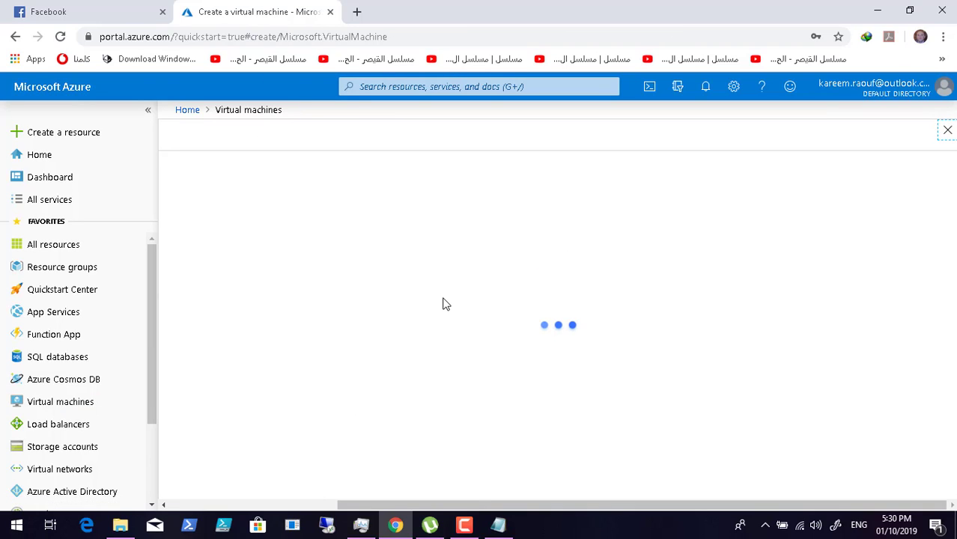
left_click(438, 364)
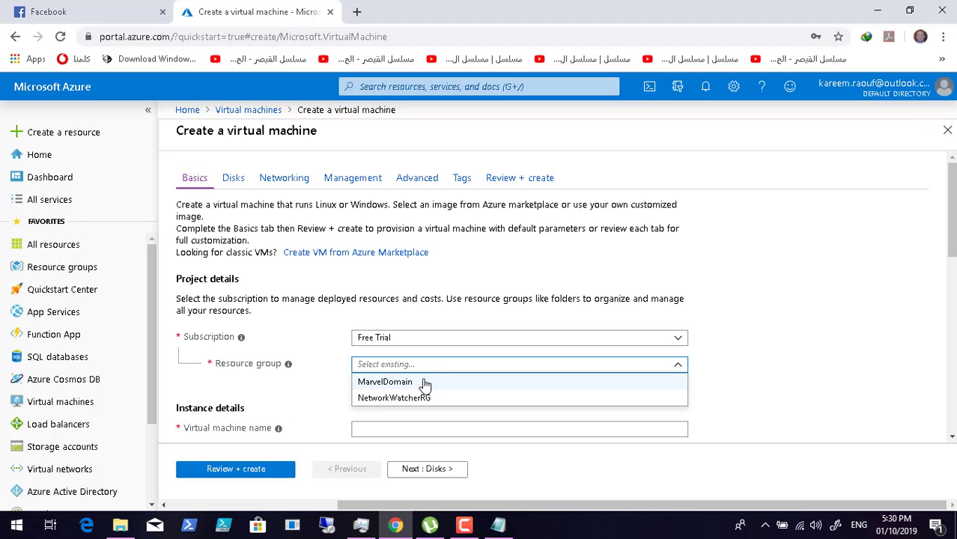
left_click(424, 382)
left_click(411, 425)
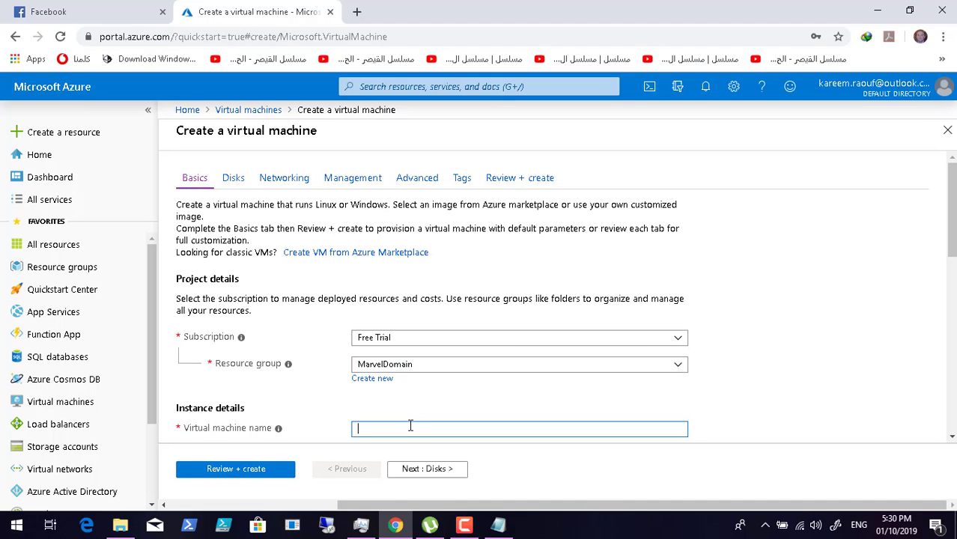
type("DCMARV")
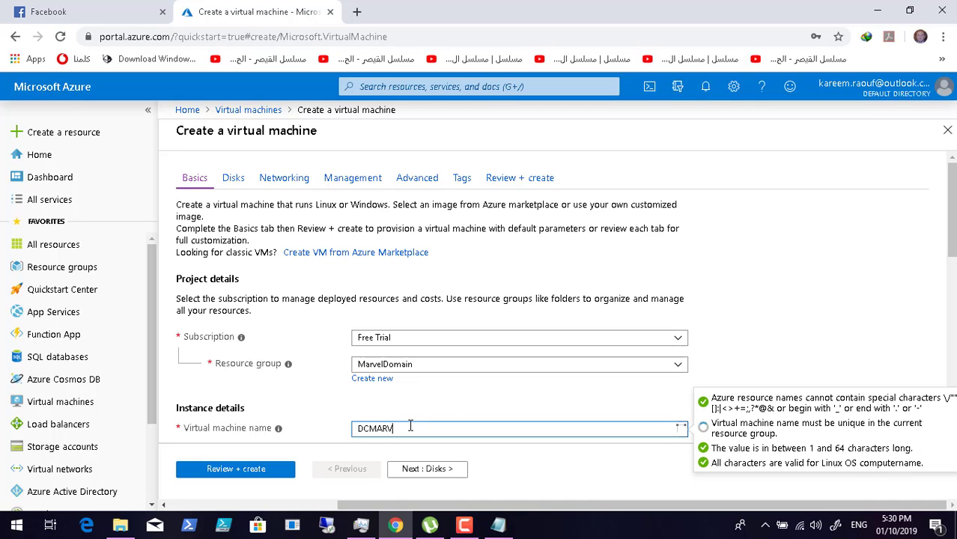
type("EL01")
left_click_drag(953, 234, 952, 327)
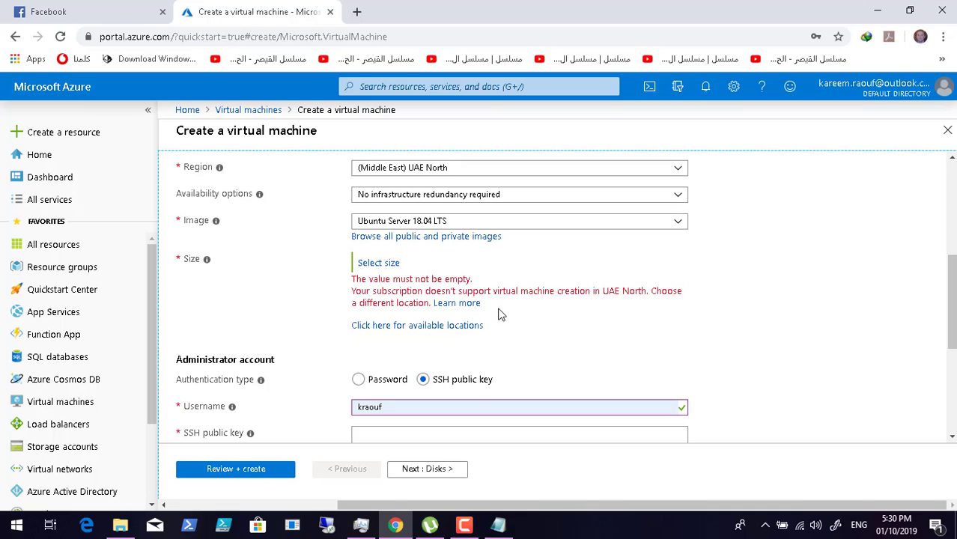
Step: Choose East US, no infrastructure redundancy, and the Windows Server 2019 Datacenter image
left_click(678, 170)
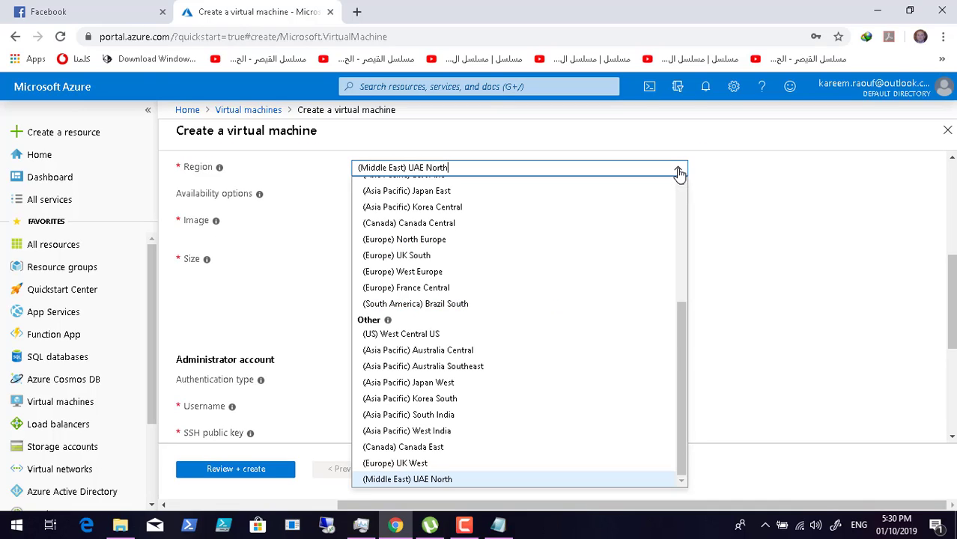
scroll(673, 314, "up", 10)
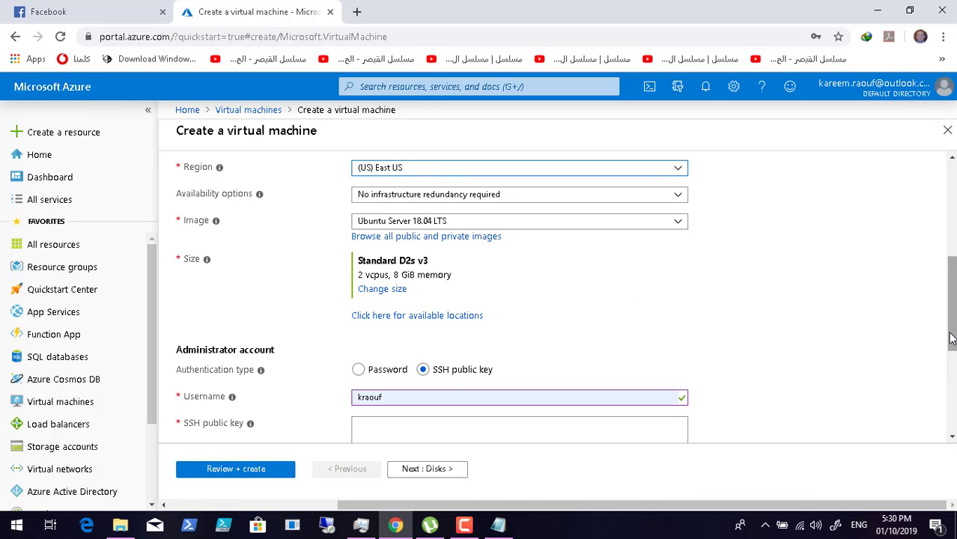
left_click_drag(952, 337, 952, 266)
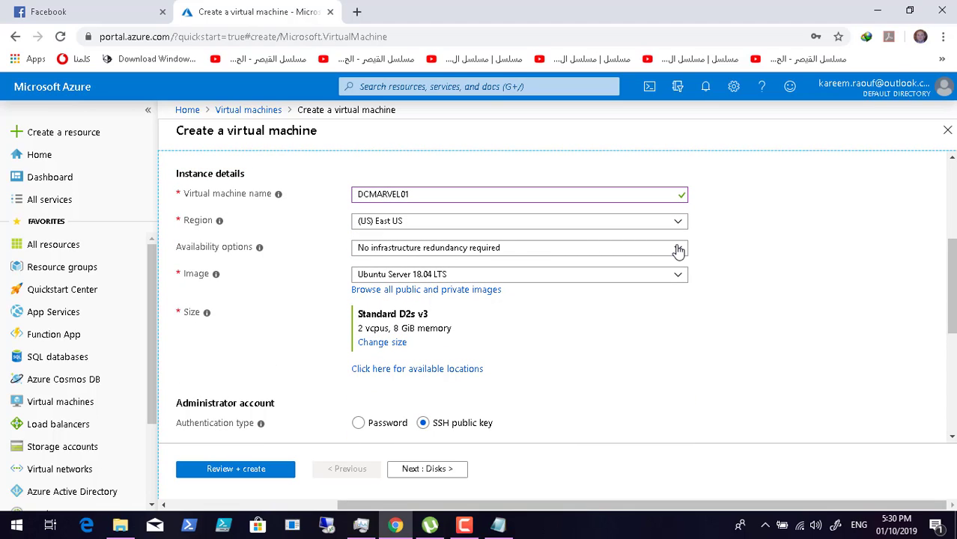
left_click(678, 249)
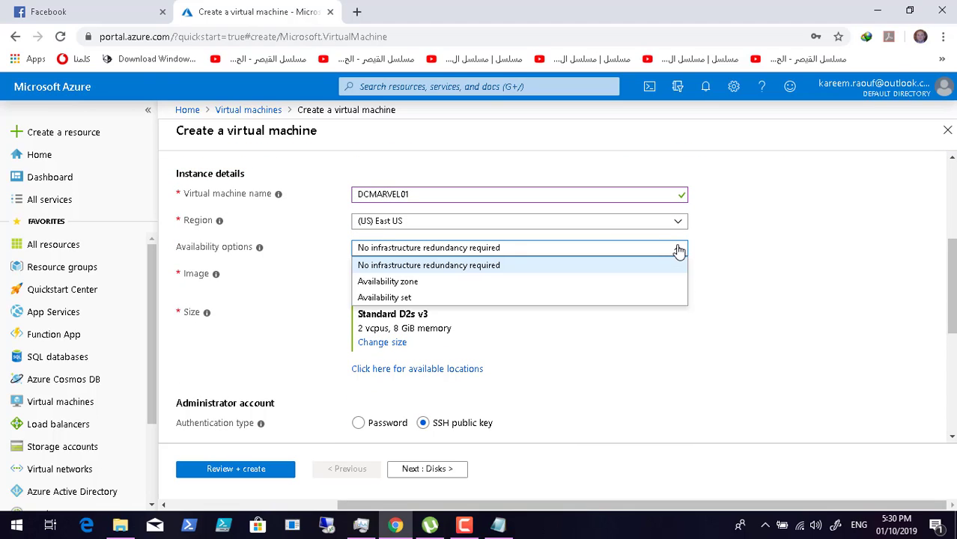
left_click(678, 249)
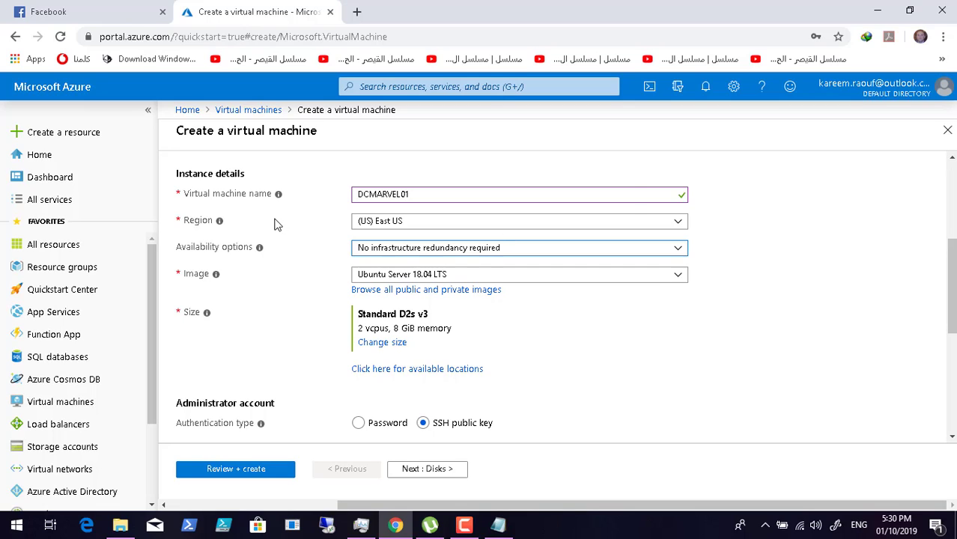
mouse_move(259, 251)
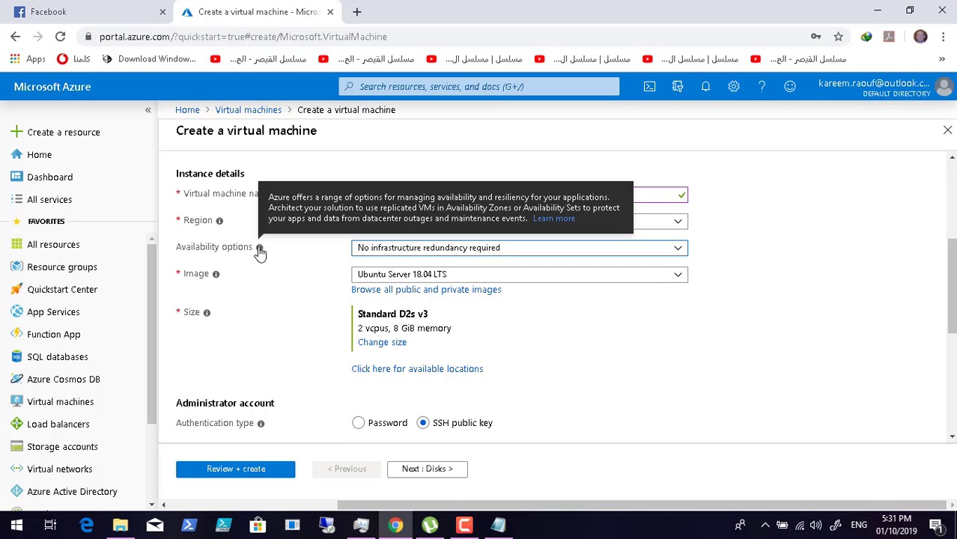
left_click(677, 277)
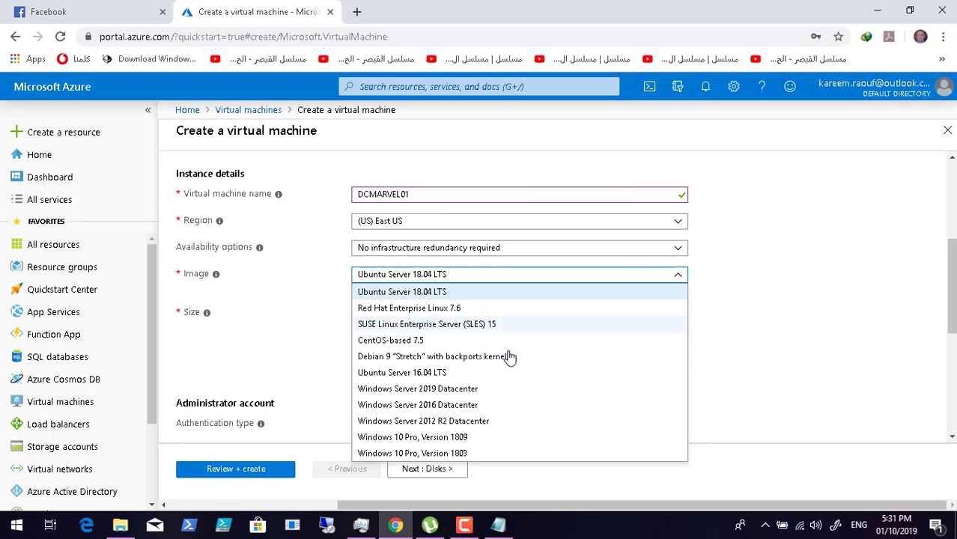
left_click(465, 389)
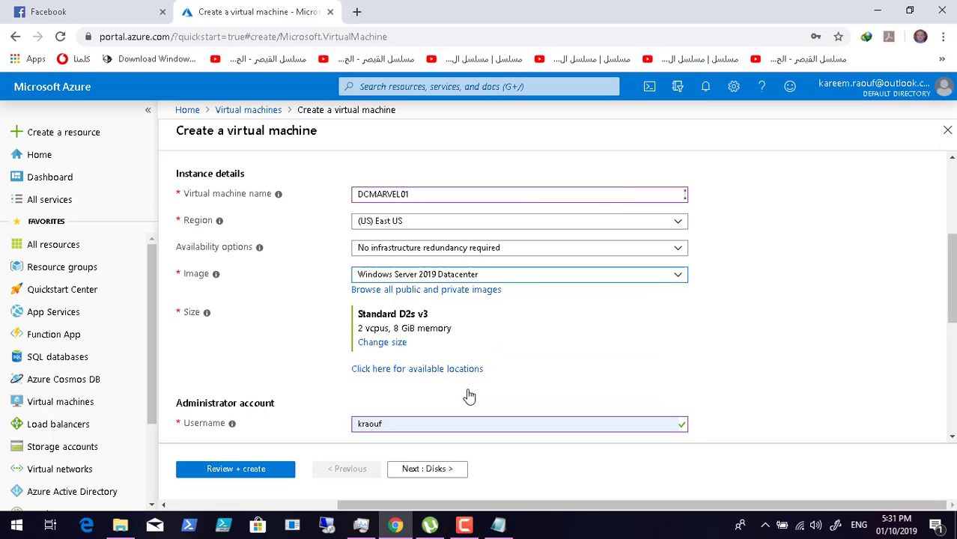
Step: Confirm the administrator password and allow RDP as the public inbound port
left_click_drag(948, 295, 950, 357)
left_click(608, 297)
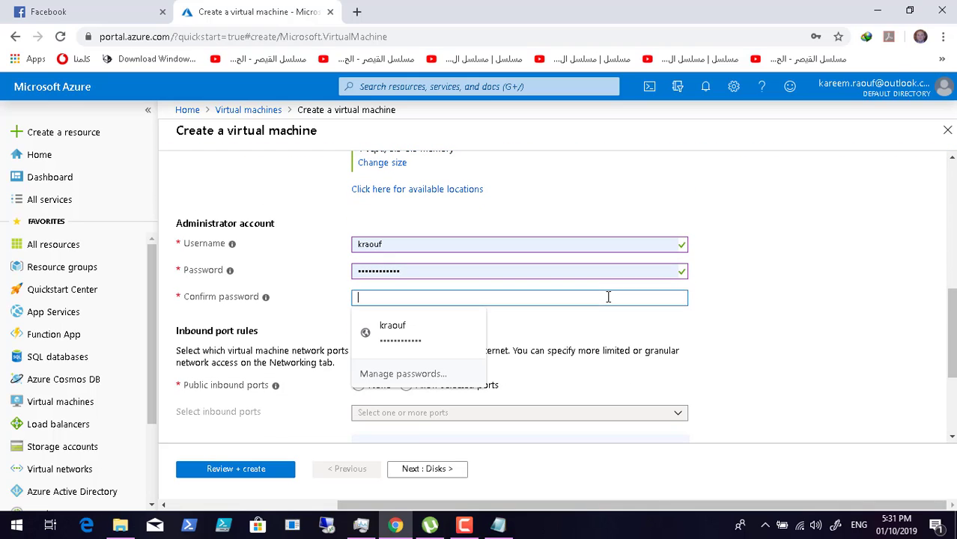
left_click(455, 328)
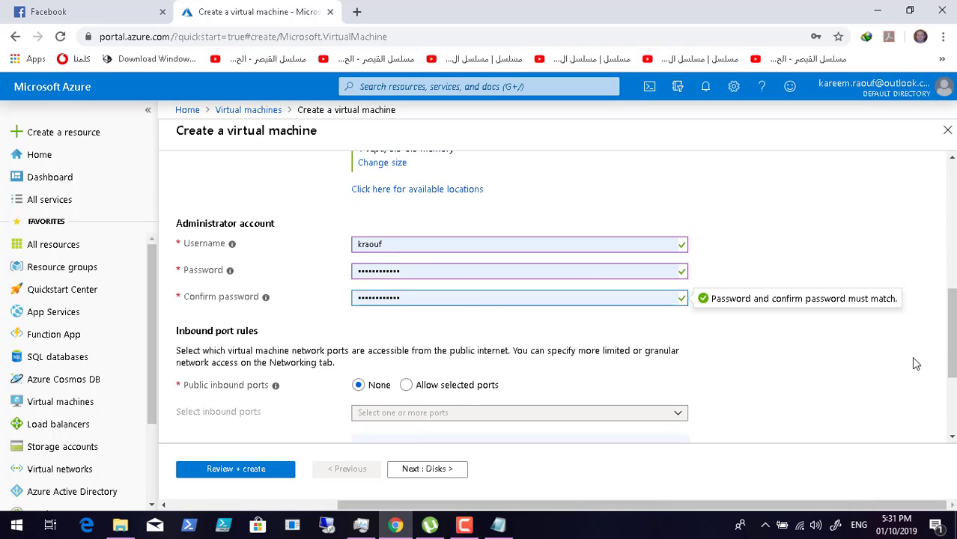
left_click_drag(950, 359, 950, 413)
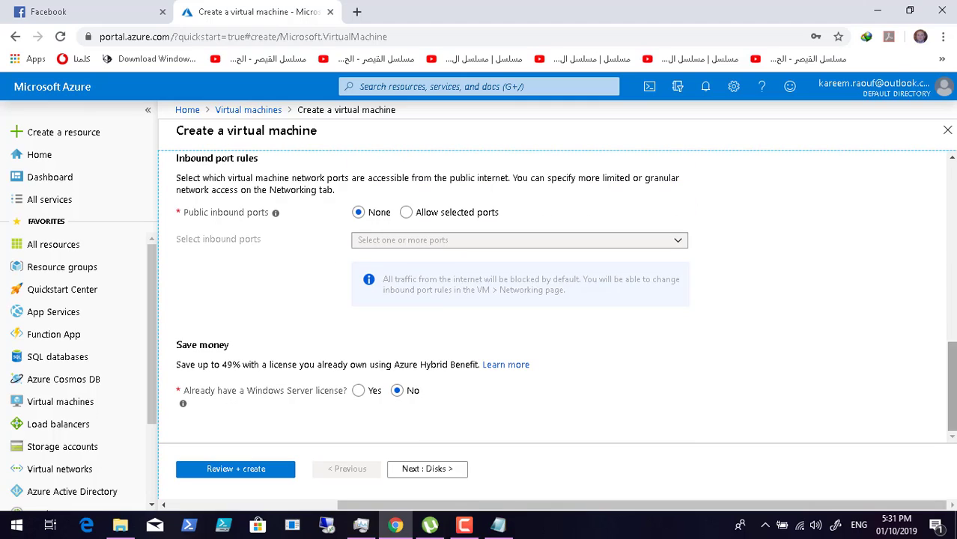
left_click(407, 212)
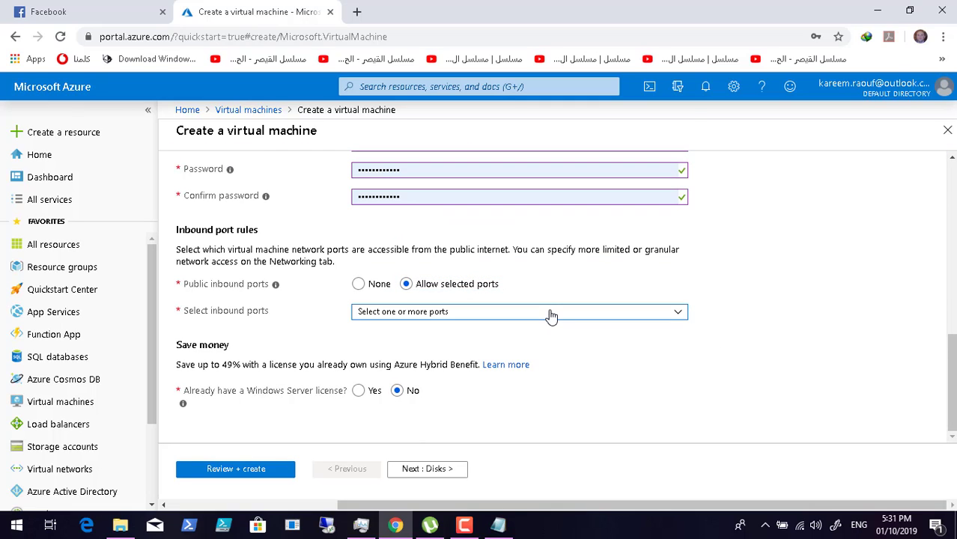
left_click(551, 316)
left_click(366, 383)
left_click(863, 385)
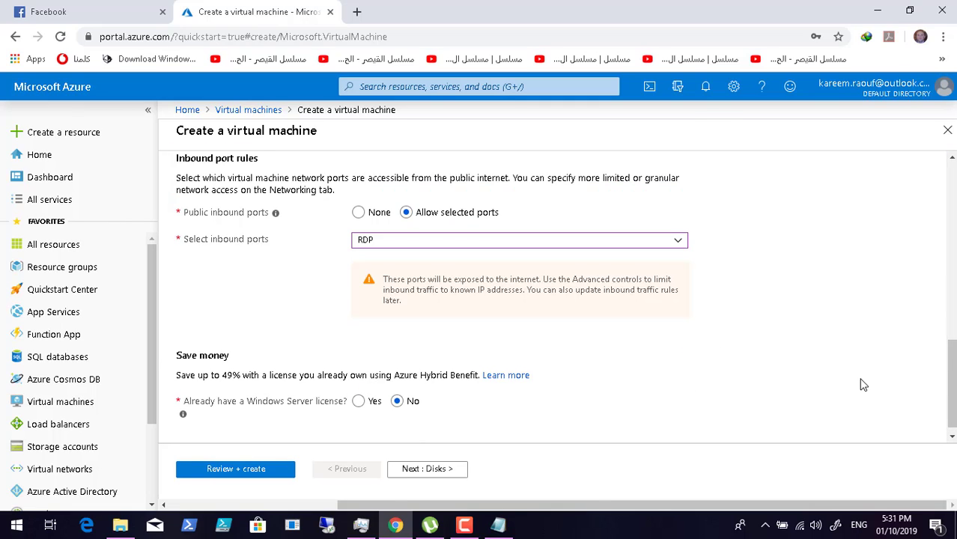
left_click_drag(950, 343, 949, 346)
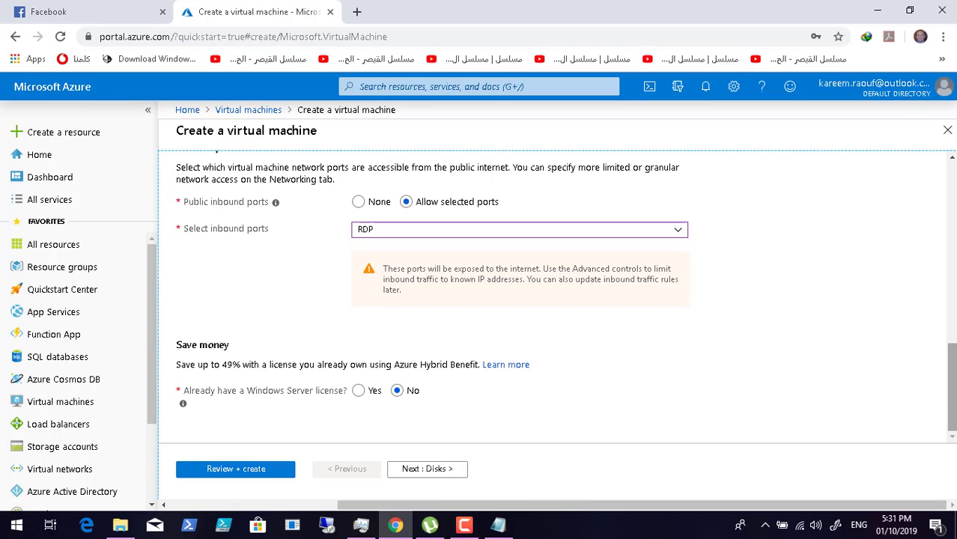
left_click_drag(953, 404, 952, 305)
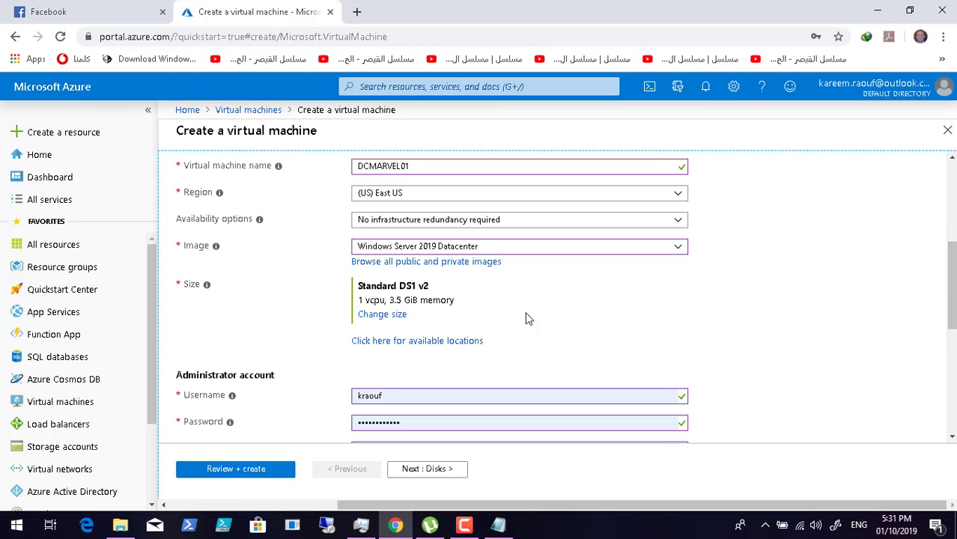
Step: Change the VM size from Standard DS1 v2 to Standard B1s and proceed to Disks
left_click(400, 315)
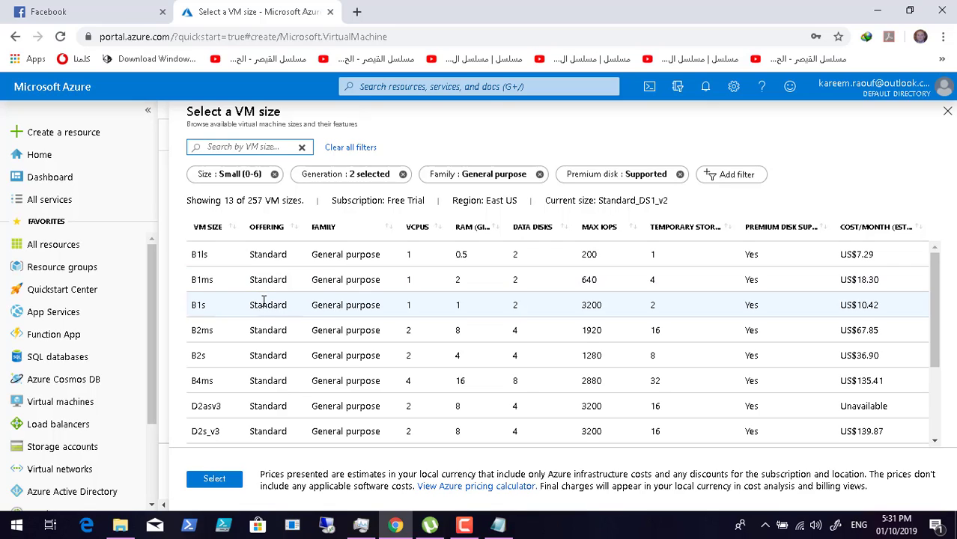
left_click(258, 304)
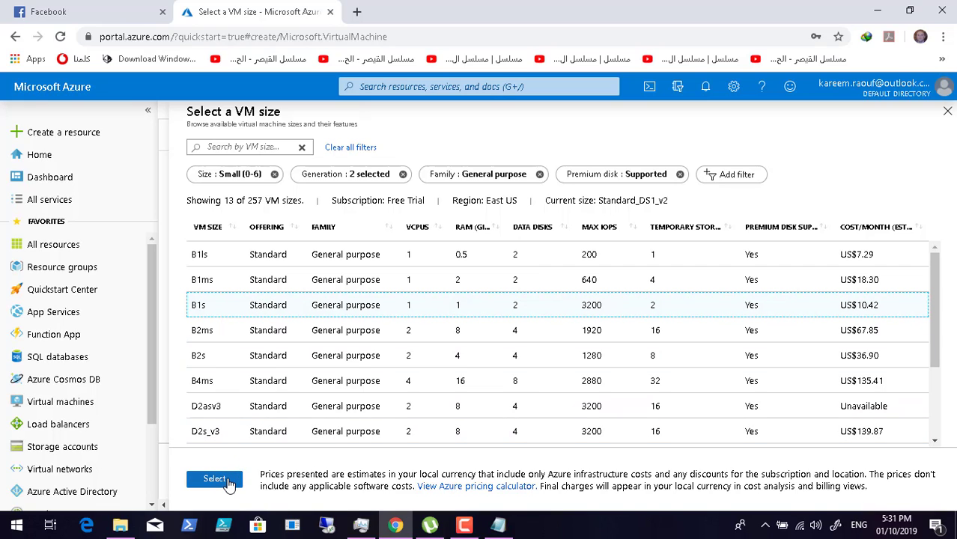
left_click(216, 479)
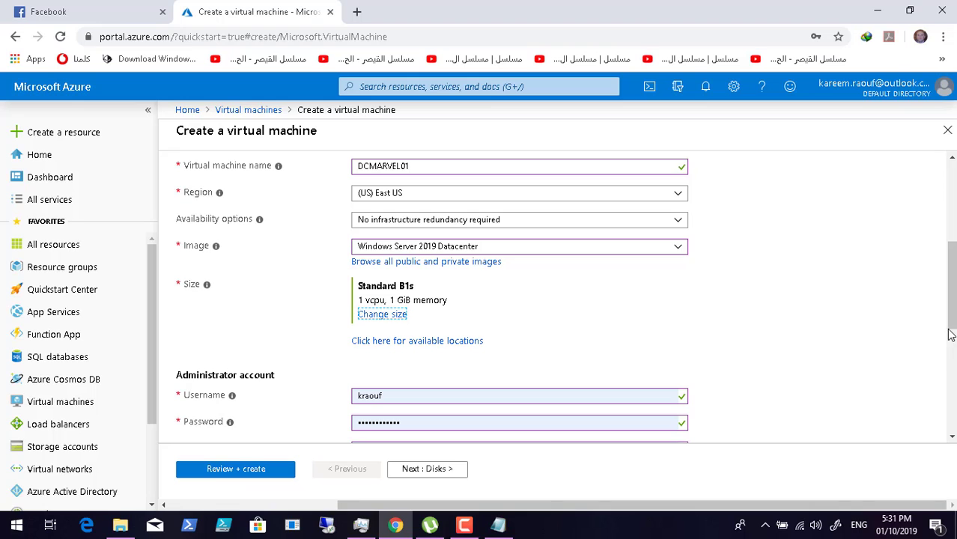
left_click_drag(950, 330, 951, 431)
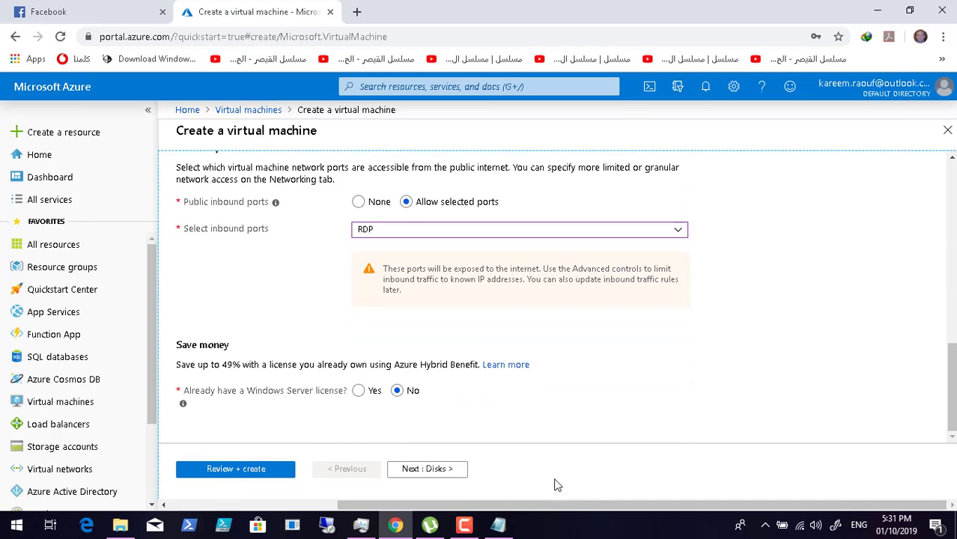
left_click(452, 471)
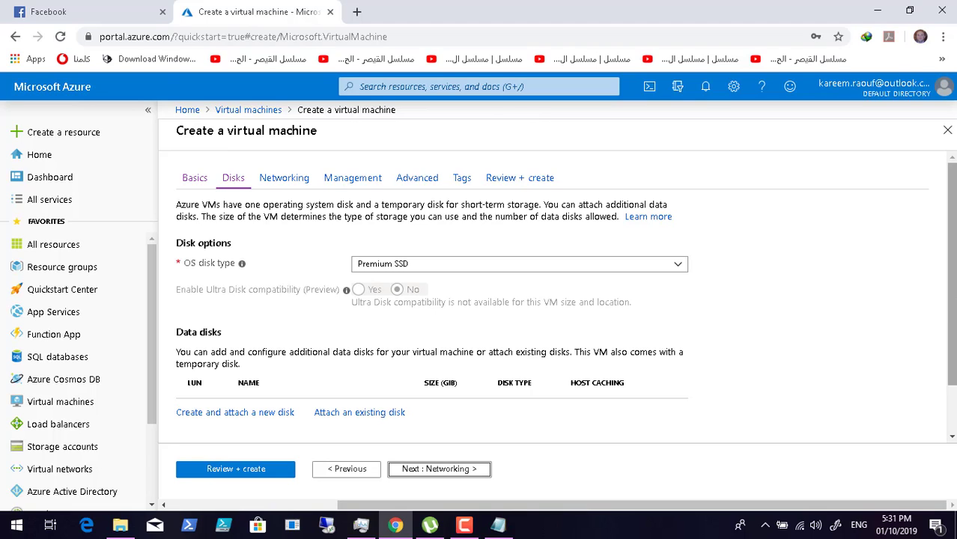
Step: Keep the Premium SSD OS disk with managed disks set to Yes and proceed to Networking
left_click_drag(951, 315, 955, 448)
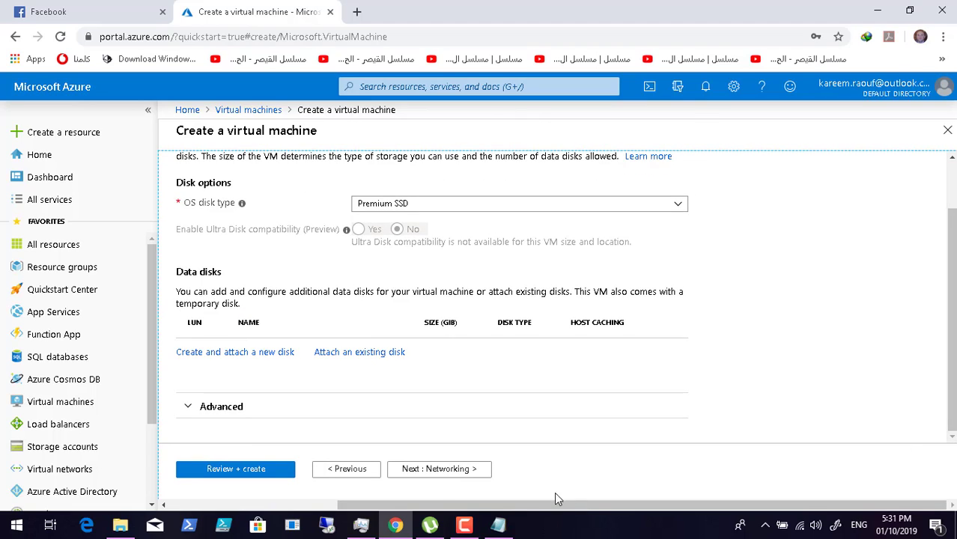
left_click(331, 409)
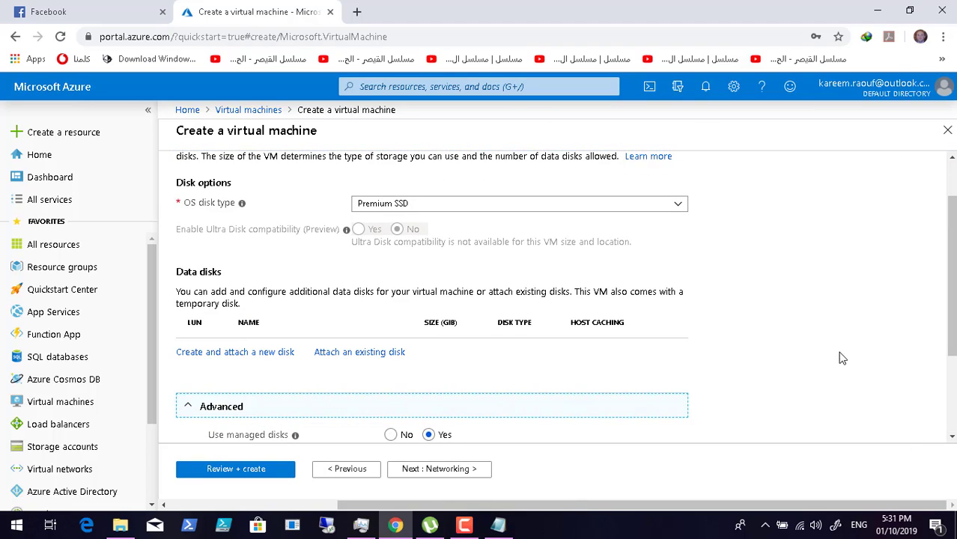
left_click_drag(951, 324, 951, 400)
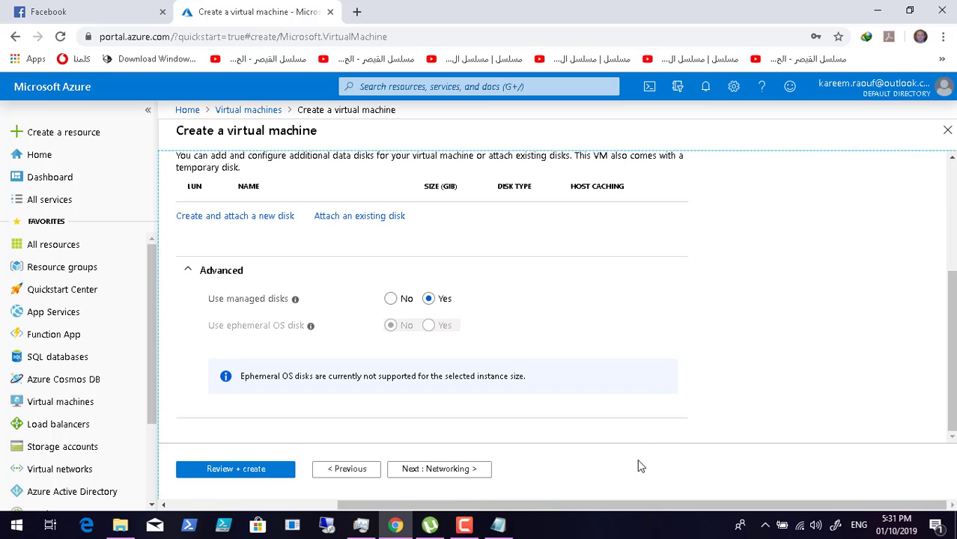
left_click(473, 467)
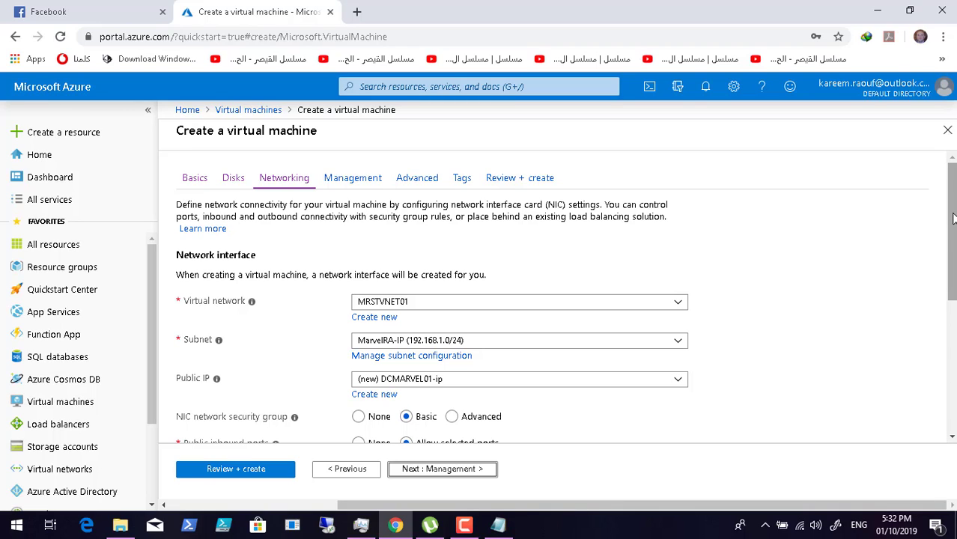
Step: Accept MRSTVNET01, subnet MarvelRA-IP, public IP DCMARVEL01-ip and RDP inbound, then proceed to Management
left_click_drag(953, 217, 953, 345)
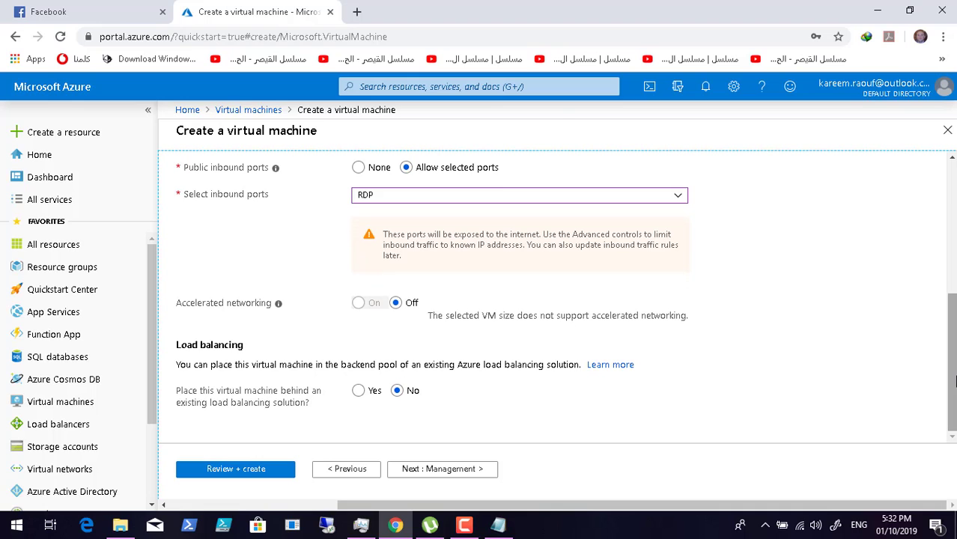
left_click_drag(954, 381, 954, 247)
scroll(565, 298, "down", 2)
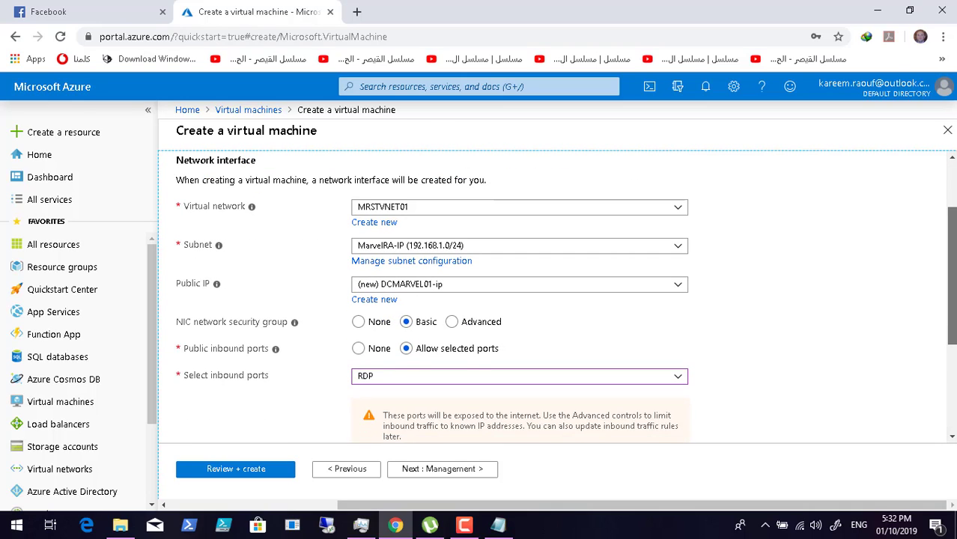
scroll(565, 295, "down", 1)
scroll(566, 298, "down", 3)
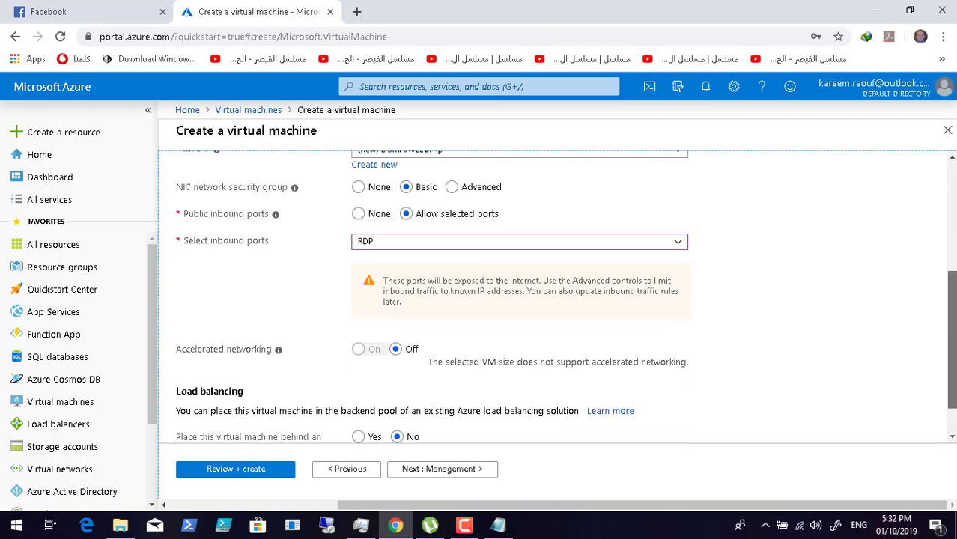
scroll(565, 298, "up", 5)
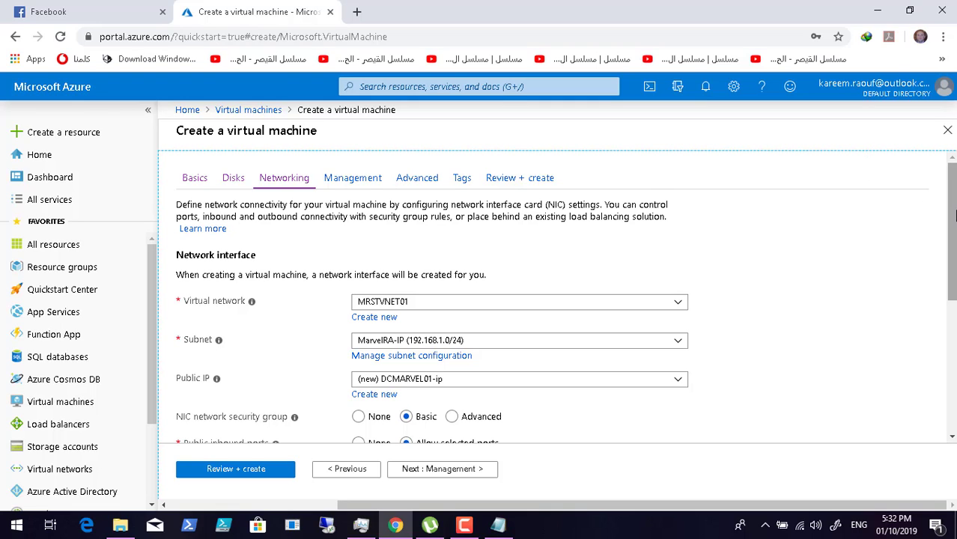
left_click_drag(953, 217, 953, 346)
left_click(469, 471)
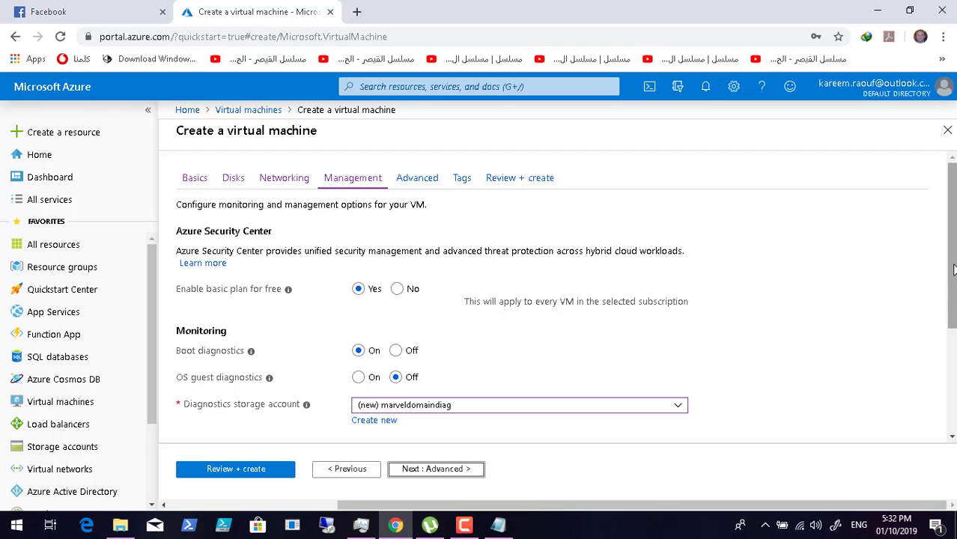
Step: Keep boot diagnostics on with marveldomaindiag, auto-shutdown and backup off, and proceed to Advanced
left_click_drag(950, 271, 953, 371)
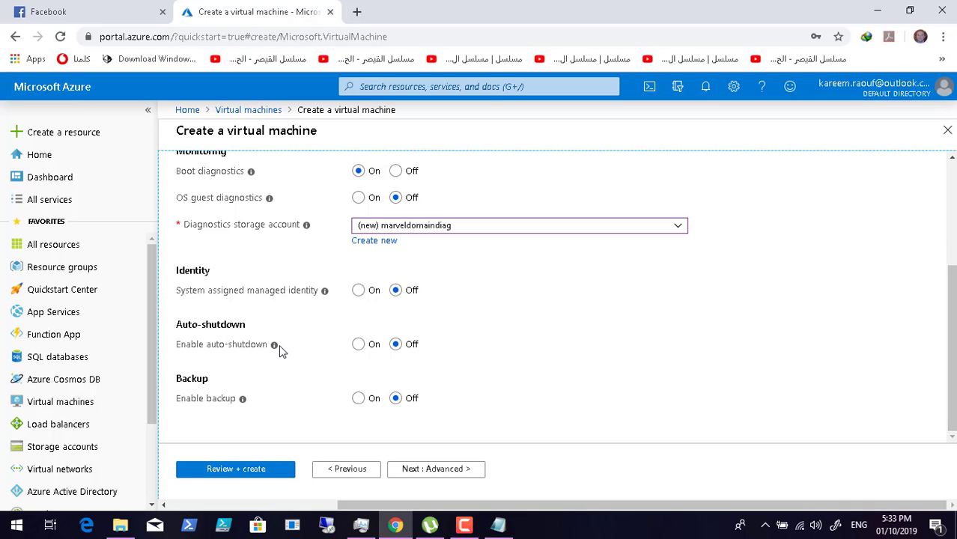
left_click(449, 470)
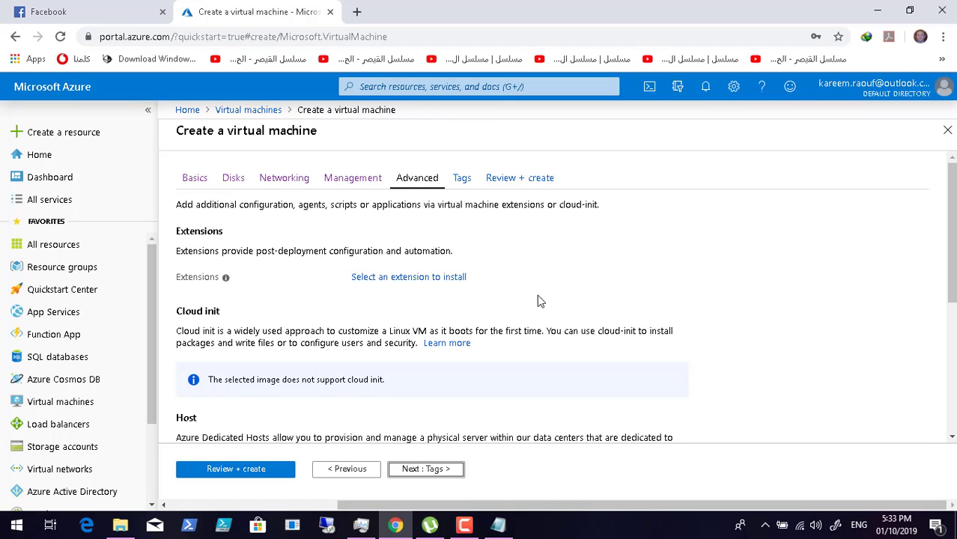
Step: Browse the available VM extensions and close the list without installing any
left_click(443, 279)
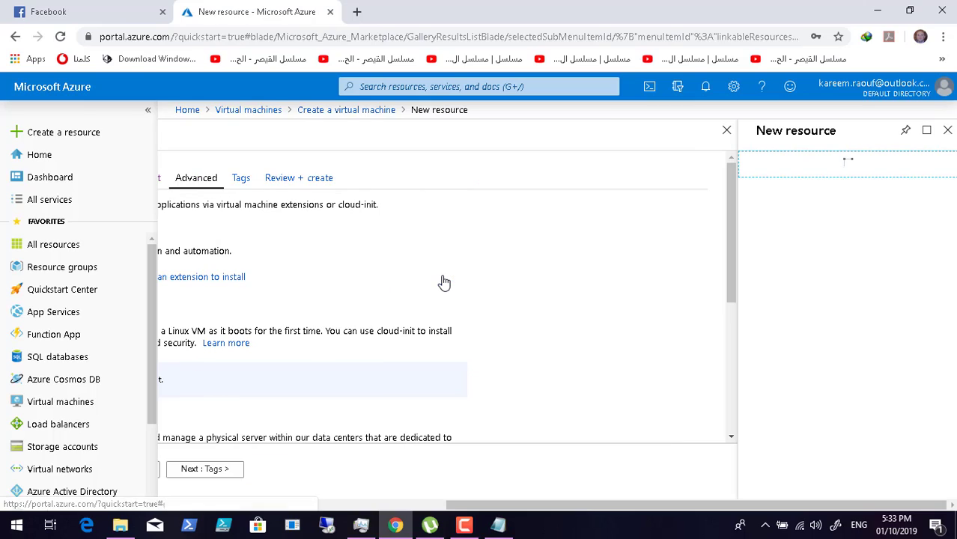
left_click(826, 129)
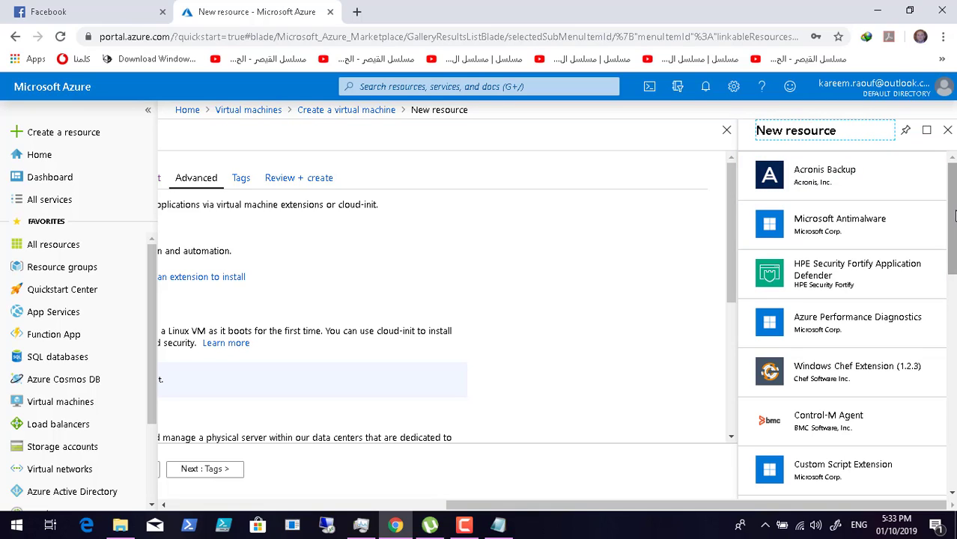
left_click_drag(953, 216, 953, 428)
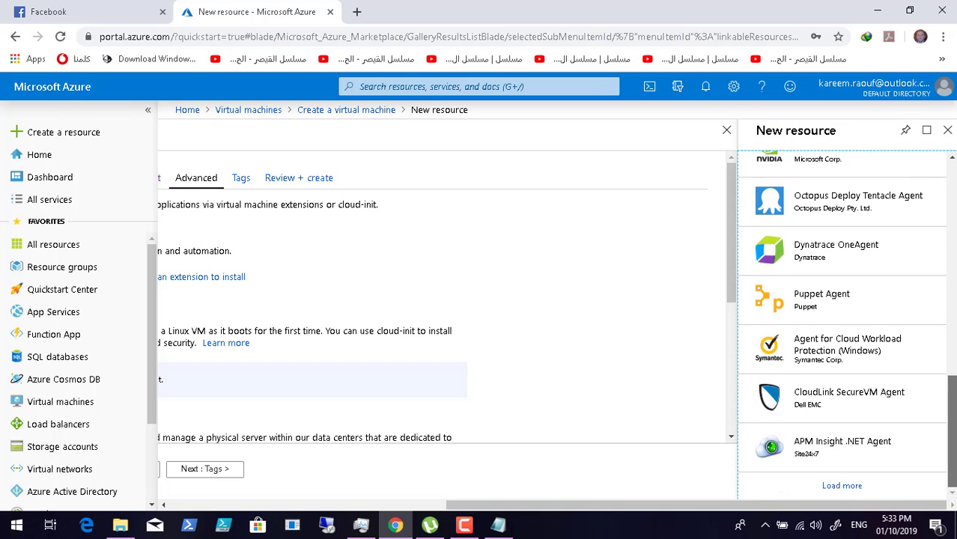
left_click(855, 488)
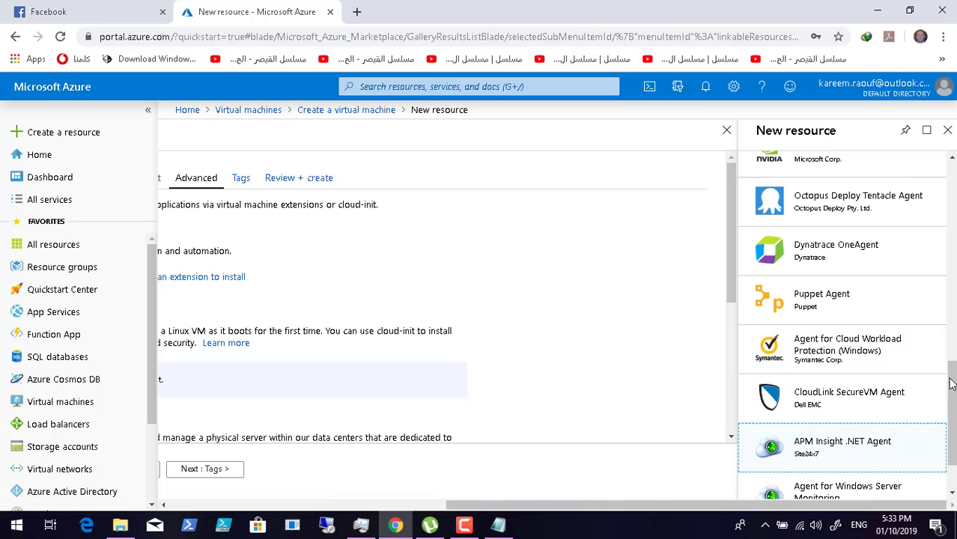
left_click_drag(953, 406, 951, 161)
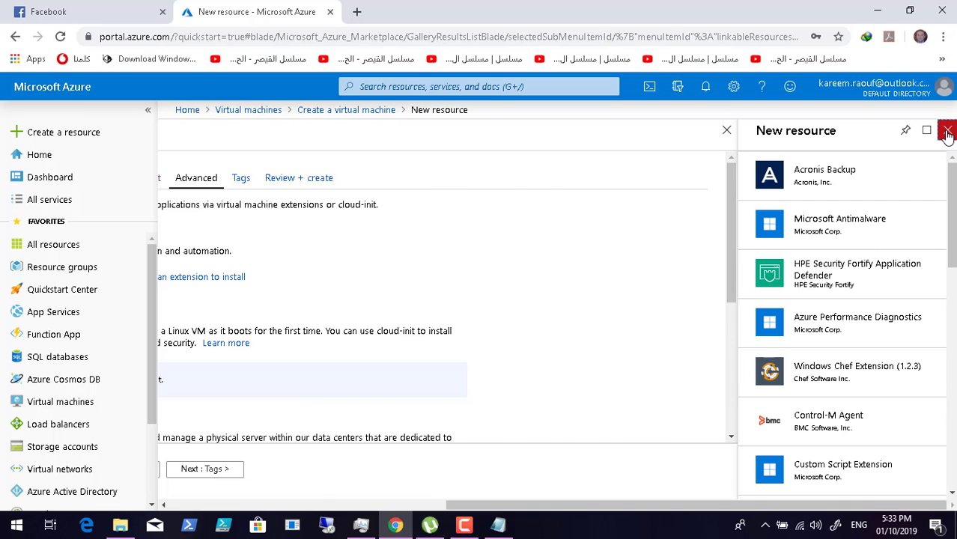
left_click(947, 131)
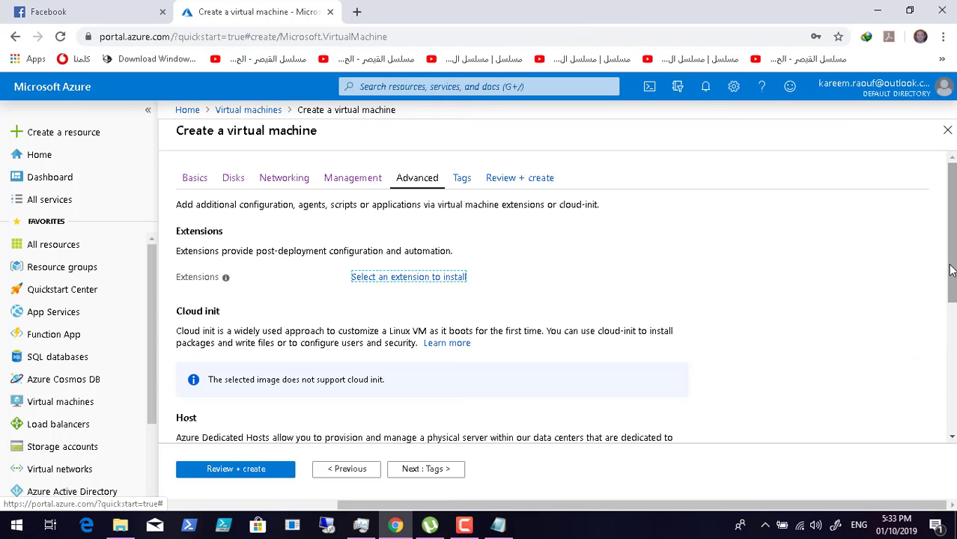
Step: Keep VM generation Gen 1 and proceed to the Tags step
left_click_drag(952, 297, 952, 336)
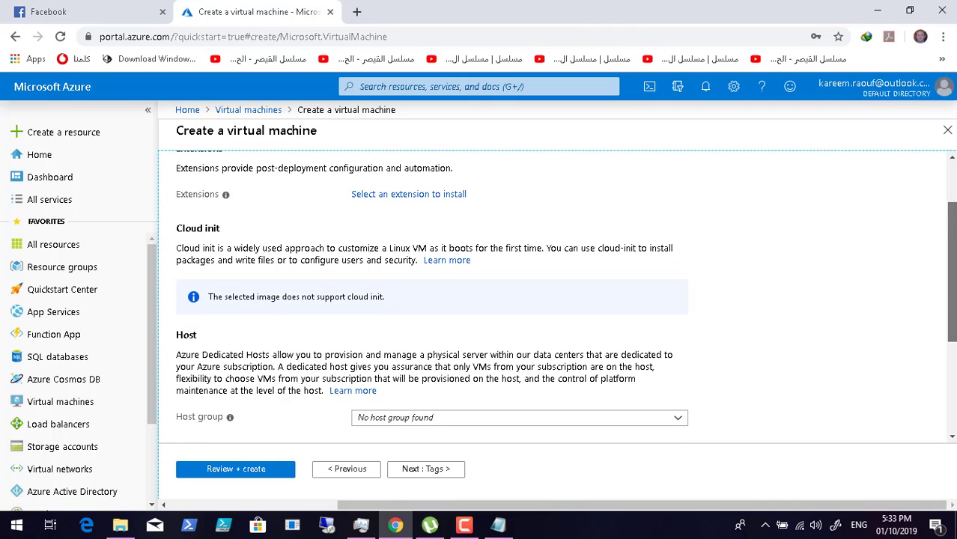
left_click_drag(952, 335, 952, 394)
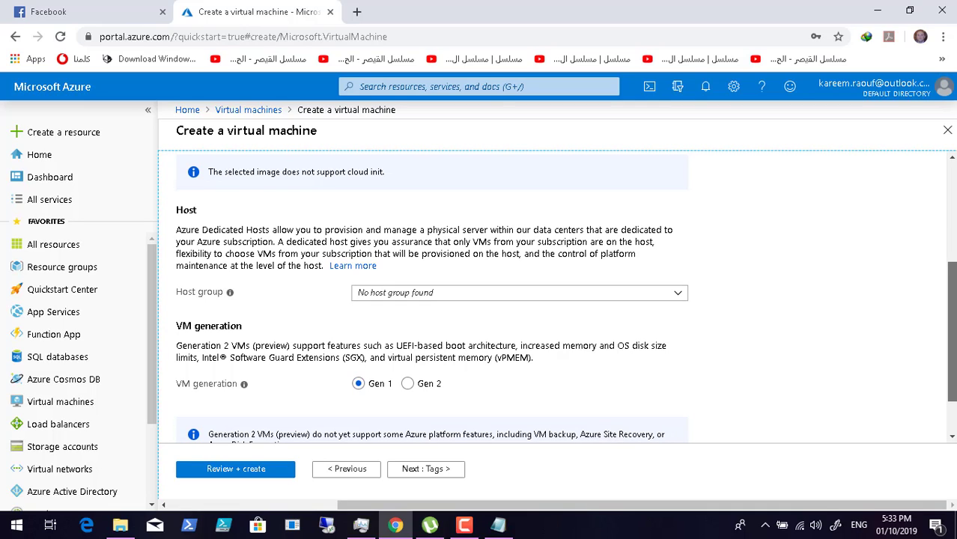
left_click_drag(952, 394, 952, 424)
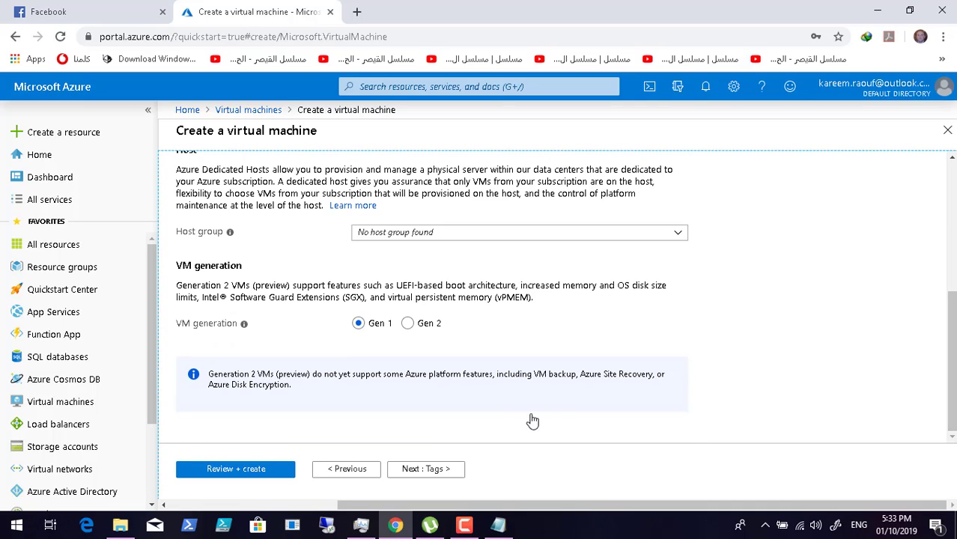
left_click(434, 467)
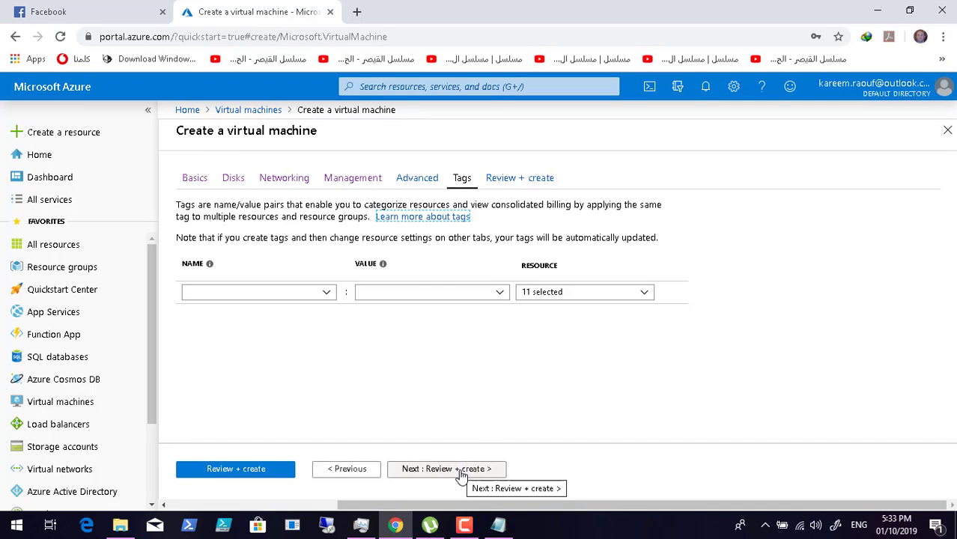
Step: Leave the tag table empty and proceed to Review + create
left_click(461, 471)
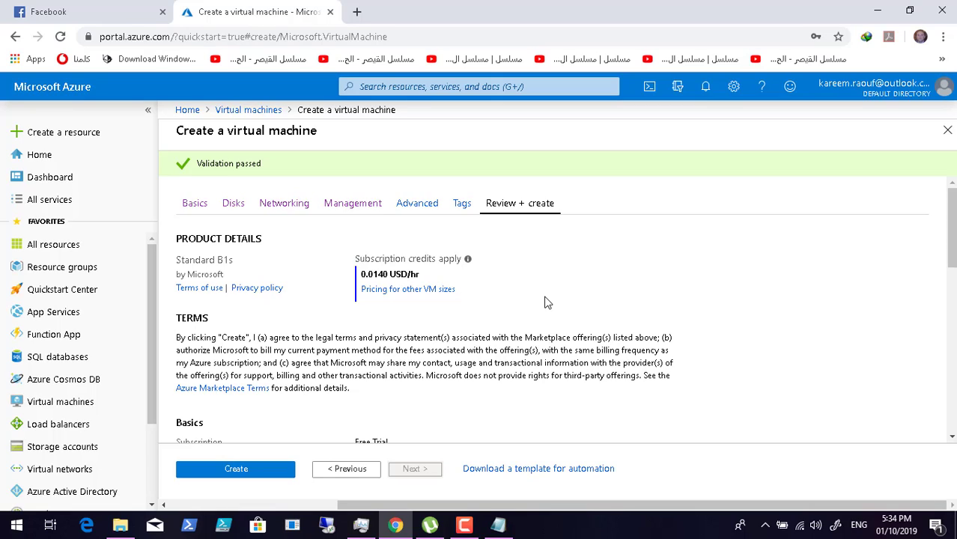
Step: Review the DCMARVEL01 summary, create the VM in MarvelDomain, and watch deployment notifications
left_click(953, 438)
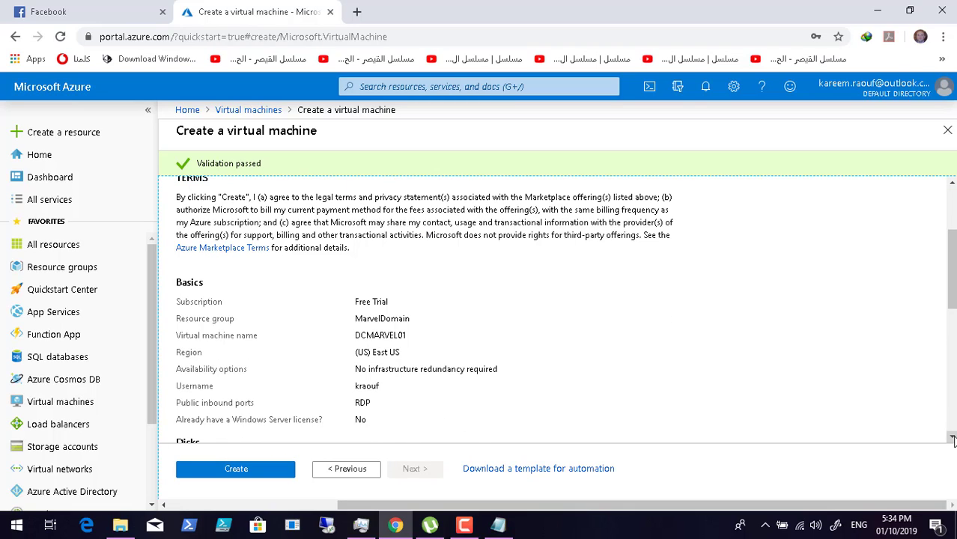
left_click(952, 438)
left_click(952, 439)
left_click(953, 438)
left_click(953, 439)
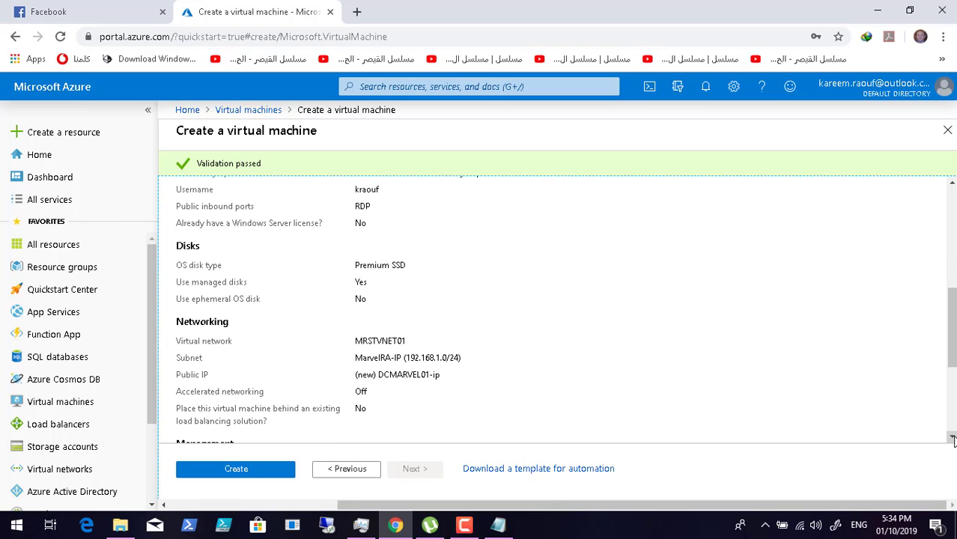
left_click(953, 439)
left_click(953, 439)
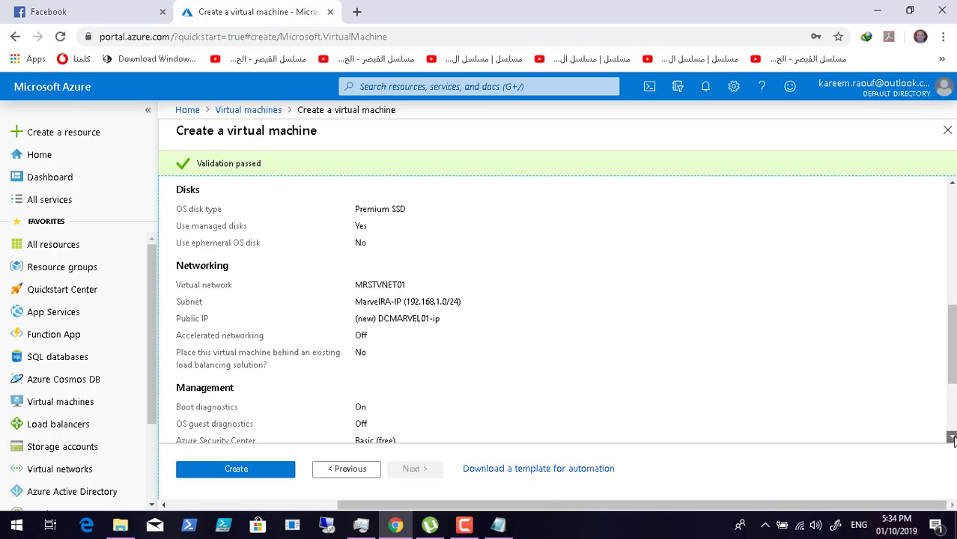
left_click(953, 438)
left_click(953, 438)
left_click(953, 439)
left_click(953, 439)
left_click(953, 438)
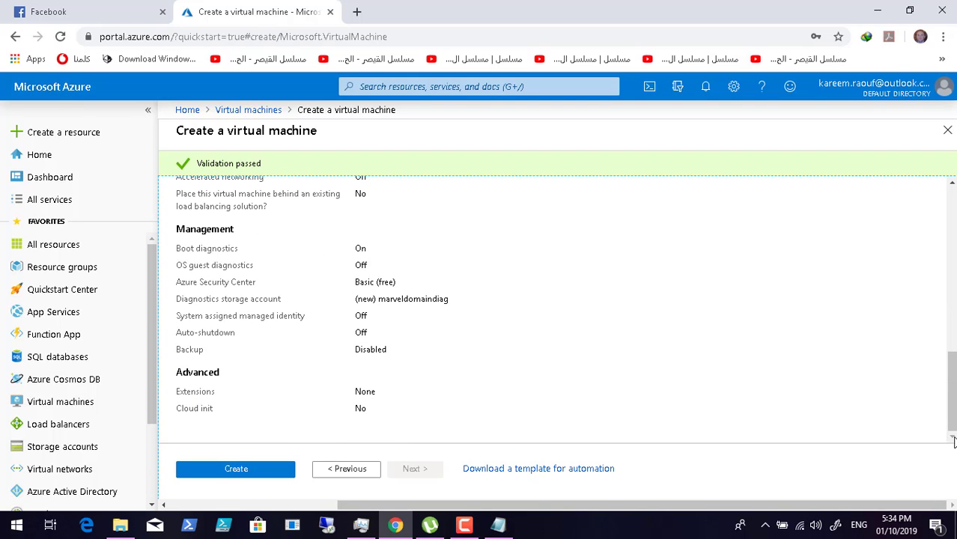
left_click(216, 469)
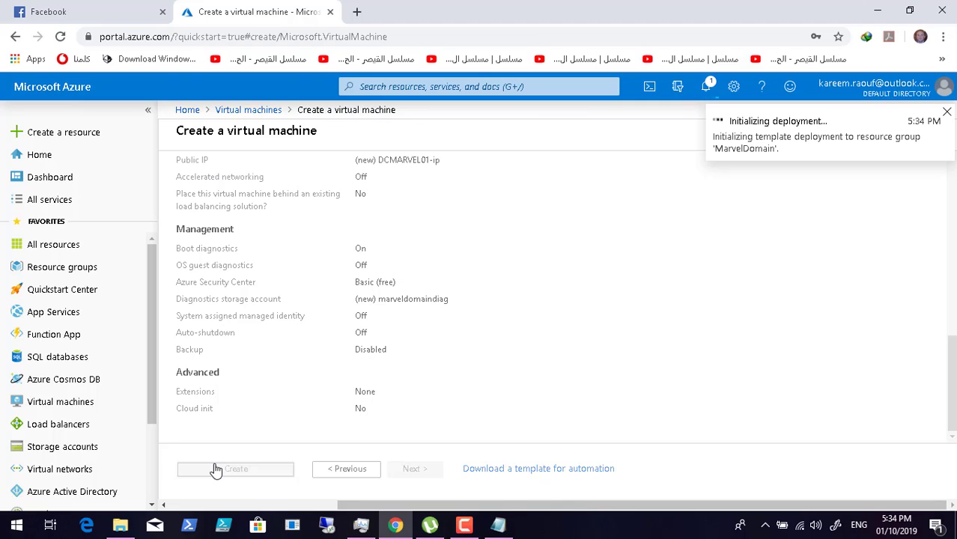
left_click(705, 88)
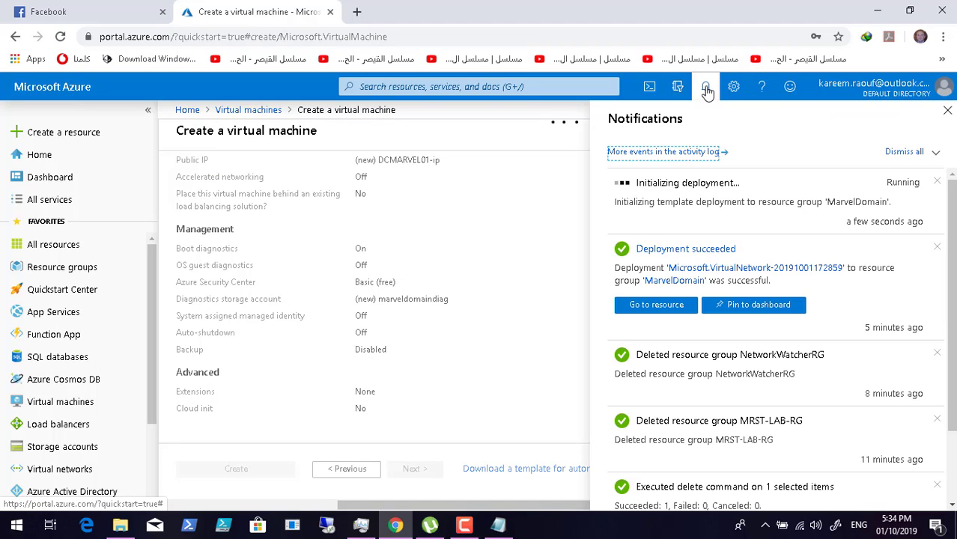
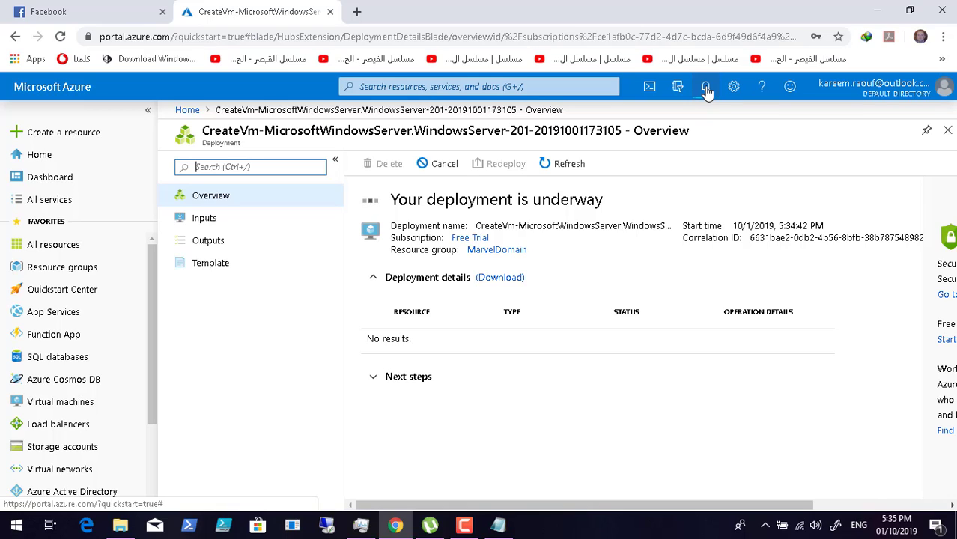
Step: Expand Next steps and wait until the DCMARVEL01 CreateVm deployment reports complete
left_click(465, 524)
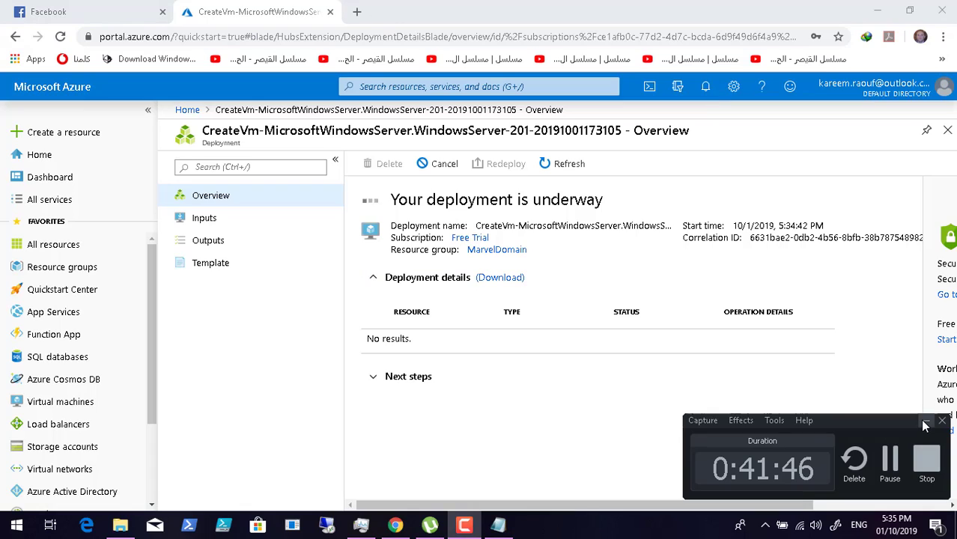
left_click(924, 421)
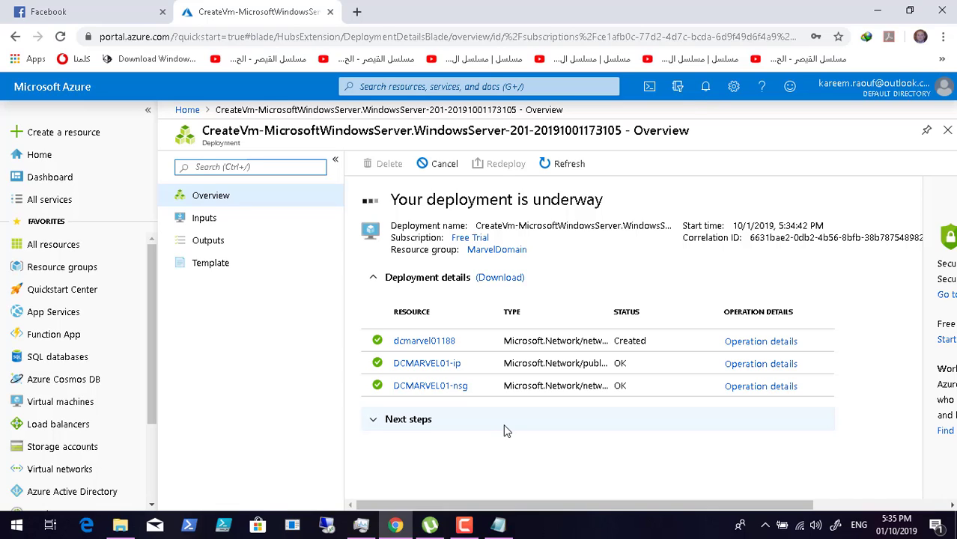
left_click(506, 430)
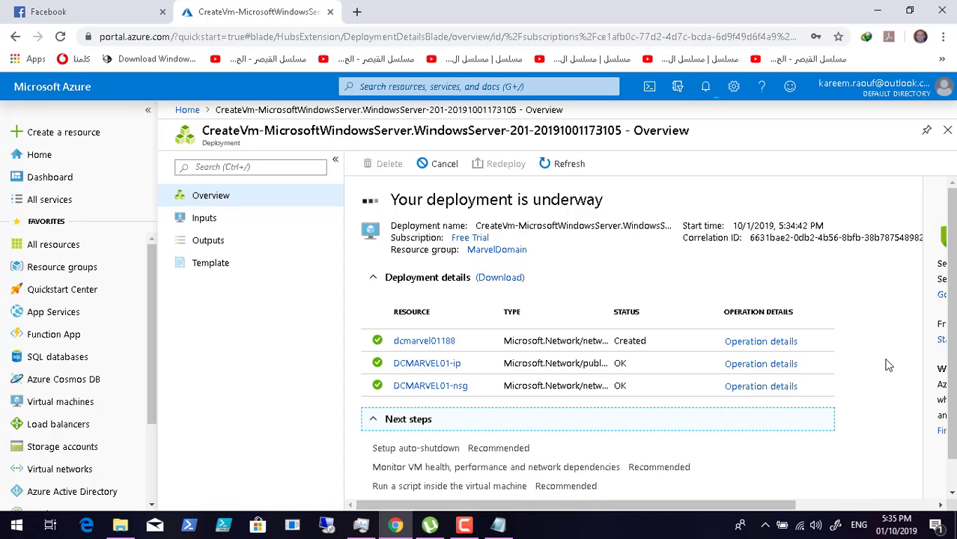
left_click(490, 523)
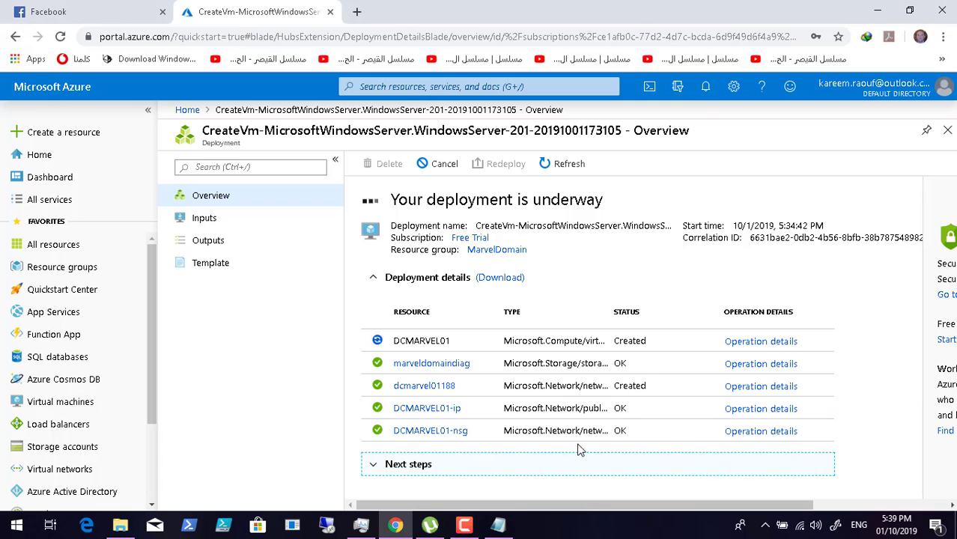
left_click(540, 471)
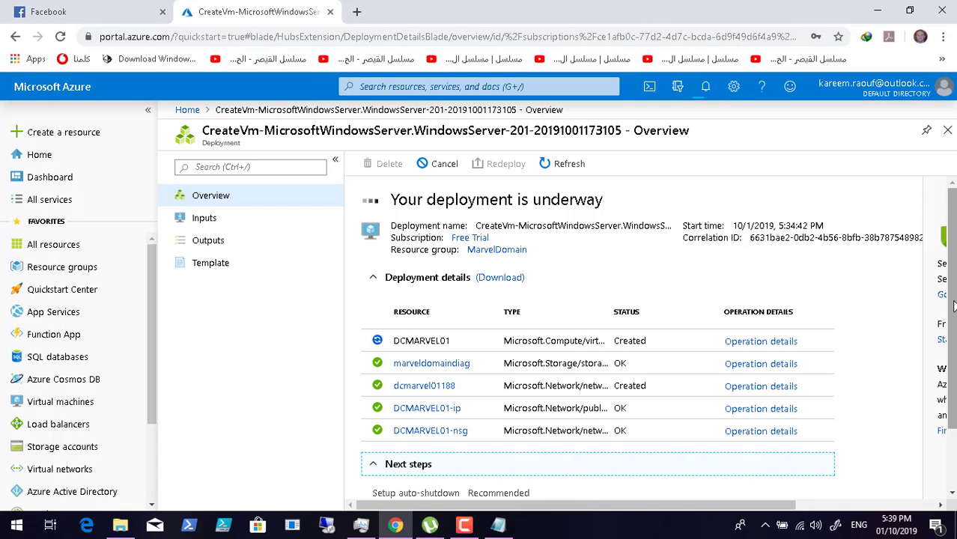
left_click_drag(952, 305, 952, 375)
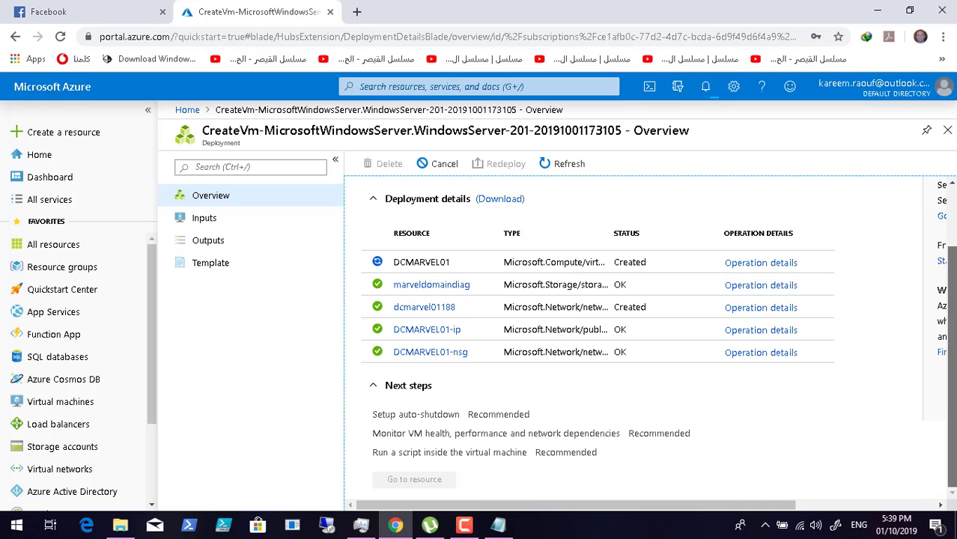
scroll(951, 337, "up", 1)
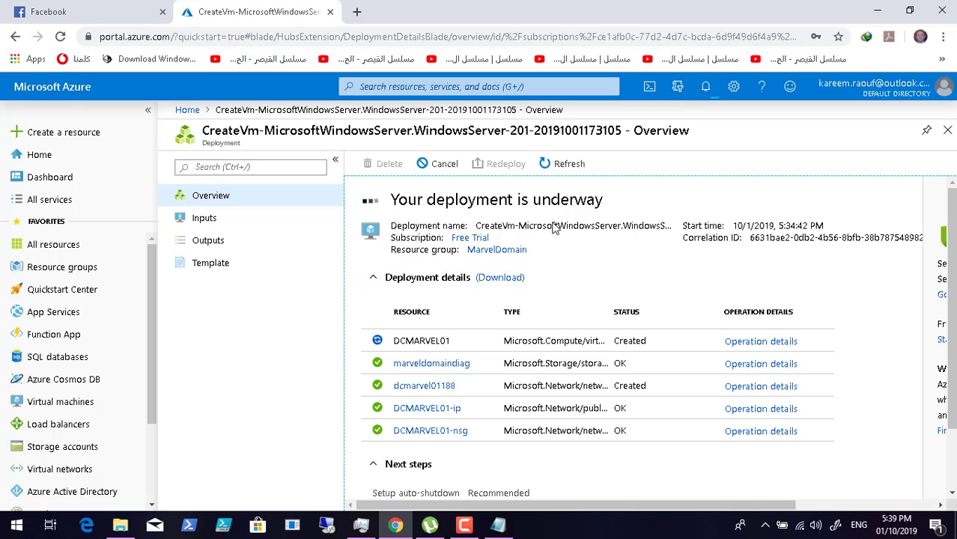
left_click(464, 524)
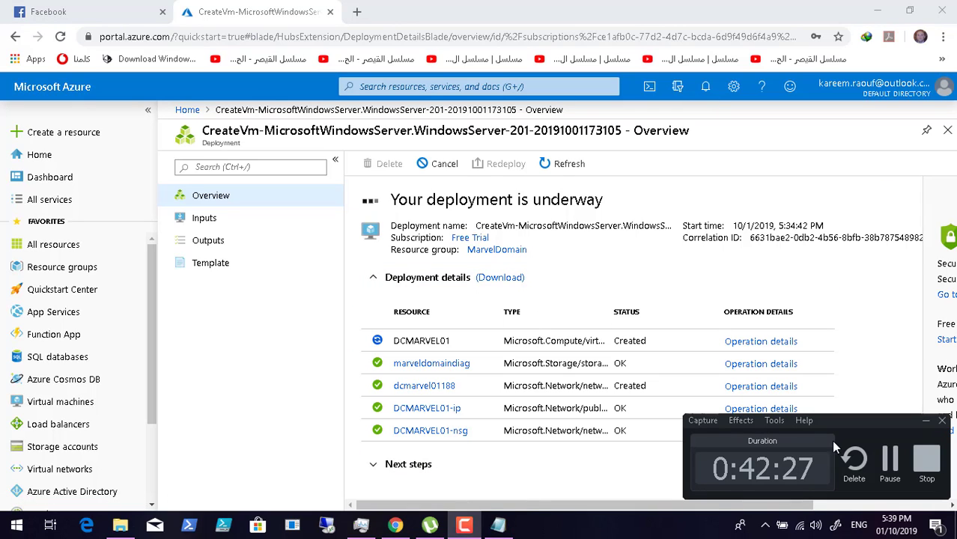
left_click(890, 461)
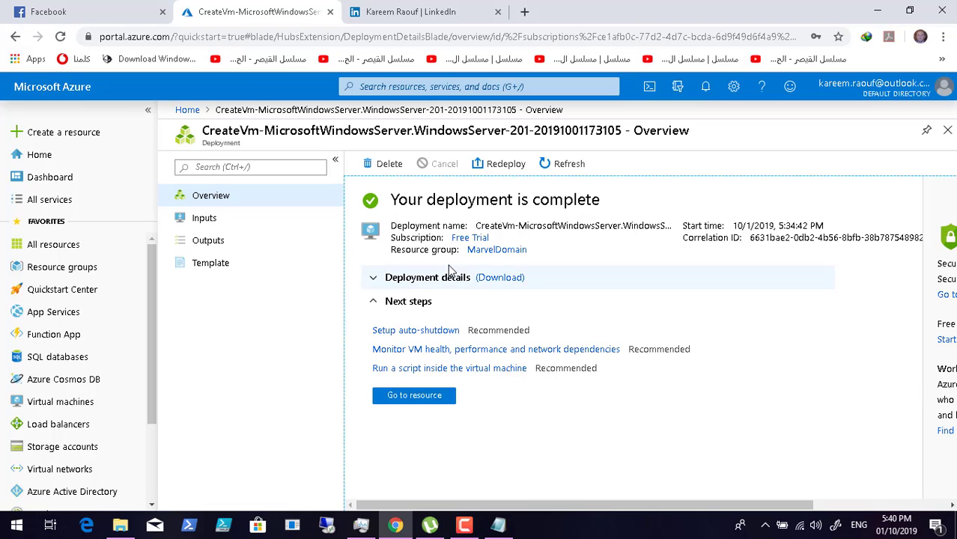
Step: Download the deployment details zip and show it in the Downloads folder
left_click(498, 280)
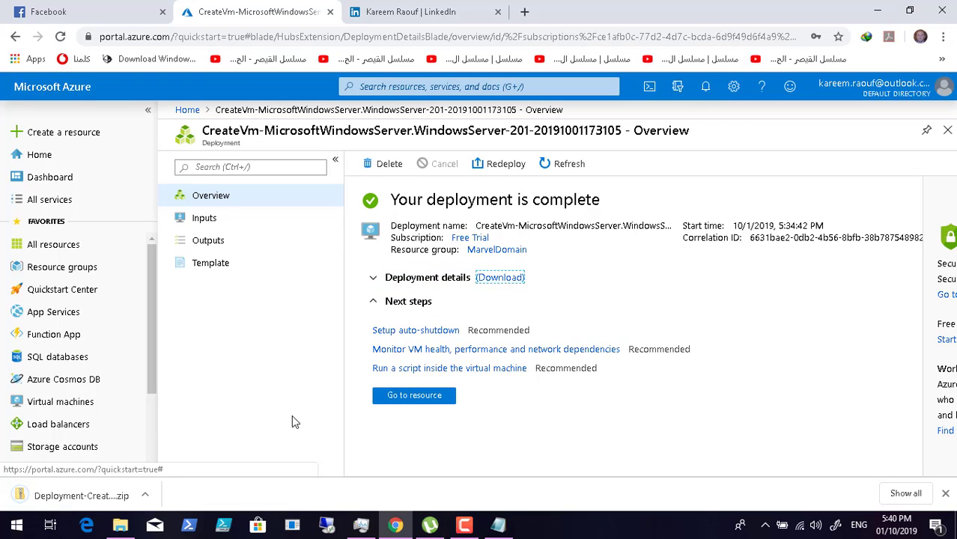
left_click(146, 494)
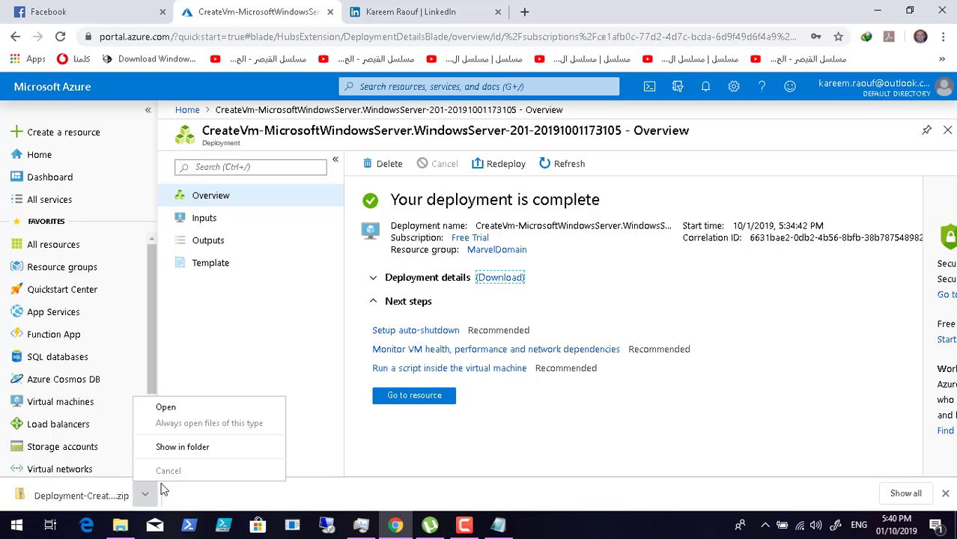
left_click(207, 451)
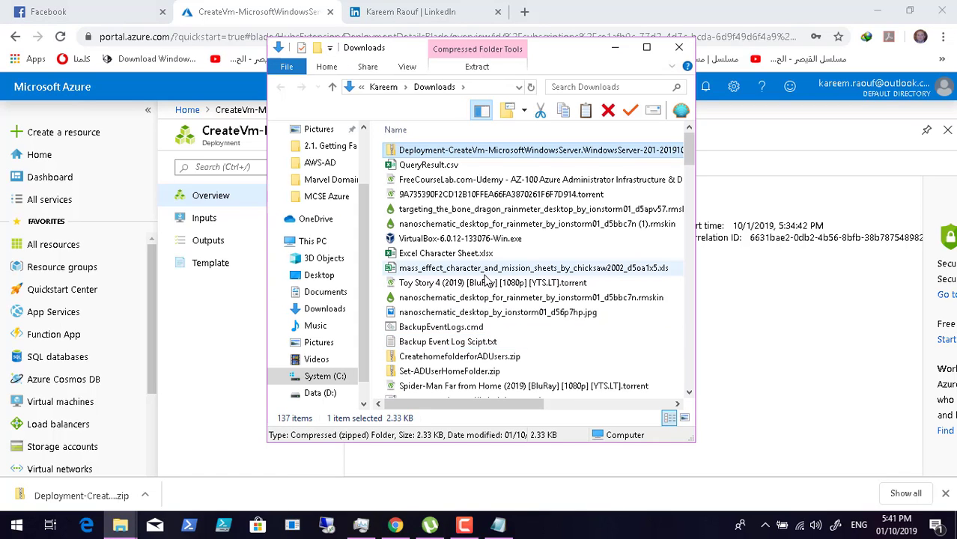
Step: Extract the deployment zip into its own folder
right_click(472, 153)
mouse_move(573, 212)
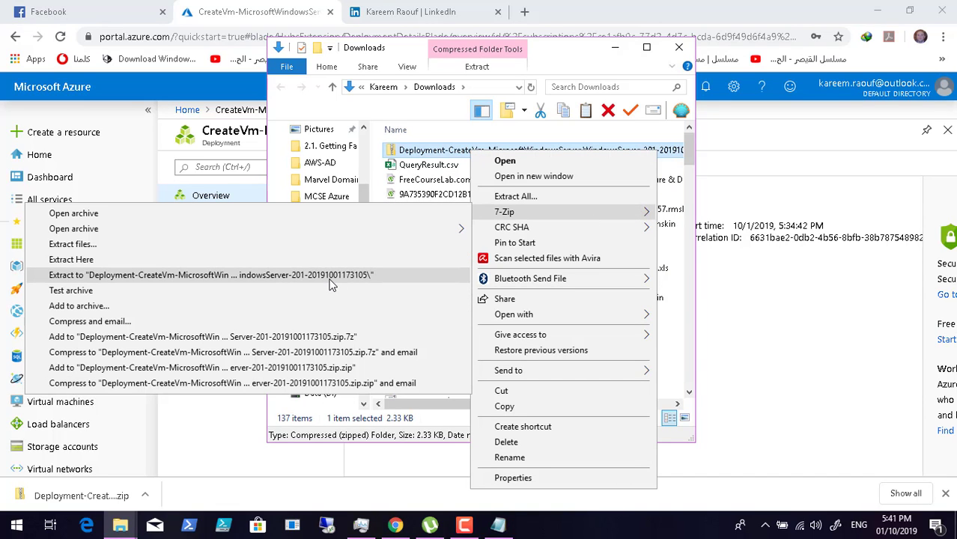
left_click(332, 276)
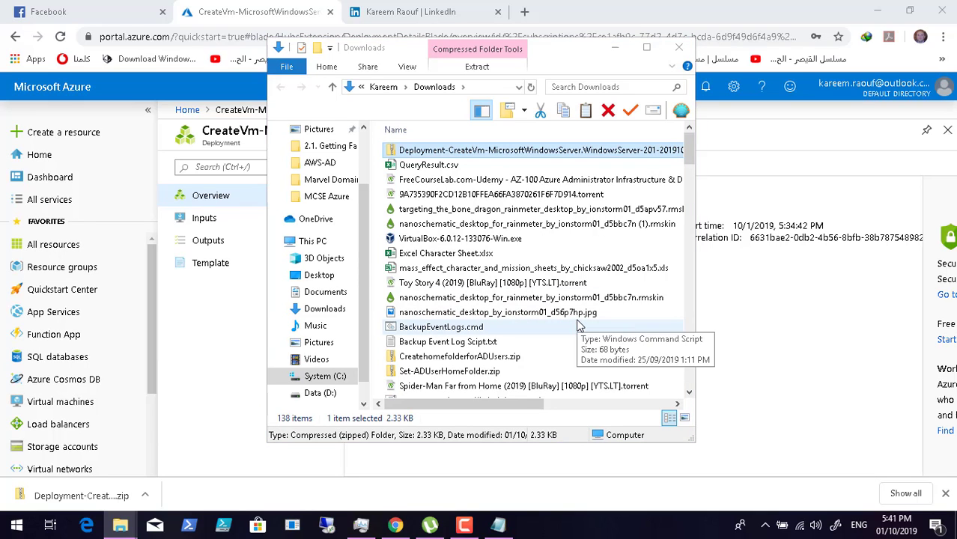
Step: Sort Downloads by name, open the extracted Deployment-CreateVm folder, select deployment.json, then close the window
left_click(648, 48)
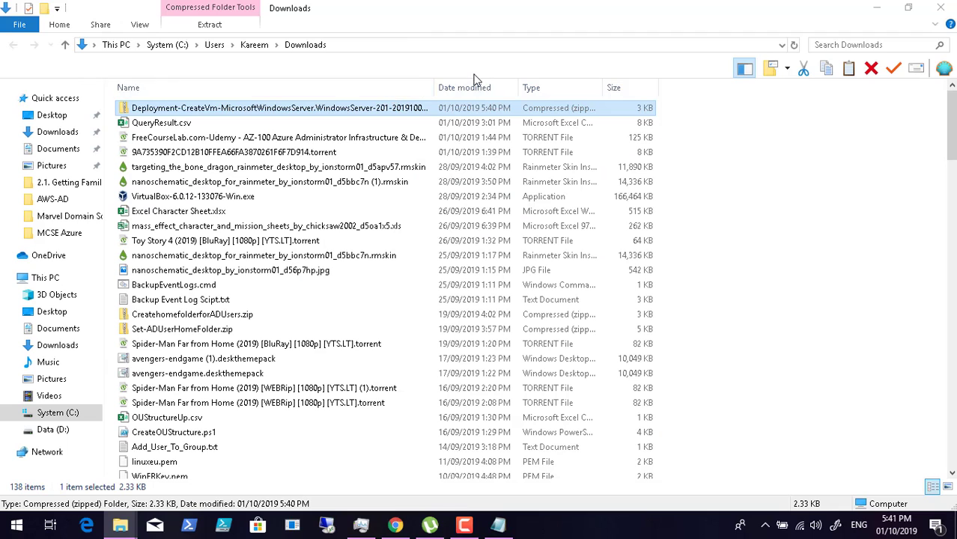
left_click(366, 96)
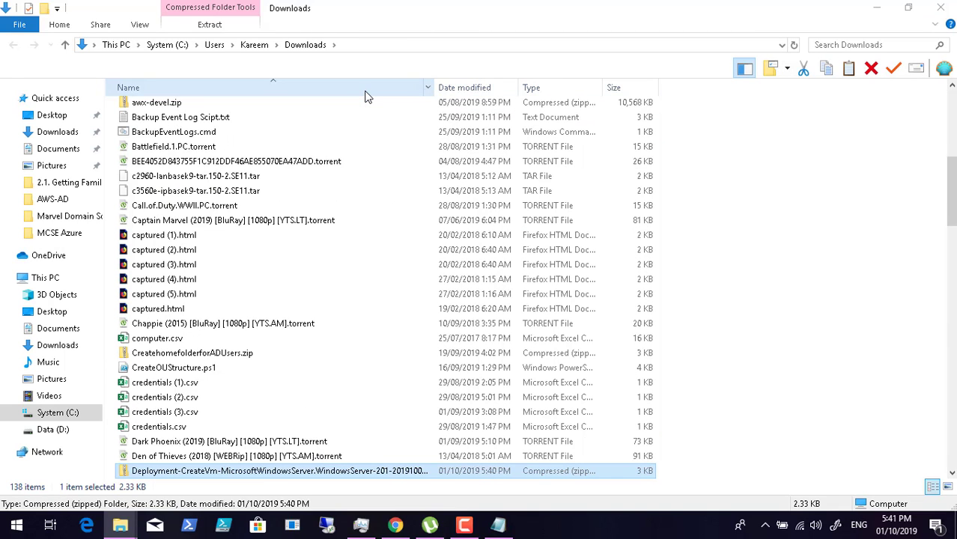
left_click(366, 95)
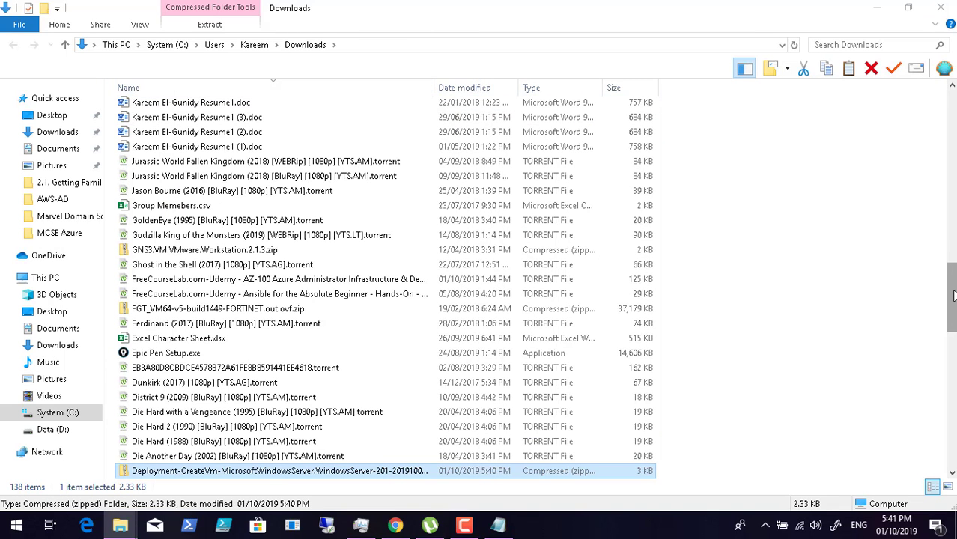
left_click_drag(952, 295, 952, 83)
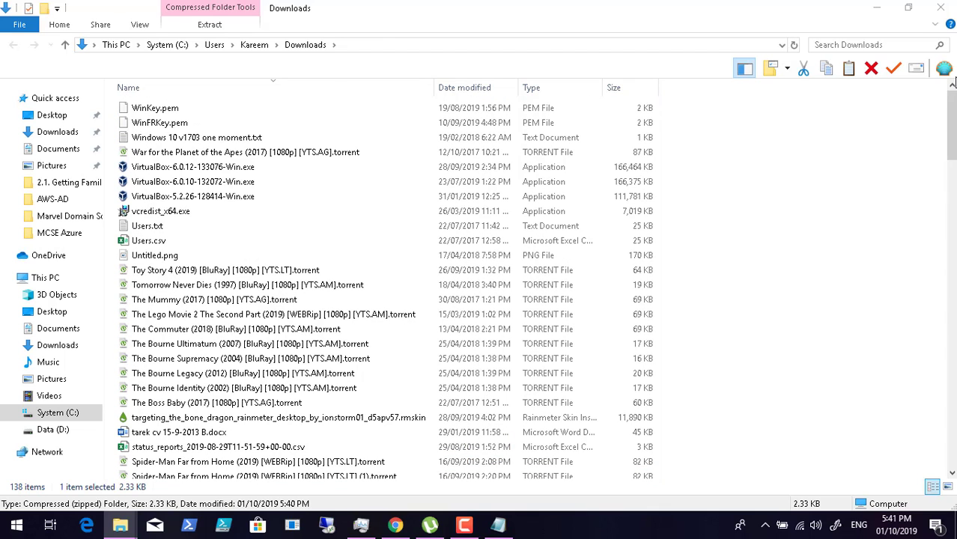
left_click(344, 88)
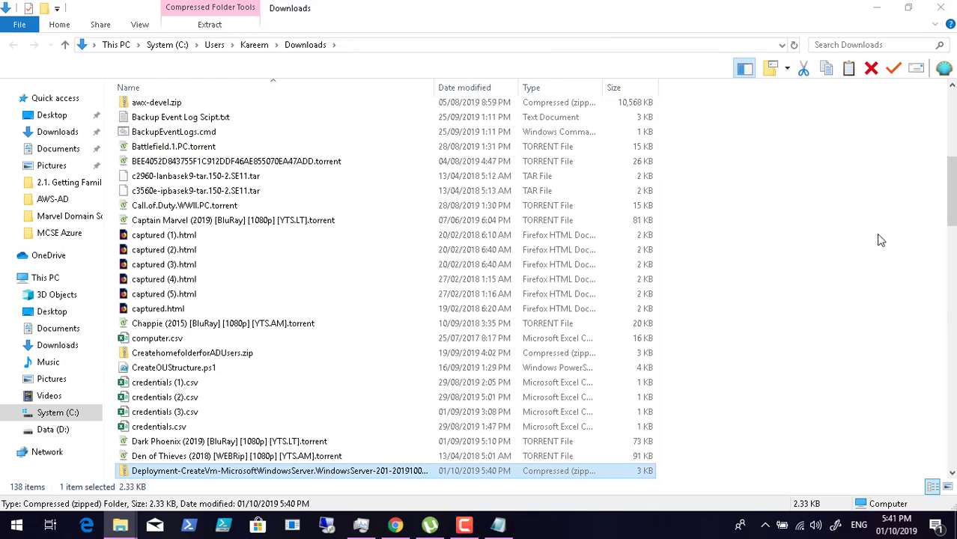
left_click_drag(952, 208, 951, 128)
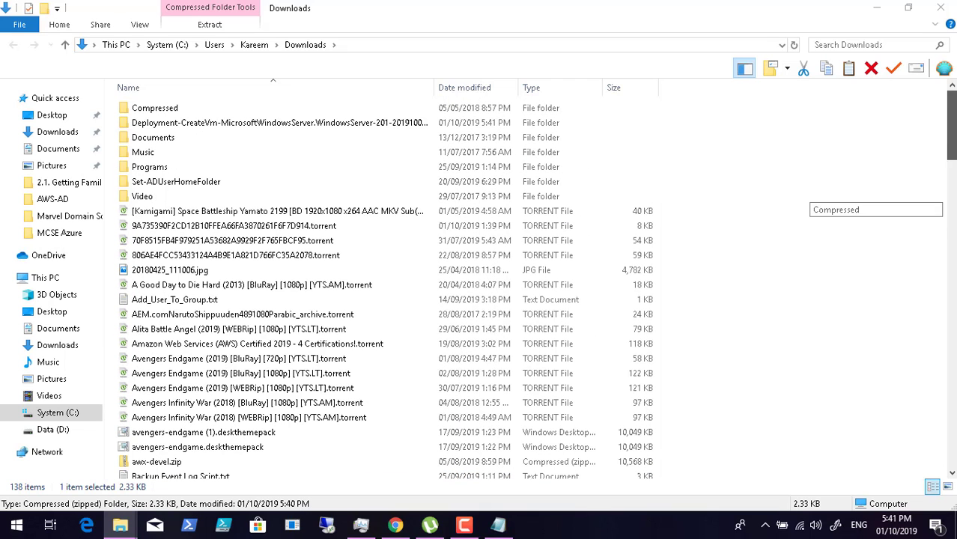
double_click(412, 122)
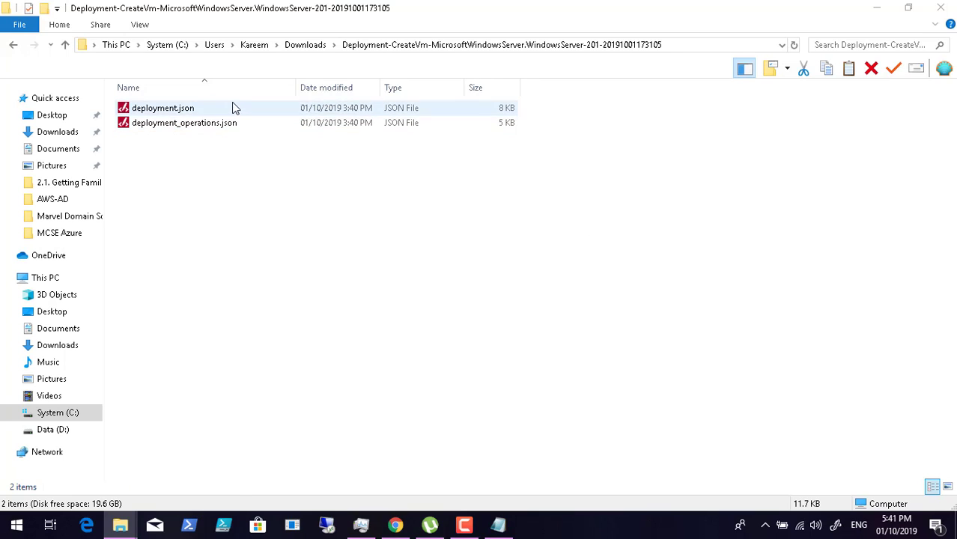
left_click(232, 107)
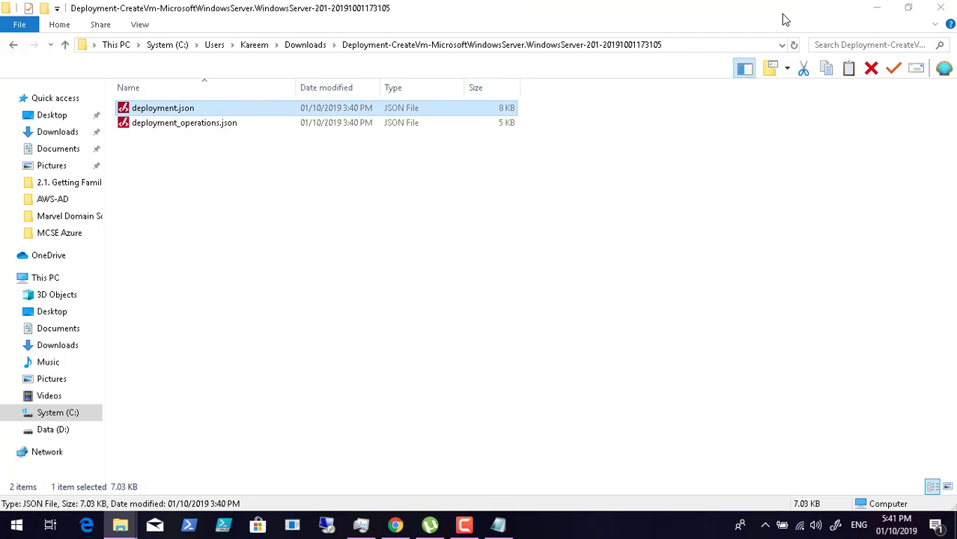
left_click(940, 8)
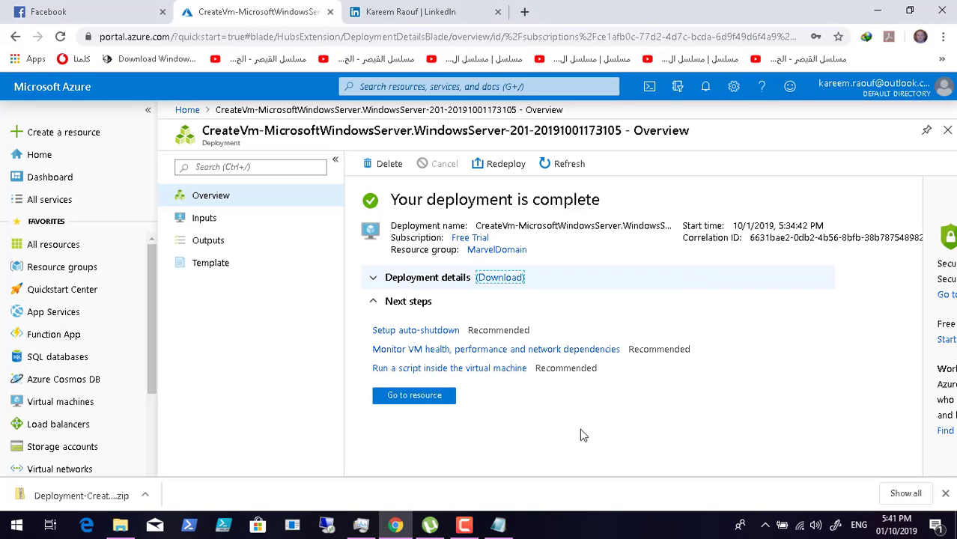
Step: Go to the new VM resource, then open DCMARVEL01 from the Virtual machines list
left_click(464, 524)
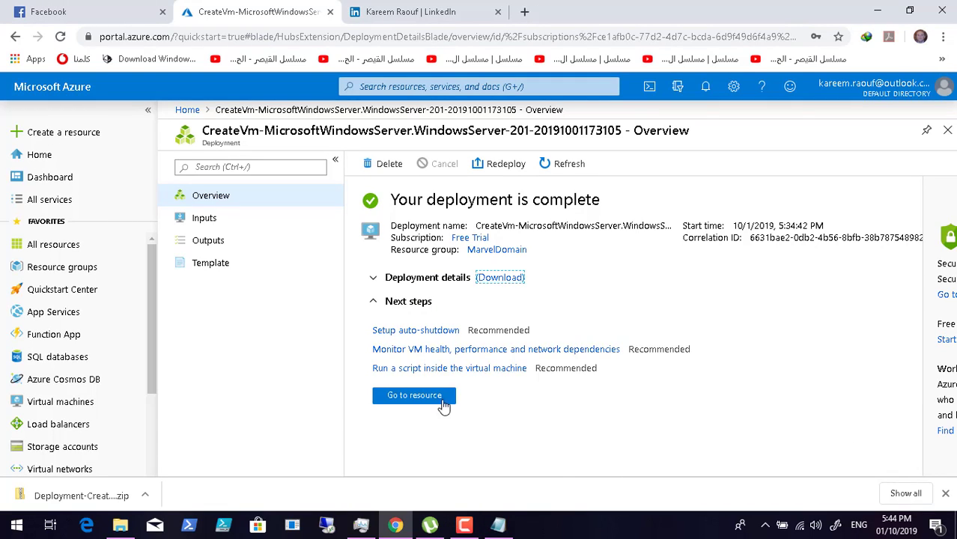
left_click(427, 396)
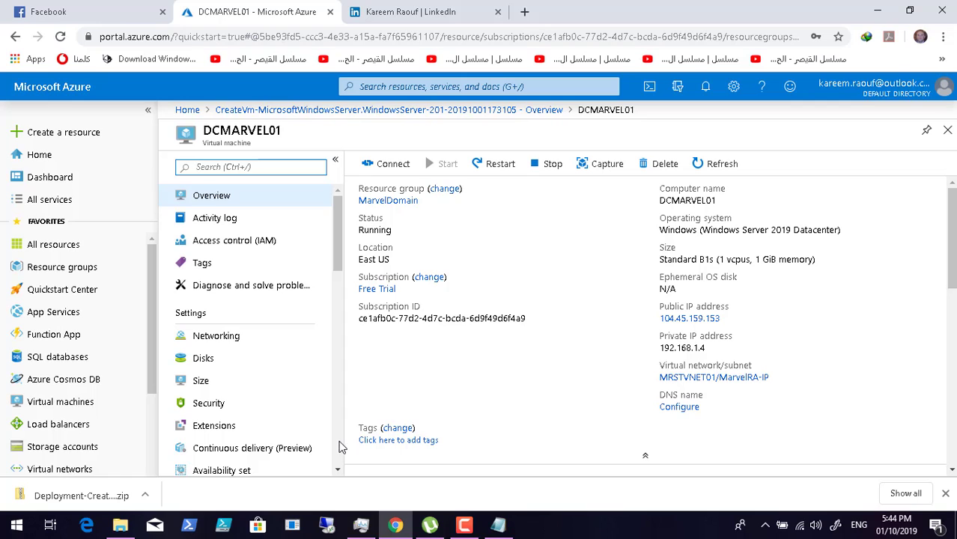
left_click(338, 470)
left_click_drag(338, 470, 337, 470)
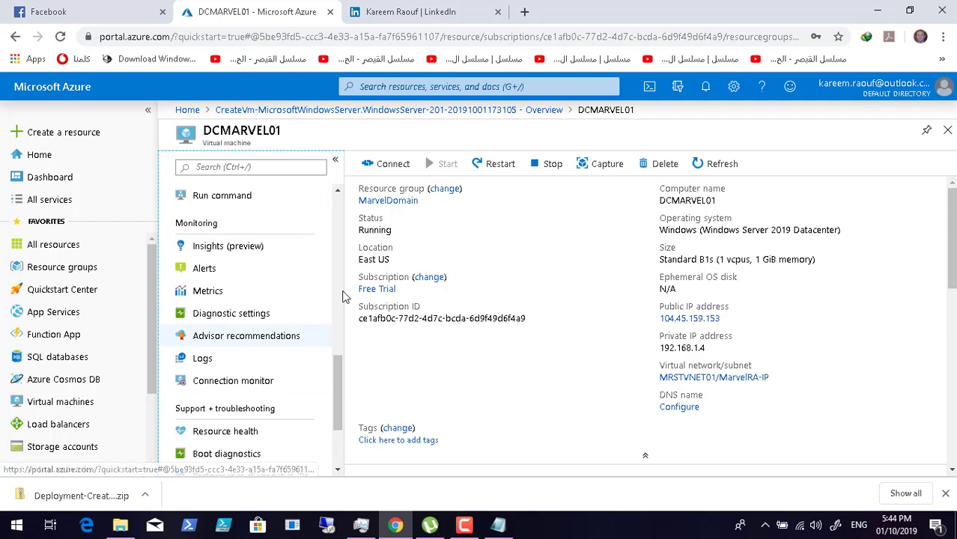
left_click(338, 212)
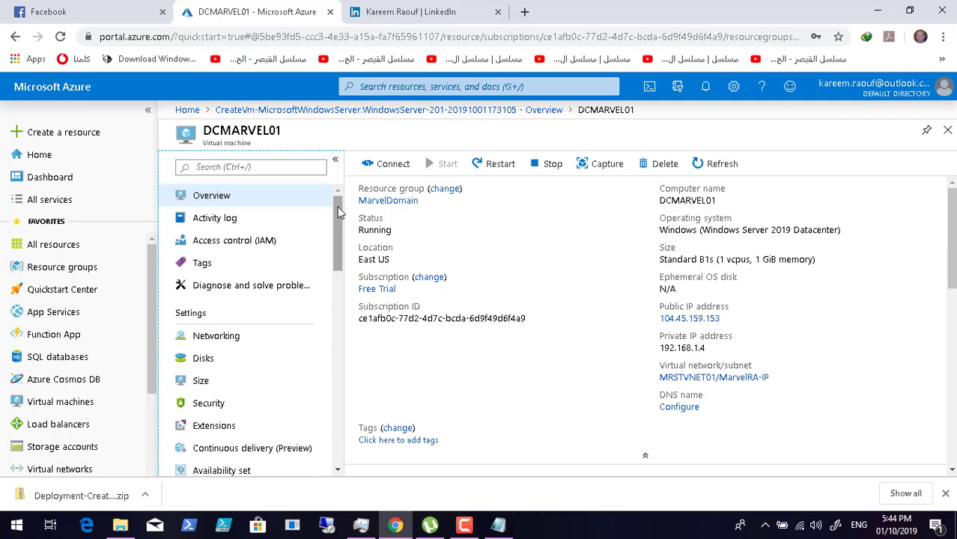
left_click(54, 405)
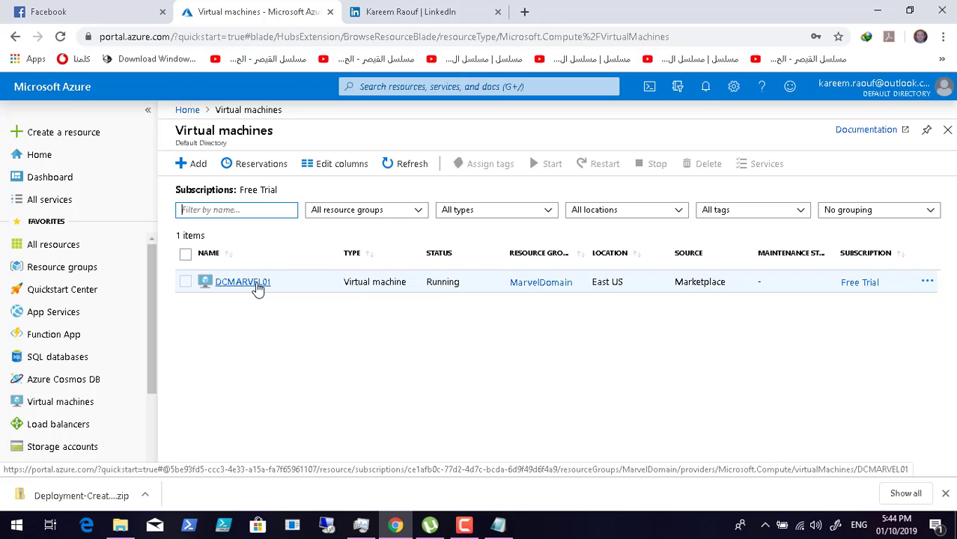
left_click(257, 288)
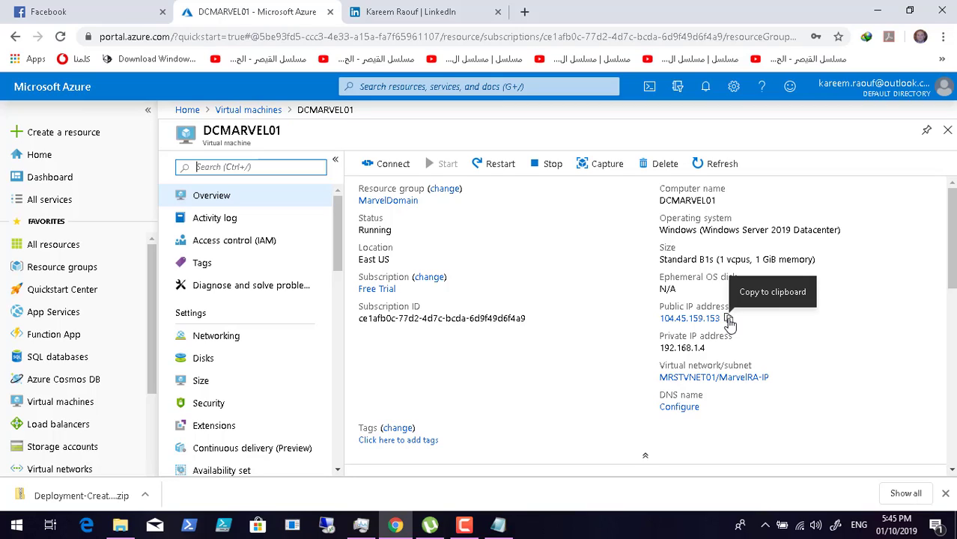
Step: Copy the public IP 104.45.159.153 into Remote Desktop Connection and connect
left_click(728, 320)
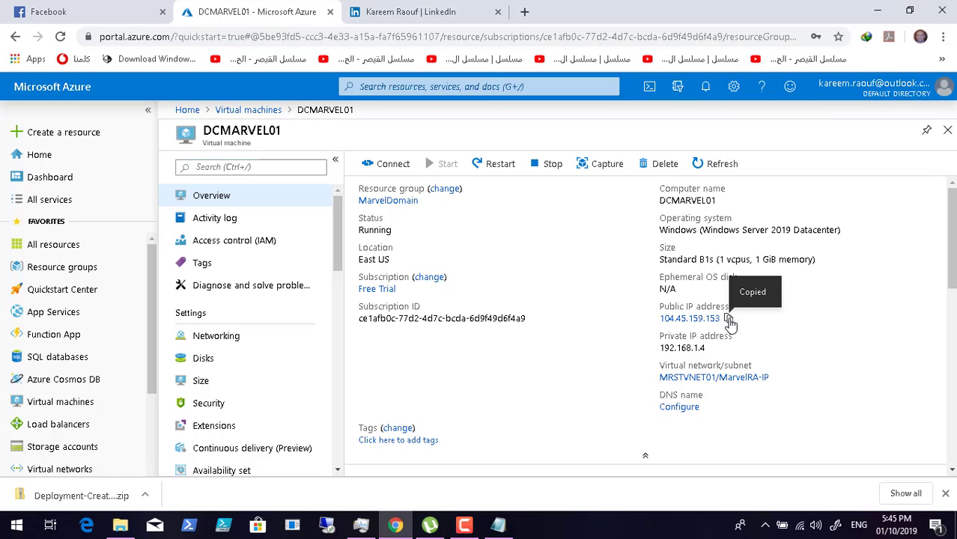
left_click(353, 519)
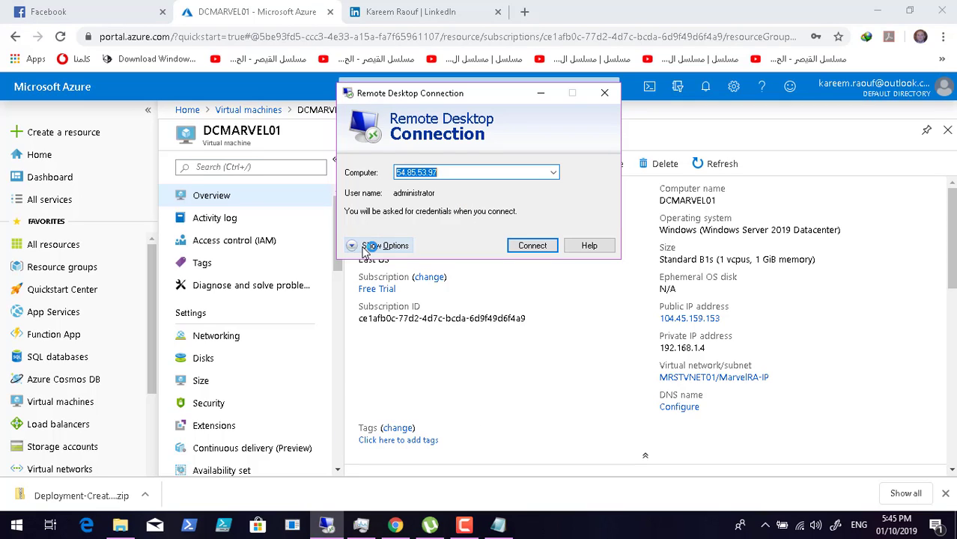
key("BackSpace")
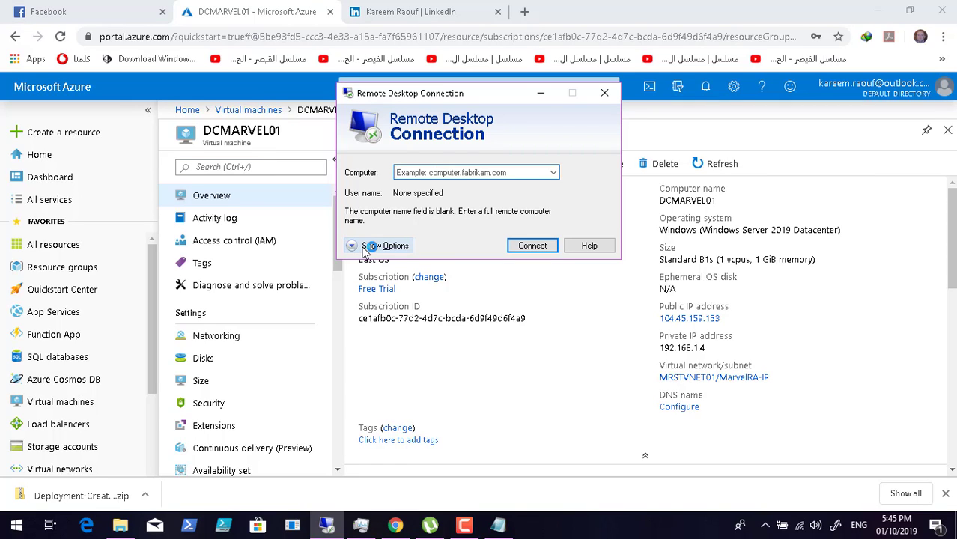
key("ctrl+v")
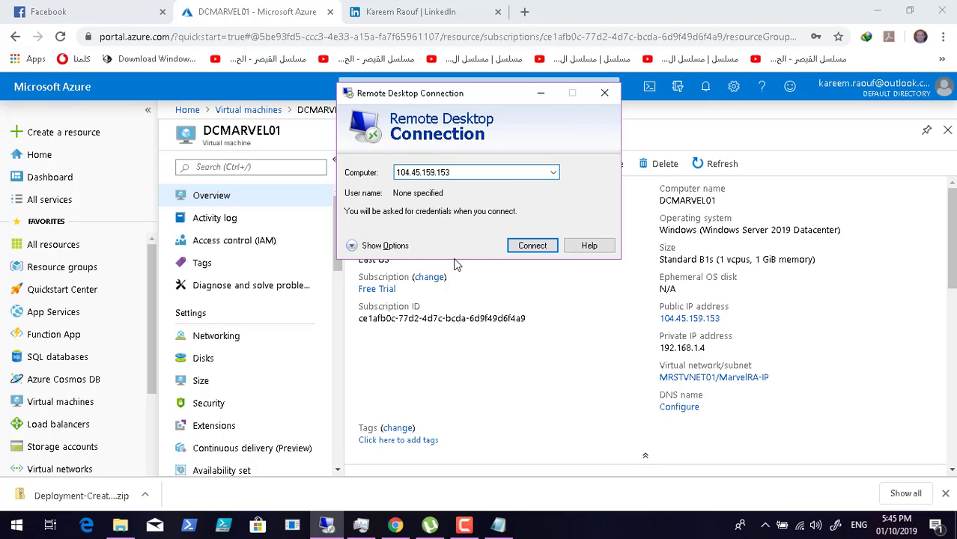
left_click(528, 247)
left_click(527, 247)
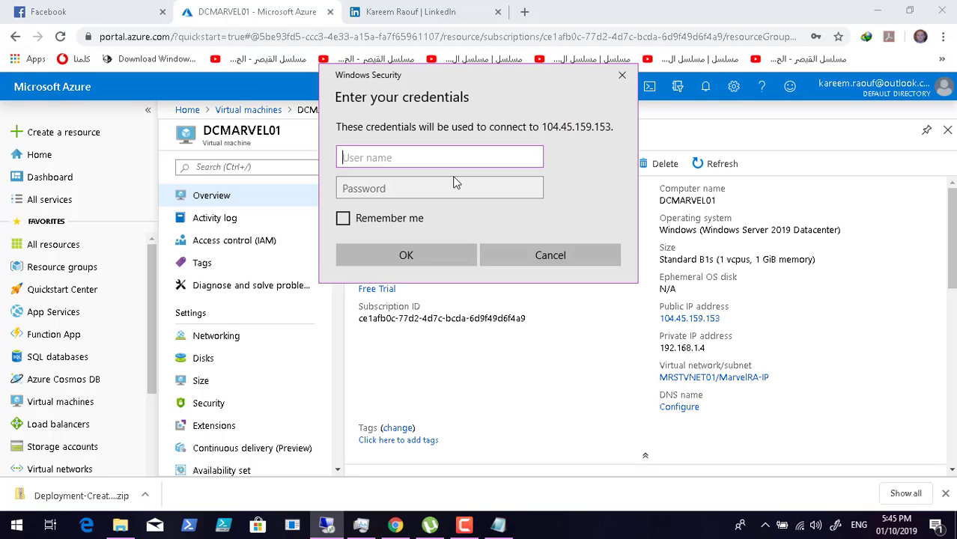
Step: Sign in with the VM account's user name and corrected password, accepting the certificate warning
type("kraouf")
key("Tab")
key("ctrl+v")
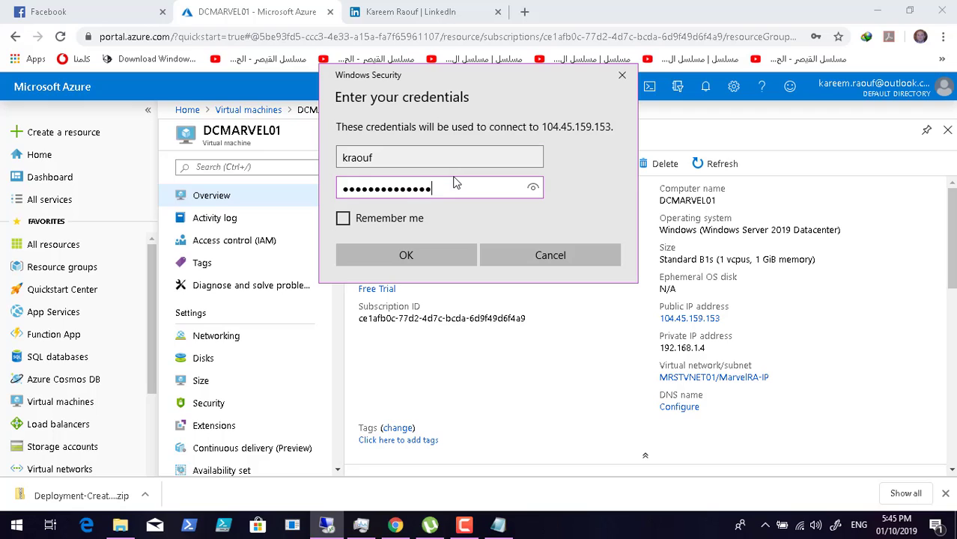
left_click(400, 256)
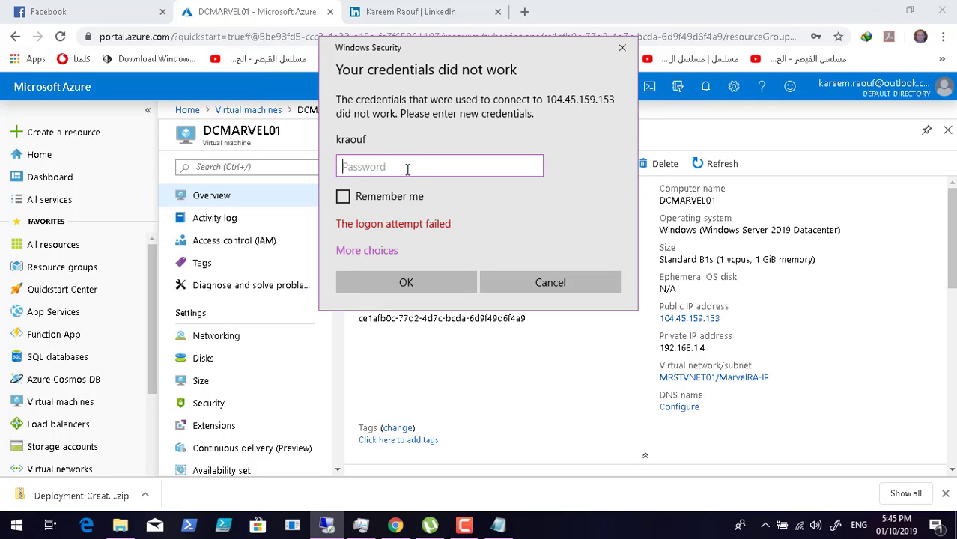
type("••••••••••••")
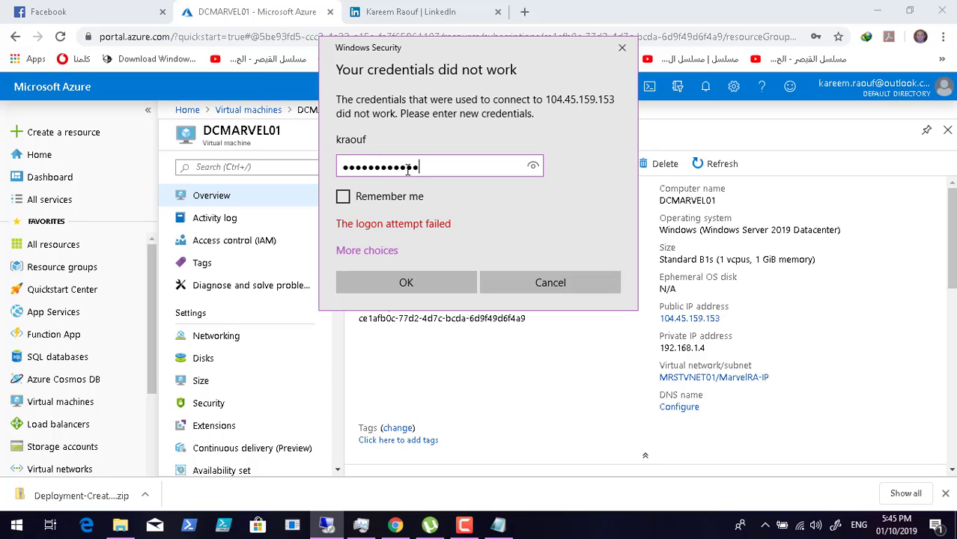
left_click(405, 282)
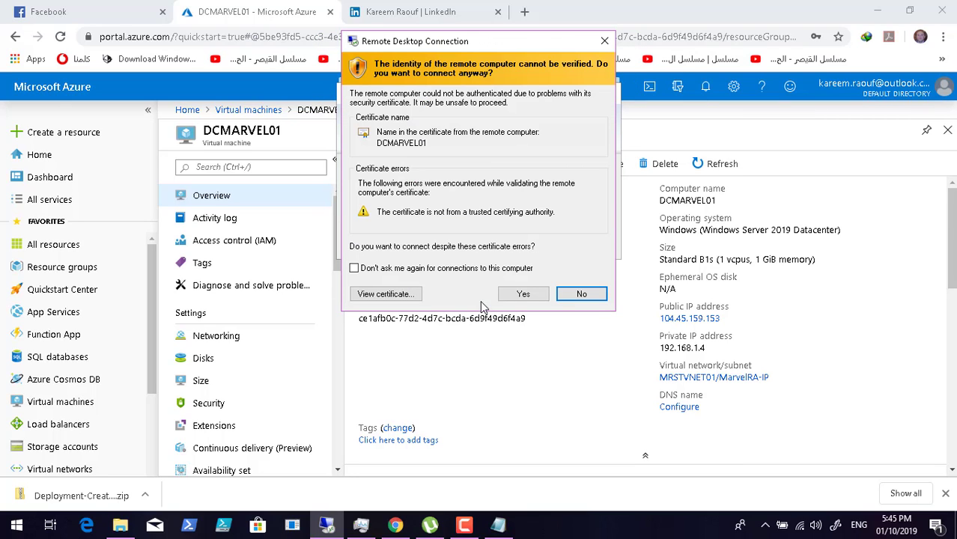
left_click(517, 294)
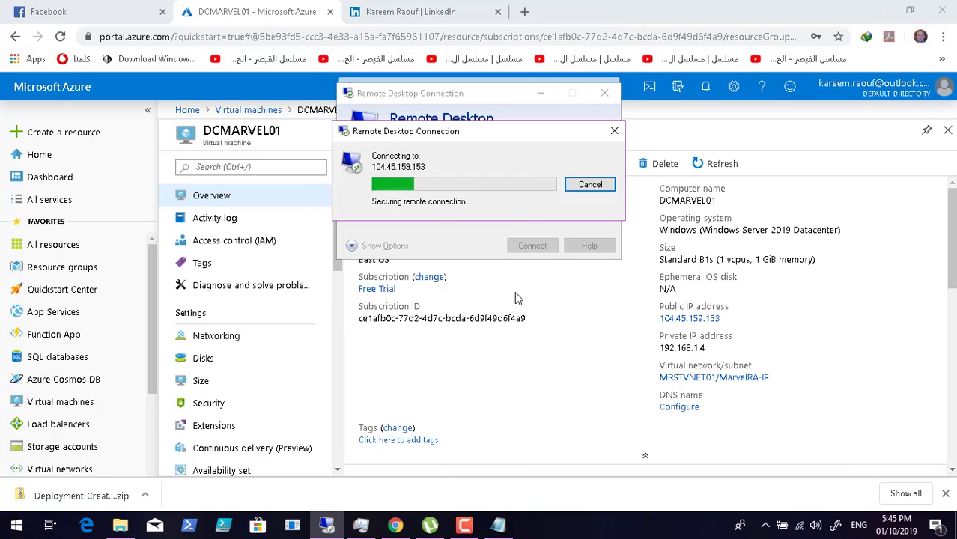